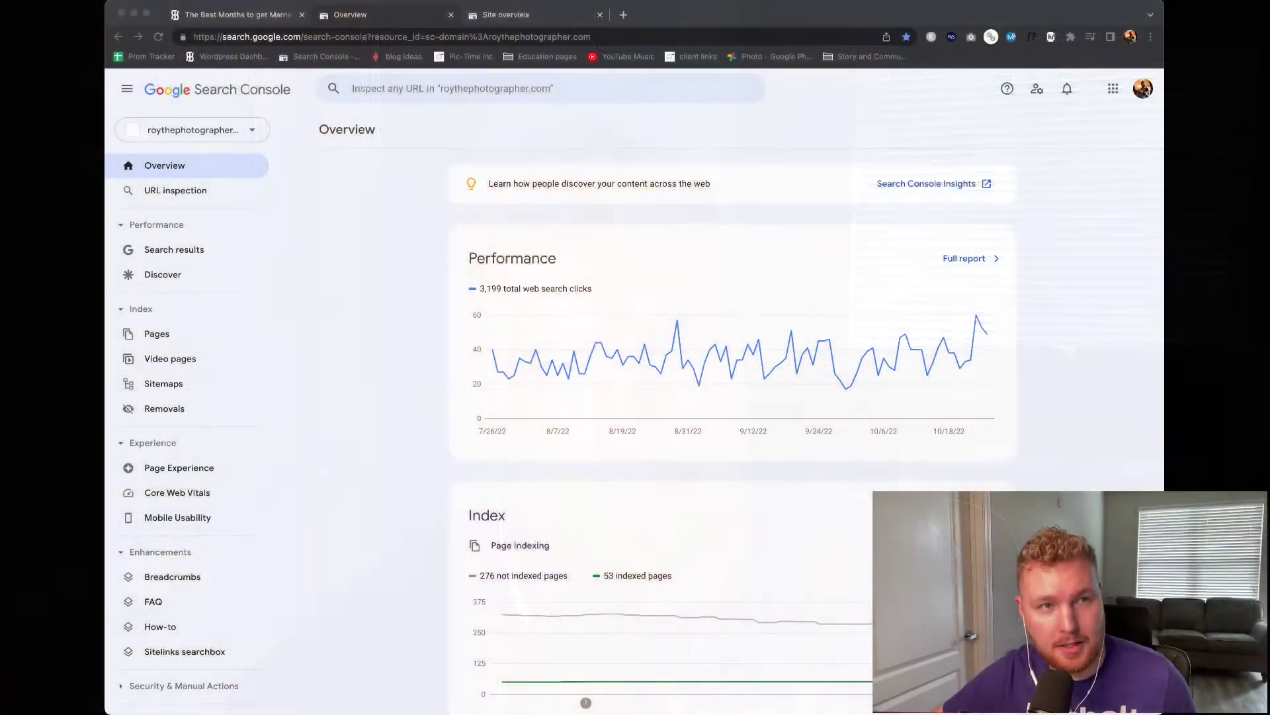
Show the Site Kit stats for the blog post "The Best Months to get Married in Orlando" and open their detailed report
{"action": "left_click", "coordinate": [240, 14]}
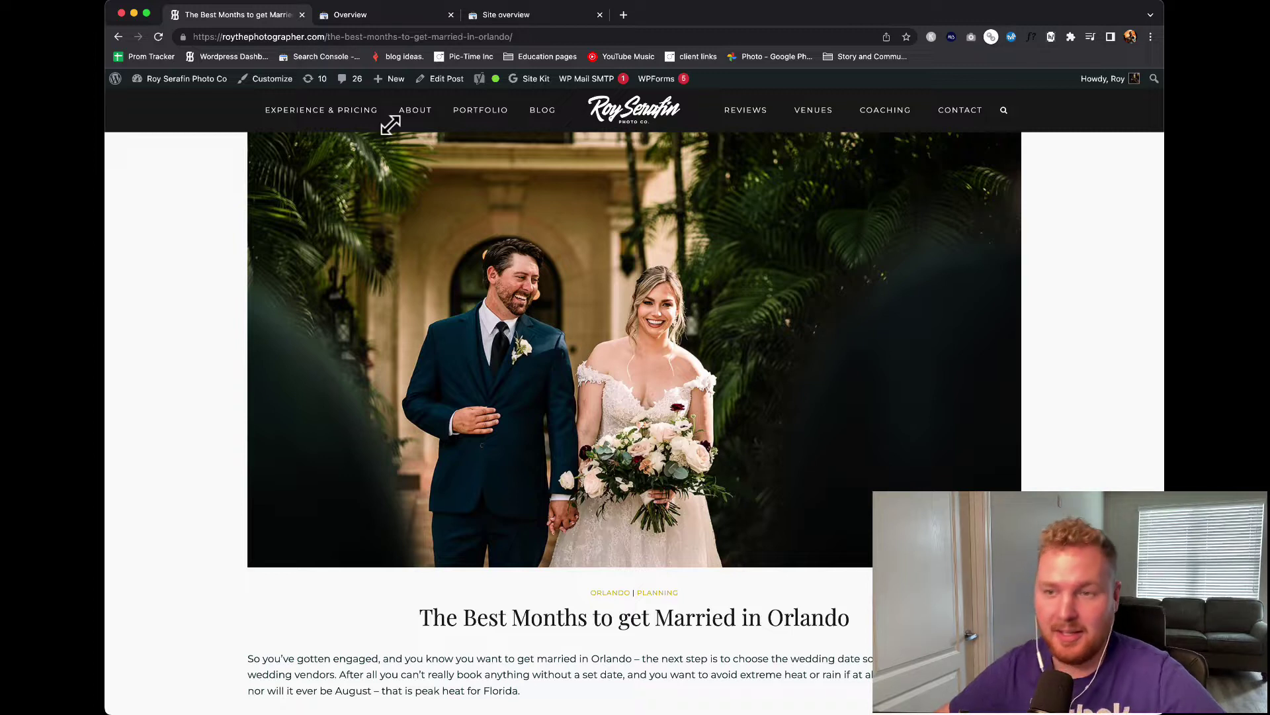
{"action": "mouse_move", "coordinate": [523, 83]}
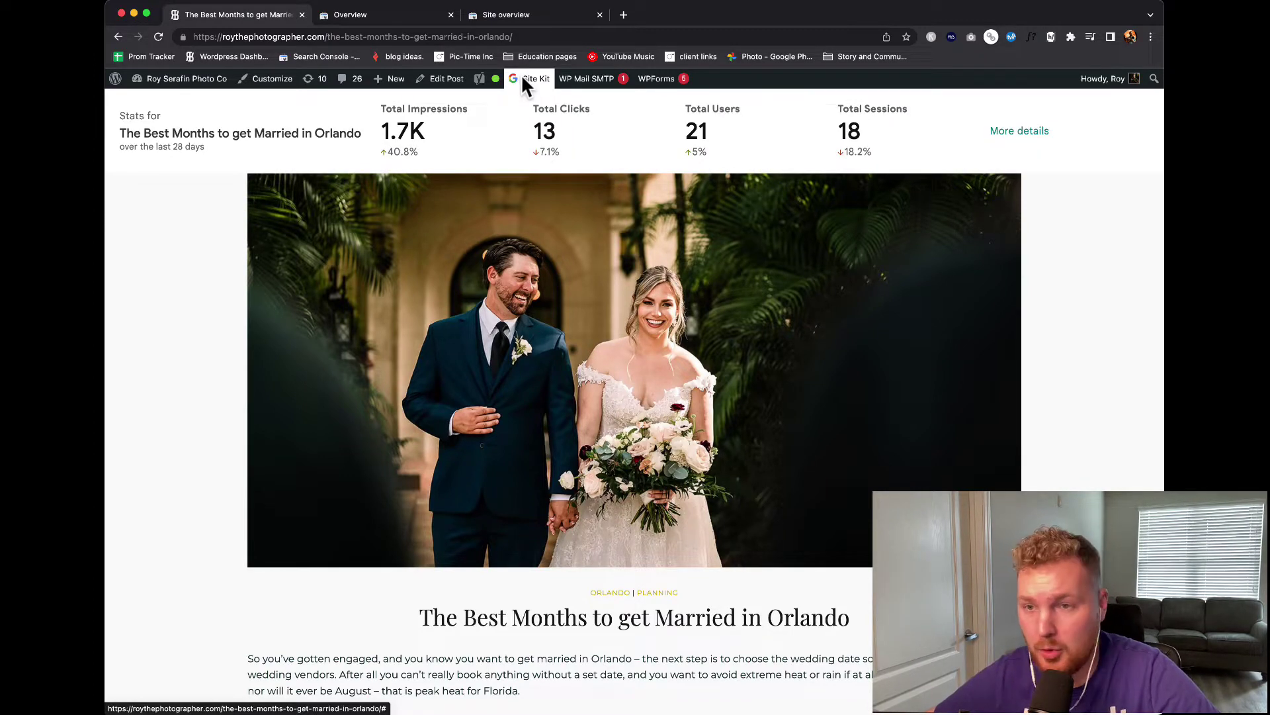
{"action": "left_click", "coordinate": [525, 78]}
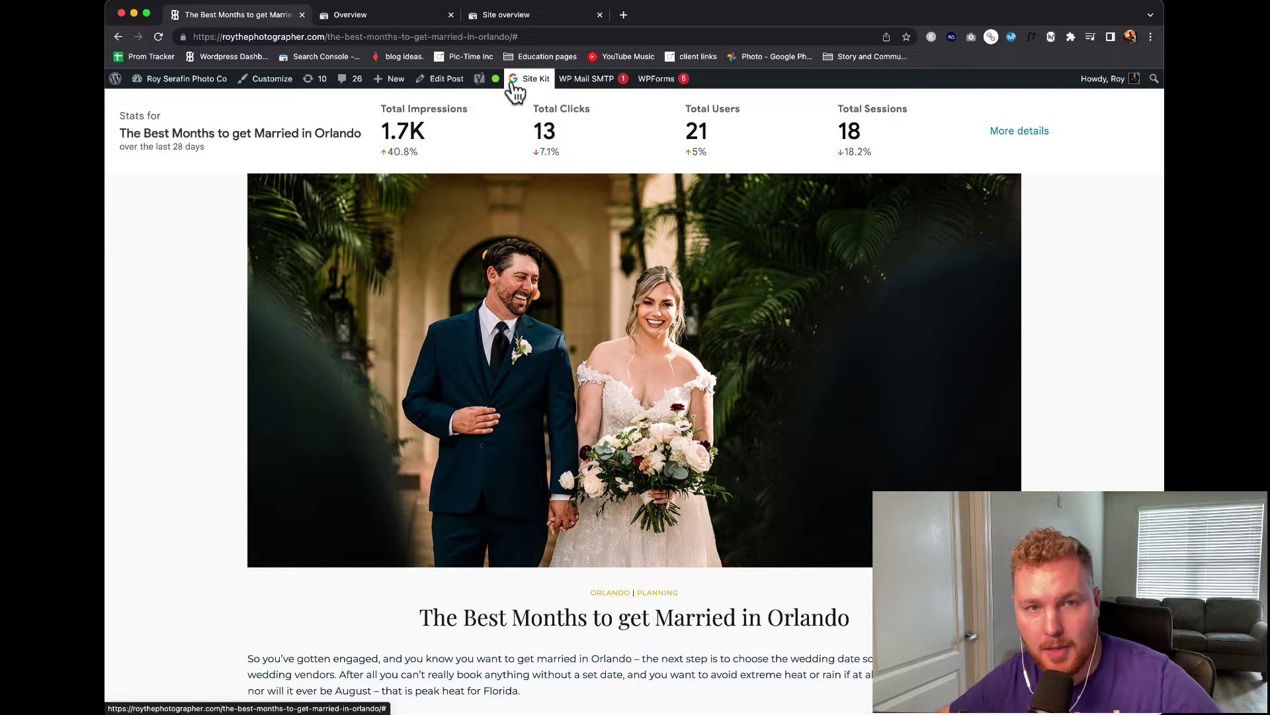
{"action": "mouse_move", "coordinate": [528, 83]}
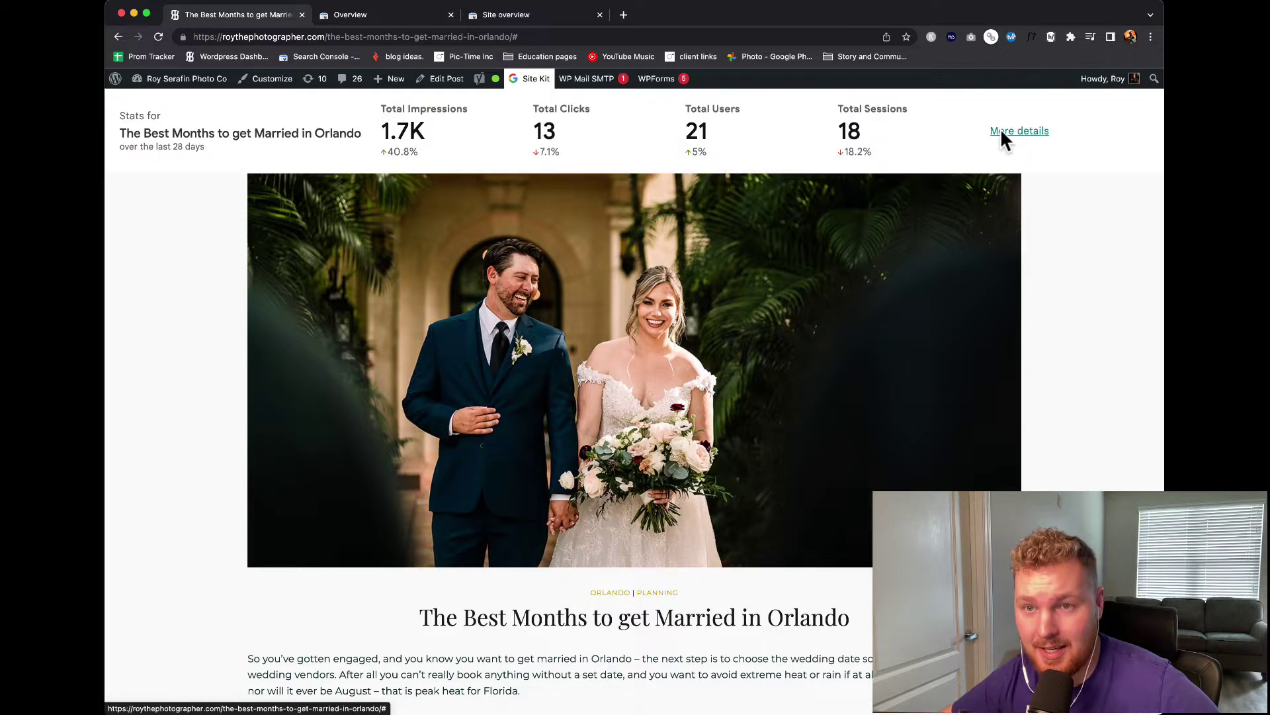
{"action": "left_click", "coordinate": [1003, 130]}
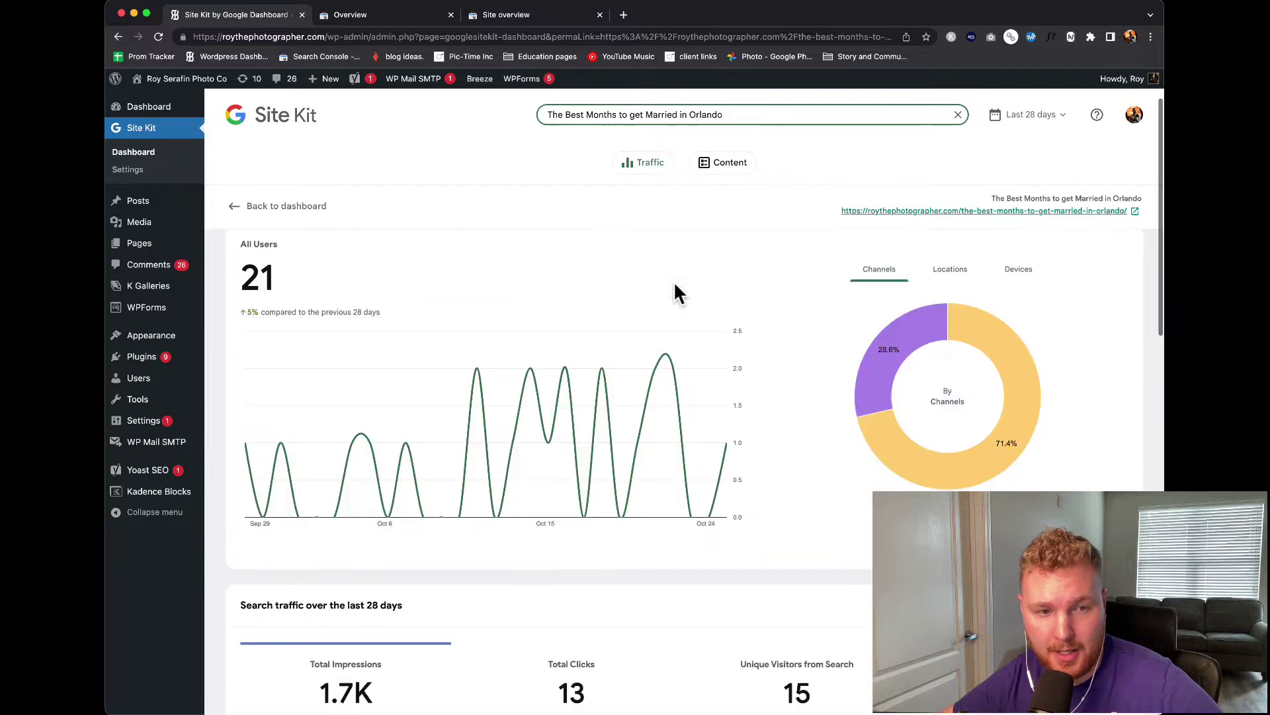
Examine the post's Site Kit report: users over time, traffic channels, search traffic, top search queries and overall page metrics
{"action": "scroll", "coordinate": [673, 281], "scroll_direction": "down", "scroll_amount": 5}
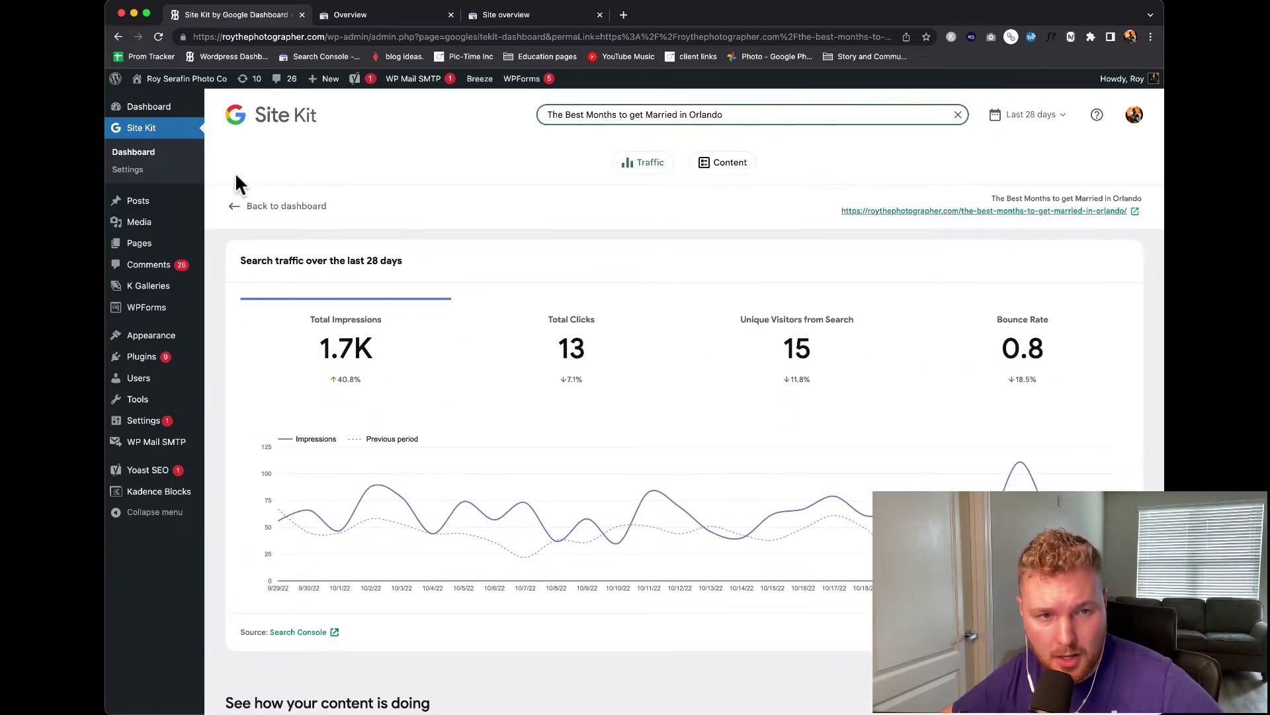
{"action": "scroll", "coordinate": [536, 289], "scroll_direction": "up", "scroll_amount": 5}
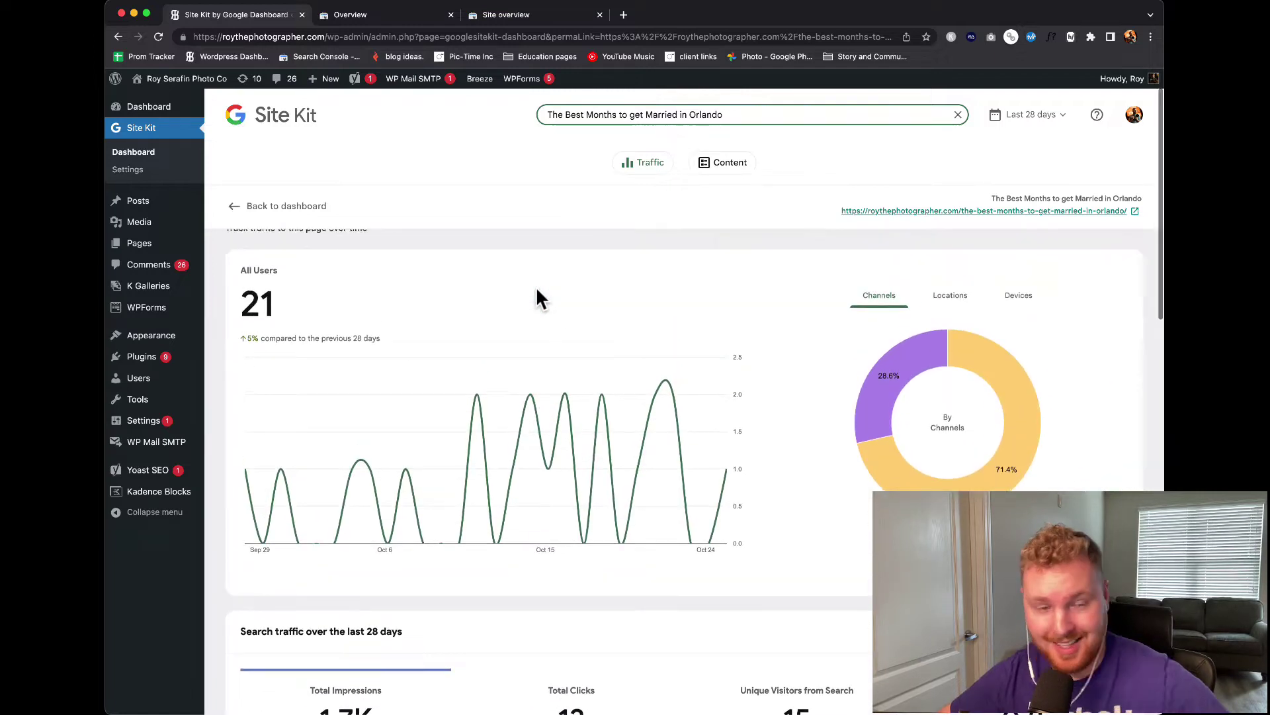
{"action": "mouse_move", "coordinate": [1003, 476]}
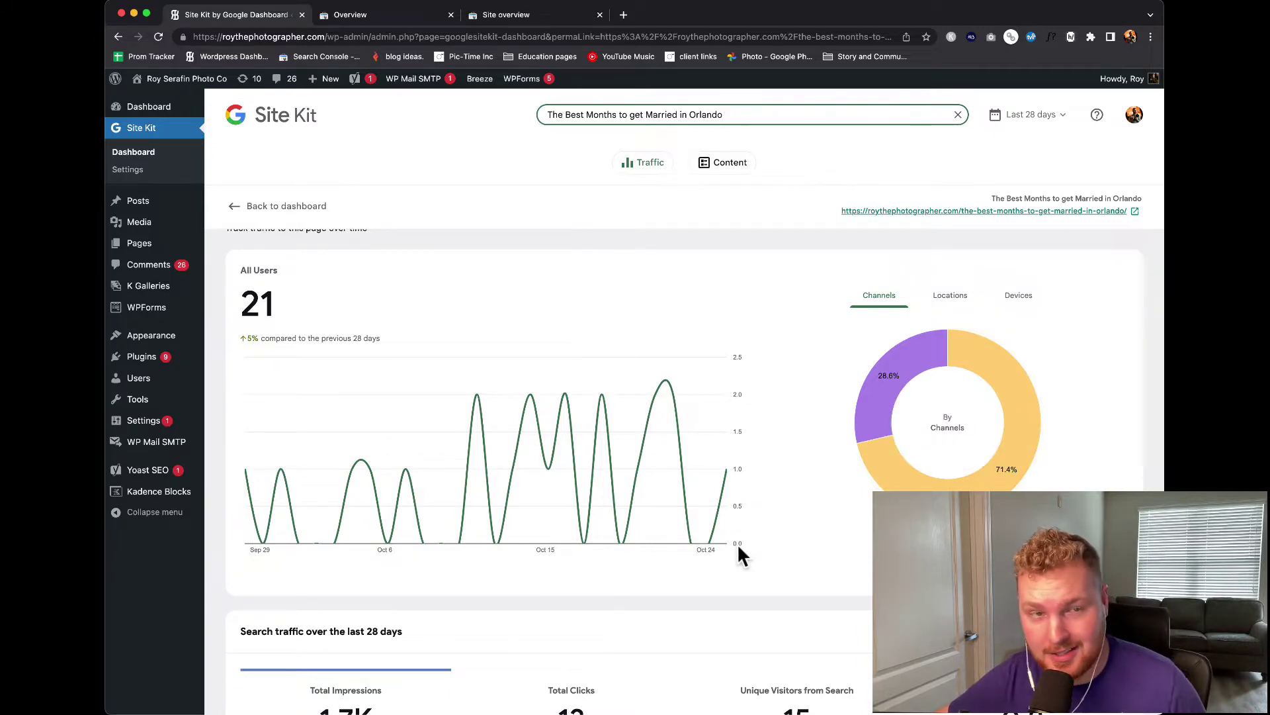
{"action": "scroll", "coordinate": [738, 549], "scroll_direction": "down", "scroll_amount": 5}
{"action": "scroll", "coordinate": [756, 529], "scroll_direction": "up", "scroll_amount": 2}
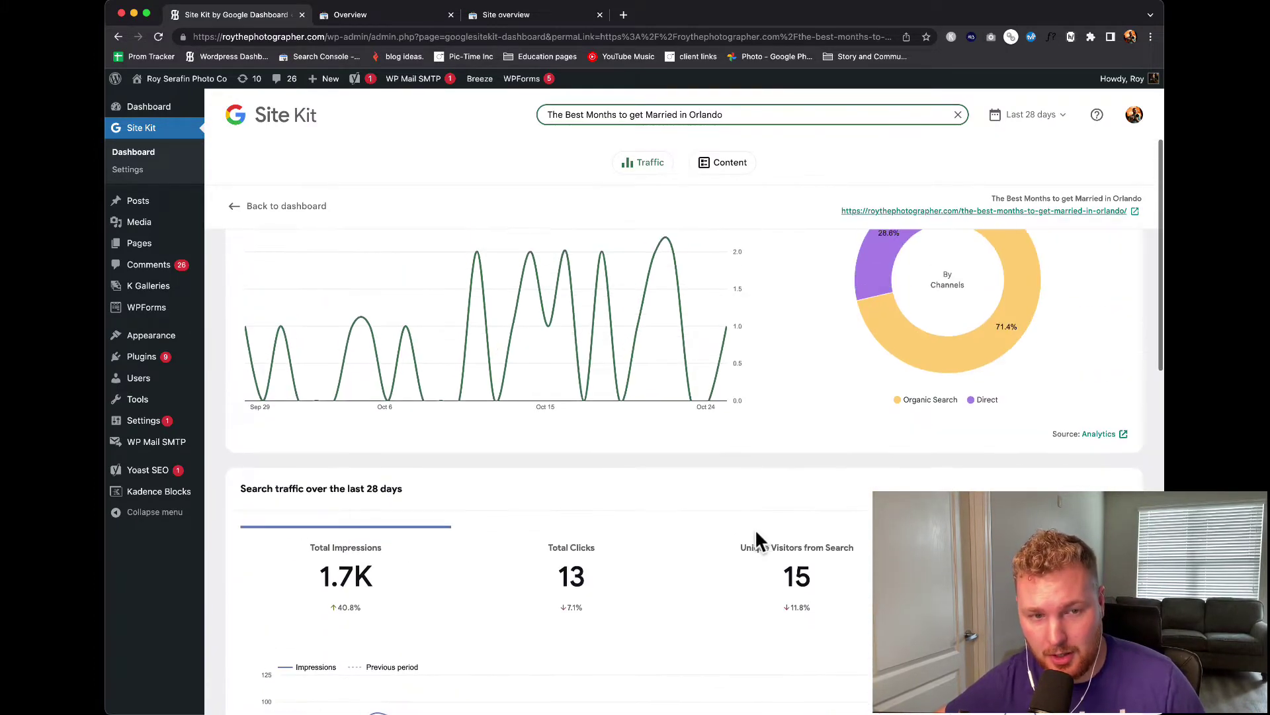
{"action": "scroll", "coordinate": [755, 530], "scroll_direction": "down", "scroll_amount": 3}
{"action": "scroll", "coordinate": [755, 529], "scroll_direction": "down", "scroll_amount": 1}
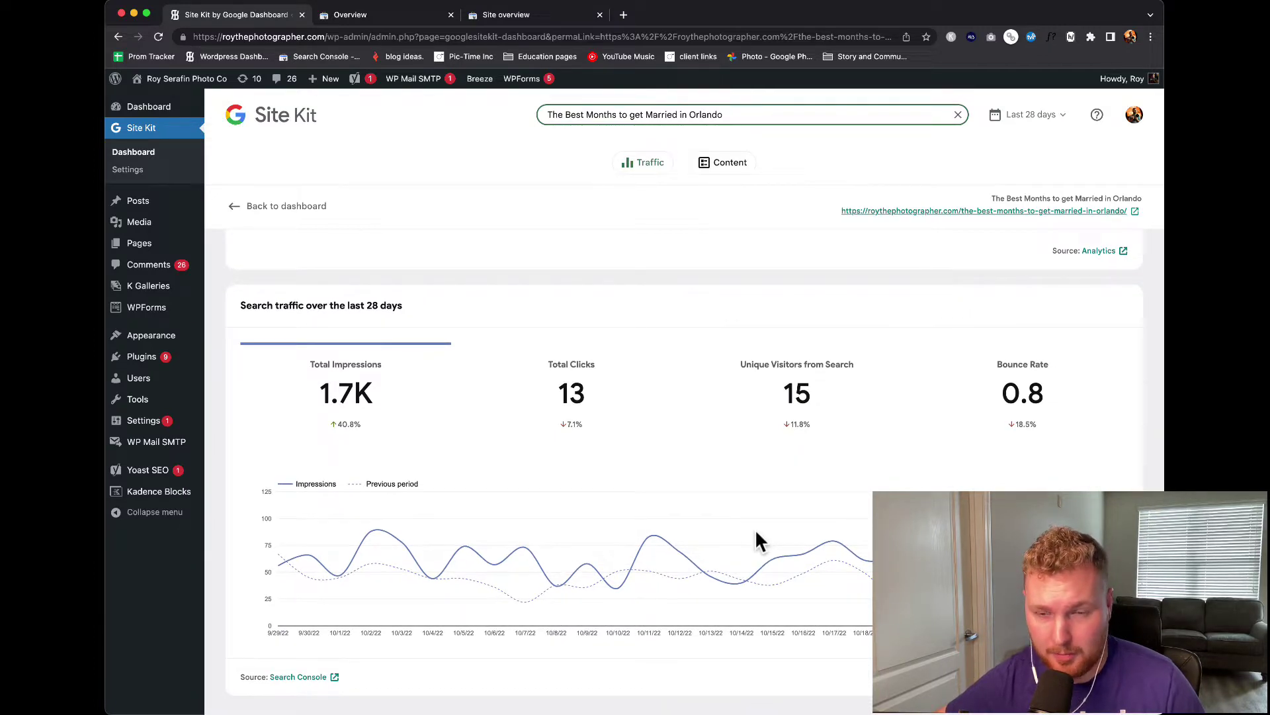
{"action": "scroll", "coordinate": [715, 490], "scroll_direction": "down", "scroll_amount": 2}
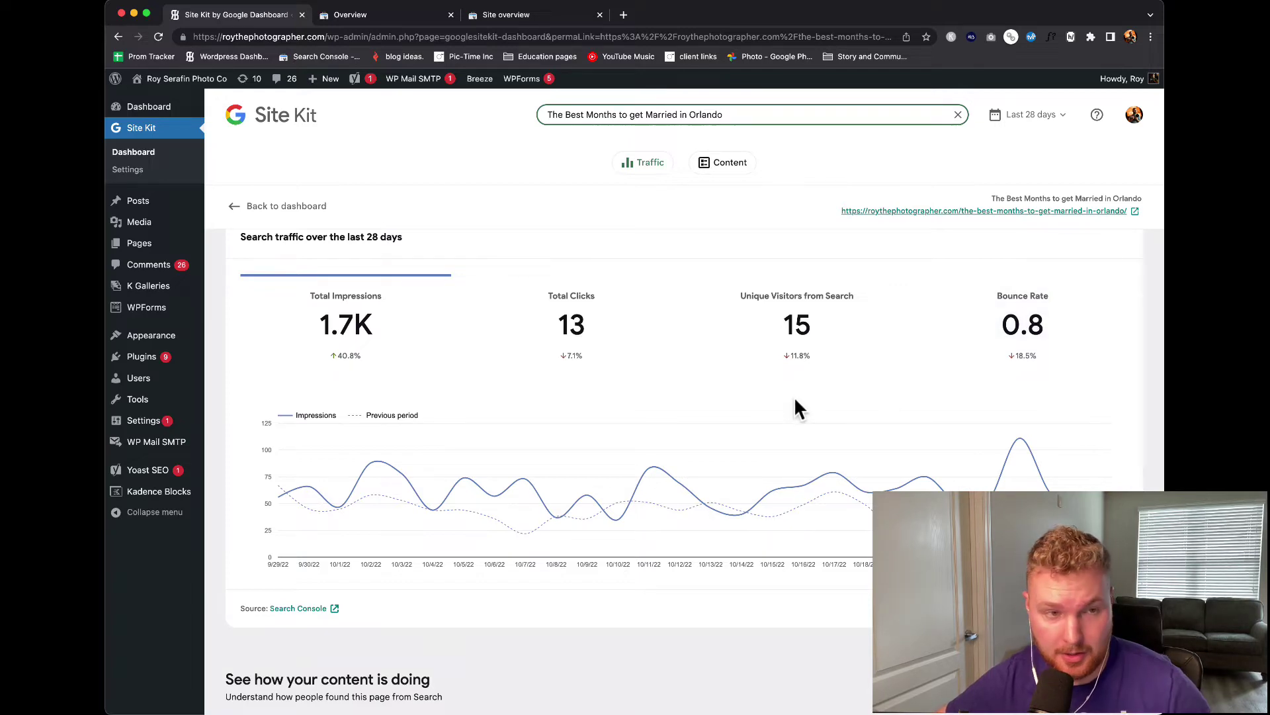
{"action": "scroll", "coordinate": [792, 413], "scroll_direction": "down", "scroll_amount": 6}
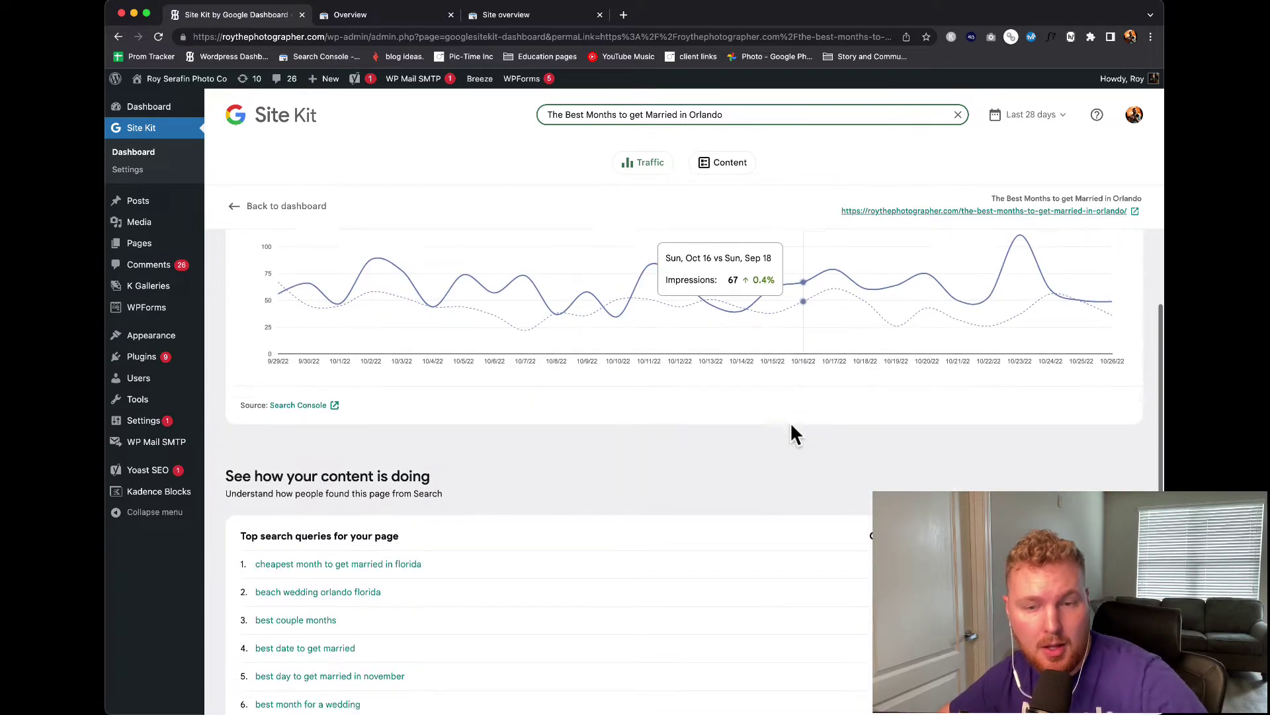
{"action": "scroll", "coordinate": [793, 426], "scroll_direction": "down", "scroll_amount": 5}
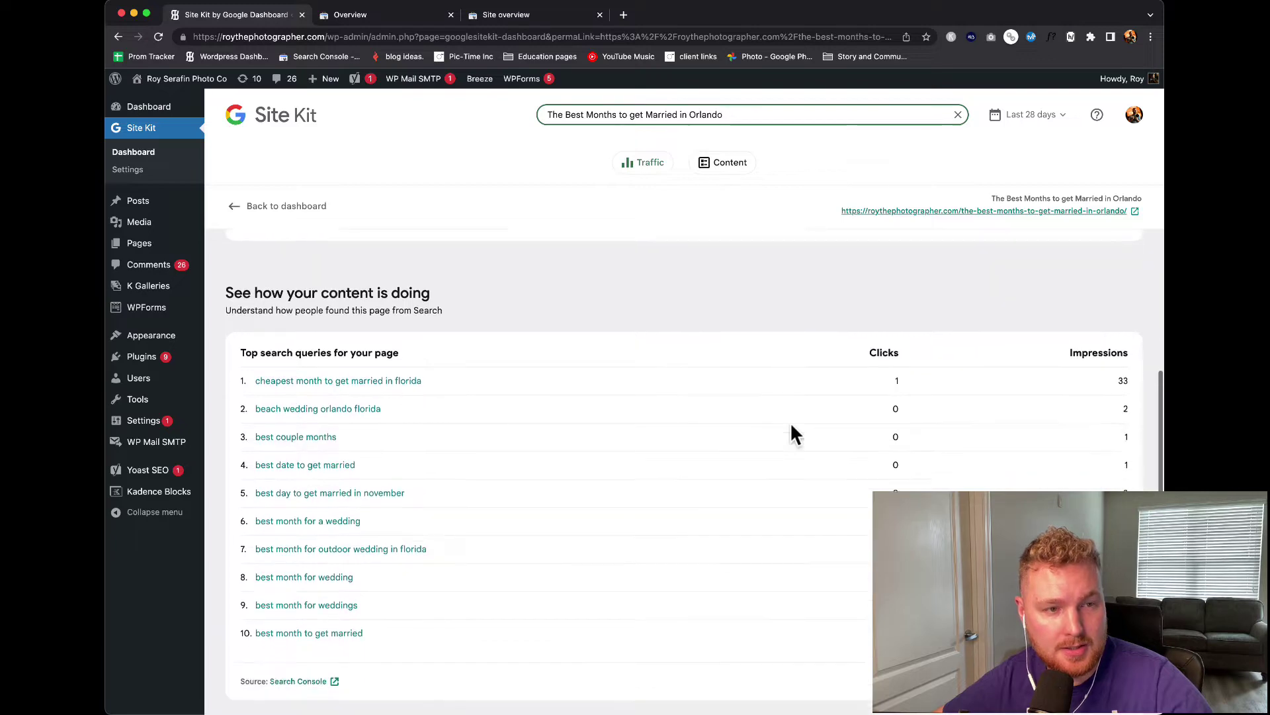
{"action": "scroll", "coordinate": [648, 455], "scroll_direction": "down", "scroll_amount": 6}
{"action": "scroll", "coordinate": [648, 455], "scroll_direction": "down", "scroll_amount": 1}
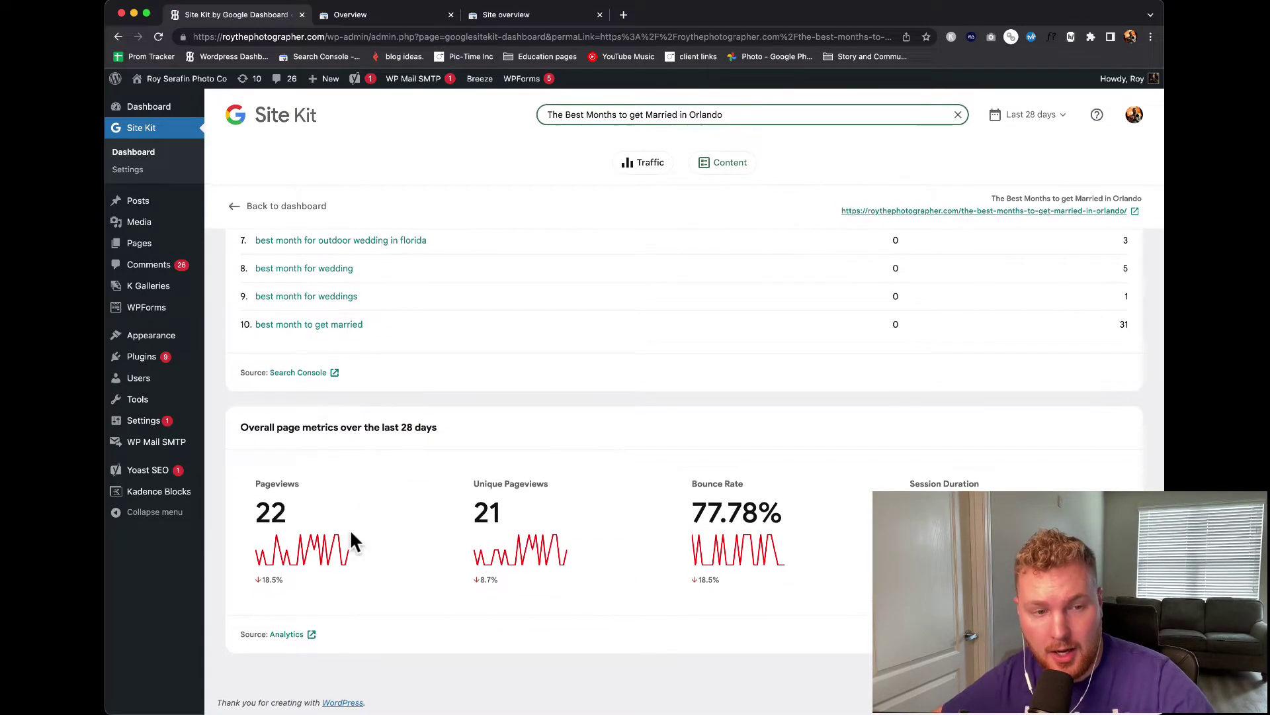
{"action": "scroll", "coordinate": [355, 536], "scroll_direction": "up", "scroll_amount": 15}
{"action": "scroll", "coordinate": [355, 536], "scroll_direction": "down", "scroll_amount": 5}
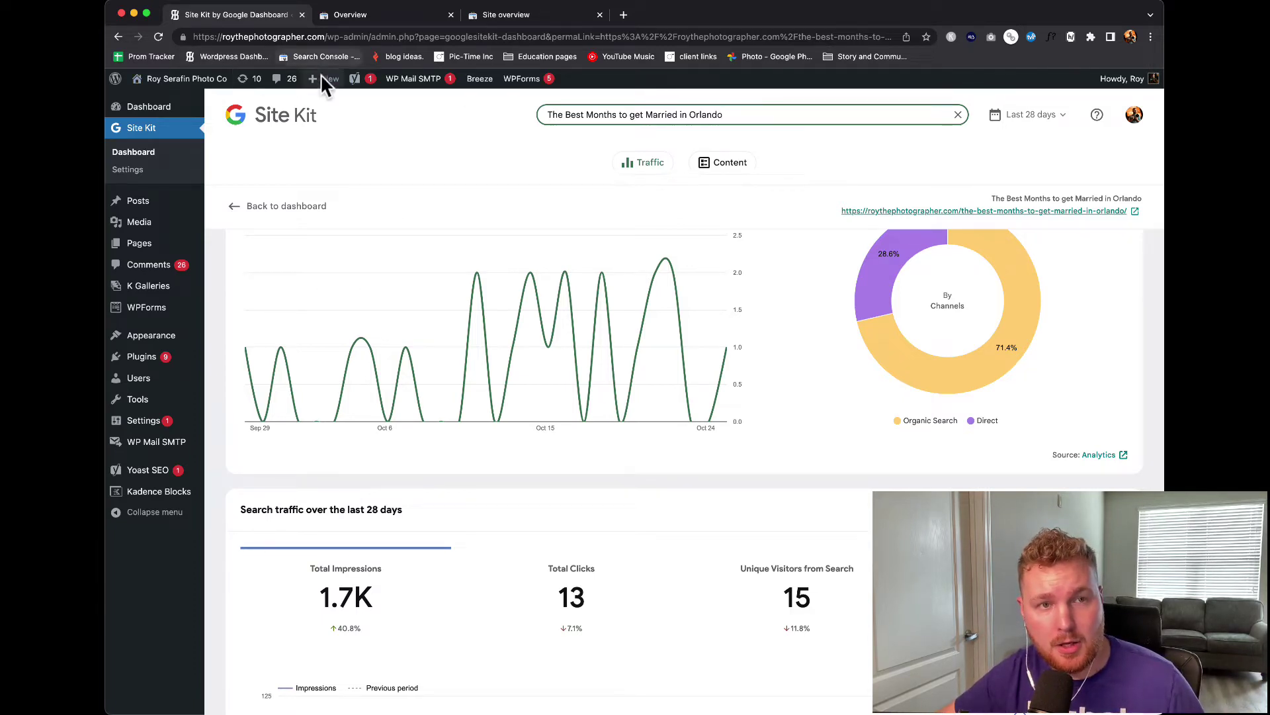
Return to the blog post and select its full web address without the trailing # for copying
{"action": "left_click", "coordinate": [121, 37]}
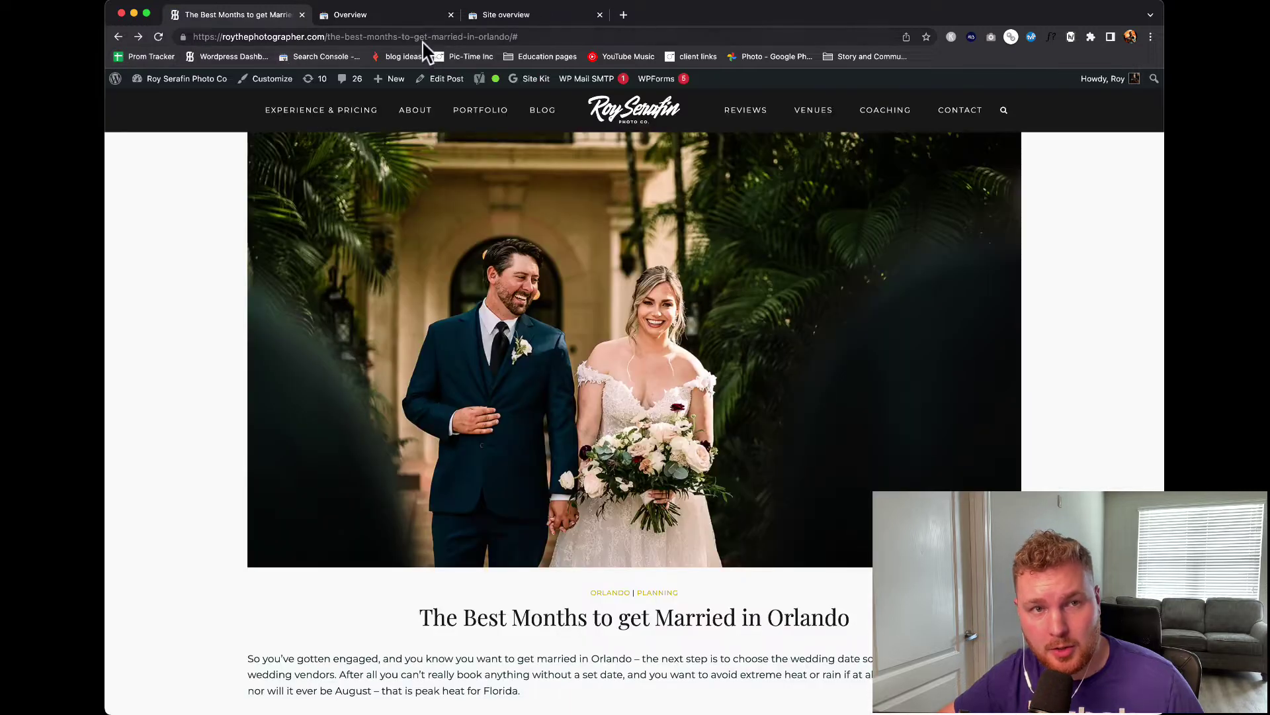
{"action": "left_click", "coordinate": [424, 38]}
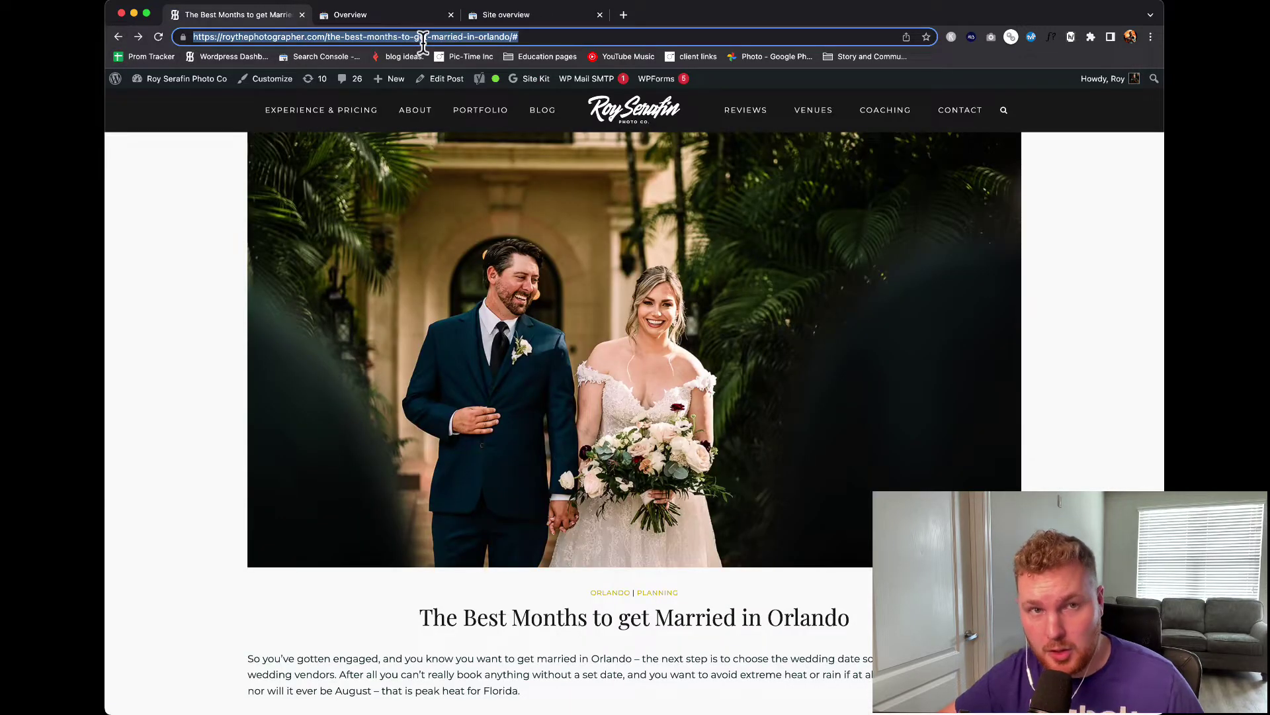
{"action": "left_click", "coordinate": [537, 36]}
{"action": "left_click_drag", "start_coordinate": [516, 37], "coordinate": [186, 39]}
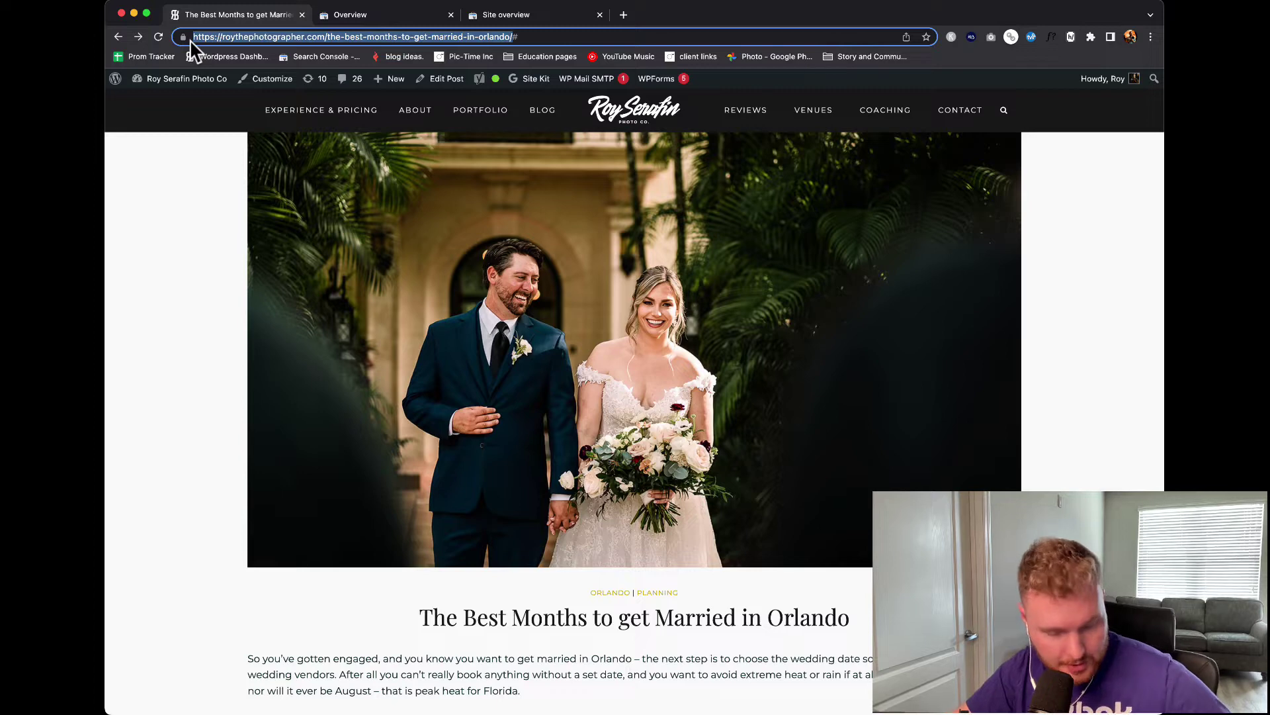
Switch to Search Console, open the full performance report and set its date range to the last 28 days
{"action": "left_click", "coordinate": [397, 18]}
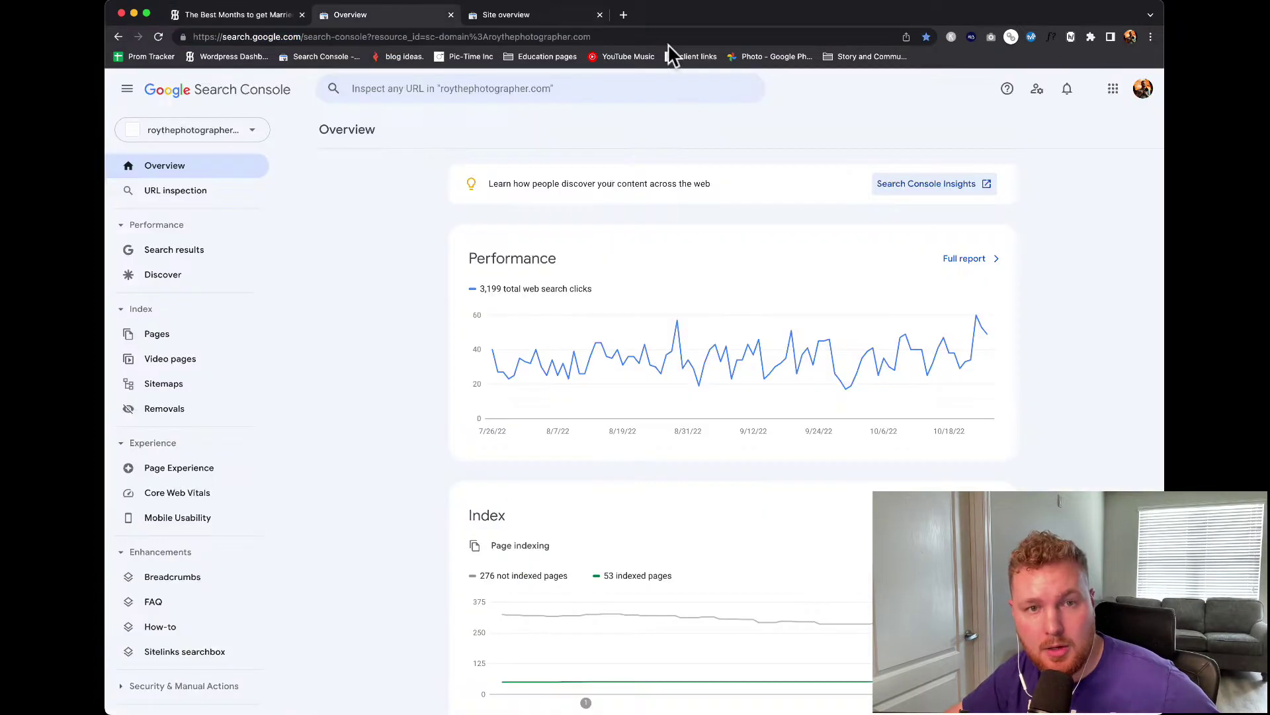
{"action": "left_click", "coordinate": [984, 263]}
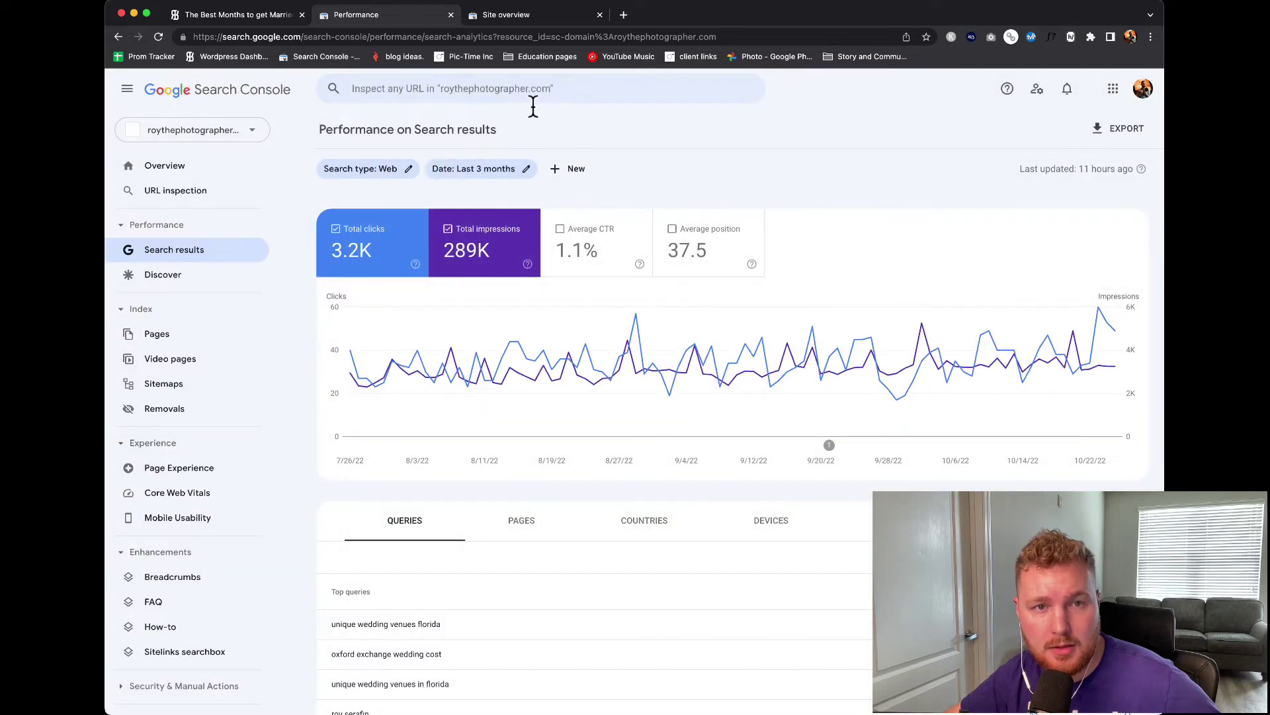
{"action": "left_click", "coordinate": [514, 171]}
{"action": "left_click", "coordinate": [563, 341]}
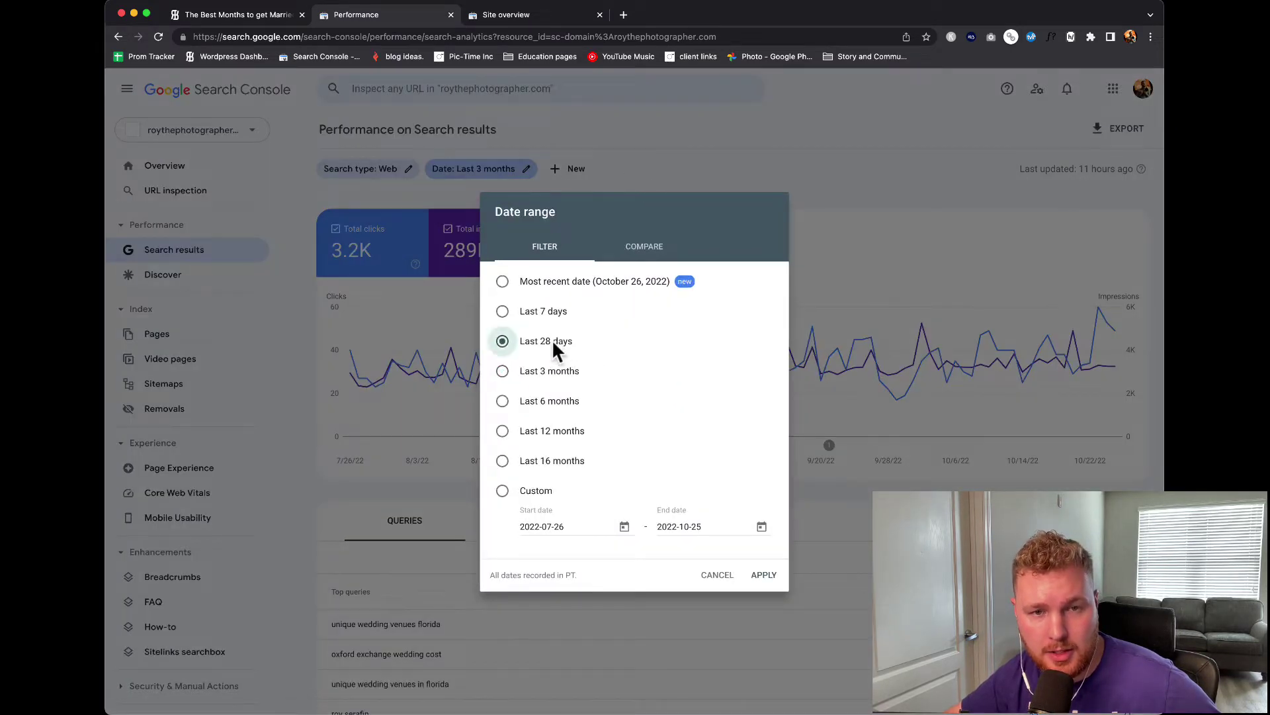
{"action": "left_click", "coordinate": [761, 574]}
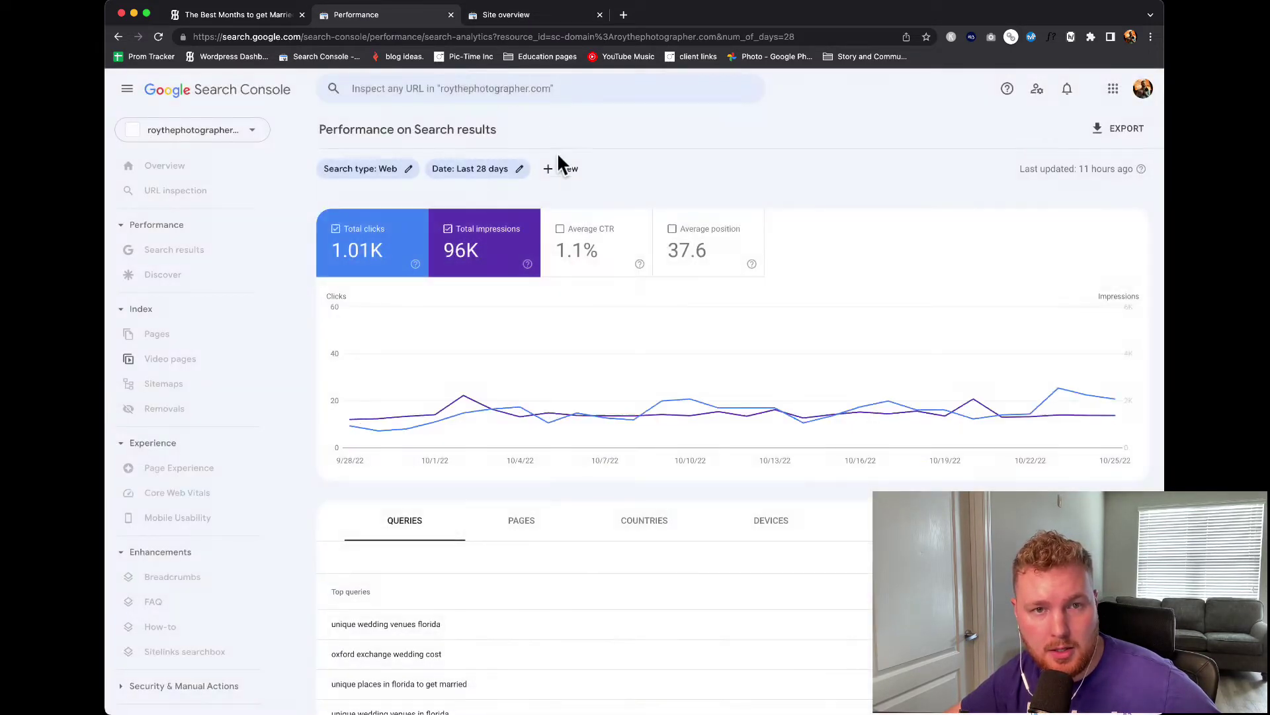
Start a new Page filter on the search results performance report
{"action": "left_click", "coordinate": [565, 170]}
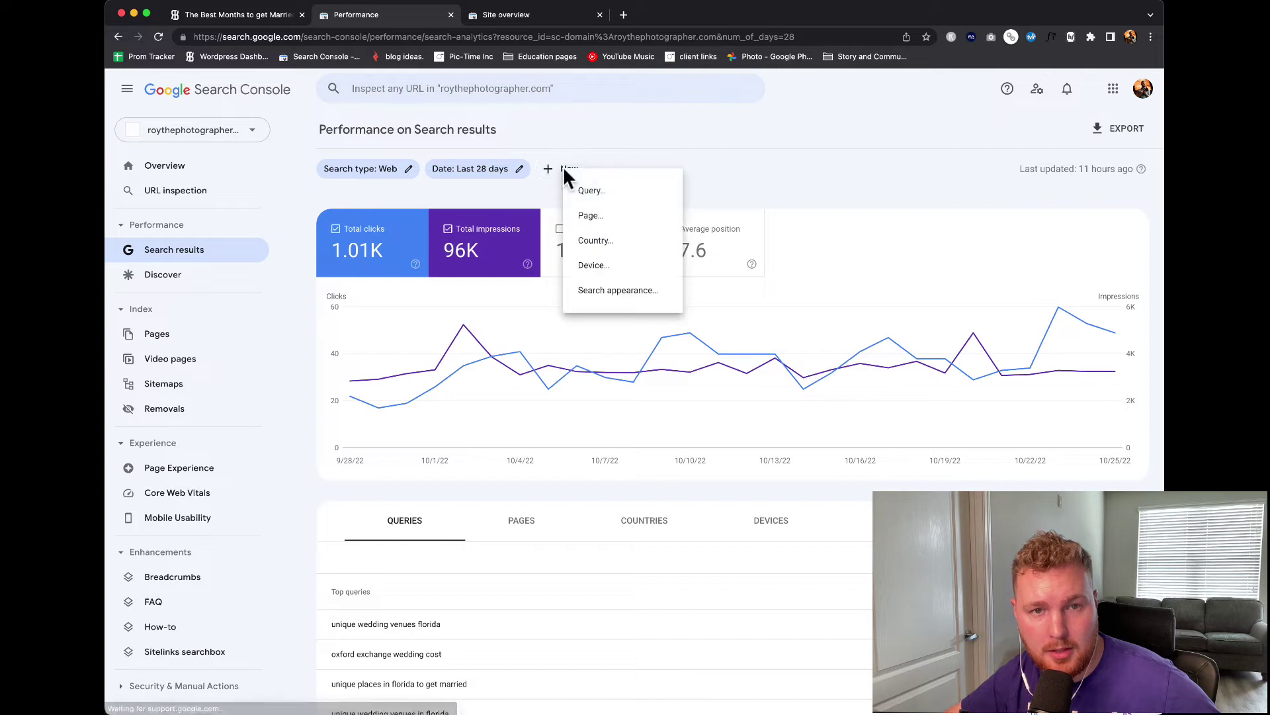
{"action": "left_click", "coordinate": [594, 219]}
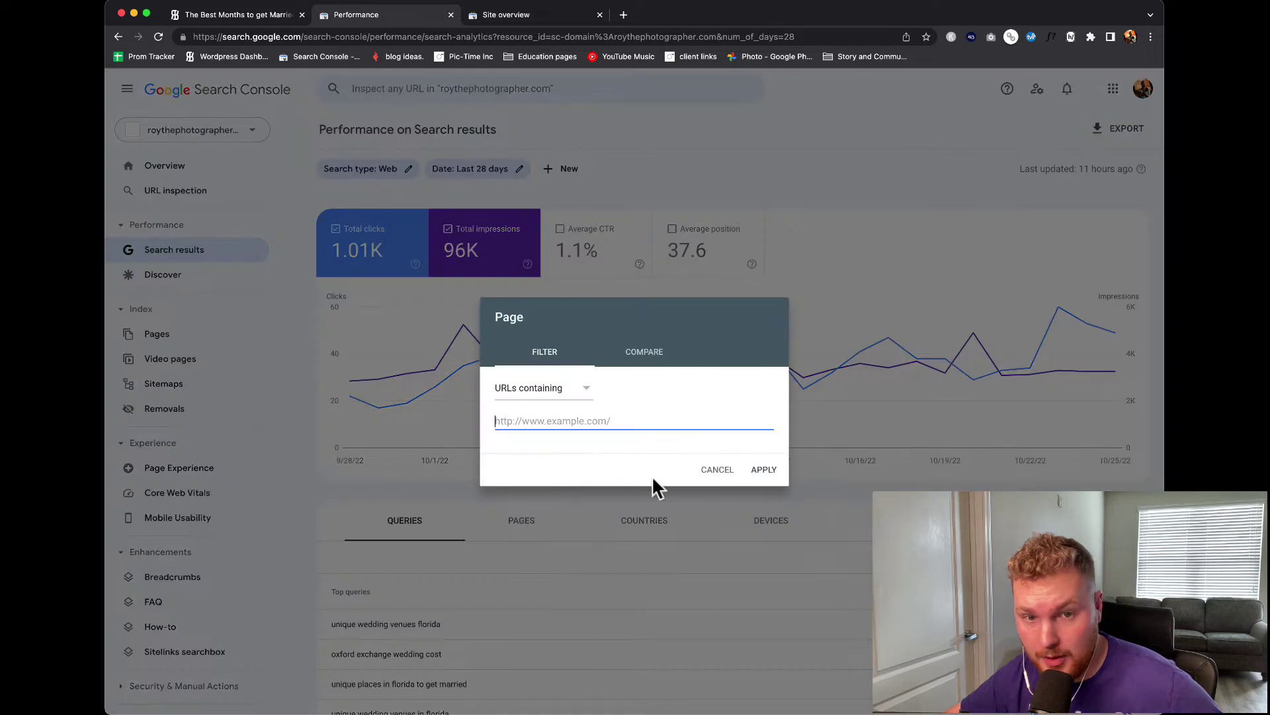
{"action": "key", "text": "super+f"}
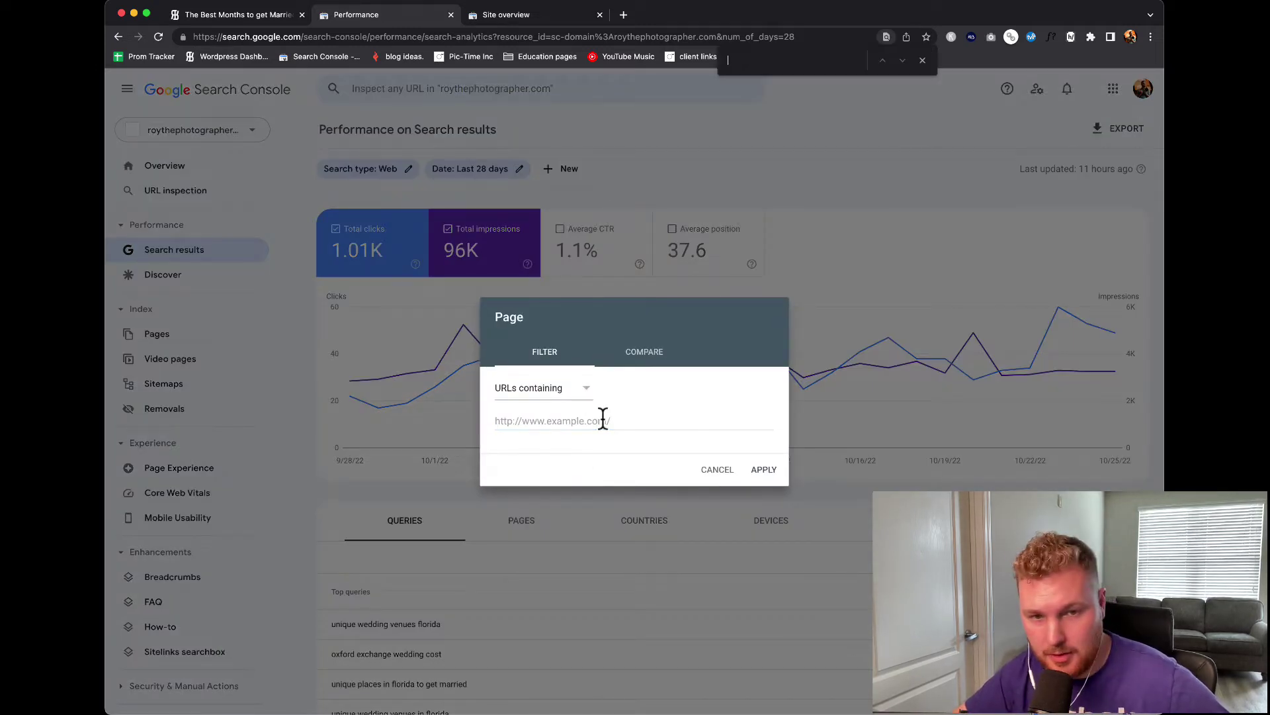
{"action": "key", "text": "super+v"}
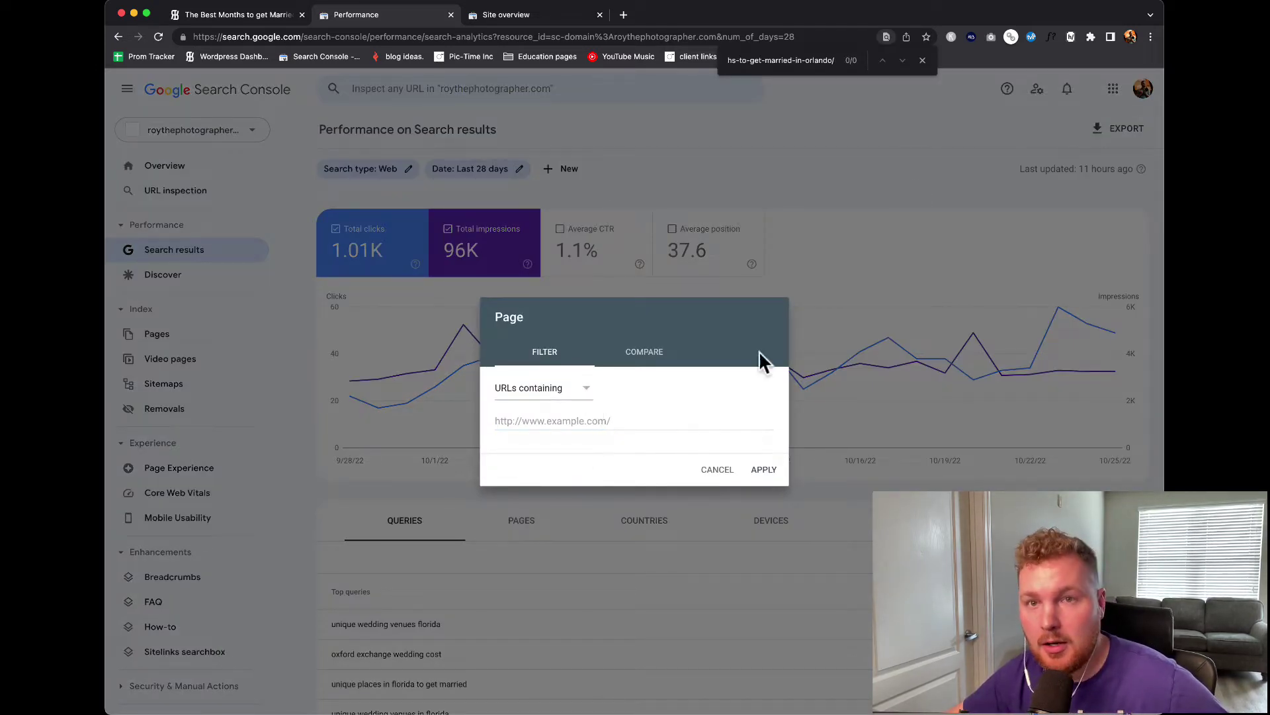
{"action": "left_click", "coordinate": [923, 60]}
Apply the page filter with URLs containing the copied address of the "the-best-months-to-get-married-in-orlando" post
{"action": "left_click", "coordinate": [556, 420]}
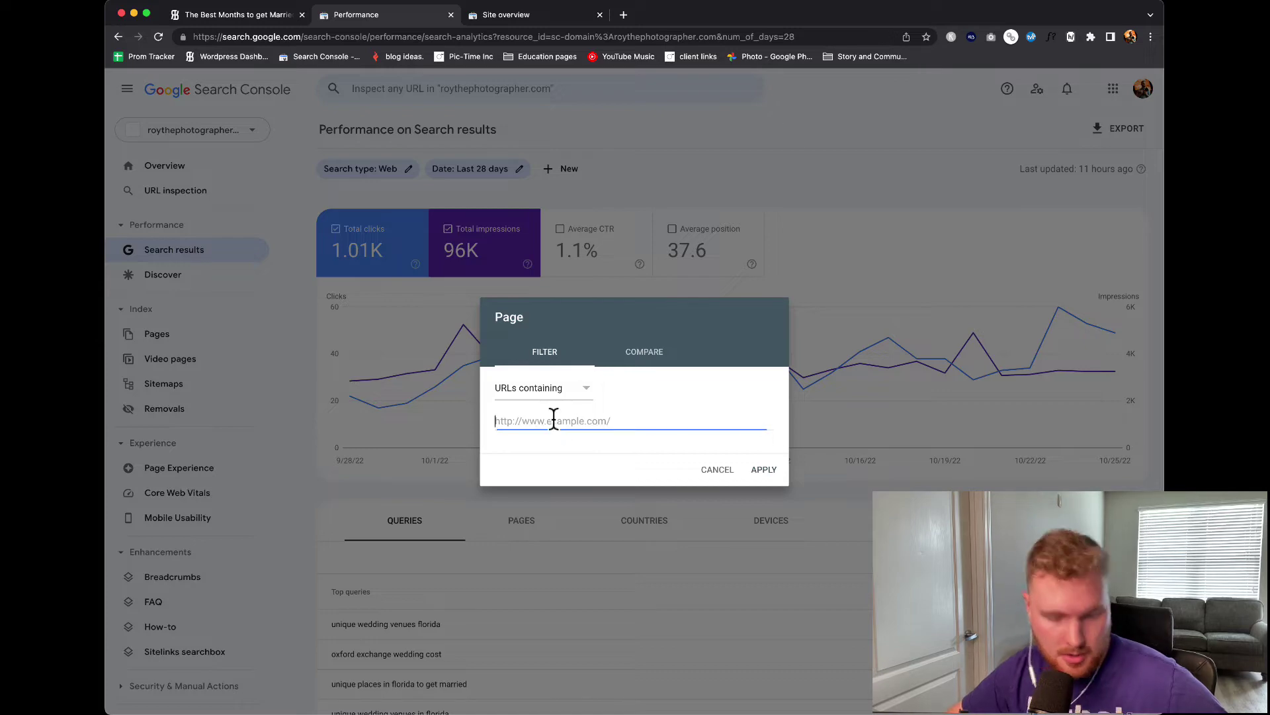
{"action": "key", "text": "super+v"}
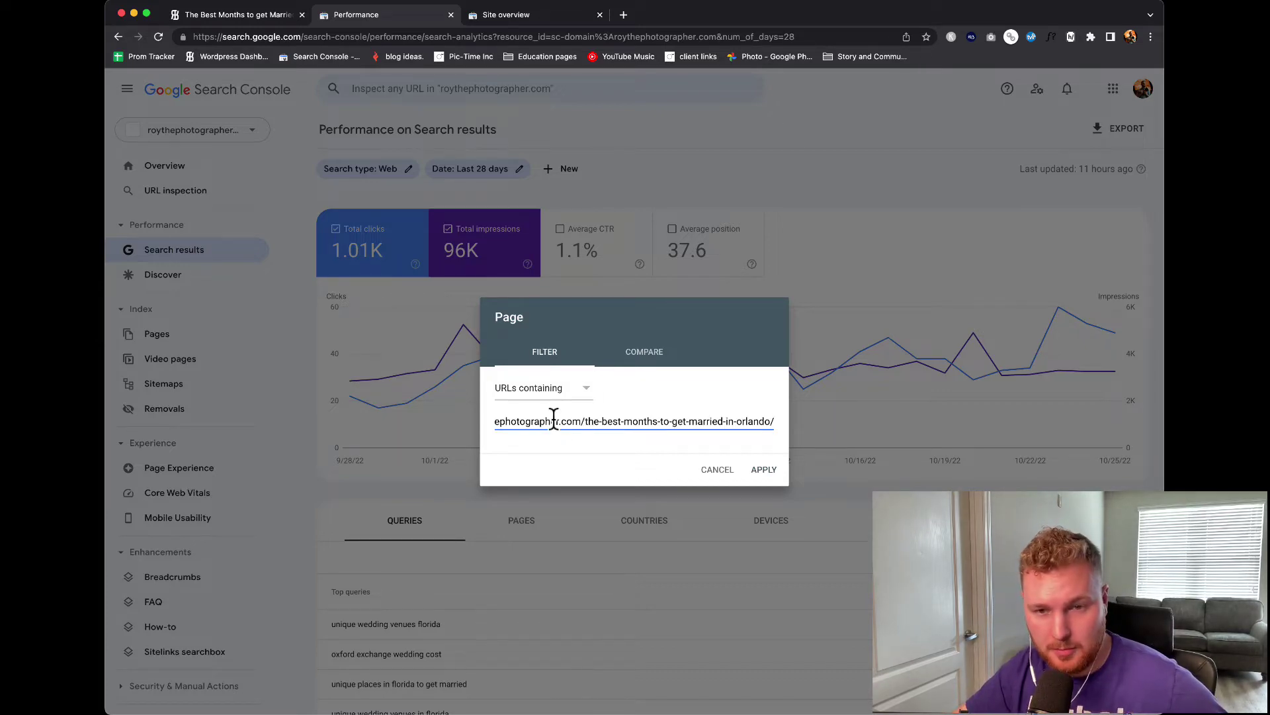
{"action": "key", "text": "Return"}
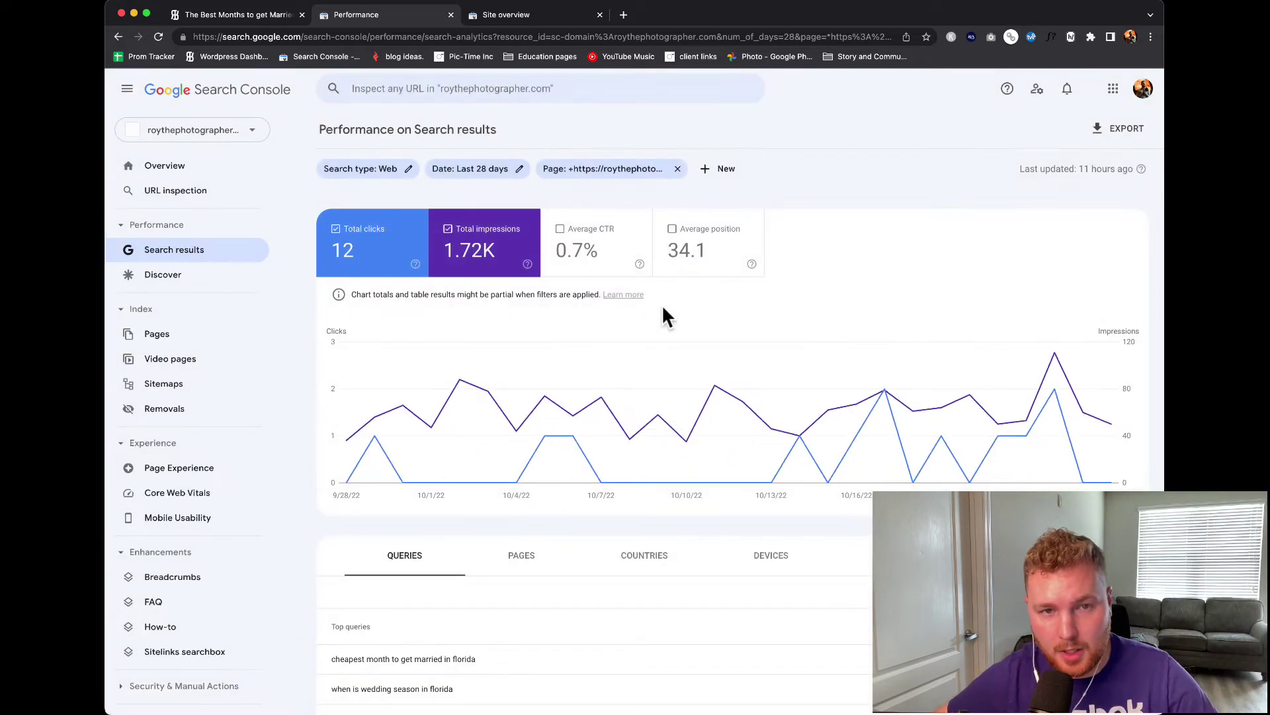
Add average CTR and average position to the performance chart and bring the top queries table into view
{"action": "mouse_move", "coordinate": [620, 440]}
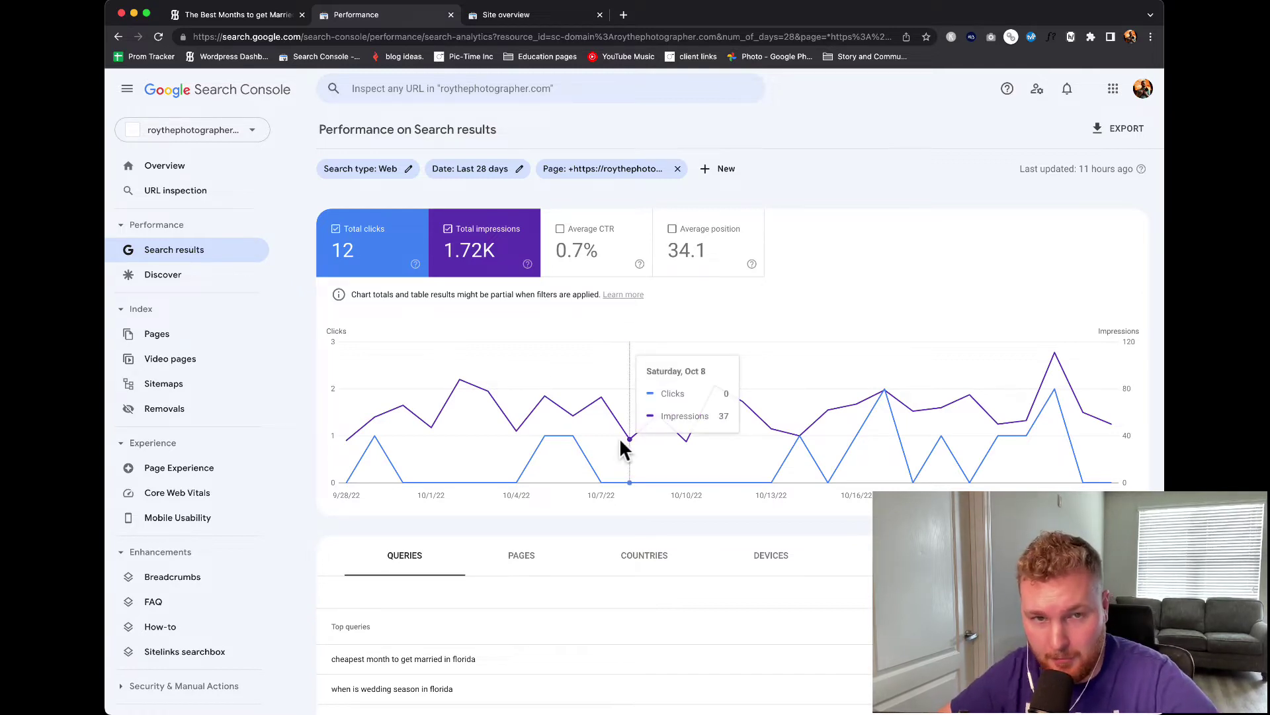
{"action": "scroll", "coordinate": [620, 441], "scroll_direction": "down", "scroll_amount": 2}
{"action": "scroll", "coordinate": [580, 223], "scroll_direction": "up", "scroll_amount": 2}
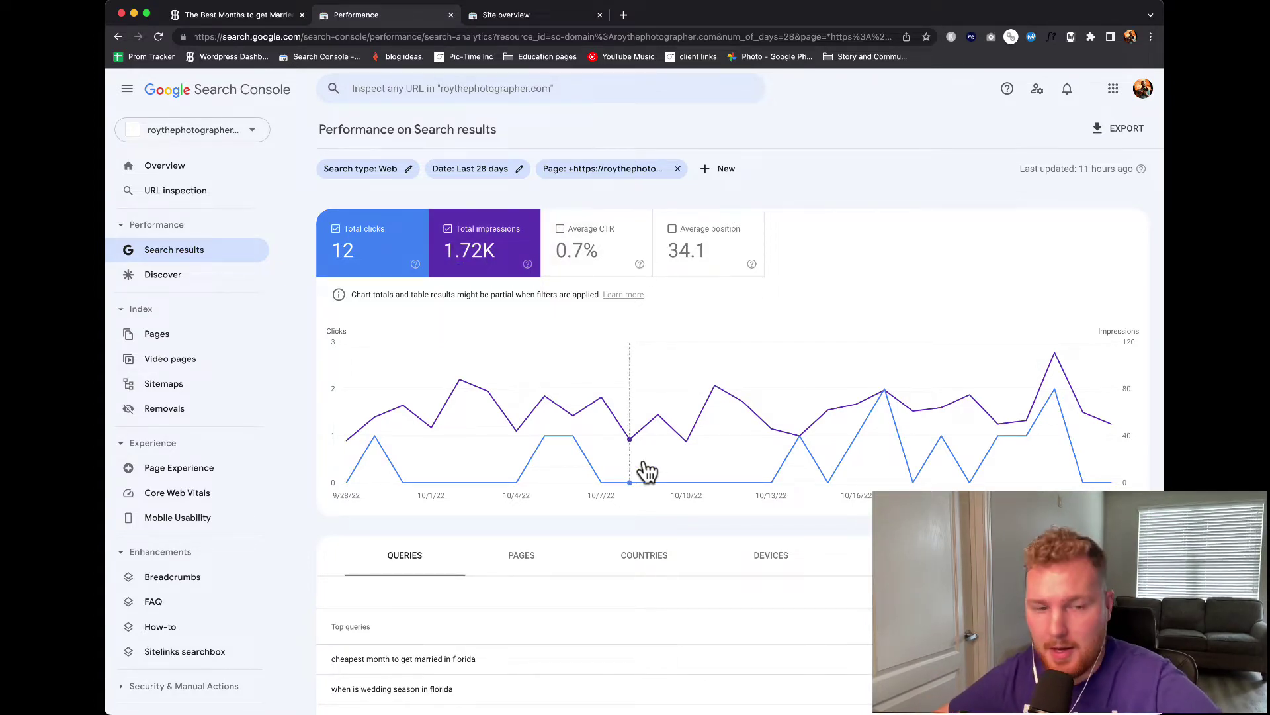
{"action": "scroll", "coordinate": [646, 470], "scroll_direction": "down", "scroll_amount": 2}
{"action": "scroll", "coordinate": [695, 371], "scroll_direction": "up", "scroll_amount": 2}
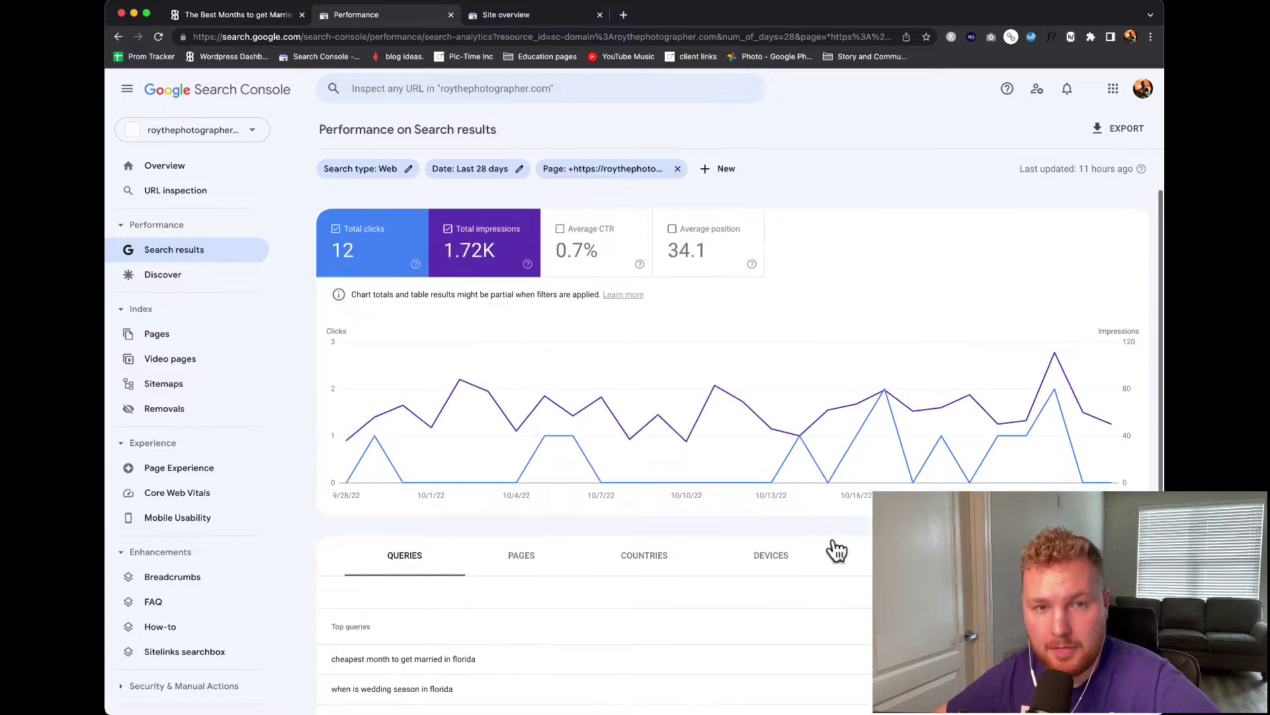
{"action": "left_click", "coordinate": [573, 243]}
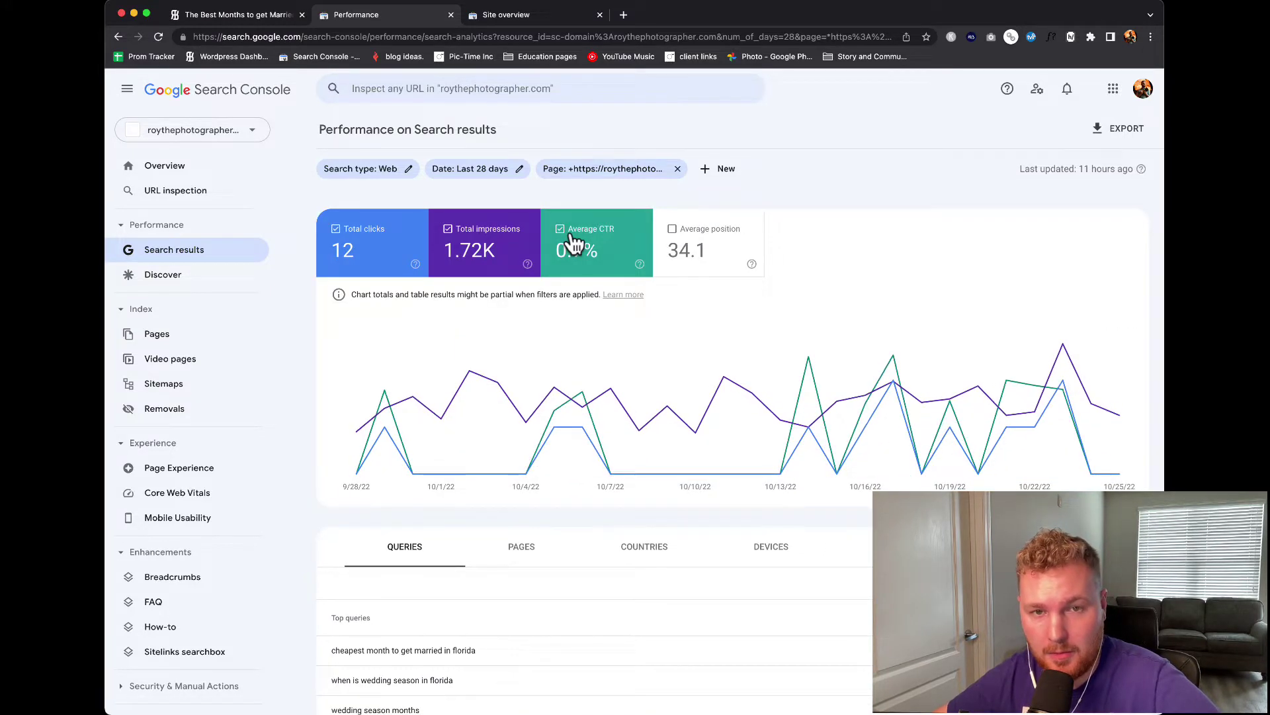
{"action": "left_click", "coordinate": [711, 241]}
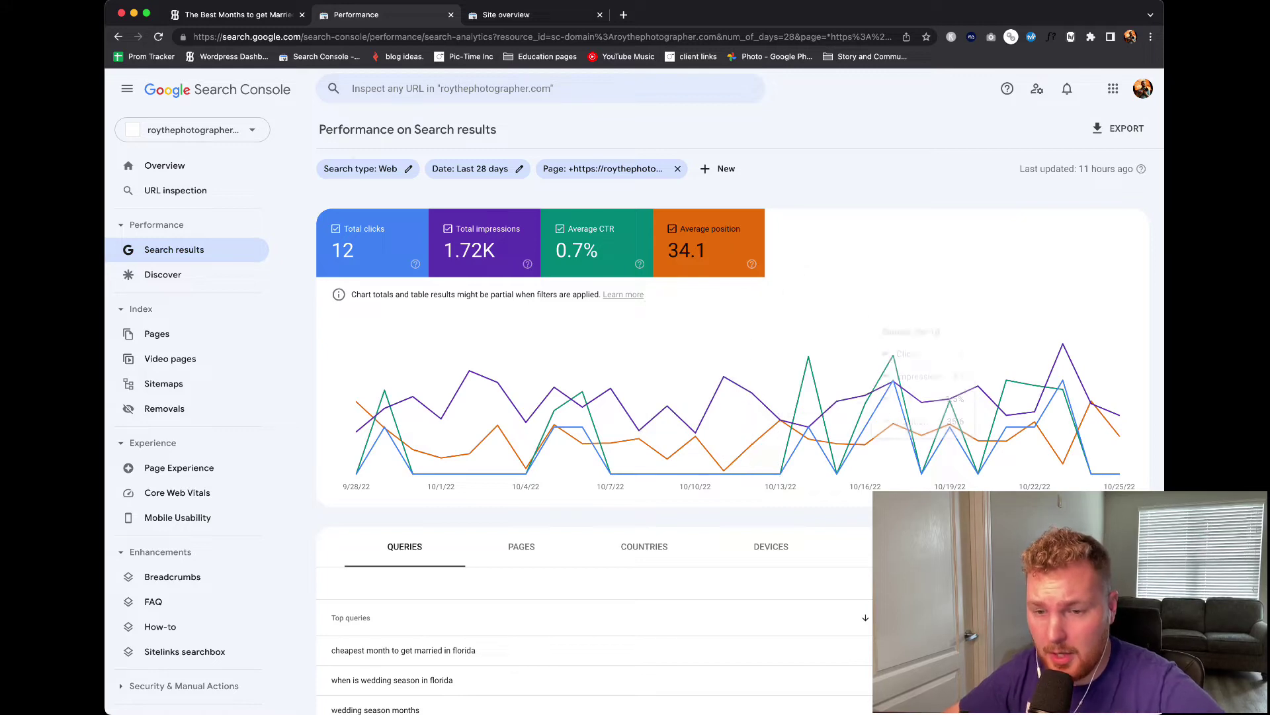
{"action": "scroll", "coordinate": [888, 397], "scroll_direction": "down", "scroll_amount": 3}
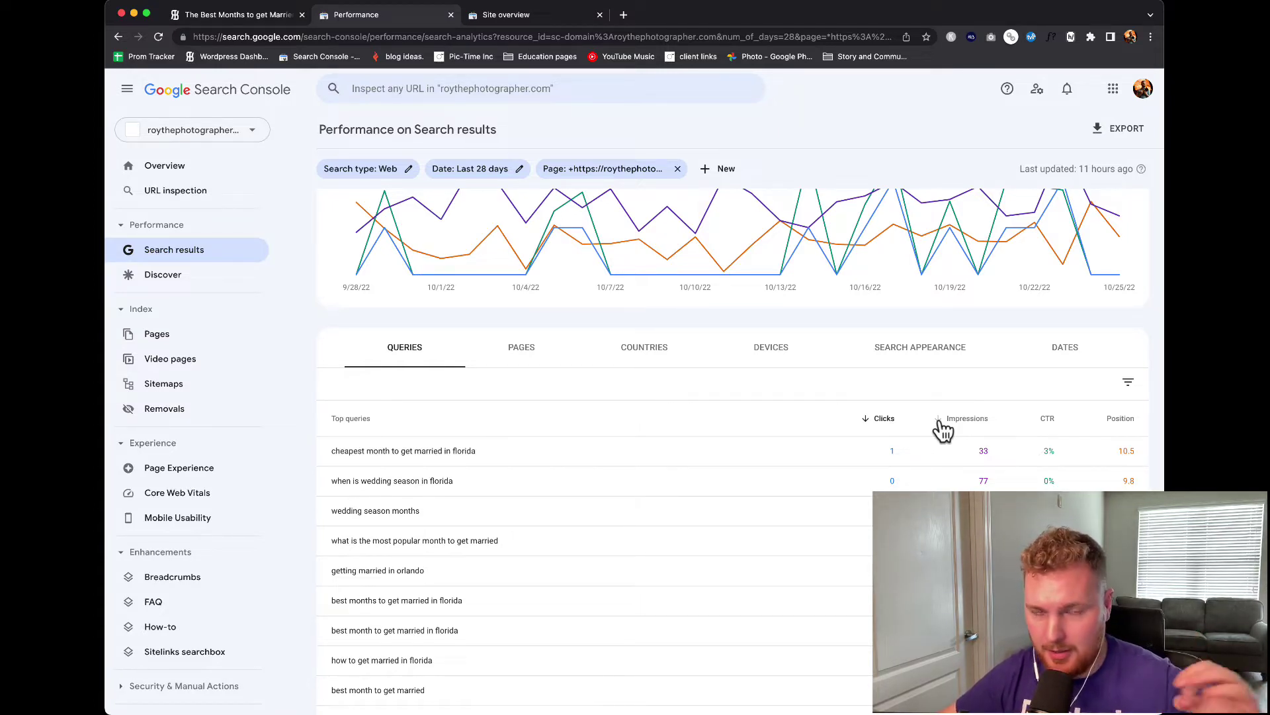
Sort the post's top queries by impressions, highest first, and review the query list
{"action": "left_click", "coordinate": [941, 426]}
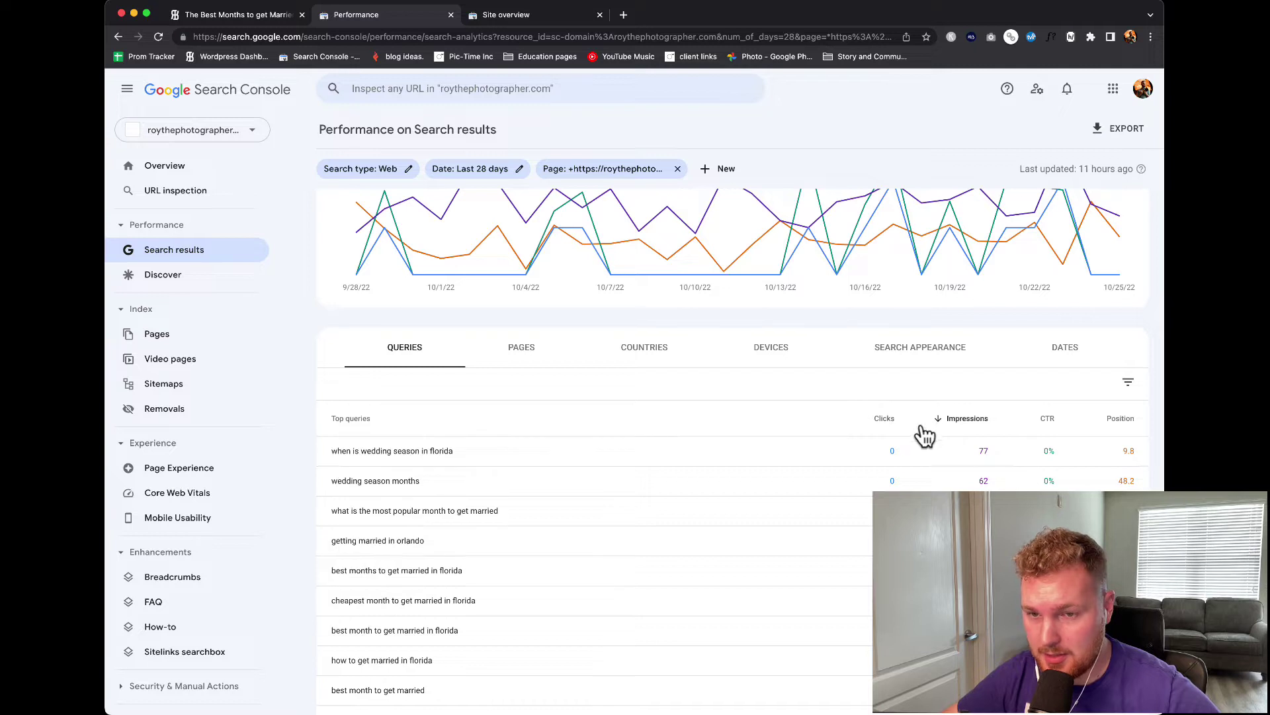
{"action": "left_click", "coordinate": [942, 428]}
{"action": "left_click", "coordinate": [939, 423]}
{"action": "scroll", "coordinate": [868, 504], "scroll_direction": "down", "scroll_amount": 1}
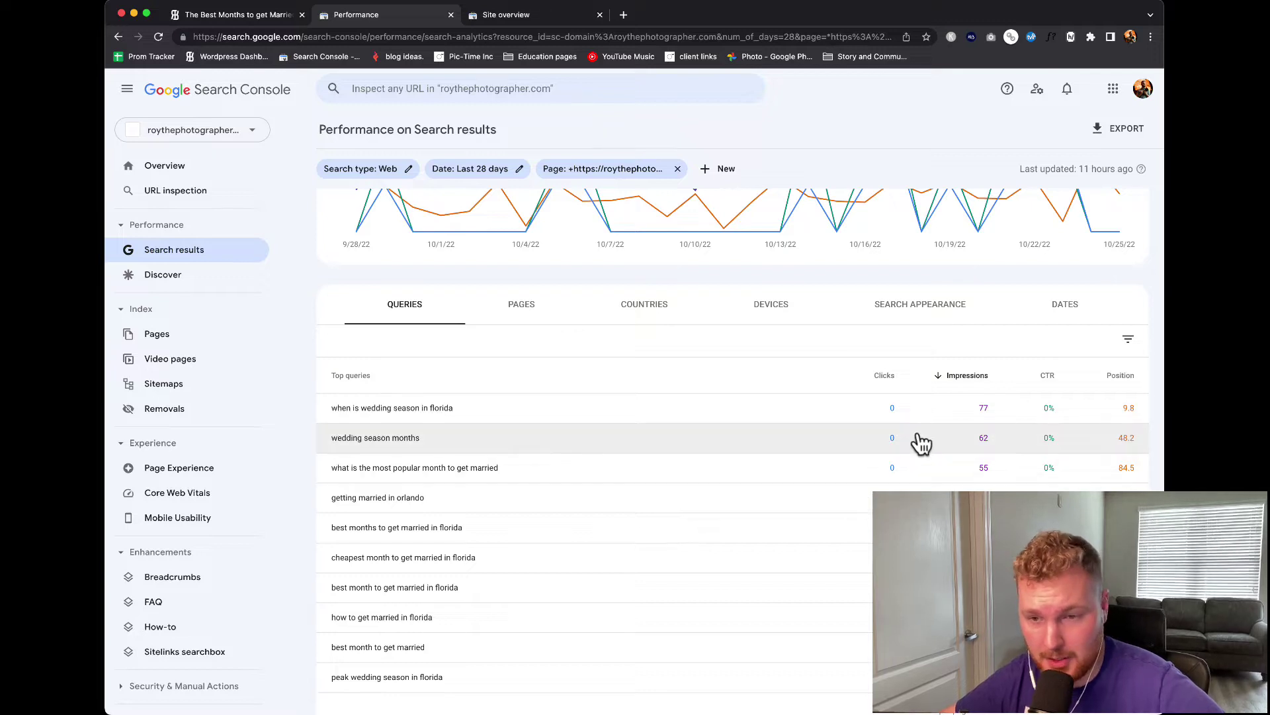
{"action": "scroll", "coordinate": [926, 576], "scroll_direction": "down", "scroll_amount": 1}
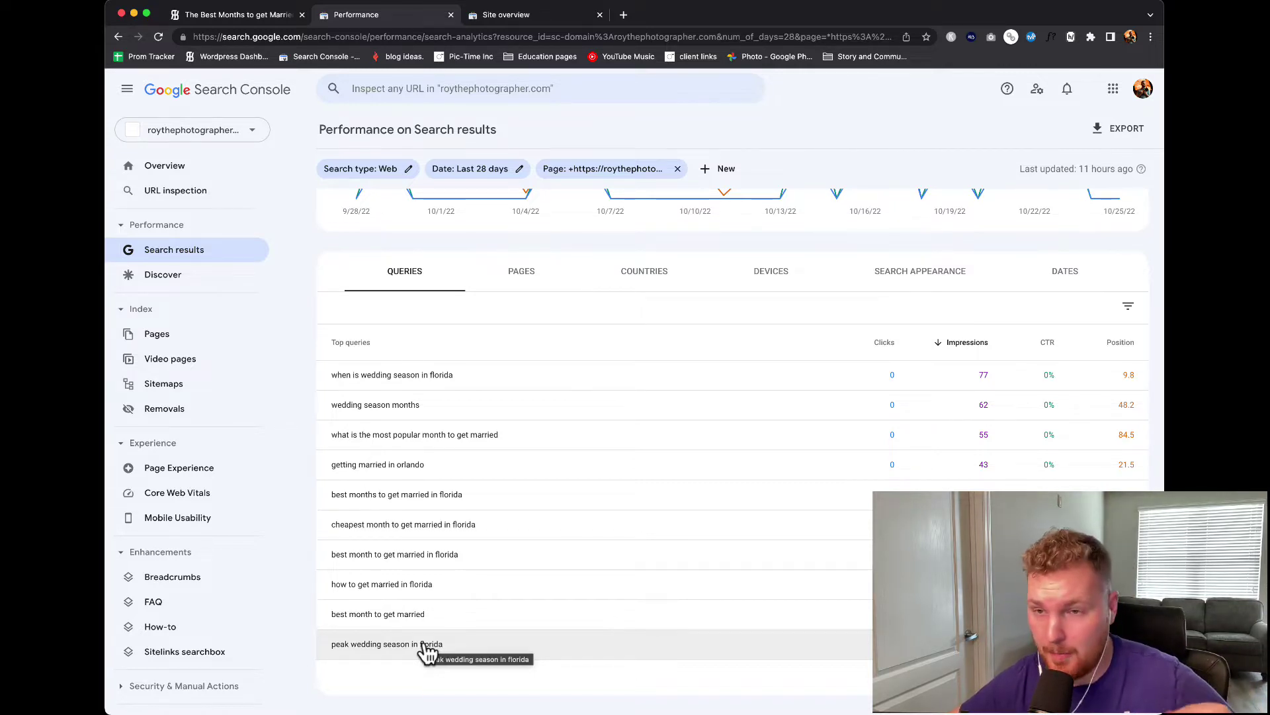
{"action": "scroll", "coordinate": [459, 596], "scroll_direction": "up", "scroll_amount": 1}
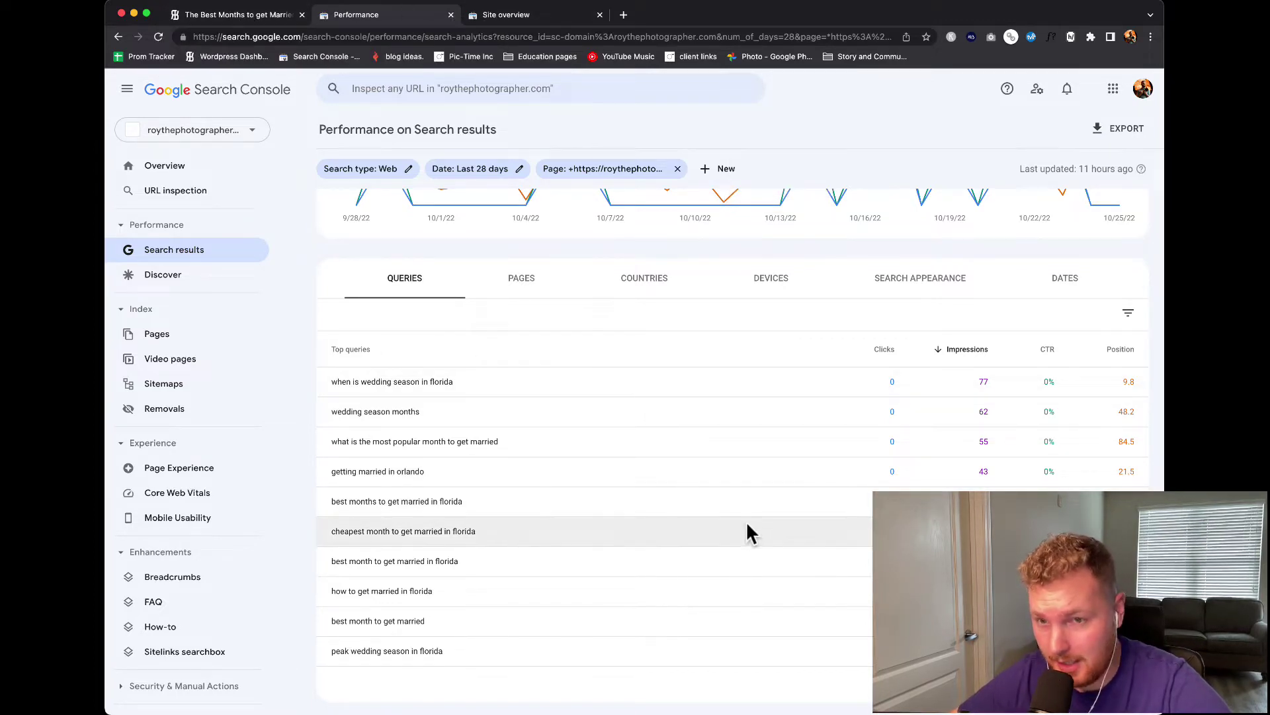
{"action": "scroll", "coordinate": [685, 426], "scroll_direction": "up", "scroll_amount": 2}
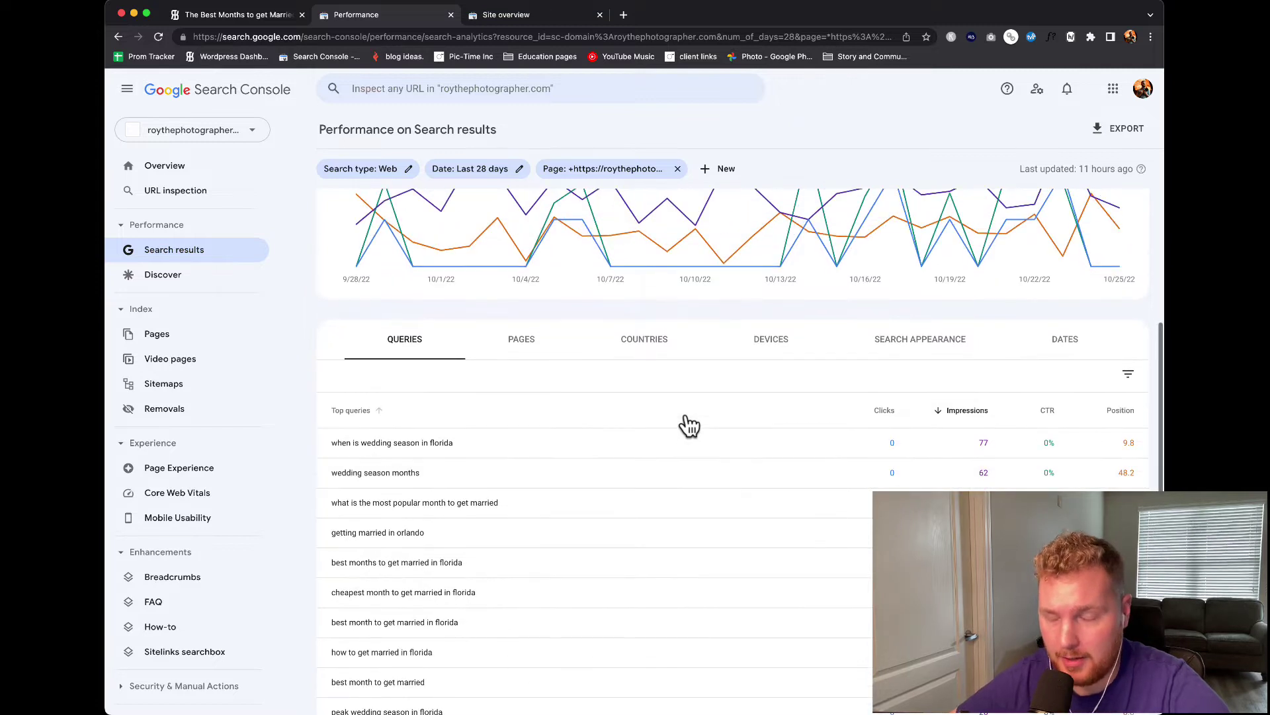
Sort the top queries by position in ascending order and look through the best-ranked ones
{"action": "mouse_move", "coordinate": [402, 201]}
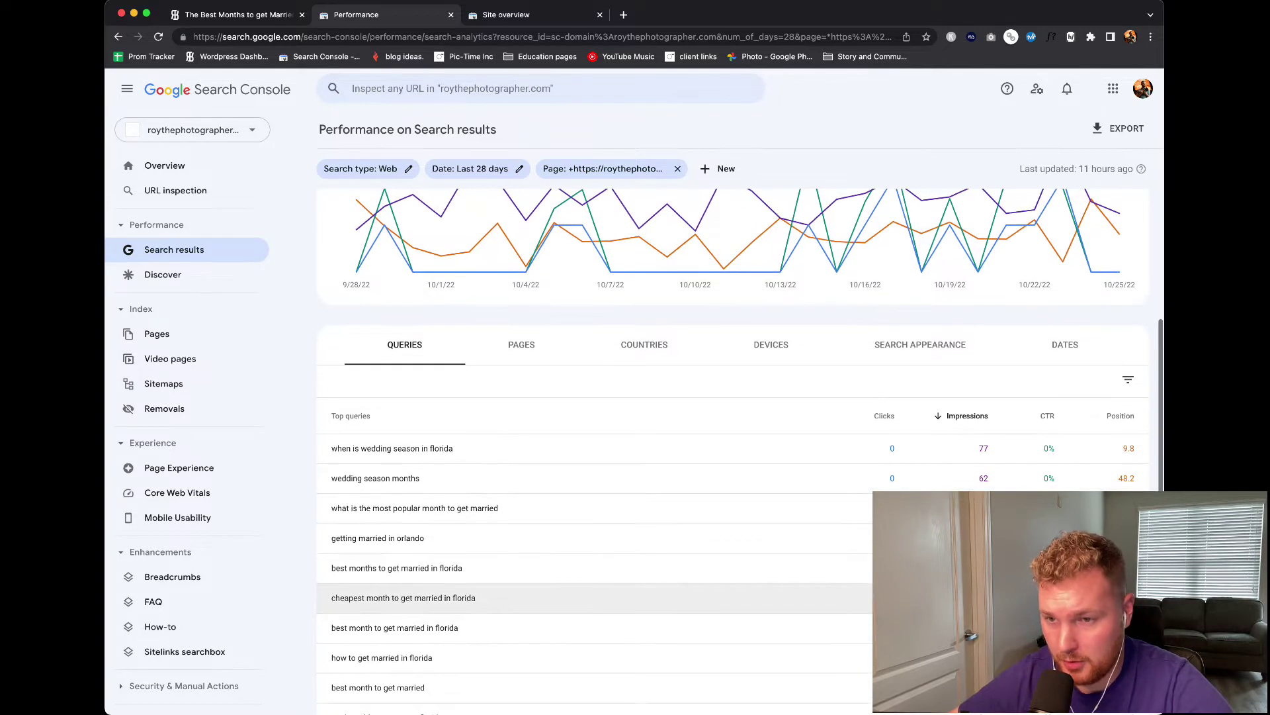
{"action": "left_click", "coordinate": [1102, 418]}
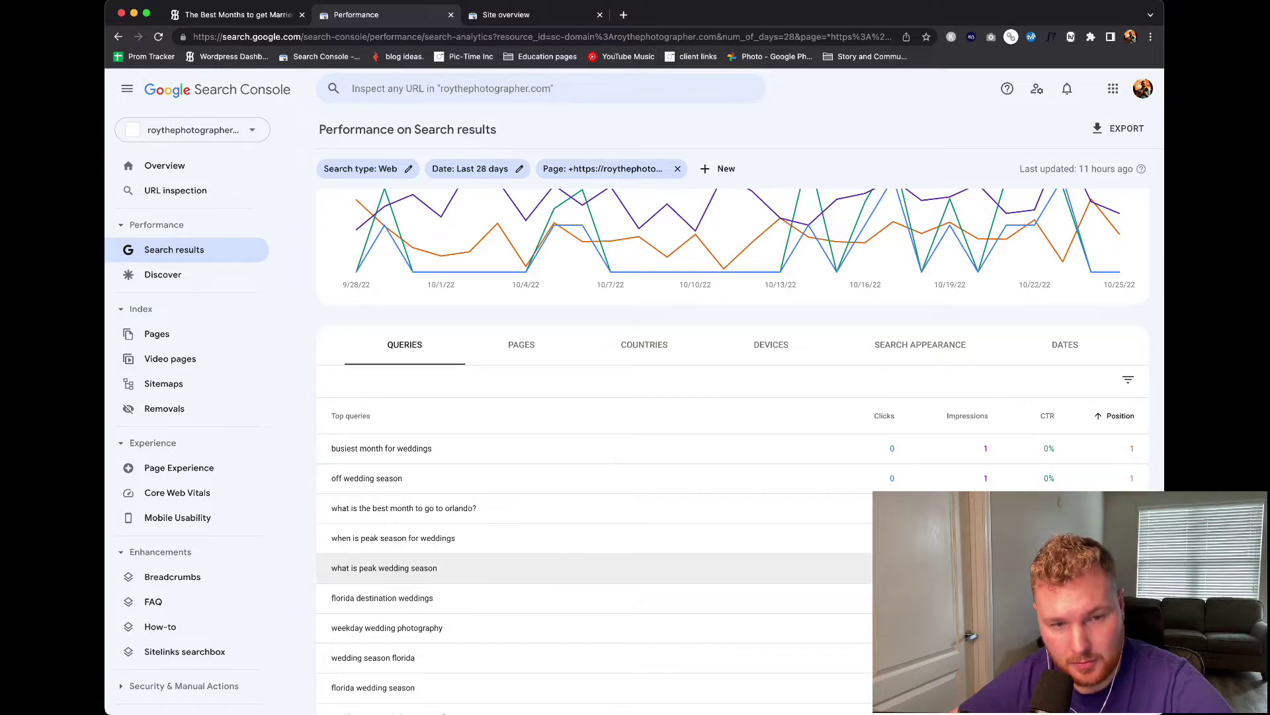
{"action": "scroll", "coordinate": [1059, 536], "scroll_direction": "down", "scroll_amount": 2}
{"action": "scroll", "coordinate": [596, 523], "scroll_direction": "up", "scroll_amount": 2}
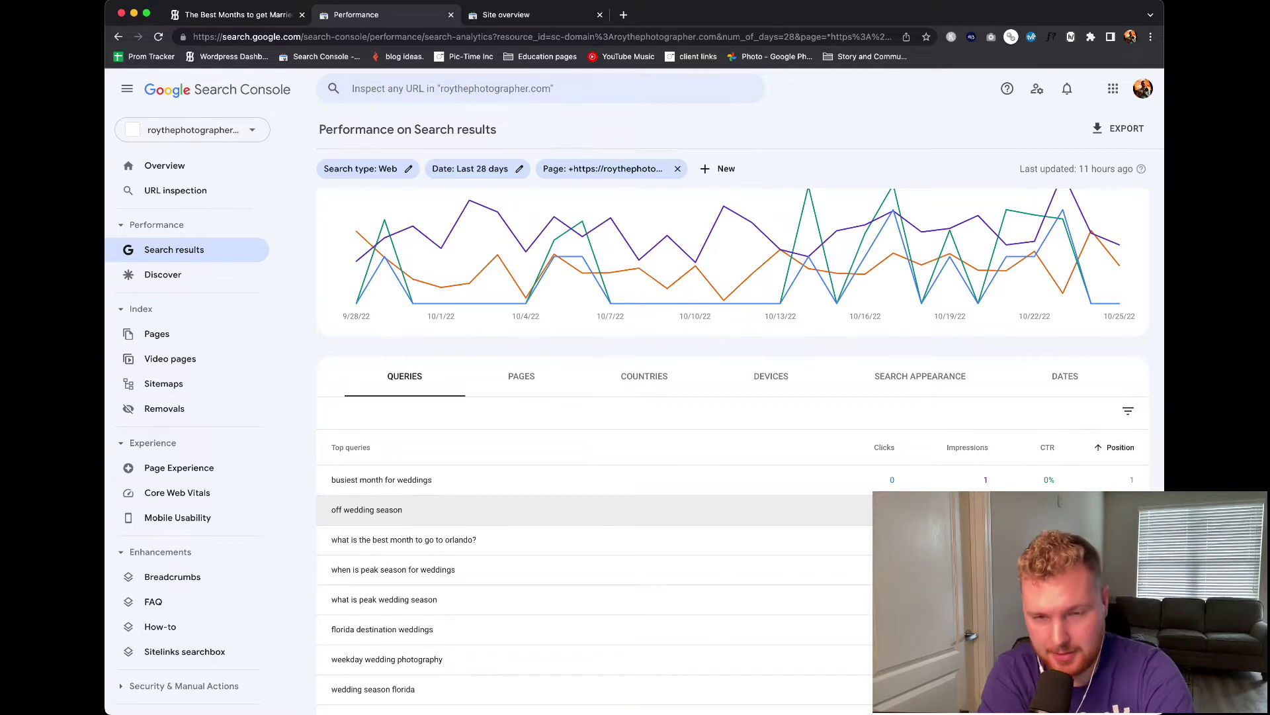
Return the queries table to descending impressions order and check the most-shown queries against their position
{"action": "left_click", "coordinate": [938, 455]}
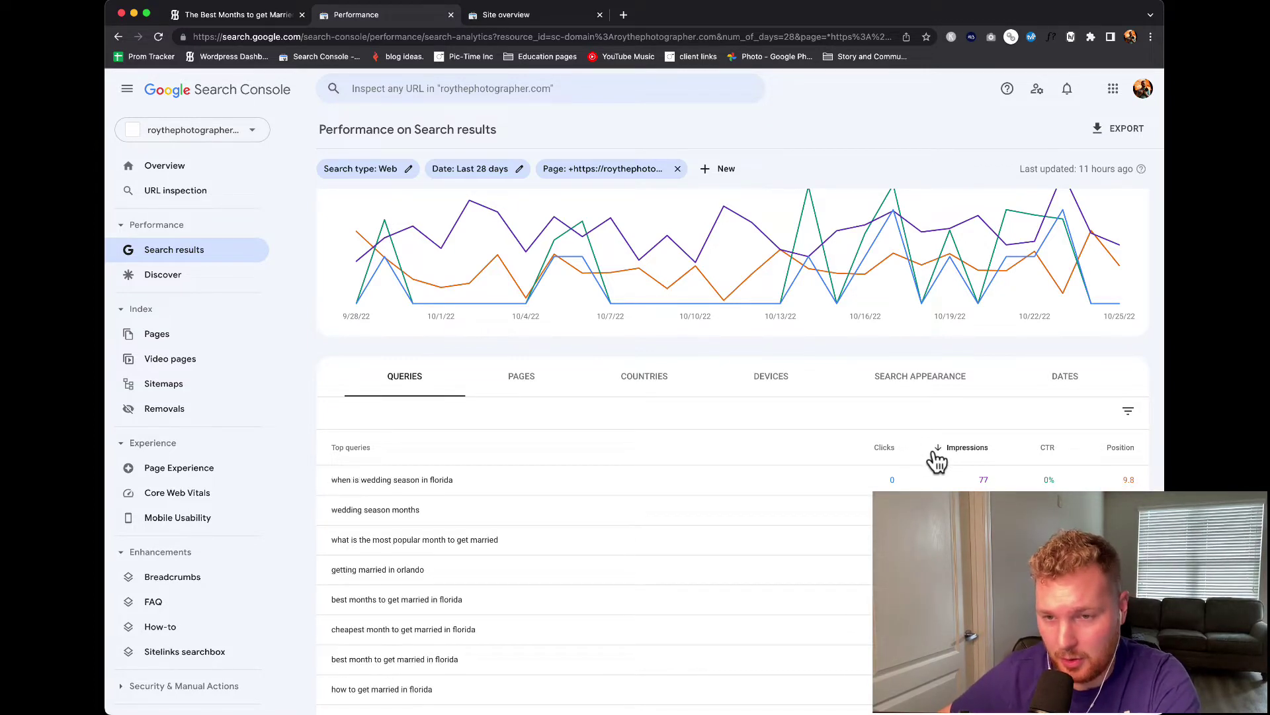
{"action": "scroll", "coordinate": [827, 567], "scroll_direction": "down", "scroll_amount": 1}
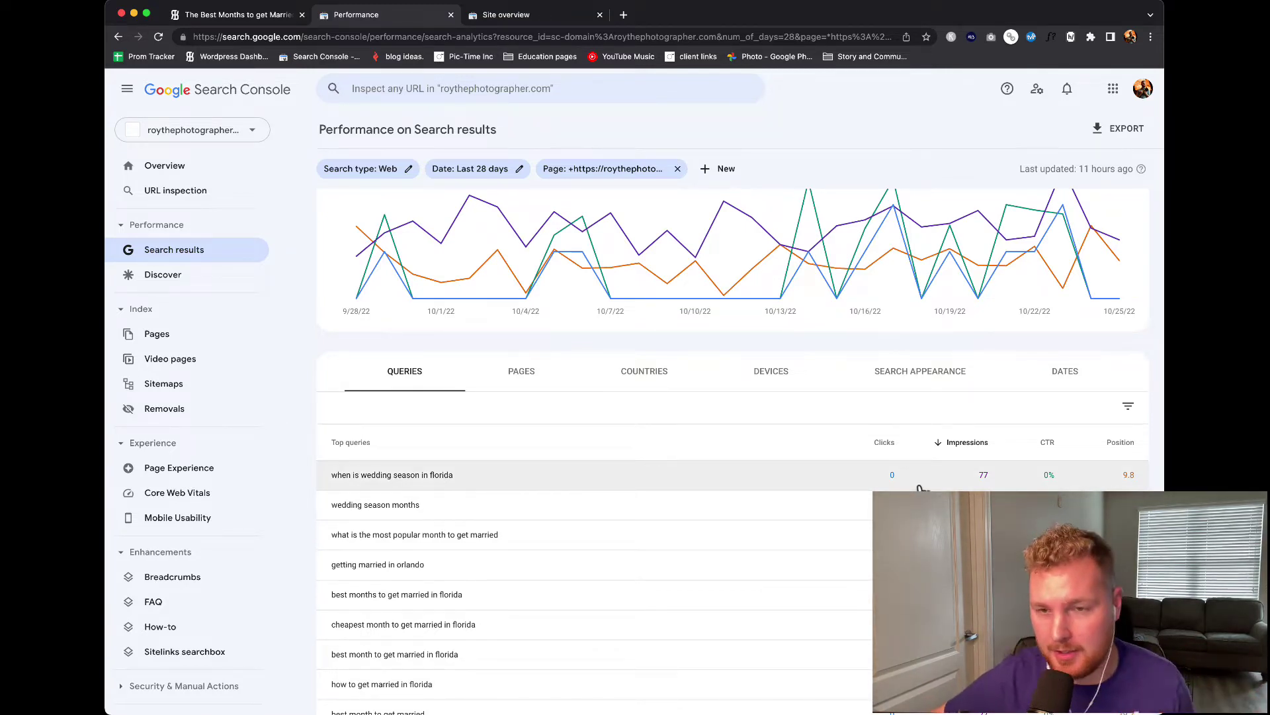
{"action": "scroll", "coordinate": [595, 479], "scroll_direction": "up", "scroll_amount": 1}
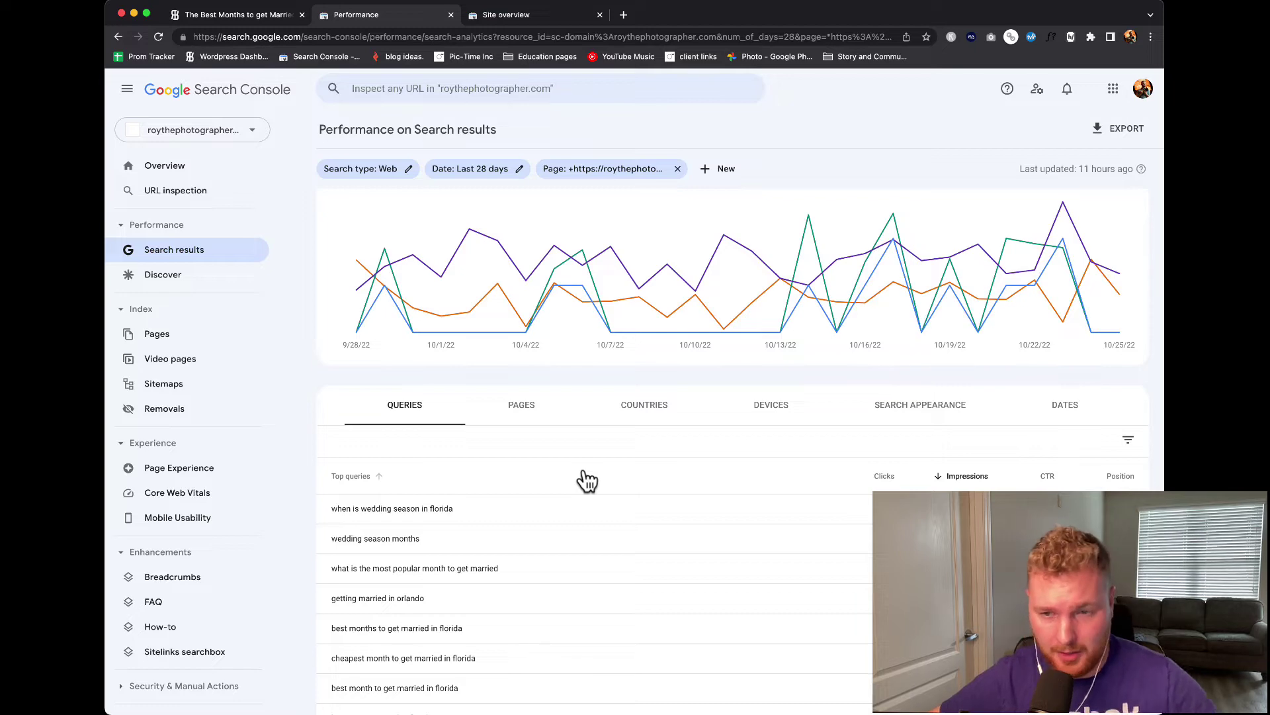
{"action": "scroll", "coordinate": [566, 537], "scroll_direction": "down", "scroll_amount": 1}
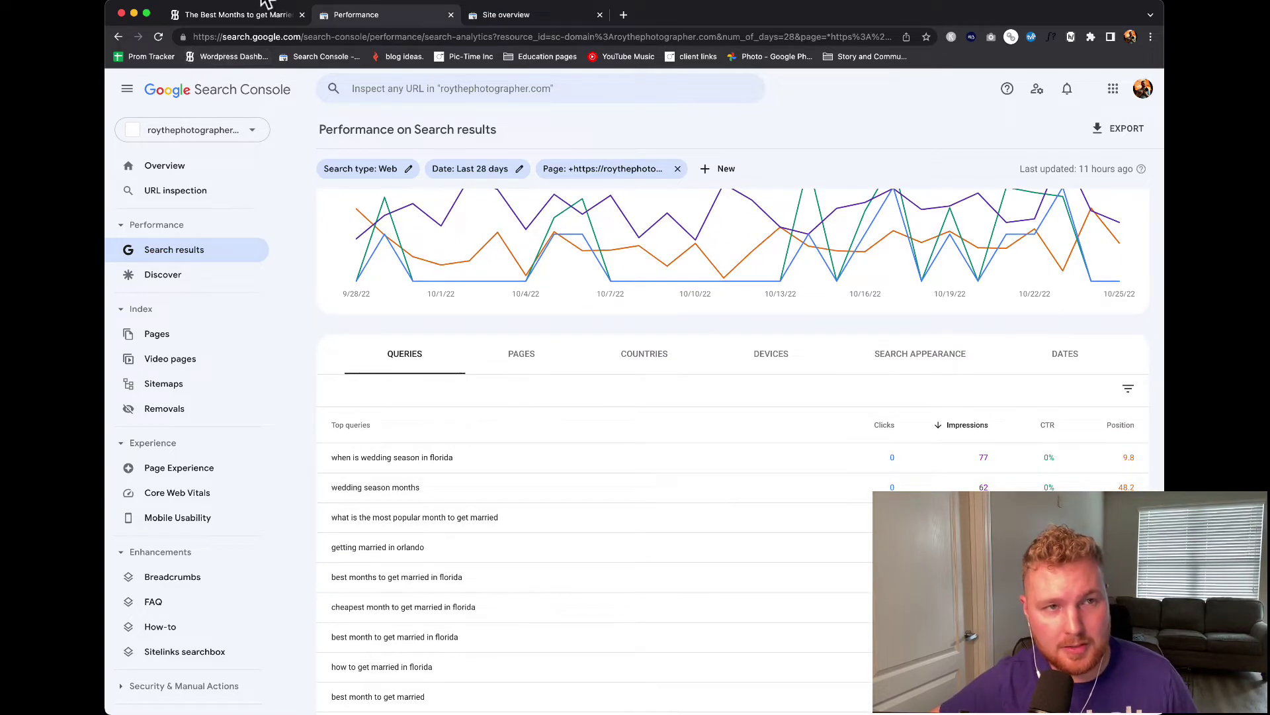
Open the "Incredible Wedding Venues in Orlando (and around central FL)" post from the site's blog and view its Site Kit stats
{"action": "left_click", "coordinate": [246, 14]}
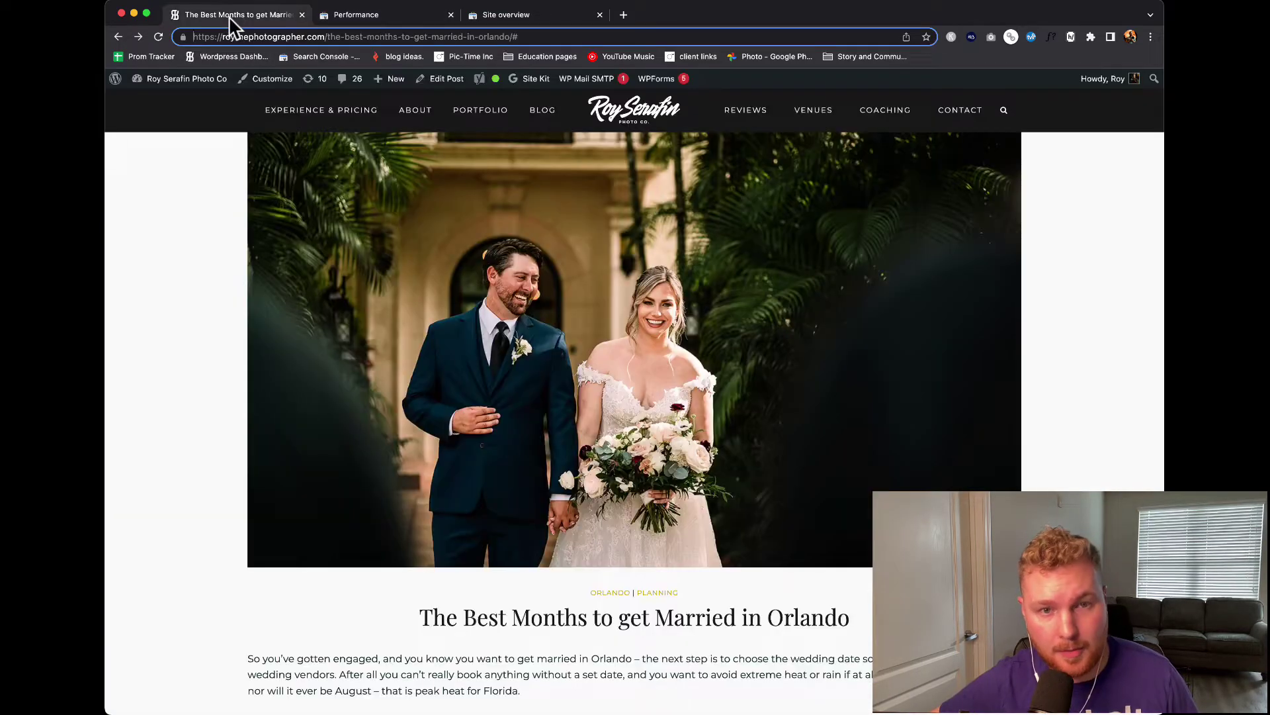
{"action": "left_click", "coordinate": [544, 113]}
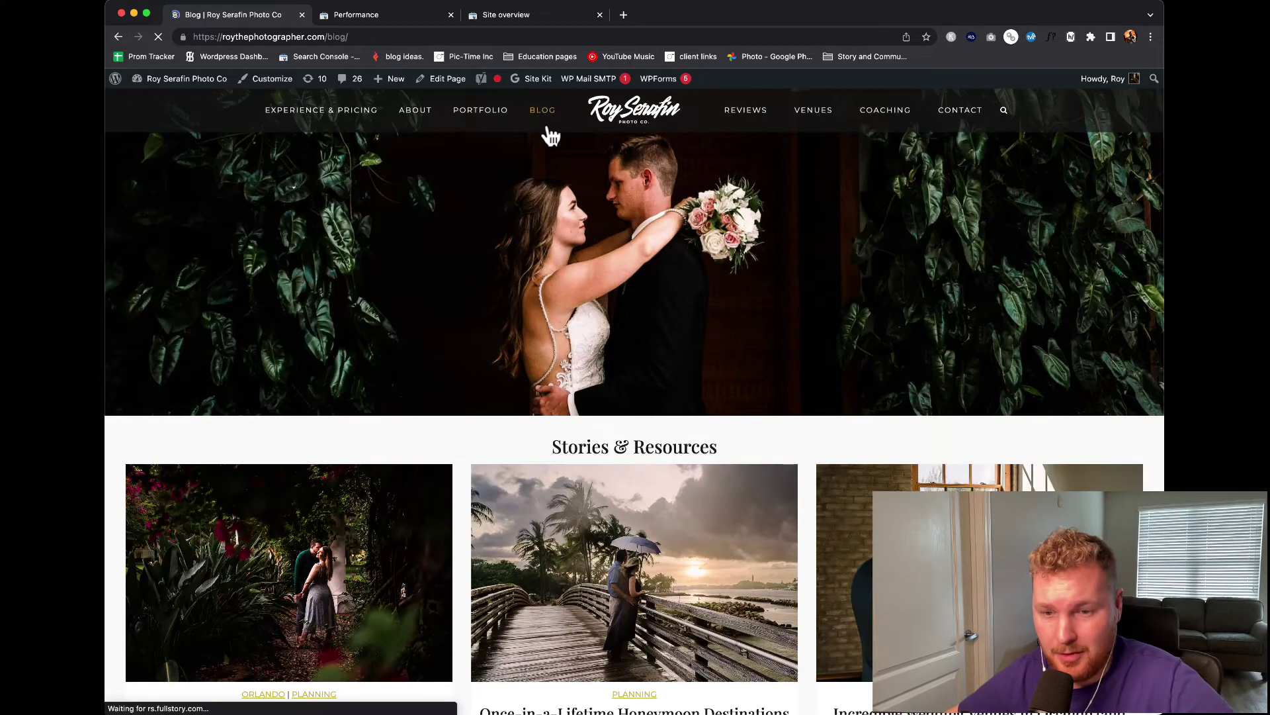
{"action": "scroll", "coordinate": [630, 383], "scroll_direction": "down", "scroll_amount": 3}
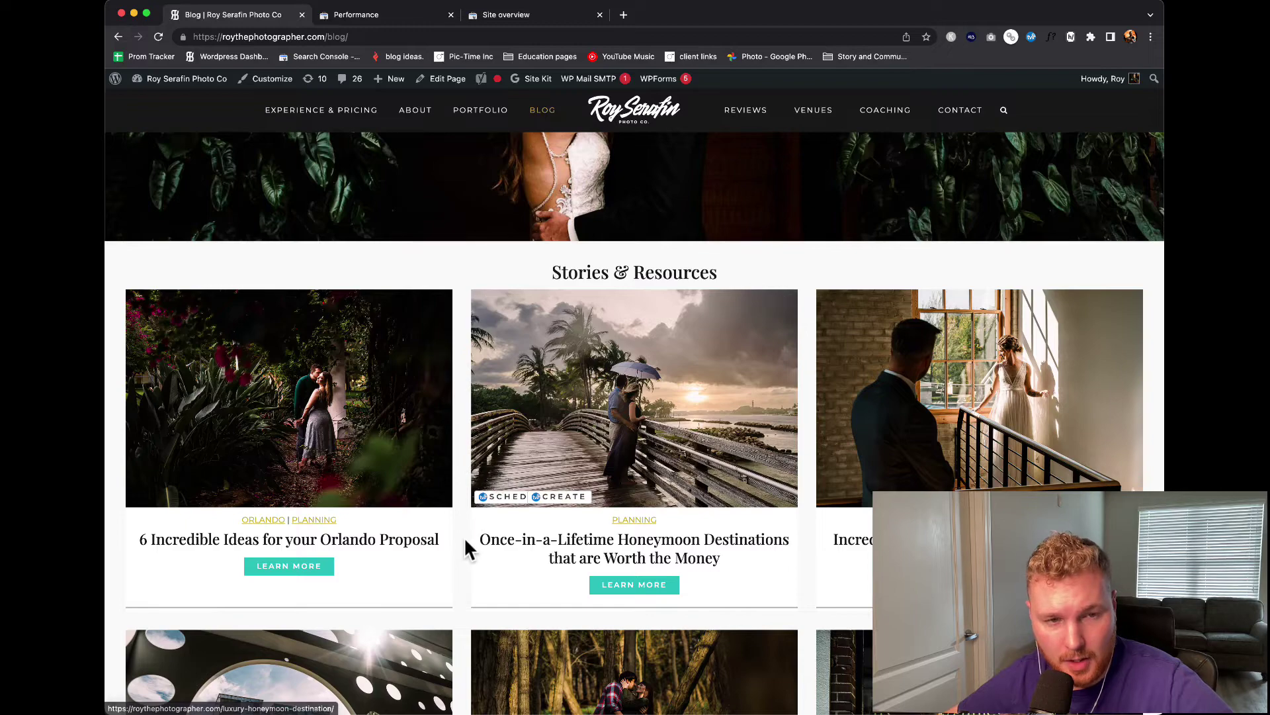
{"action": "scroll", "coordinate": [472, 529], "scroll_direction": "down", "scroll_amount": 2}
{"action": "scroll", "coordinate": [463, 539], "scroll_direction": "up", "scroll_amount": 2}
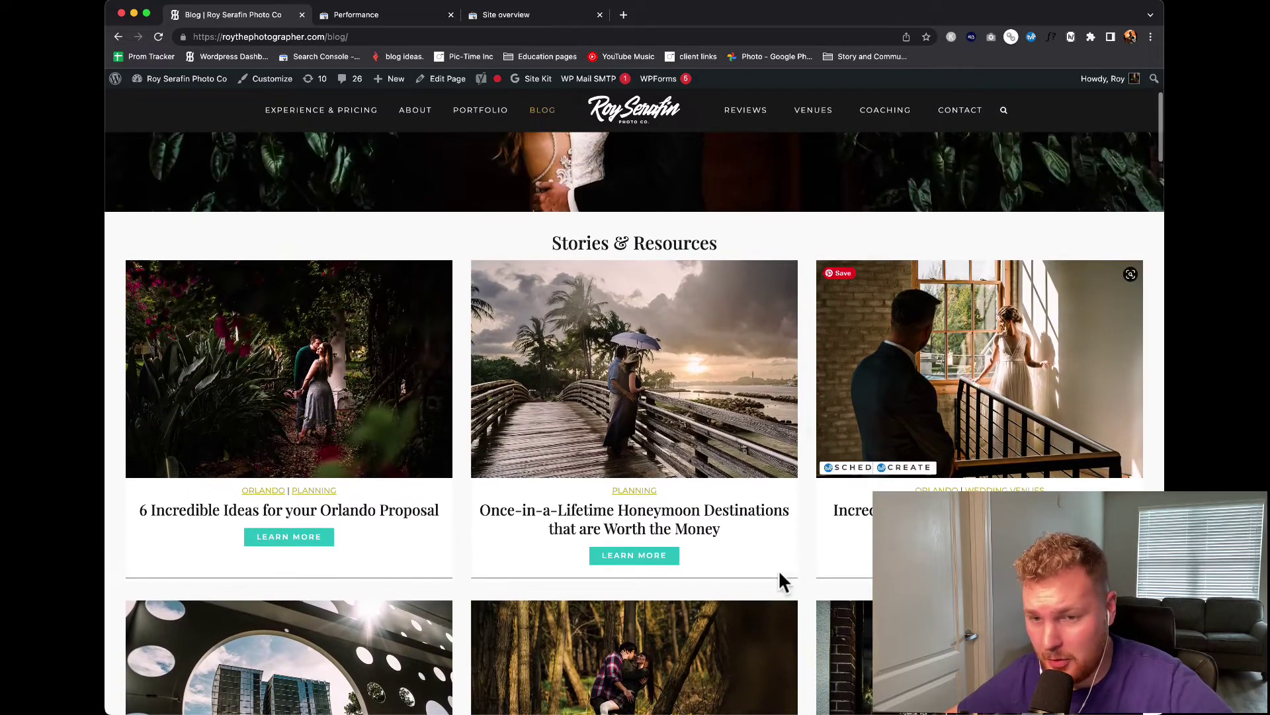
{"action": "scroll", "coordinate": [850, 490], "scroll_direction": "down", "scroll_amount": 1}
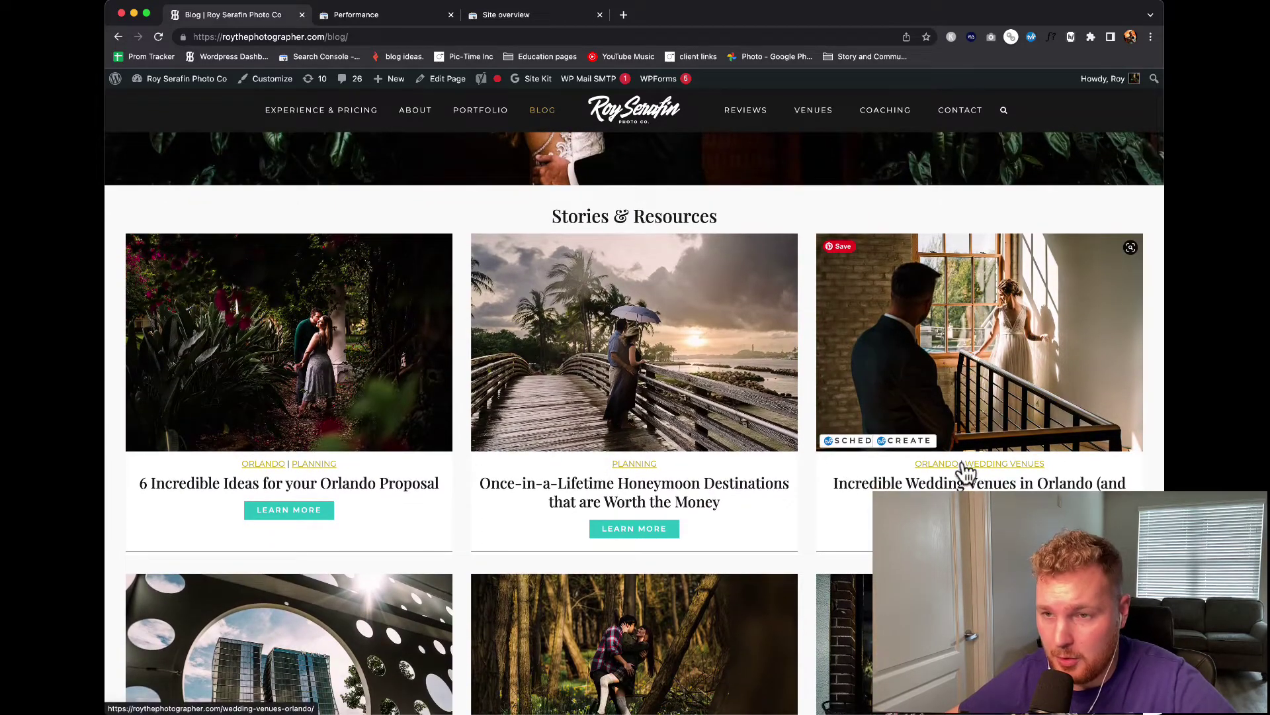
{"action": "left_click", "coordinate": [896, 418]}
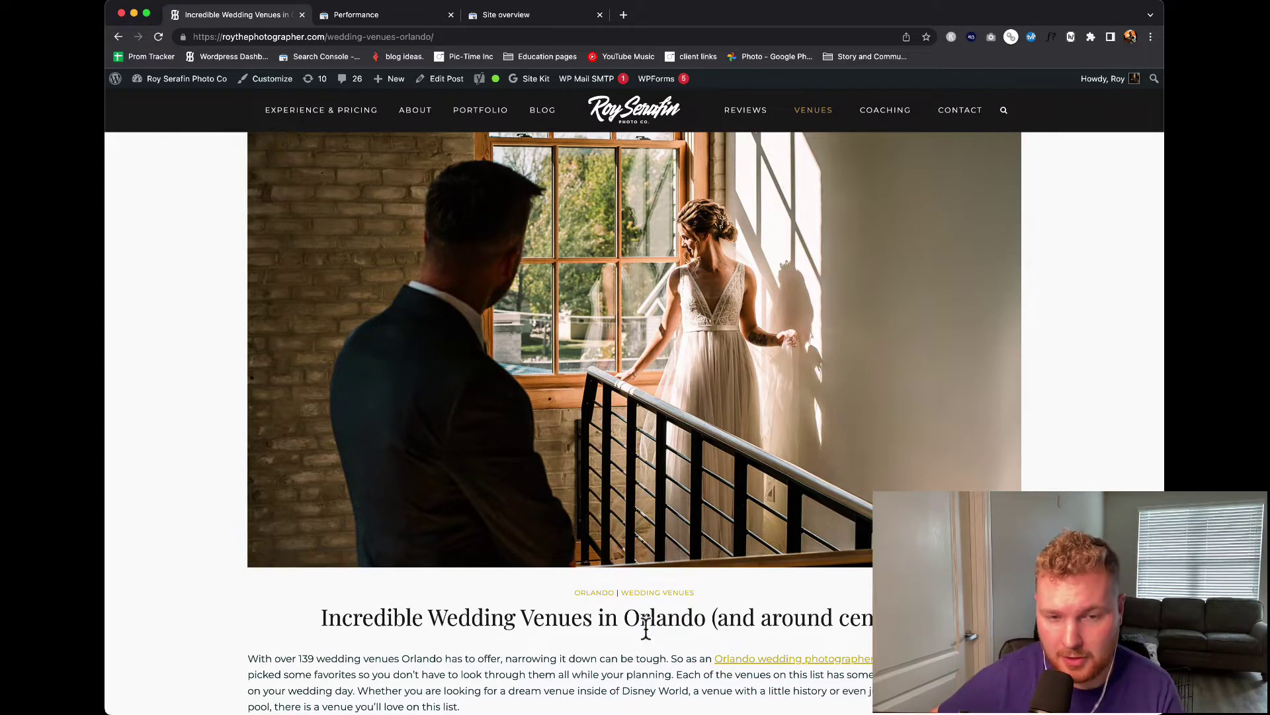
{"action": "scroll", "coordinate": [560, 591], "scroll_direction": "down", "scroll_amount": 3}
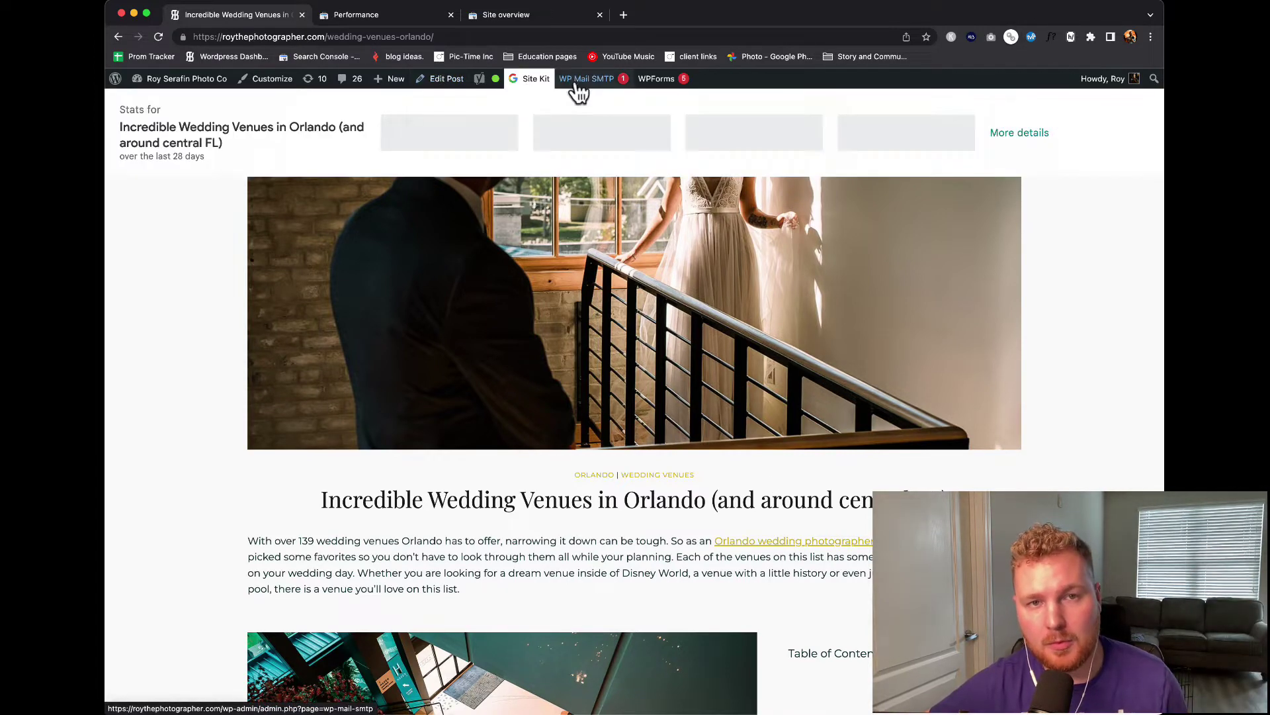
{"action": "mouse_move", "coordinate": [539, 91]}
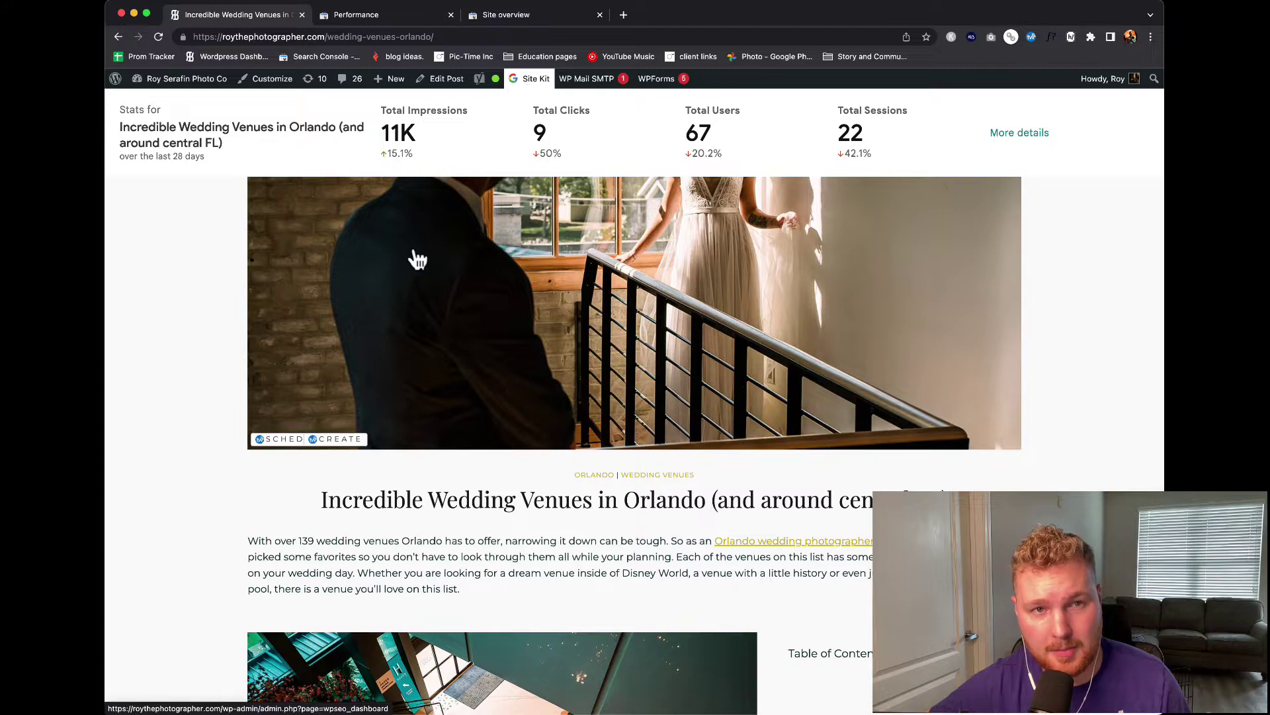
Go back to the blog listing and open the "What is a first look at a wedding?" post
{"action": "left_click", "coordinate": [544, 111]}
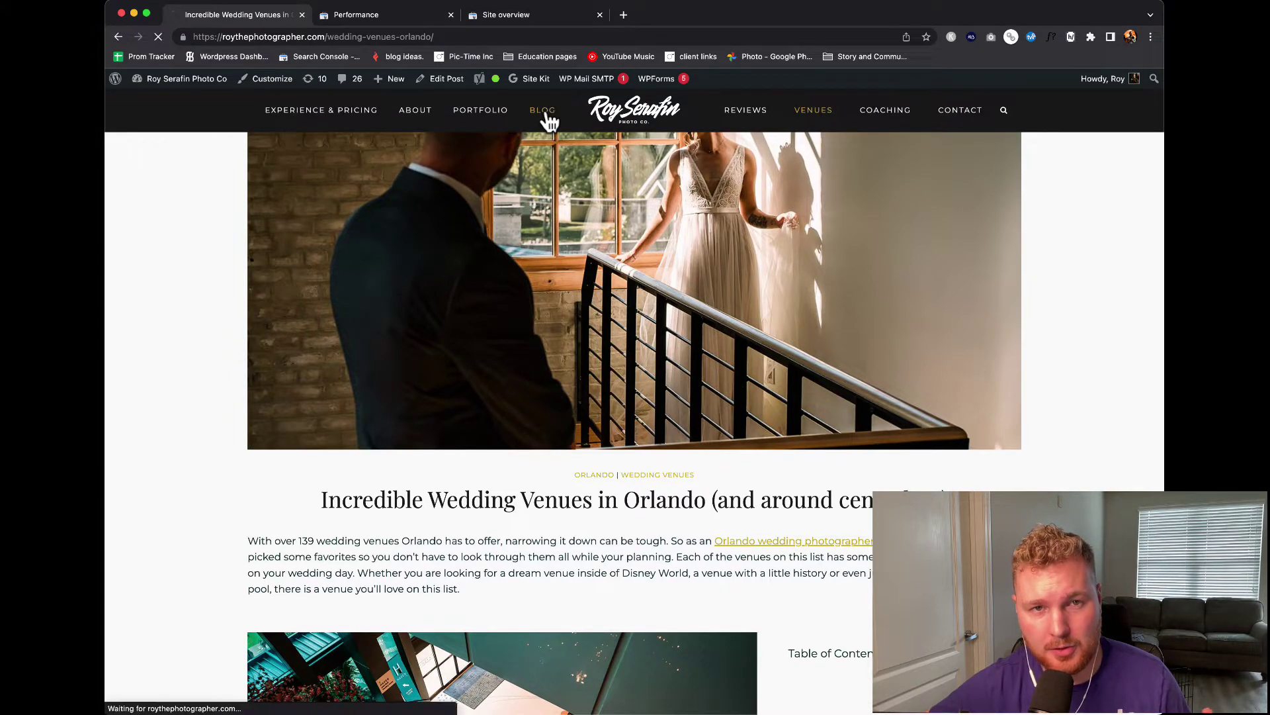
{"action": "scroll", "coordinate": [356, 465], "scroll_direction": "down", "scroll_amount": 3}
{"action": "scroll", "coordinate": [356, 466], "scroll_direction": "down", "scroll_amount": 7}
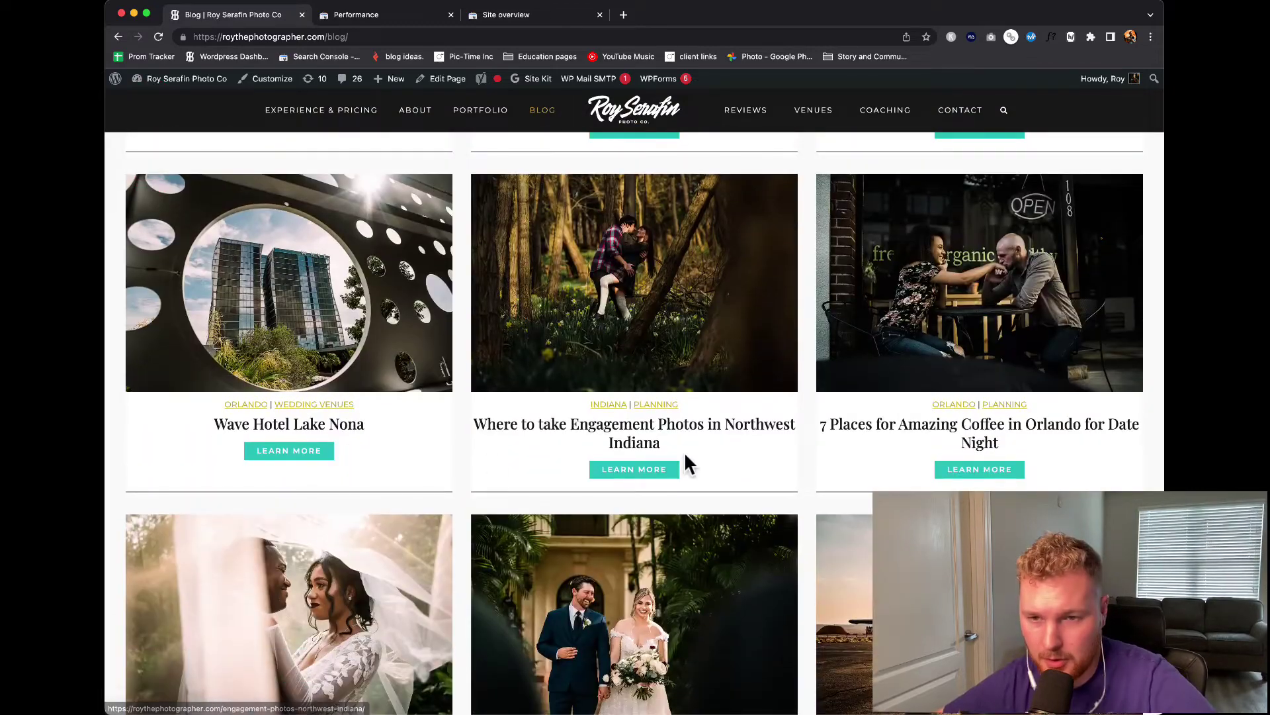
{"action": "scroll", "coordinate": [873, 486], "scroll_direction": "down", "scroll_amount": 3}
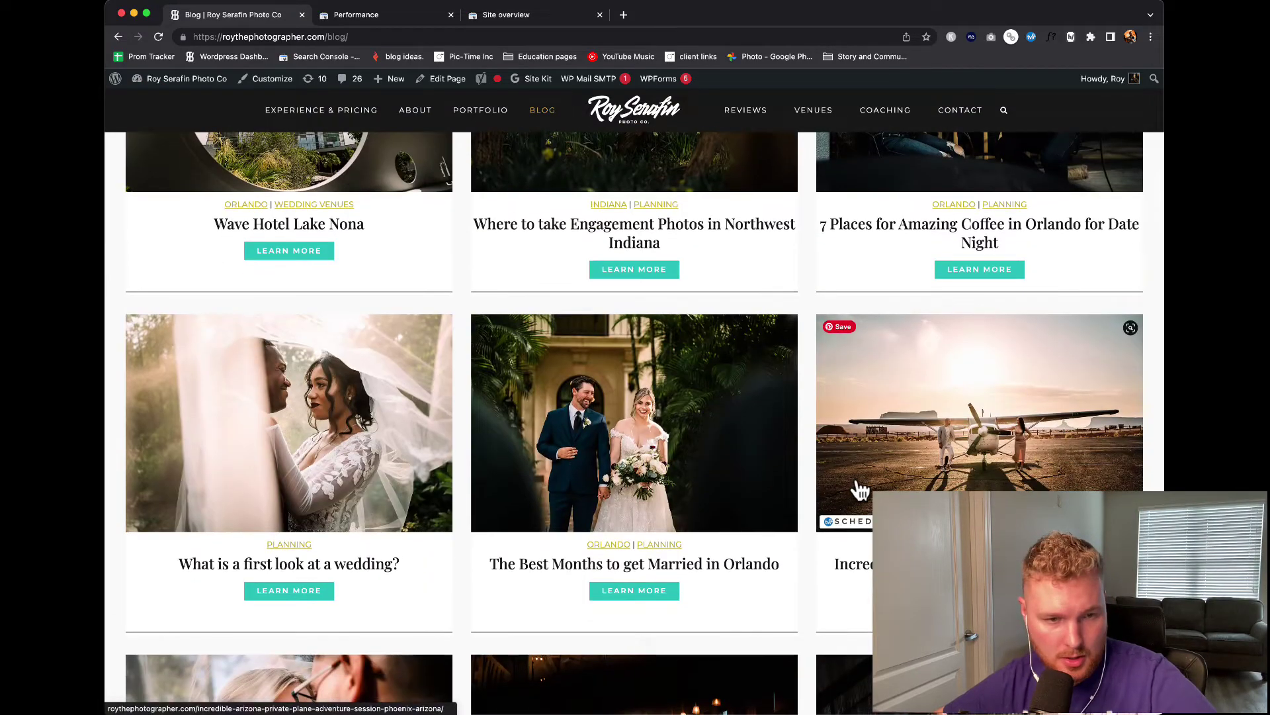
{"action": "scroll", "coordinate": [857, 488], "scroll_direction": "down", "scroll_amount": 2}
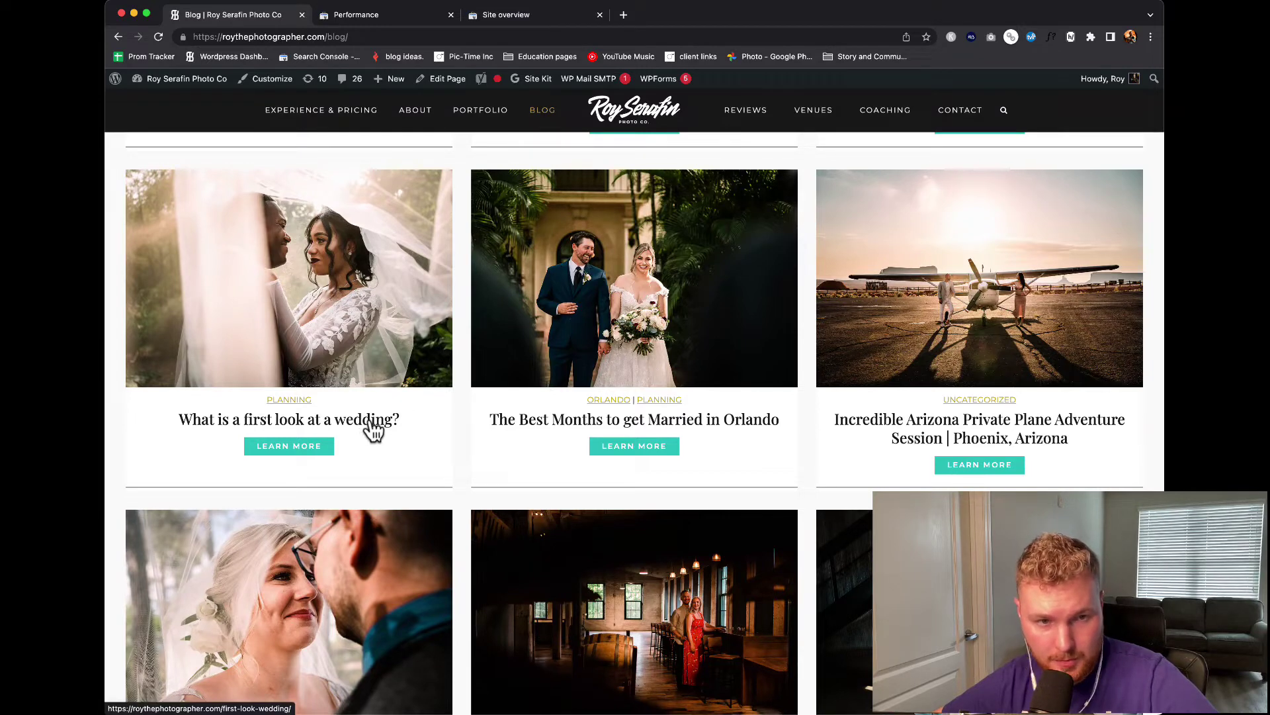
{"action": "scroll", "coordinate": [845, 466], "scroll_direction": "down", "scroll_amount": 3}
{"action": "scroll", "coordinate": [844, 467], "scroll_direction": "up", "scroll_amount": 3}
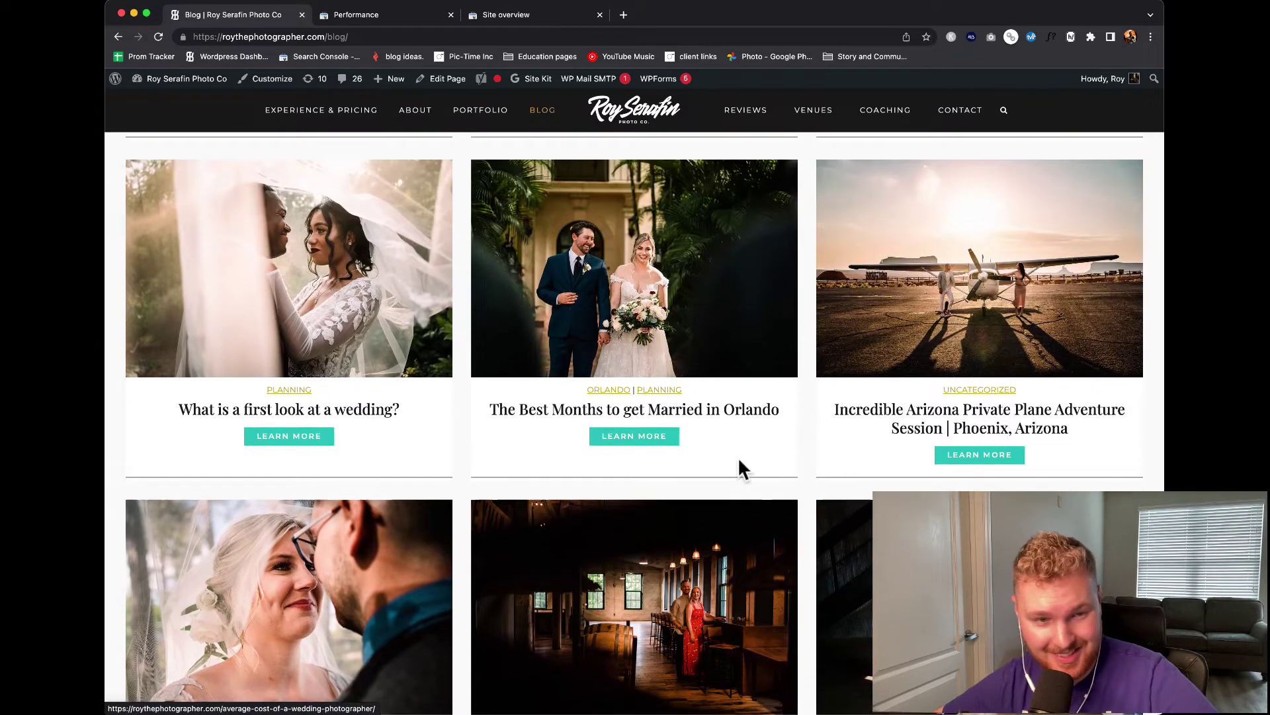
{"action": "left_click", "coordinate": [372, 408]}
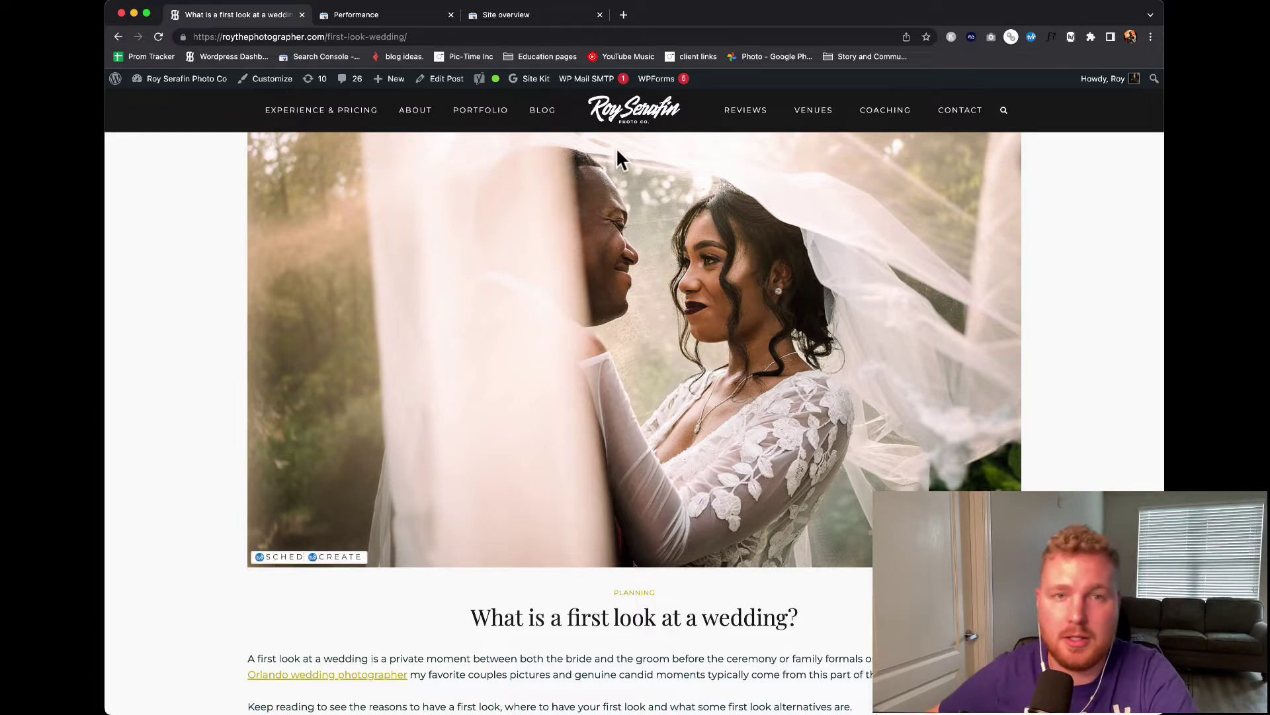
Open the detailed Site Kit report for the first look post and examine its audience, search traffic, top queries and page metrics
{"action": "mouse_move", "coordinate": [544, 88]}
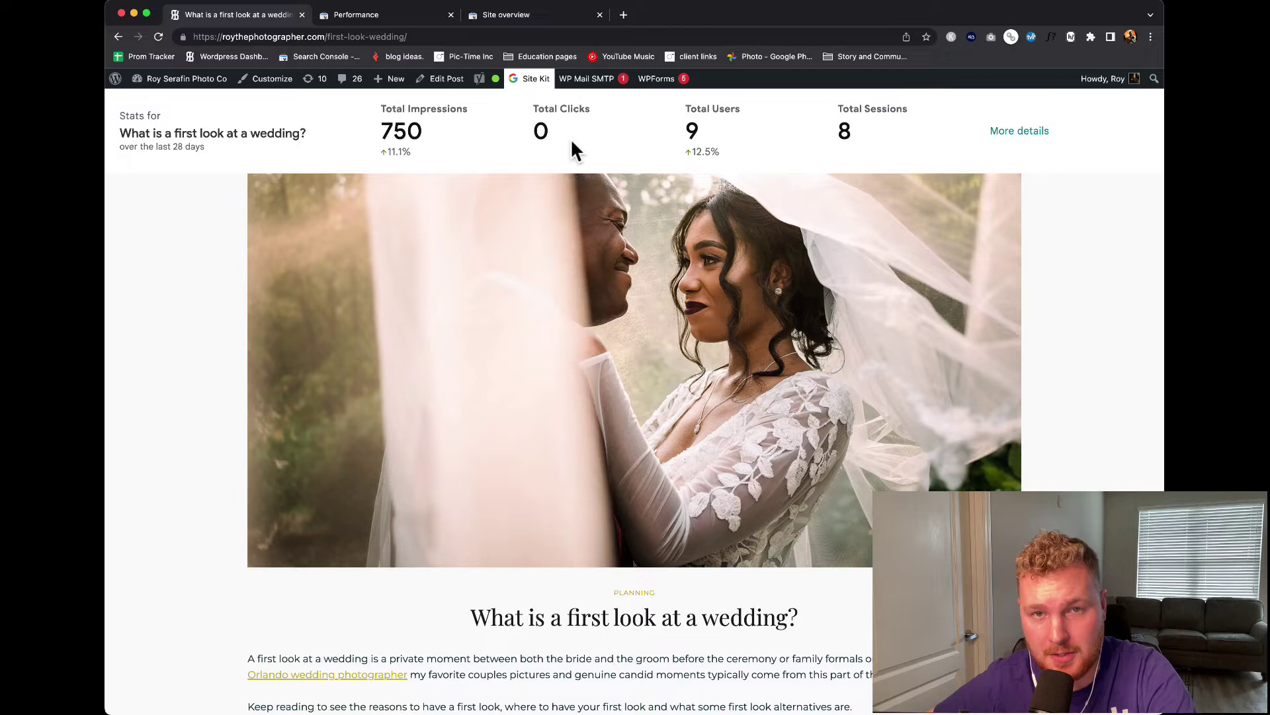
{"action": "left_click", "coordinate": [1020, 132]}
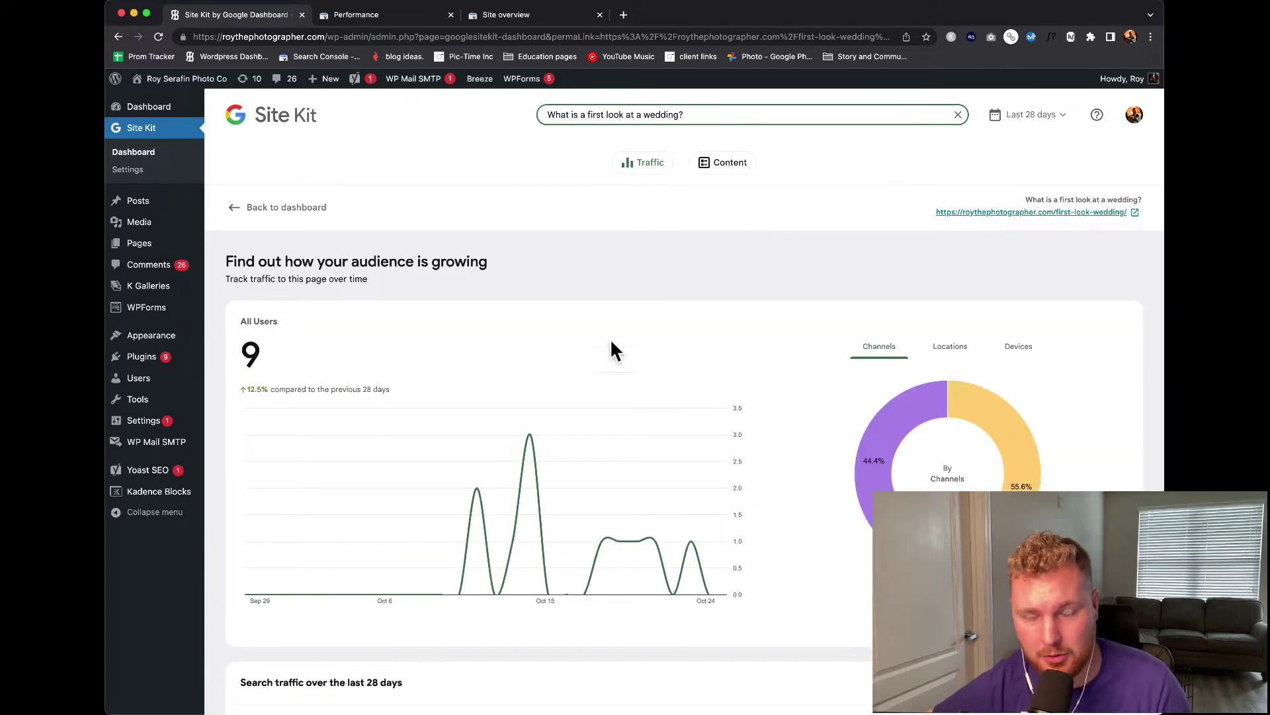
{"action": "scroll", "coordinate": [583, 427], "scroll_direction": "down", "scroll_amount": 6}
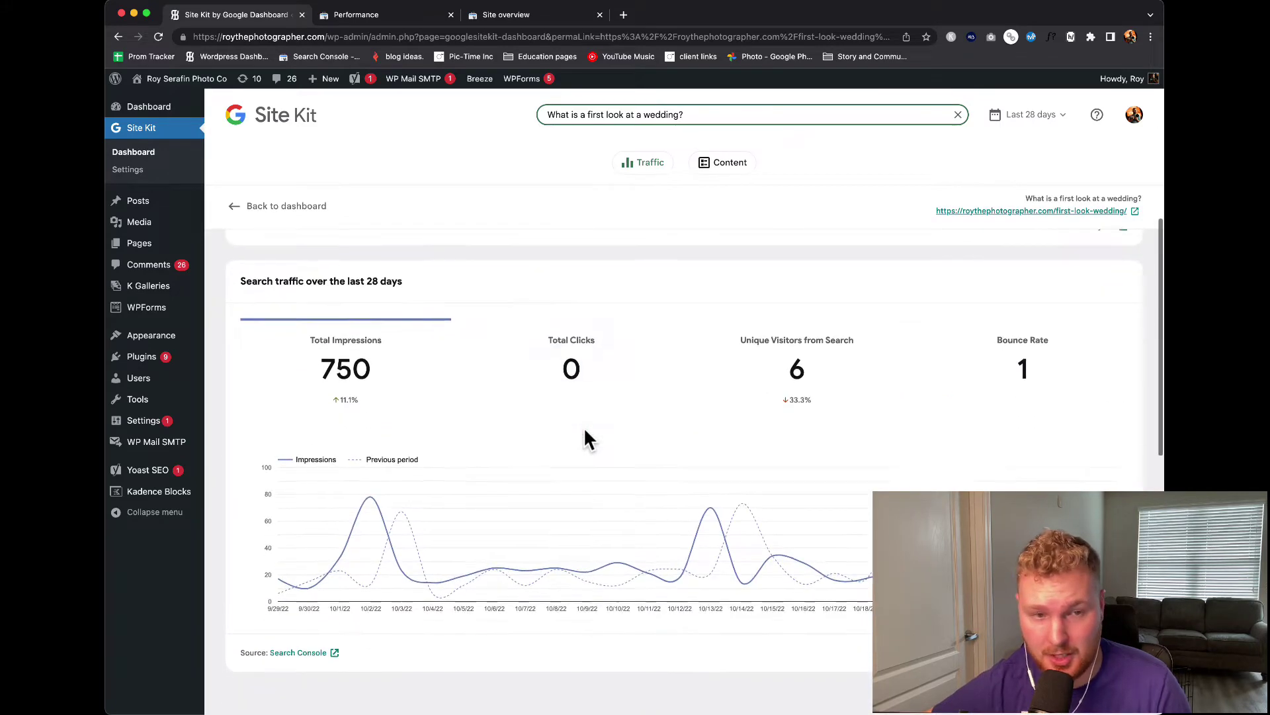
{"action": "scroll", "coordinate": [584, 427], "scroll_direction": "up", "scroll_amount": 3}
{"action": "scroll", "coordinate": [641, 371], "scroll_direction": "up", "scroll_amount": 2}
{"action": "scroll", "coordinate": [641, 371], "scroll_direction": "down", "scroll_amount": 3}
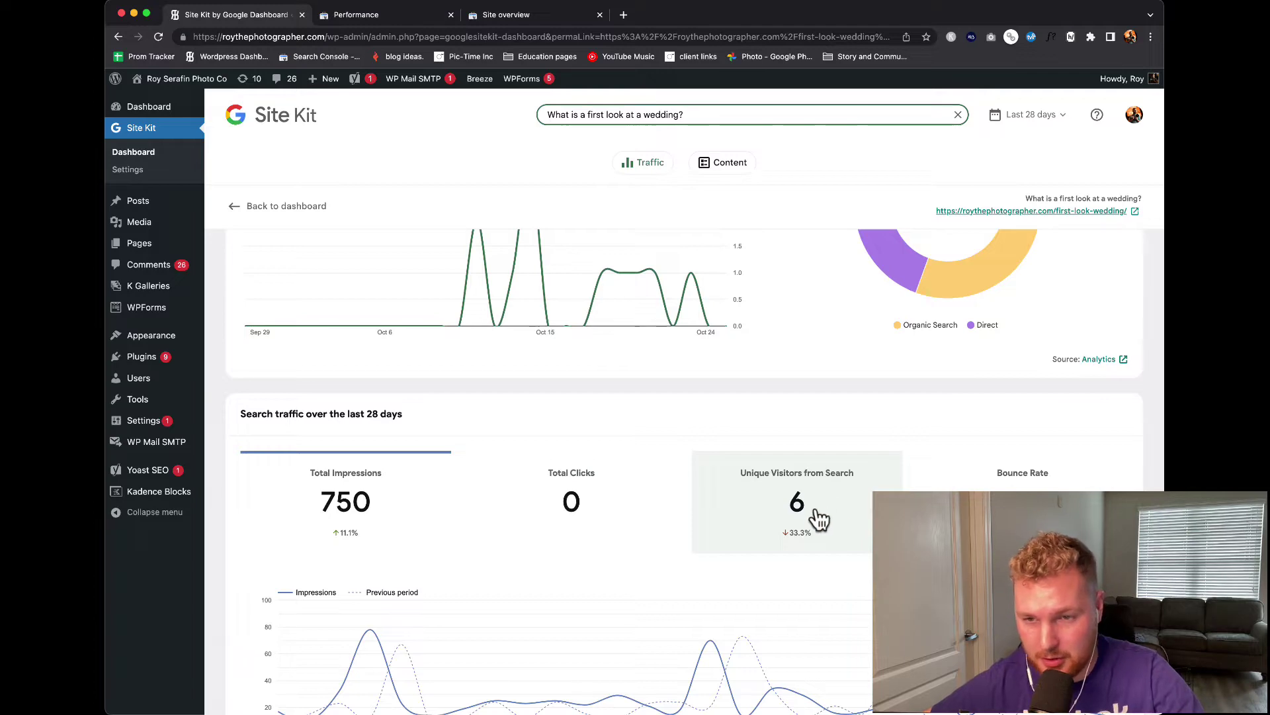
{"action": "scroll", "coordinate": [797, 503], "scroll_direction": "down", "scroll_amount": 6}
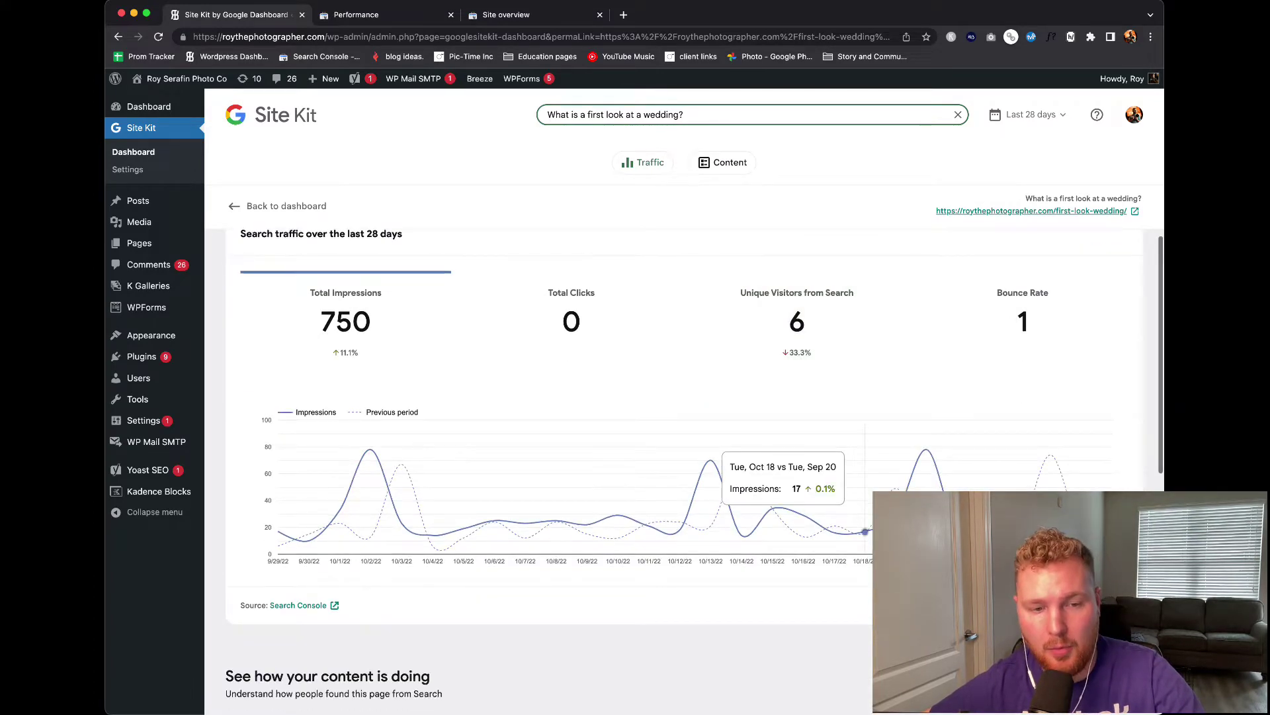
{"action": "scroll", "coordinate": [585, 223], "scroll_direction": "up", "scroll_amount": 5}
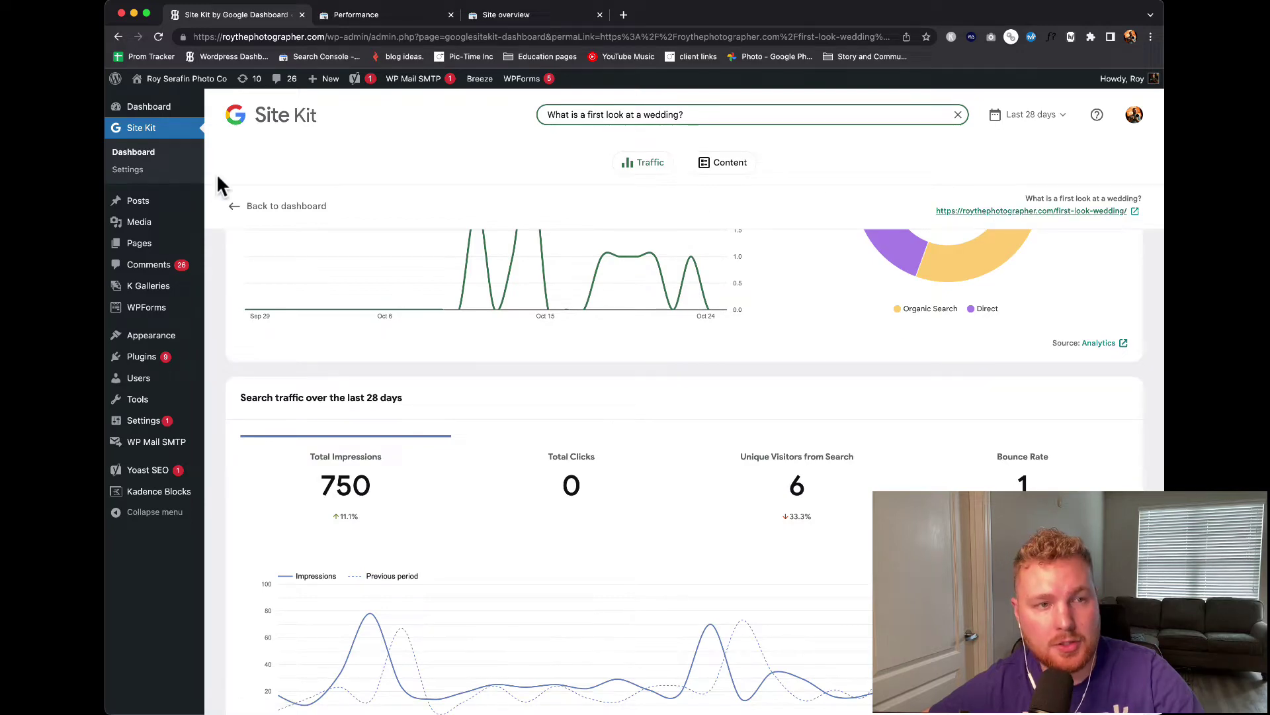
{"action": "scroll", "coordinate": [425, 463], "scroll_direction": "down", "scroll_amount": 10}
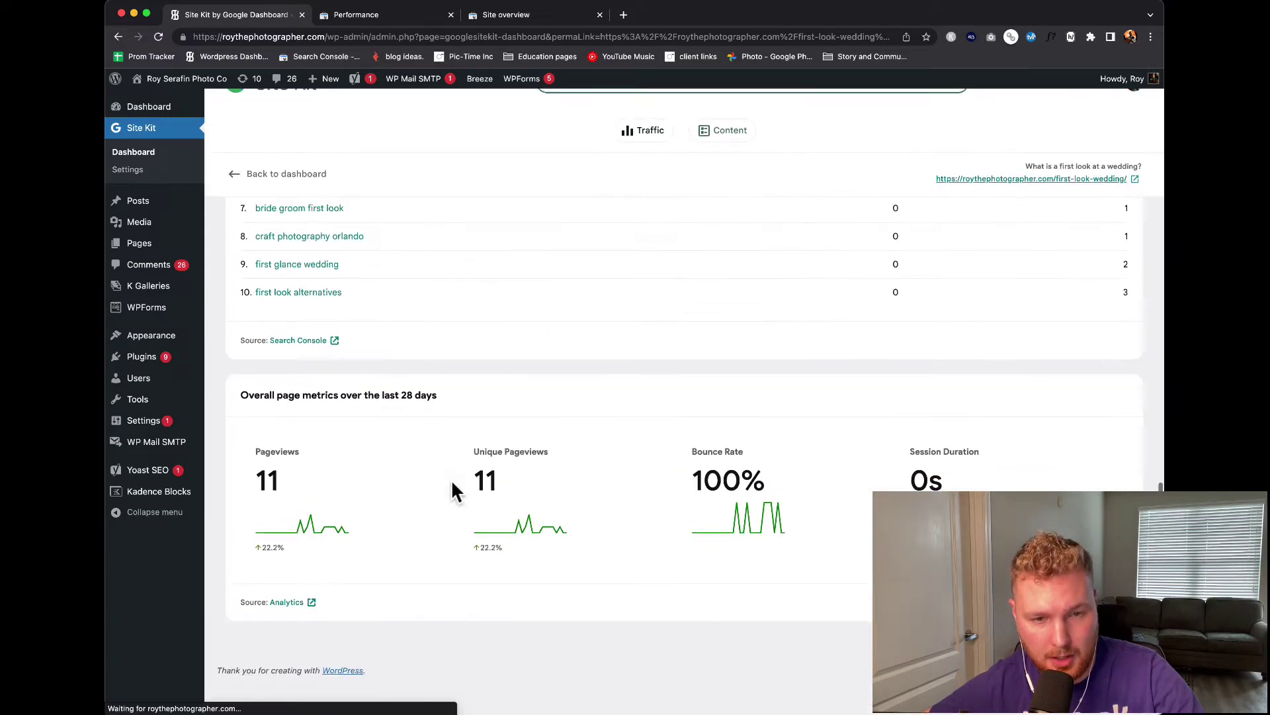
{"action": "scroll", "coordinate": [453, 488], "scroll_direction": "up", "scroll_amount": 10}
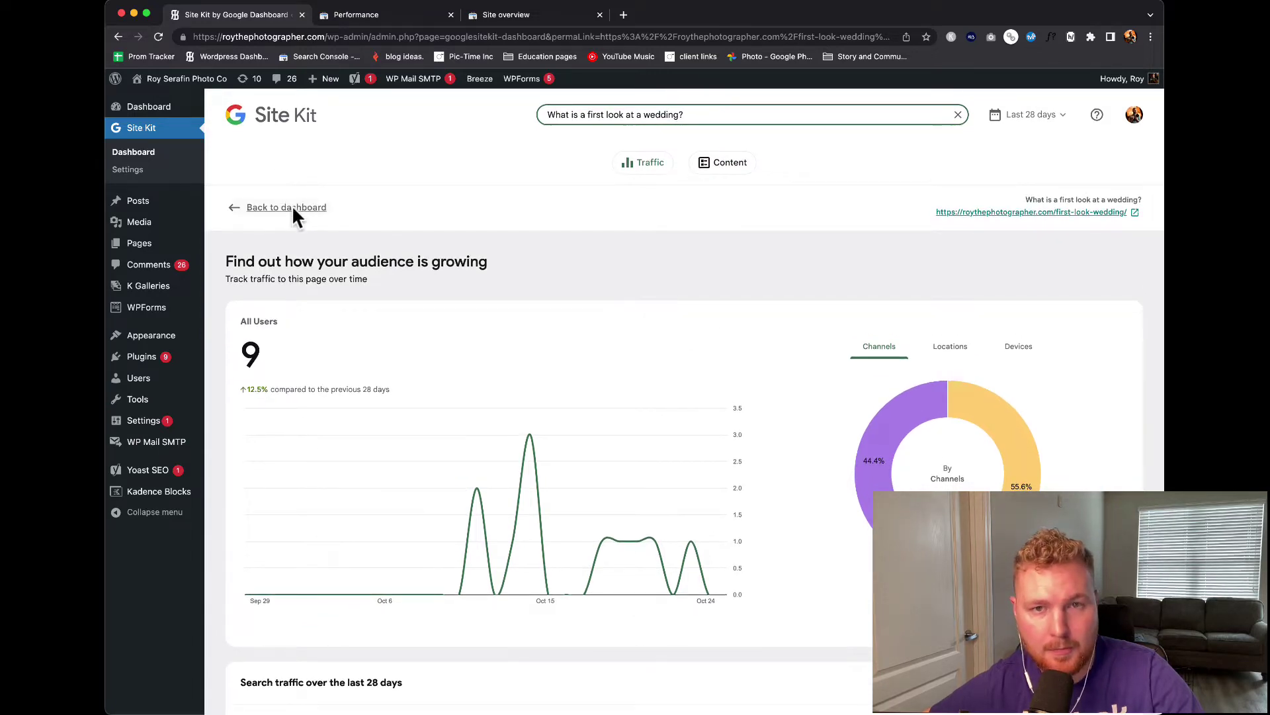
{"action": "scroll", "coordinate": [429, 431], "scroll_direction": "down", "scroll_amount": 8}
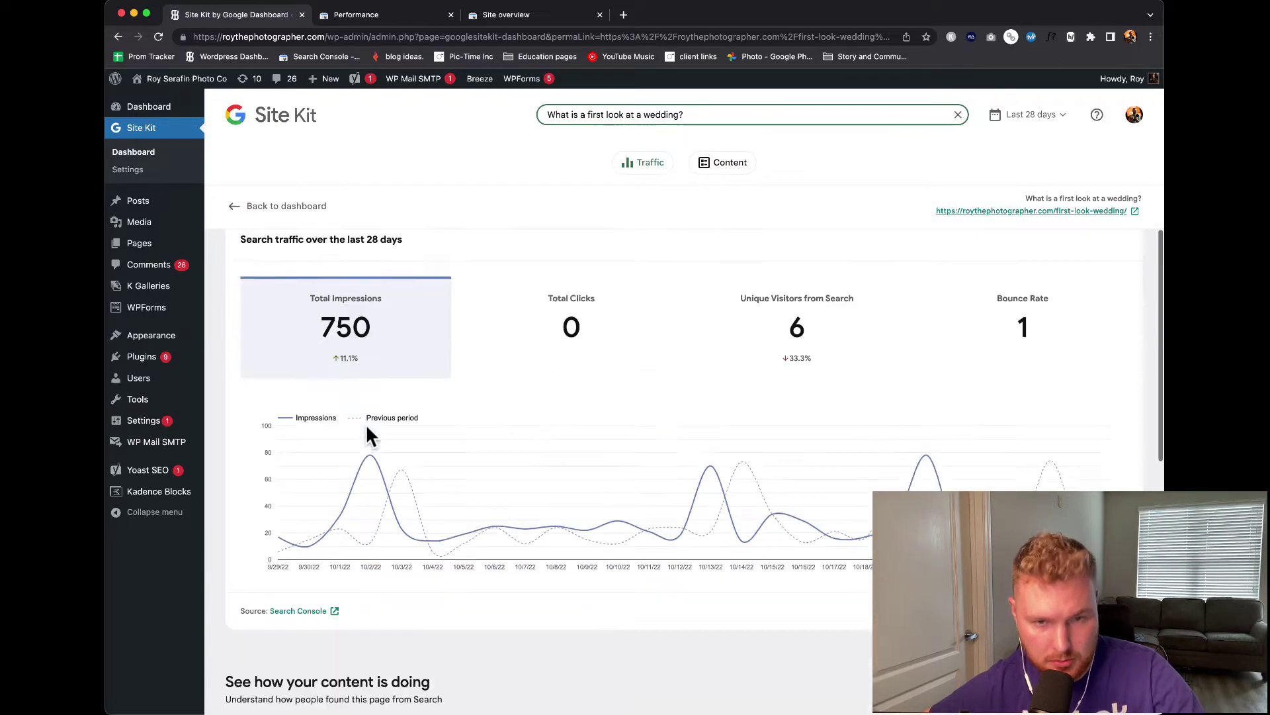
Open the first look post's Search Console performance report from Site Kit and add average position and average CTR to its chart
{"action": "scroll", "coordinate": [366, 424], "scroll_direction": "down", "scroll_amount": 5}
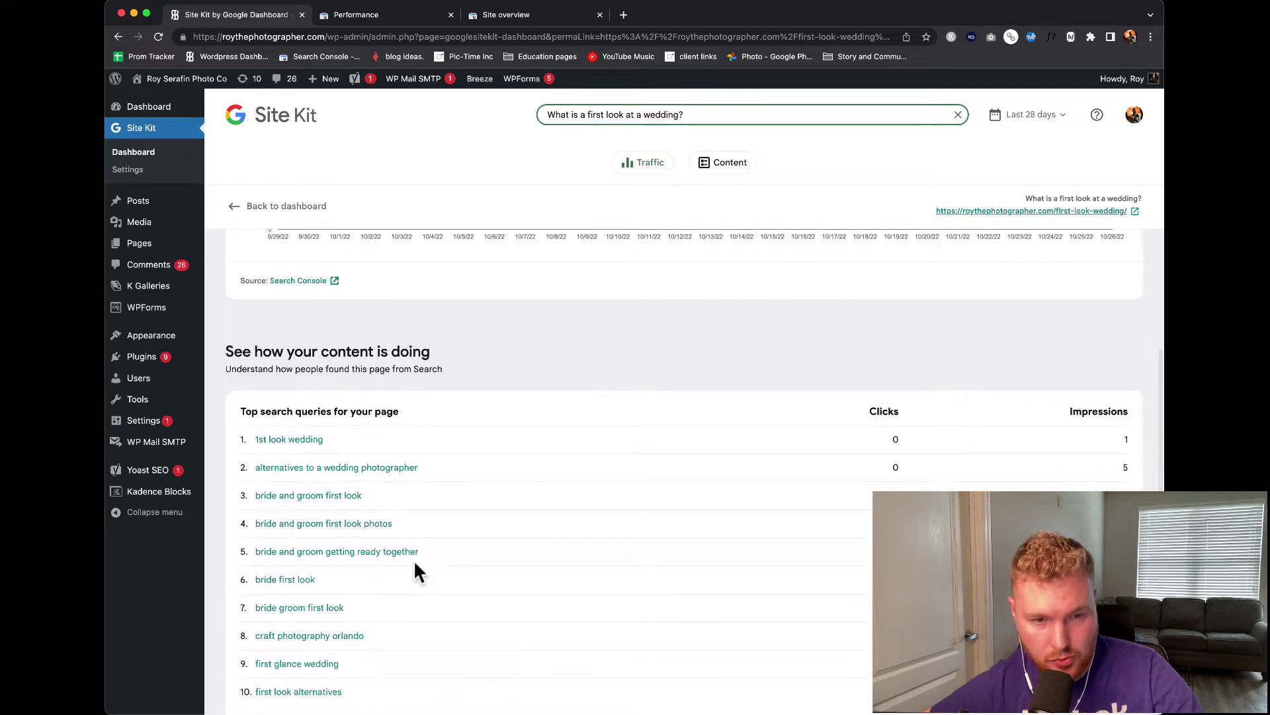
{"action": "scroll", "coordinate": [411, 557], "scroll_direction": "down", "scroll_amount": 3}
{"action": "left_click", "coordinate": [319, 553]}
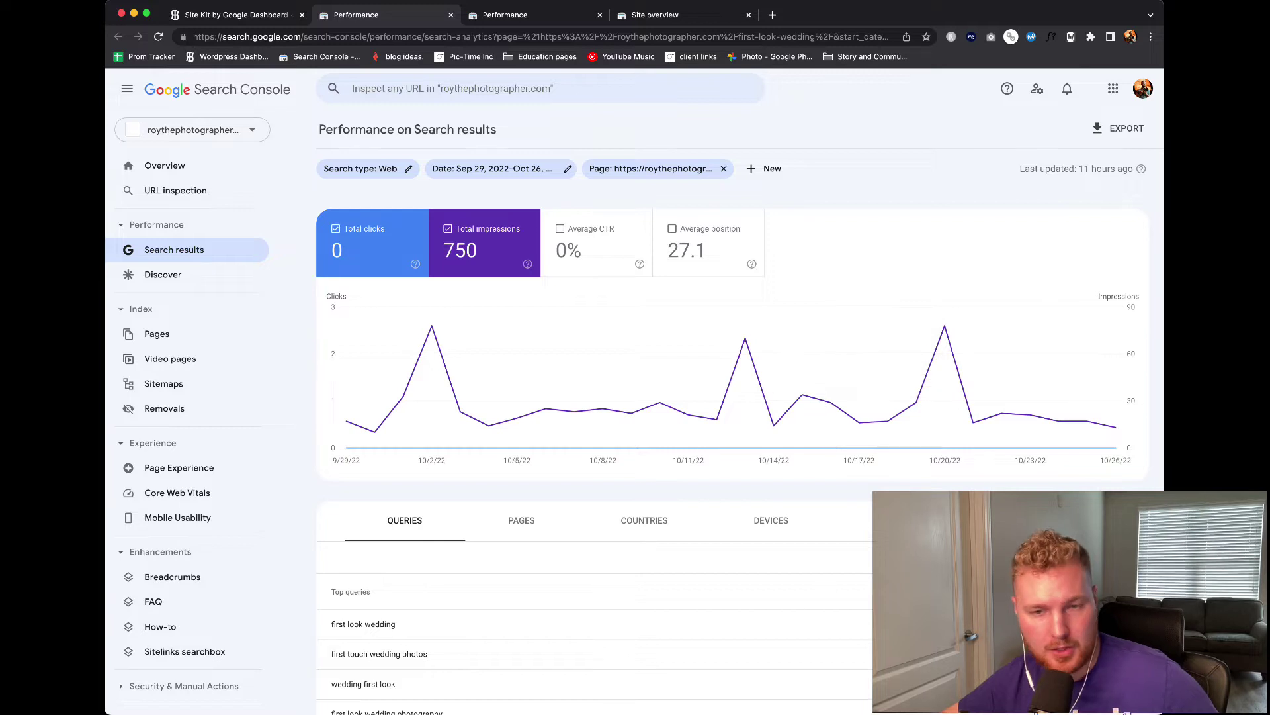
{"action": "left_click", "coordinate": [676, 242]}
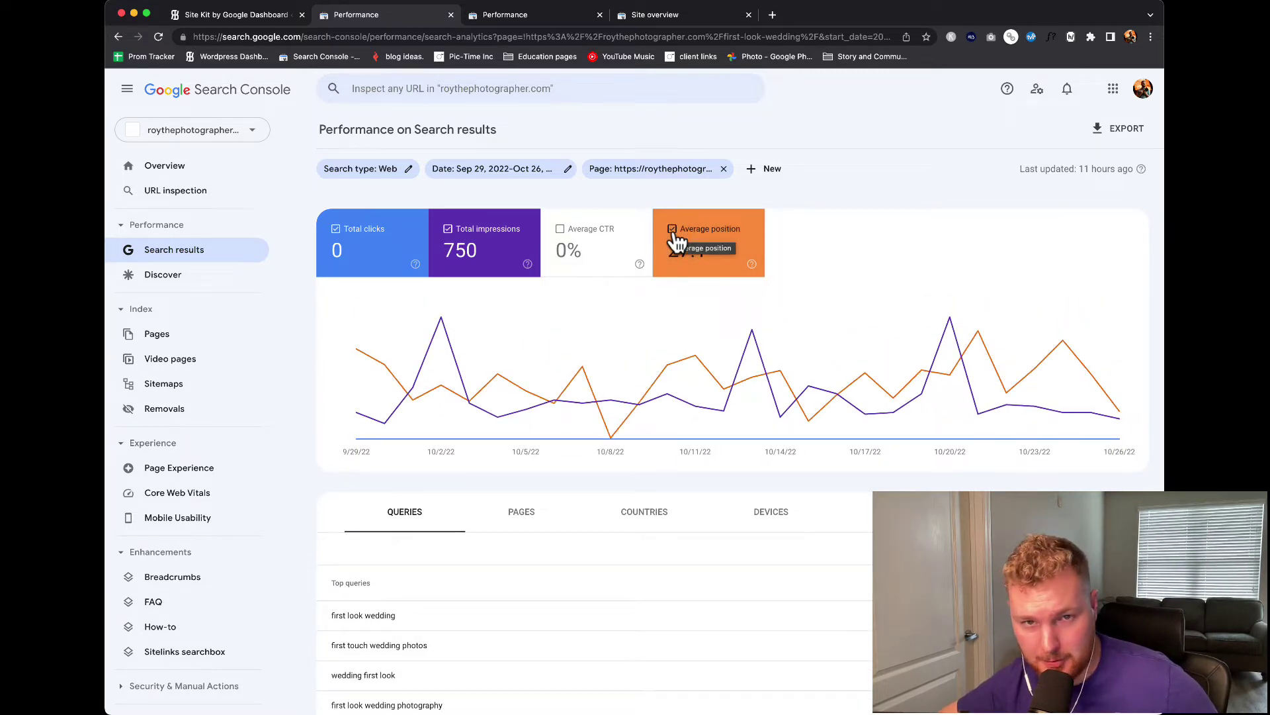
{"action": "left_click", "coordinate": [564, 245]}
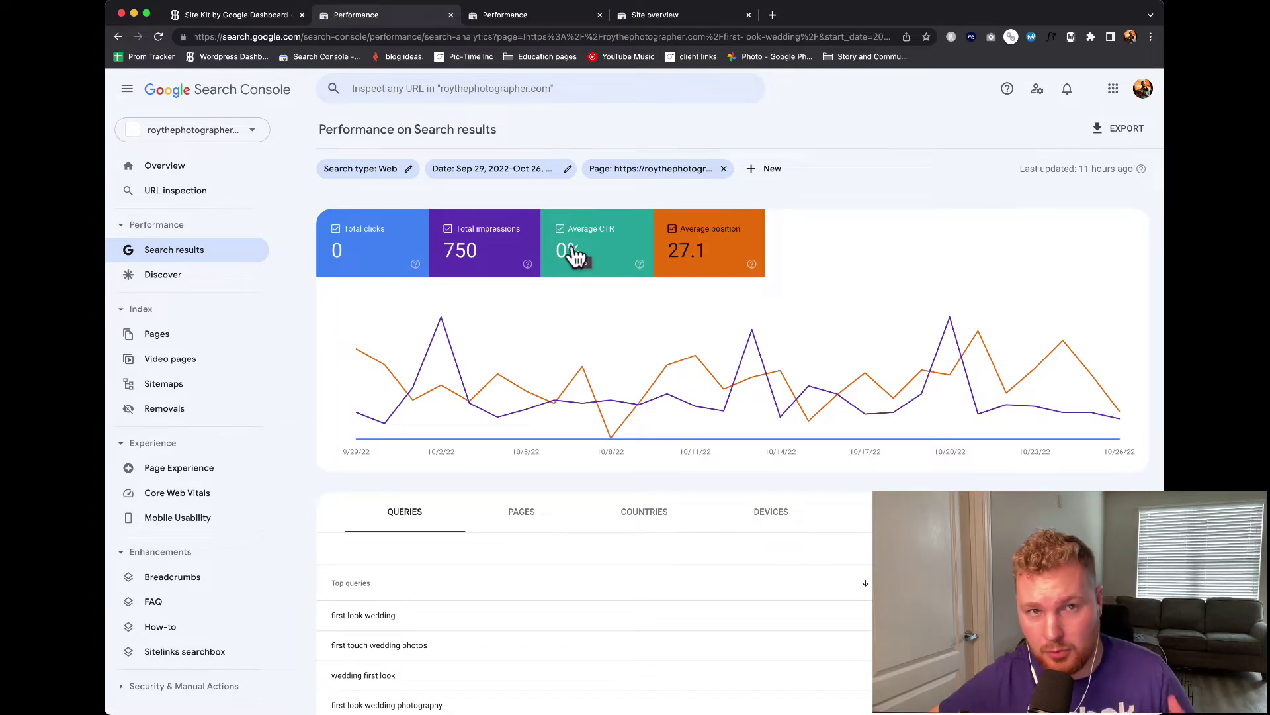
Leave the Search Console report and return from the post's Site Kit stats to the live "What is a first look at a wedding?" post
{"action": "left_click", "coordinate": [278, 16]}
{"action": "scroll", "coordinate": [598, 291], "scroll_direction": "up", "scroll_amount": 15}
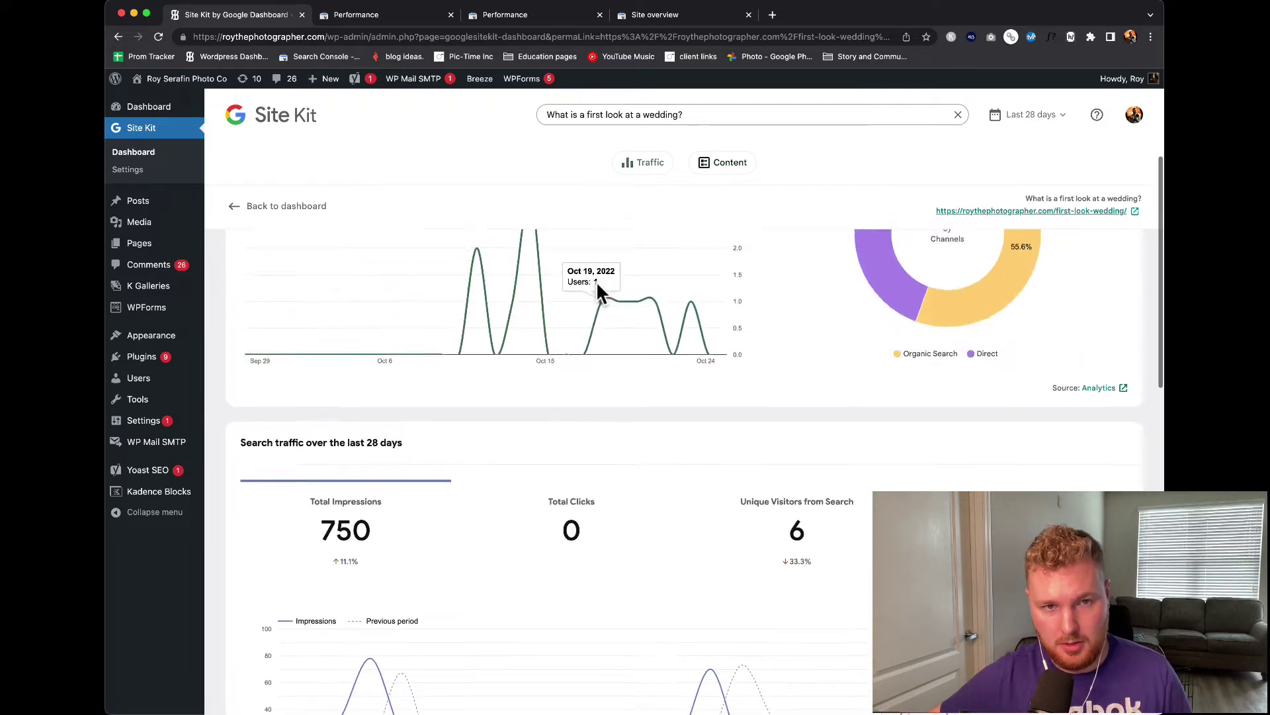
{"action": "left_click", "coordinate": [277, 208]}
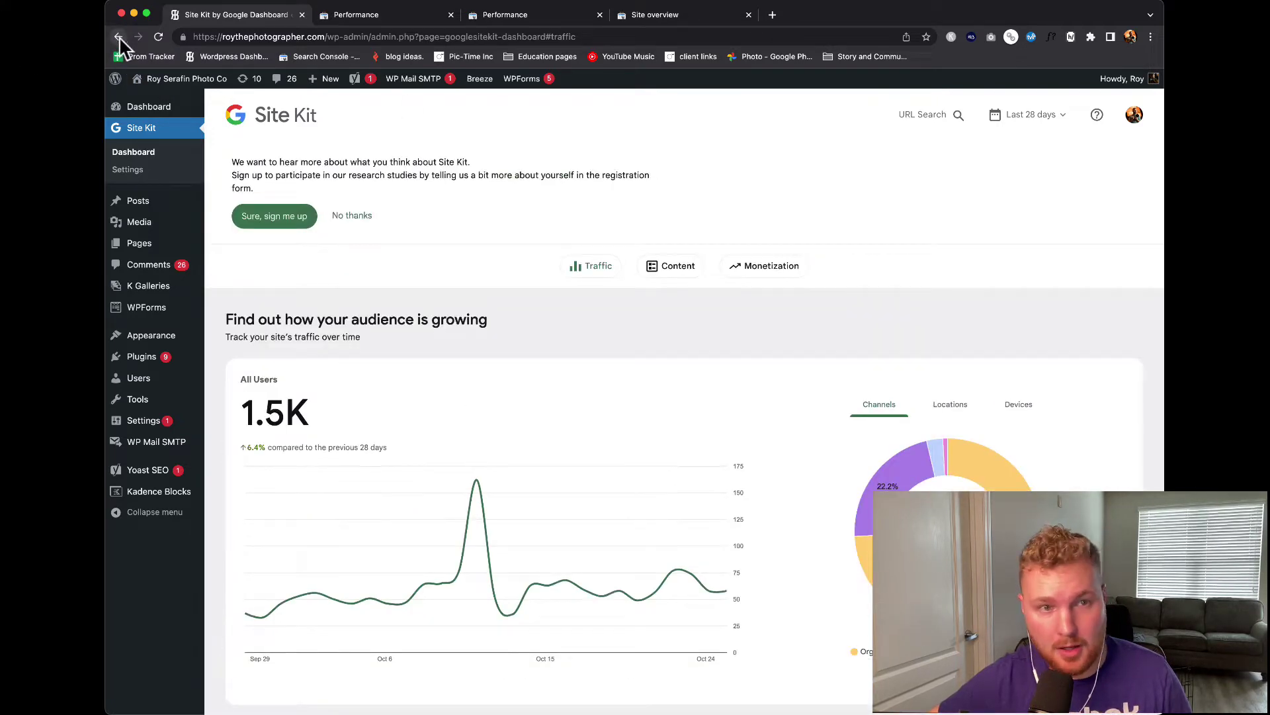
{"action": "left_click", "coordinate": [119, 37]}
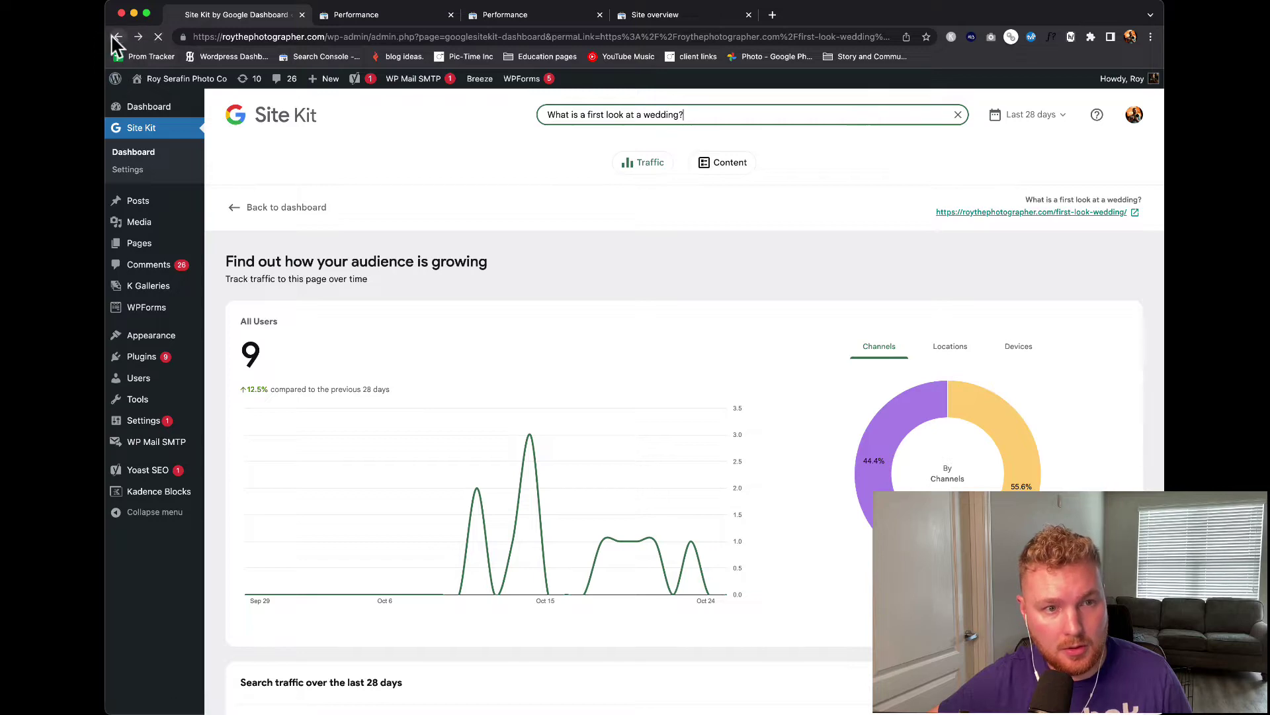
{"action": "left_click", "coordinate": [115, 38]}
Read through the live first look post, examining its introduction, table of contents and the section on why to have a first look
{"action": "scroll", "coordinate": [603, 489], "scroll_direction": "down", "scroll_amount": 3}
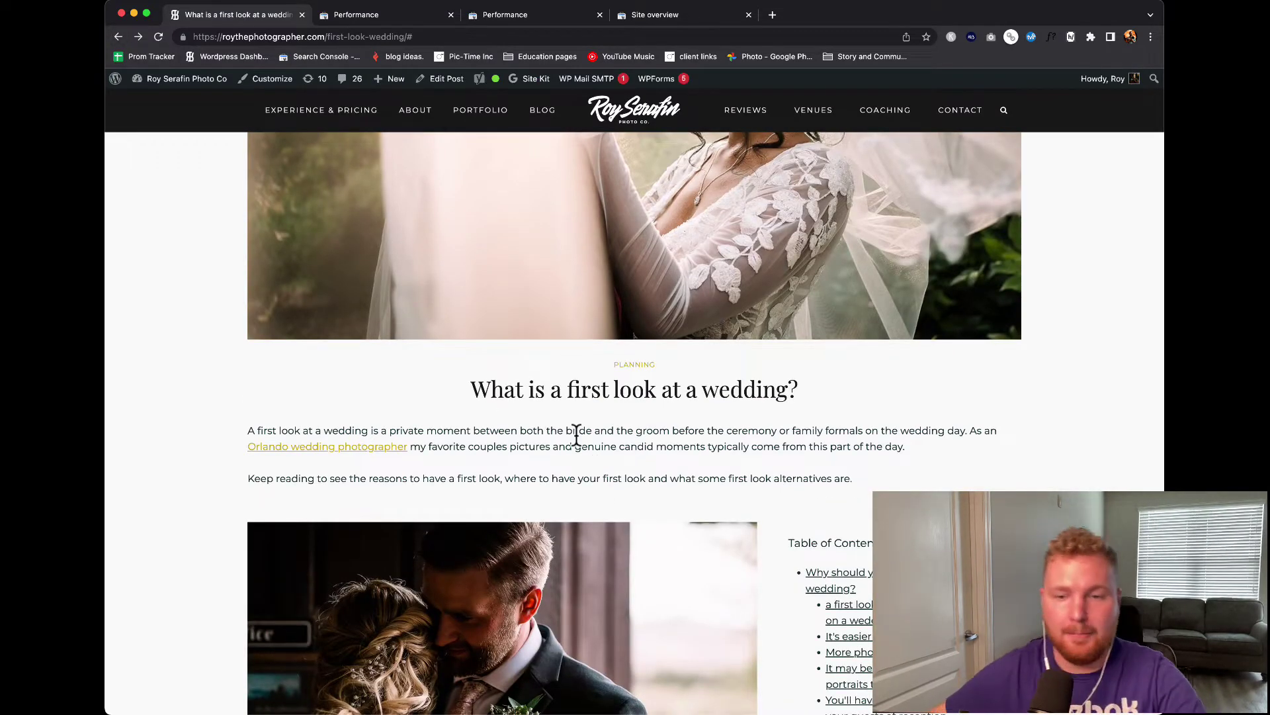
{"action": "scroll", "coordinate": [585, 368], "scroll_direction": "down", "scroll_amount": 4}
{"action": "scroll", "coordinate": [485, 382], "scroll_direction": "down", "scroll_amount": 5}
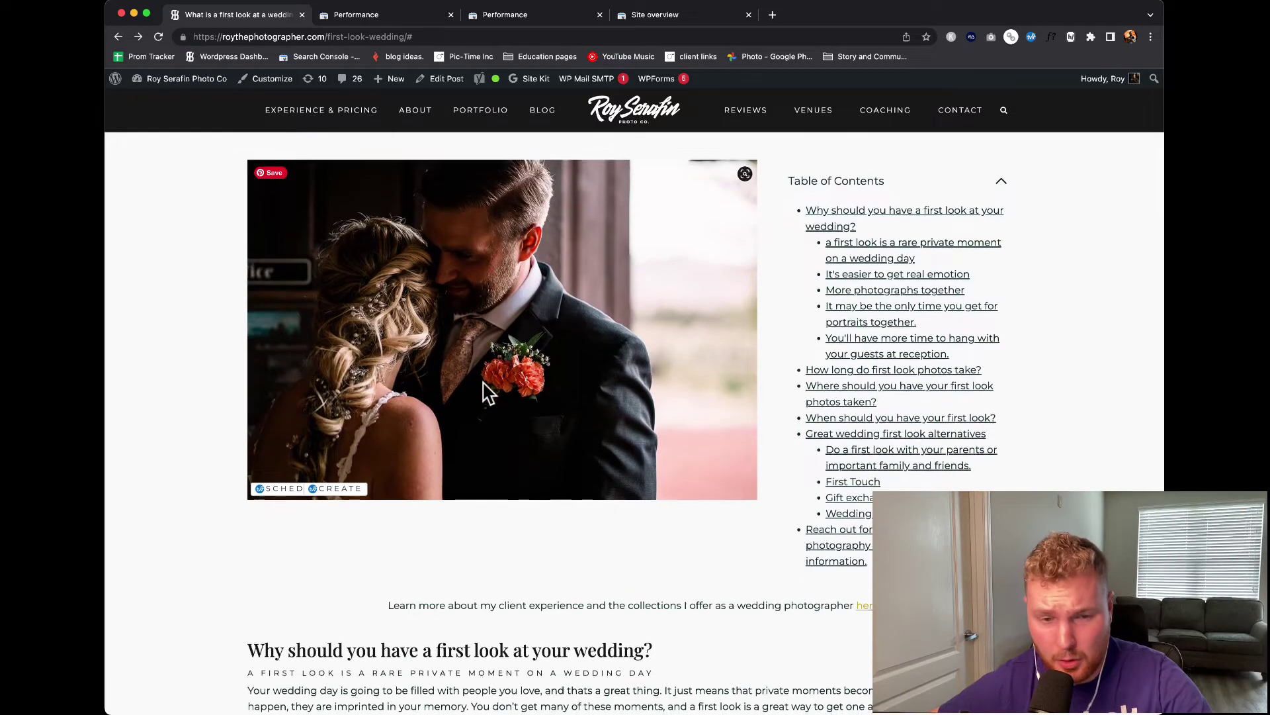
{"action": "scroll", "coordinate": [482, 382], "scroll_direction": "up", "scroll_amount": 6}
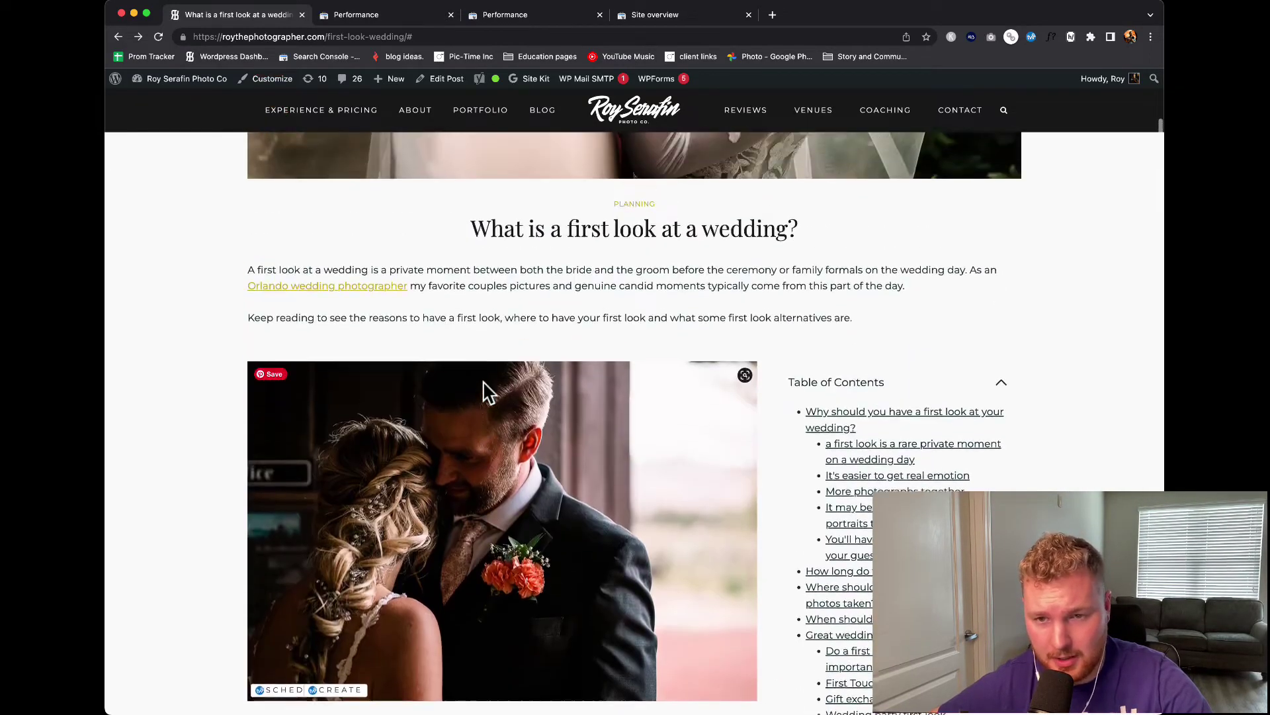
{"action": "scroll", "coordinate": [483, 379], "scroll_direction": "down", "scroll_amount": 3}
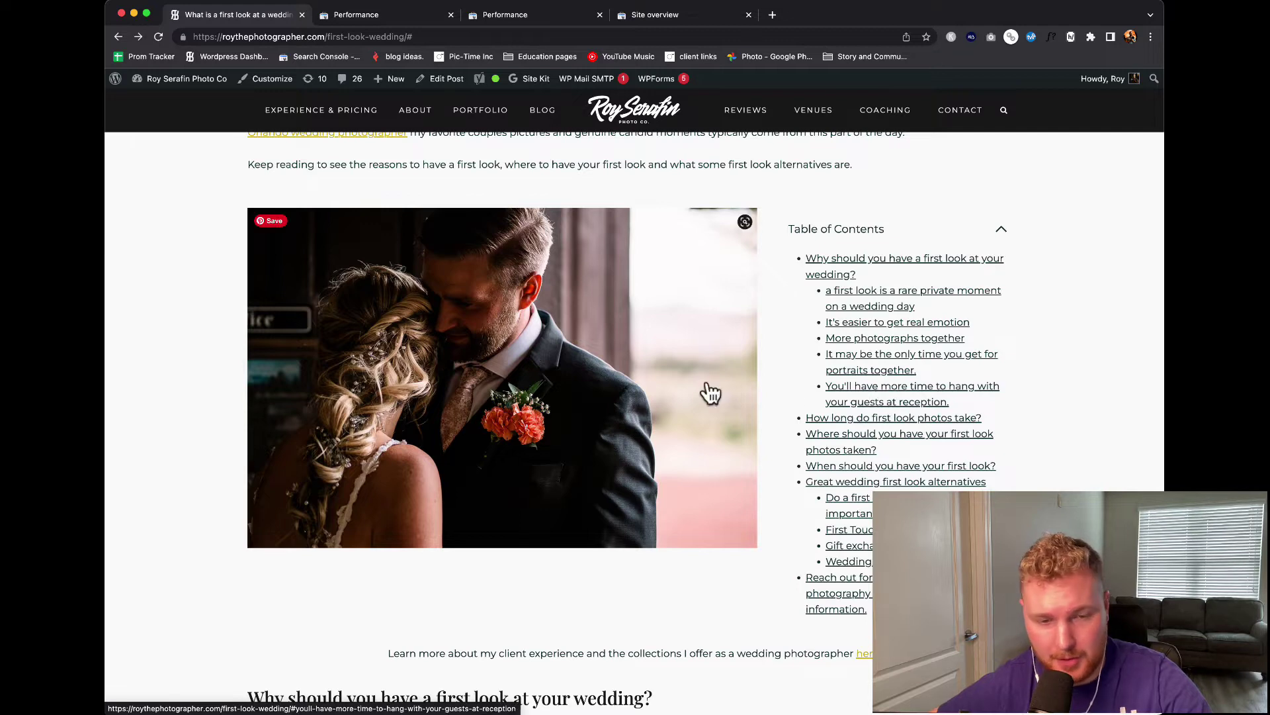
{"action": "scroll", "coordinate": [614, 348], "scroll_direction": "down", "scroll_amount": 8}
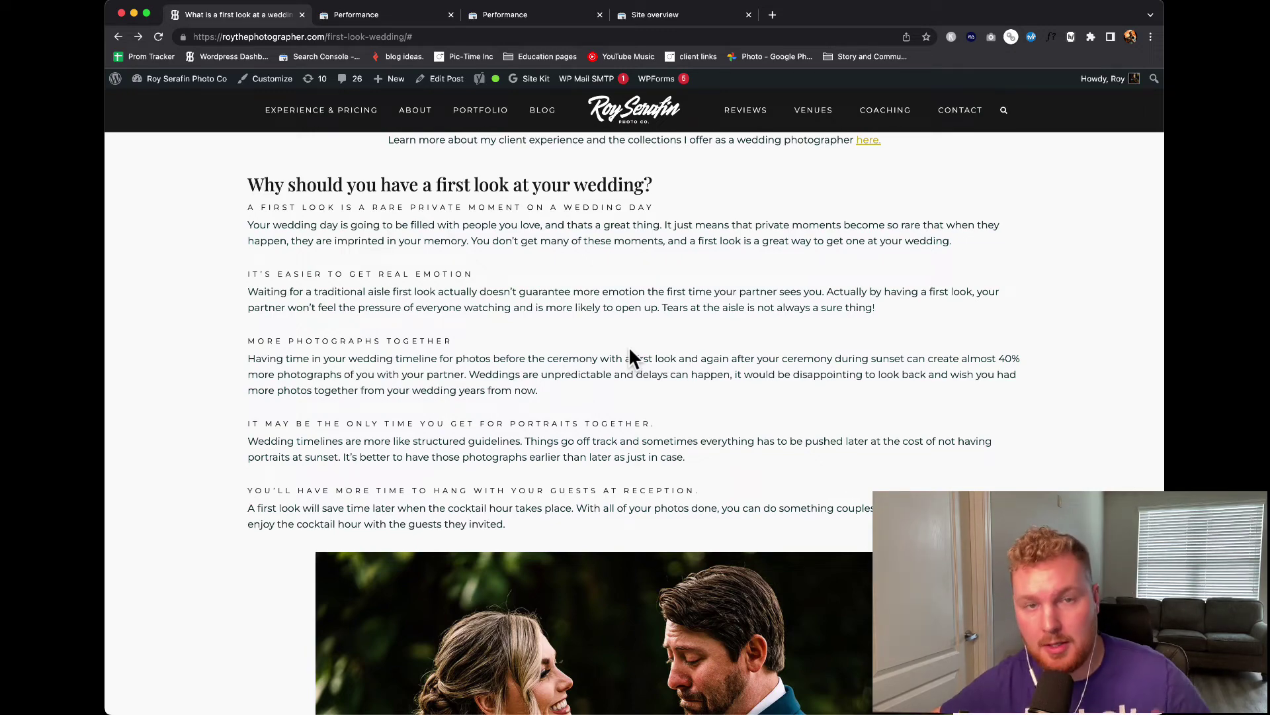
{"action": "scroll", "coordinate": [628, 346], "scroll_direction": "up", "scroll_amount": 15}
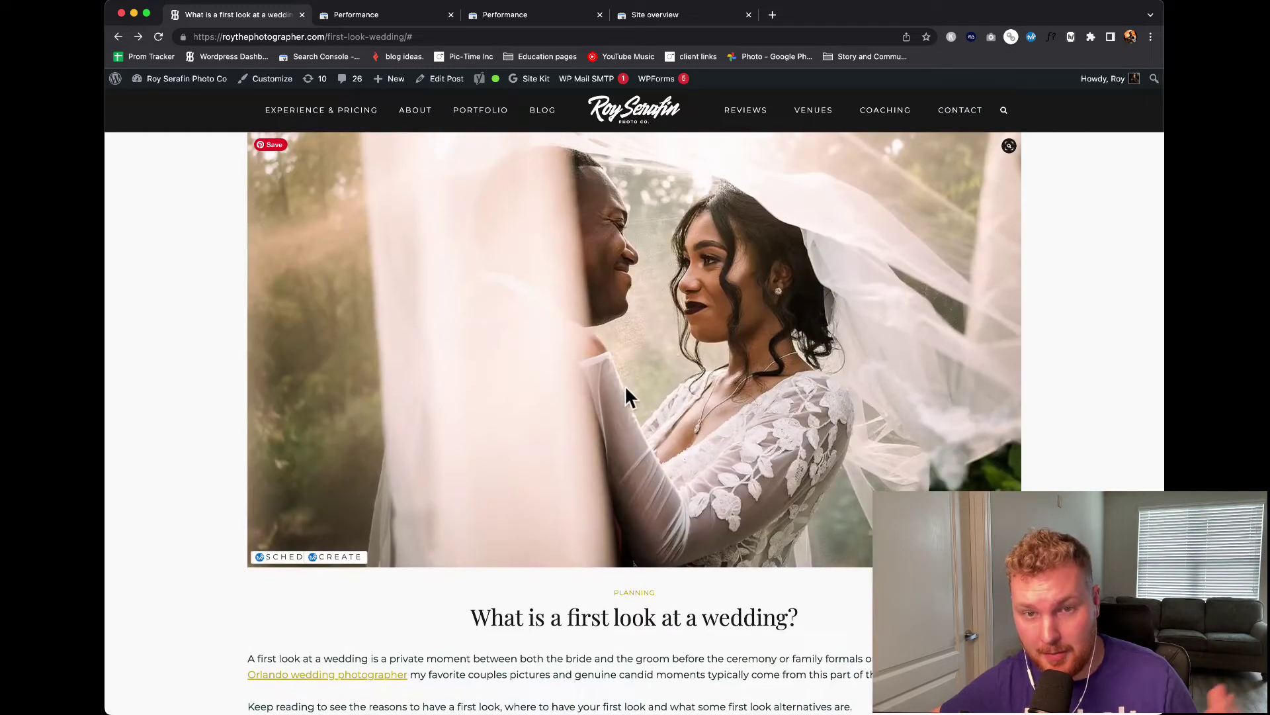
{"action": "scroll", "coordinate": [665, 343], "scroll_direction": "down", "scroll_amount": 9}
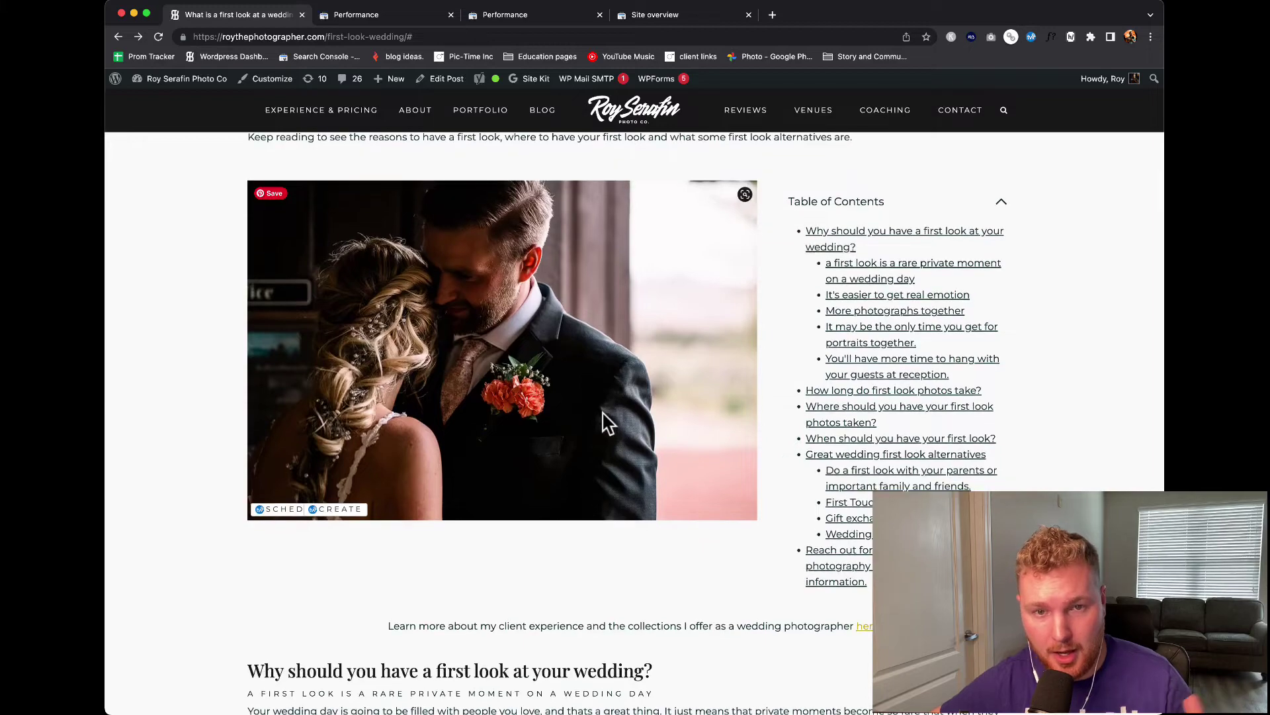
{"action": "scroll", "coordinate": [604, 420], "scroll_direction": "down", "scroll_amount": 9}
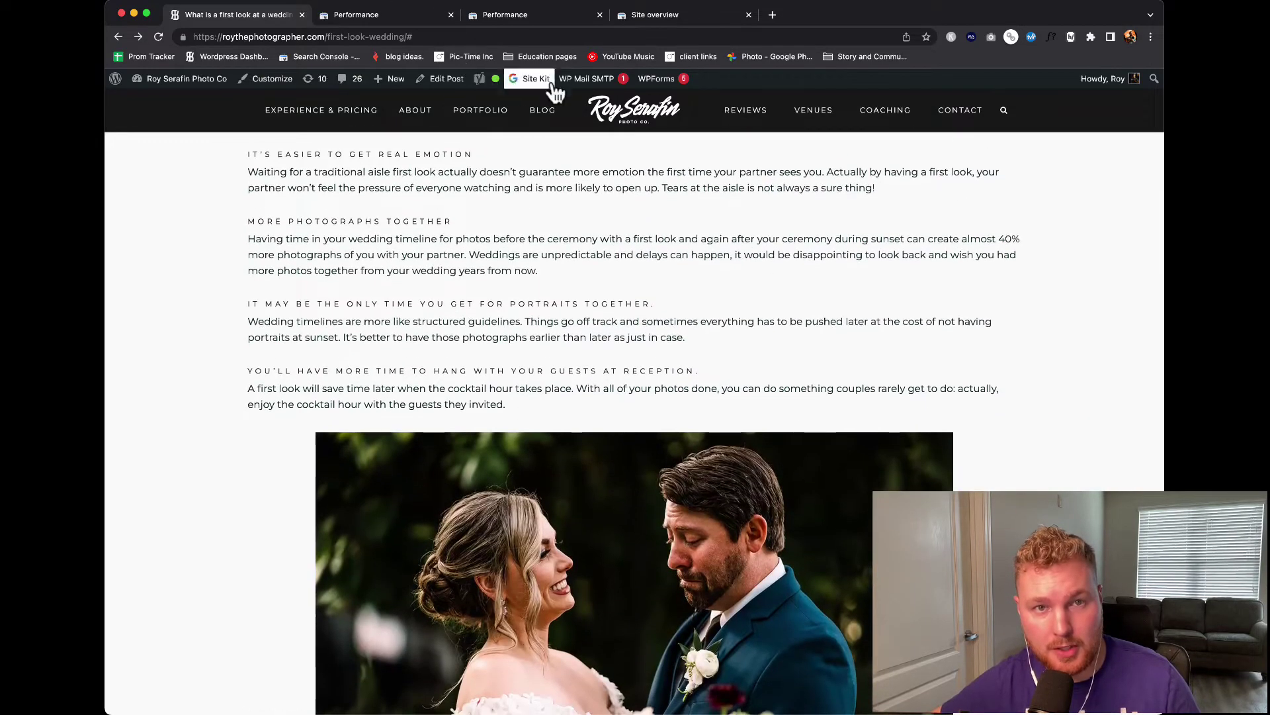
Open the first look post for editing and review its Yoast SEO title, slug and meta description
{"action": "left_click", "coordinate": [442, 79]}
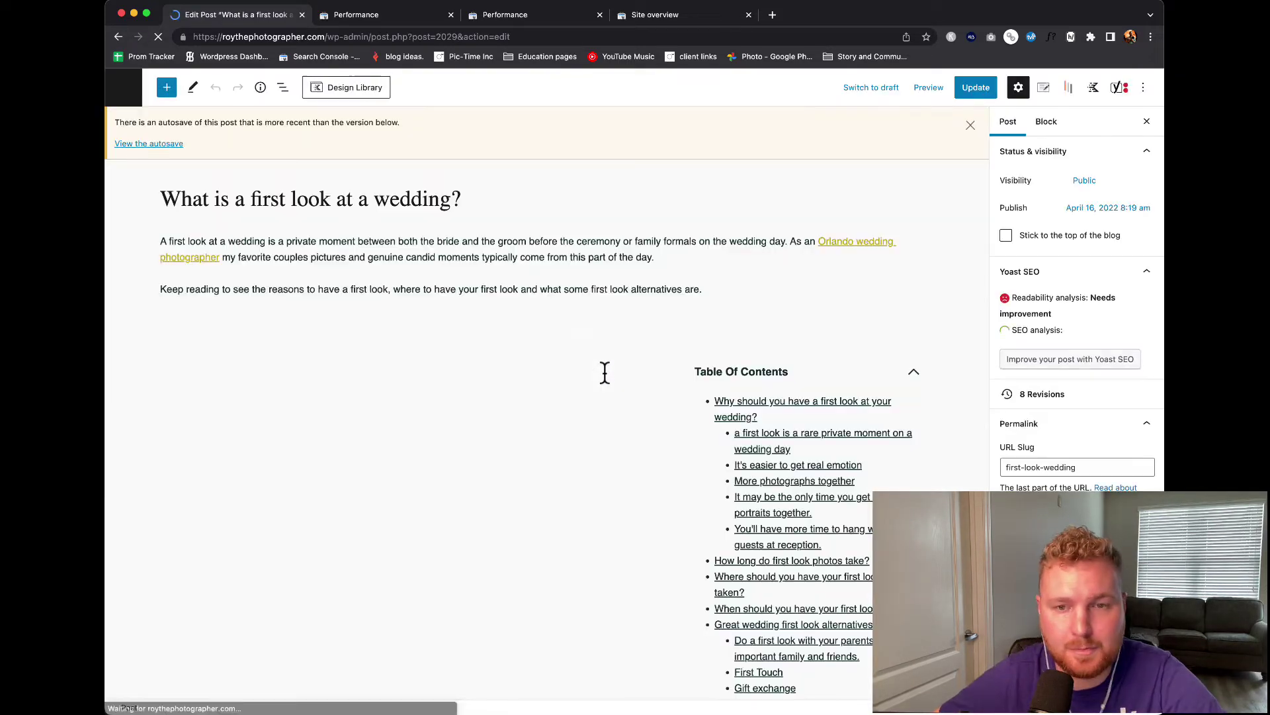
{"action": "scroll", "coordinate": [604, 371], "scroll_direction": "down", "scroll_amount": 10}
{"action": "scroll", "coordinate": [623, 367], "scroll_direction": "down", "scroll_amount": 20}
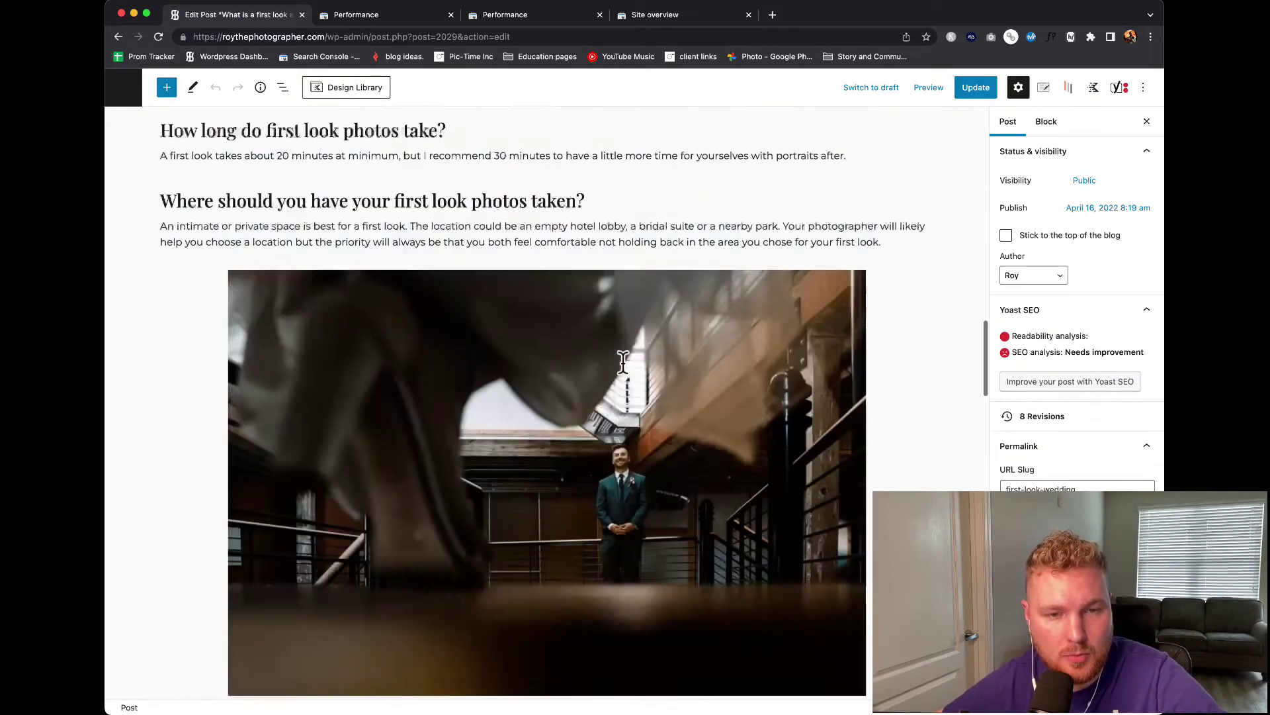
{"action": "scroll", "coordinate": [622, 360], "scroll_direction": "down", "scroll_amount": 5}
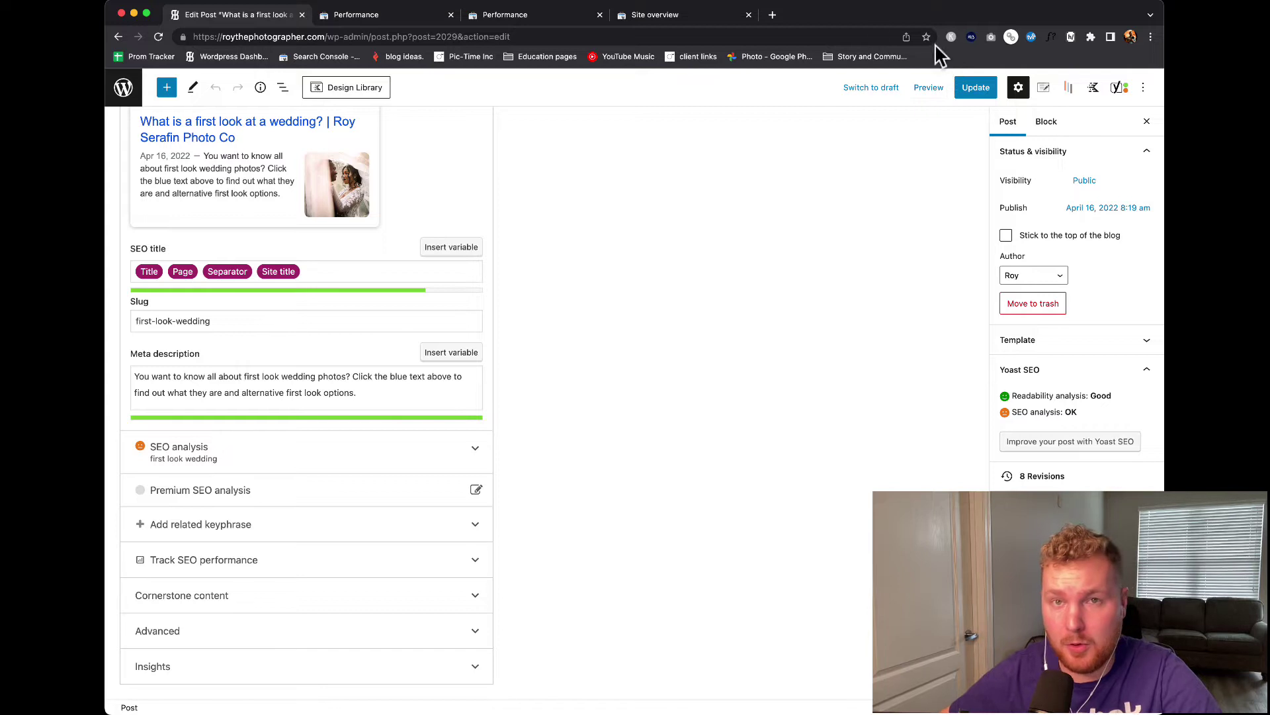
Search Google for "first watch look wedding" in a new browser tab
{"action": "left_click", "coordinate": [772, 14]}
{"action": "left_click", "coordinate": [611, 39]}
{"action": "left_click", "coordinate": [510, 268]}
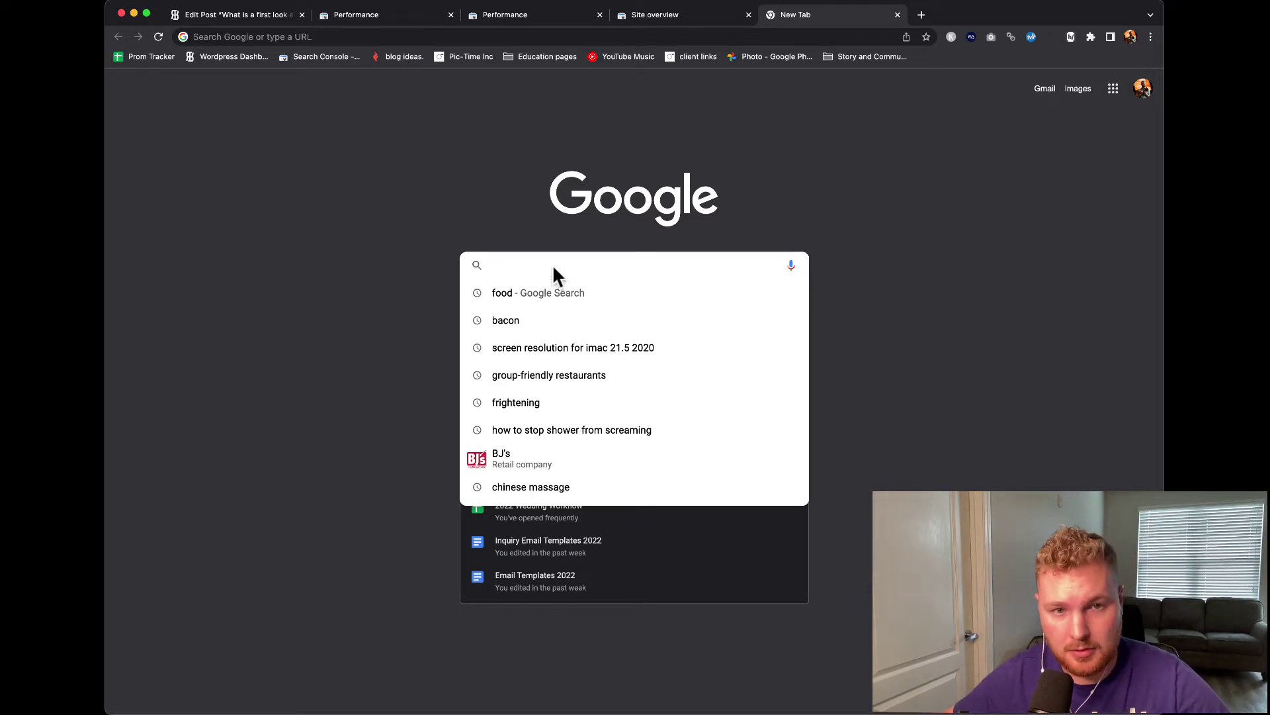
{"action": "type", "text": "first watch lon"}
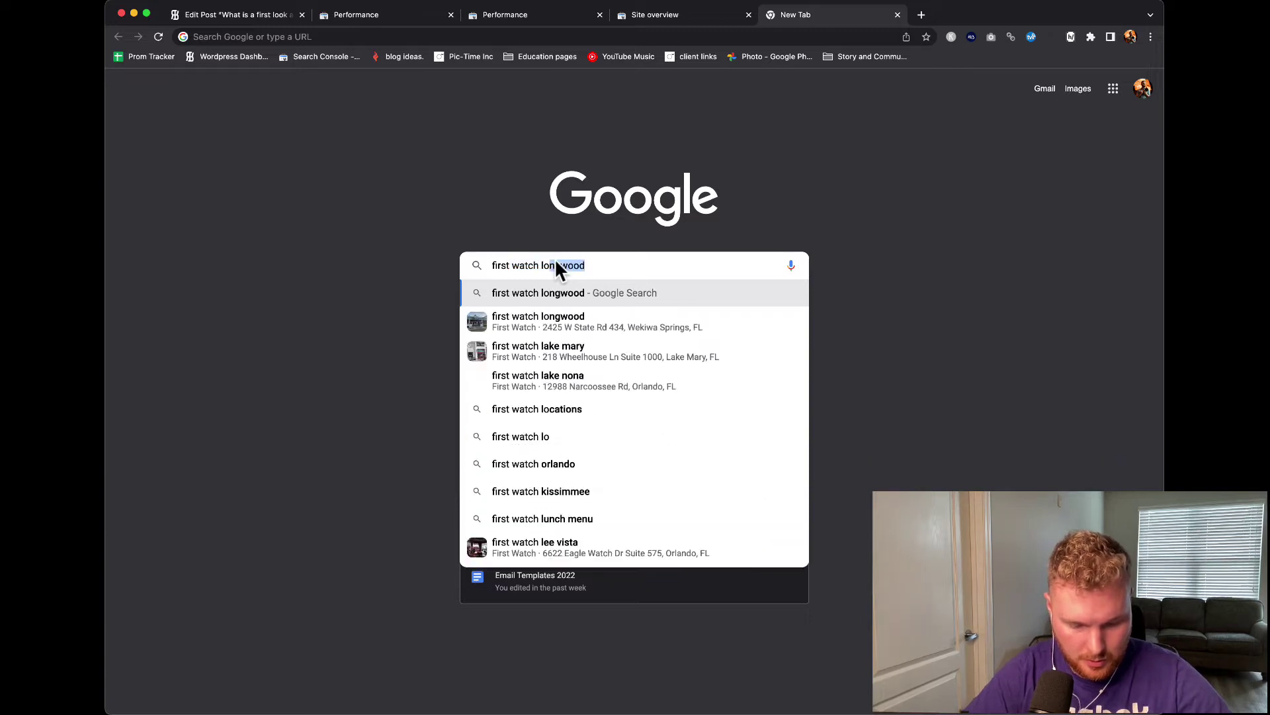
{"action": "key", "text": "BackSpace"}
{"action": "key", "text": "BackSpace"}
{"action": "type", "text": "ok wedding"}
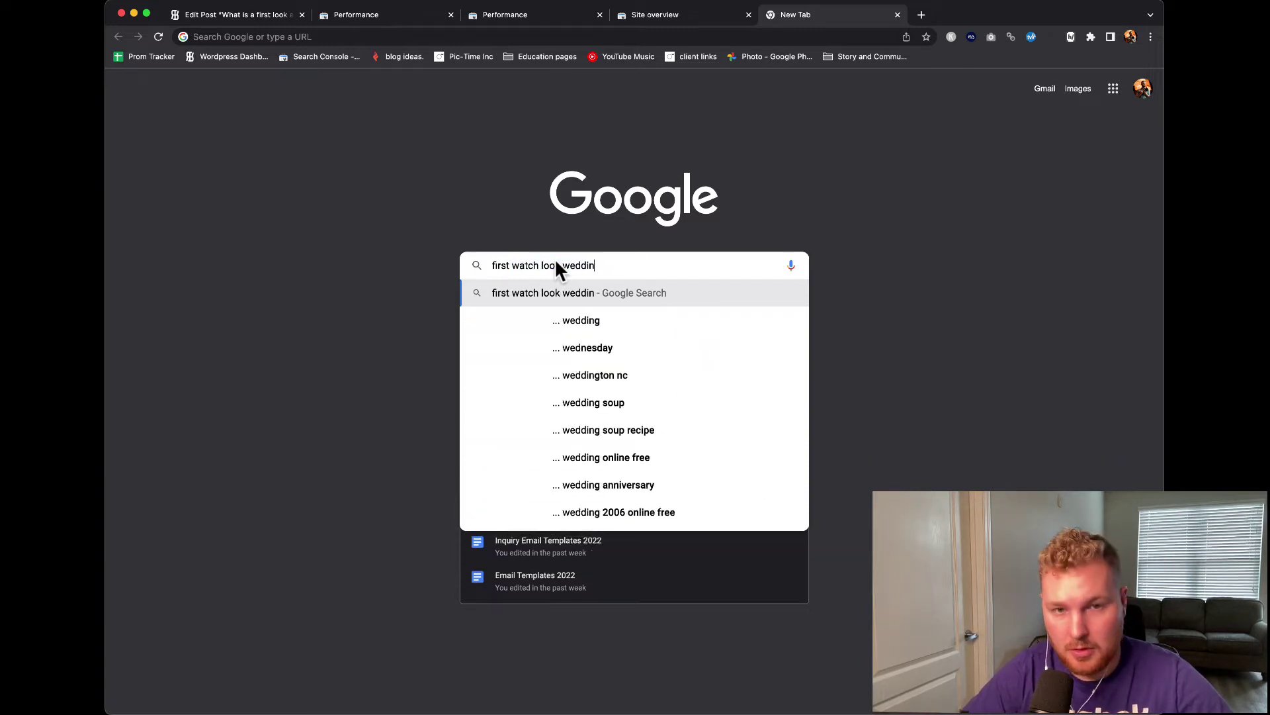
{"action": "key", "text": "Return"}
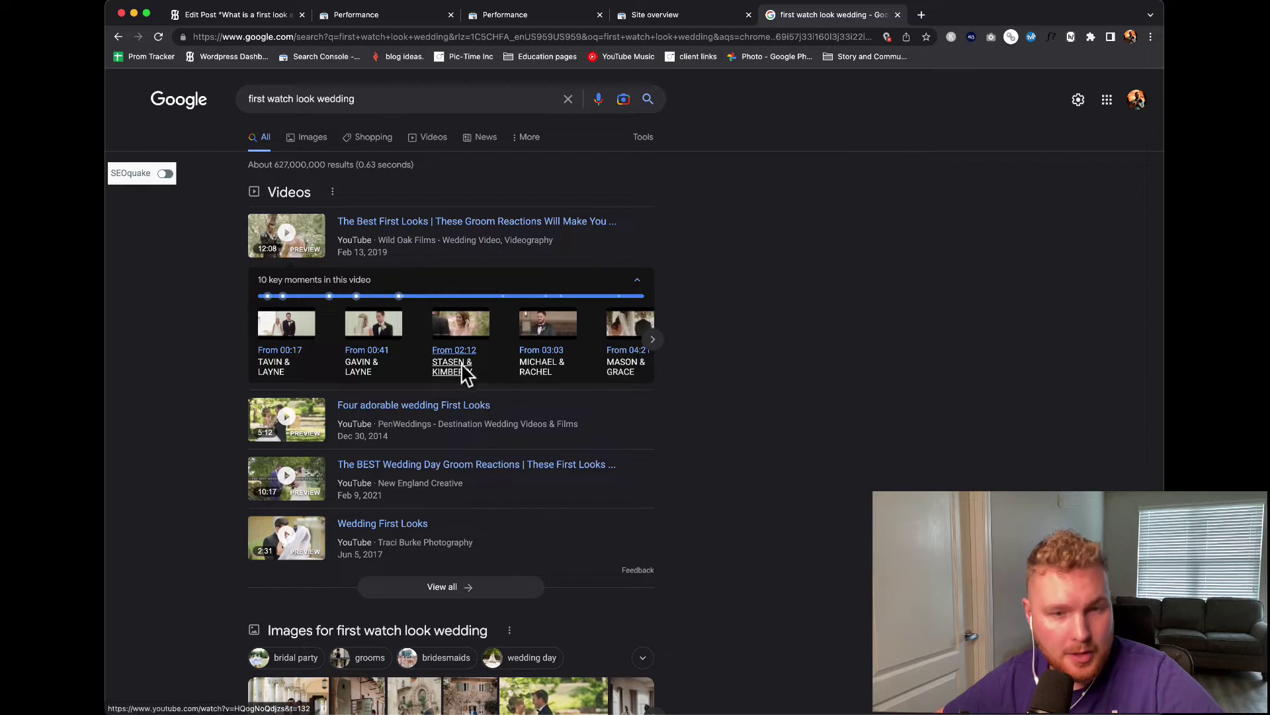
Look through the search results and read the related-question answer to "What is first look at a wedding?", leaving it collapsed
{"action": "scroll", "coordinate": [450, 397], "scroll_direction": "down", "scroll_amount": 6}
{"action": "scroll", "coordinate": [444, 413], "scroll_direction": "down", "scroll_amount": 3}
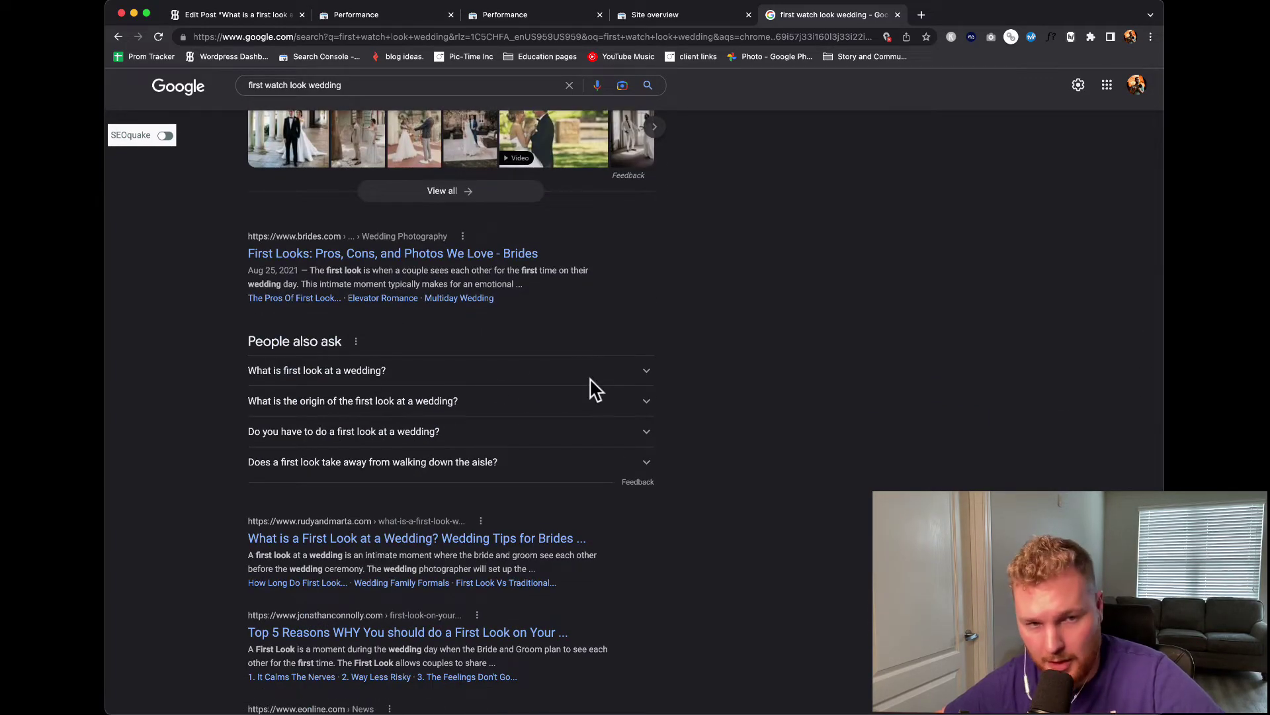
{"action": "left_click", "coordinate": [646, 371]}
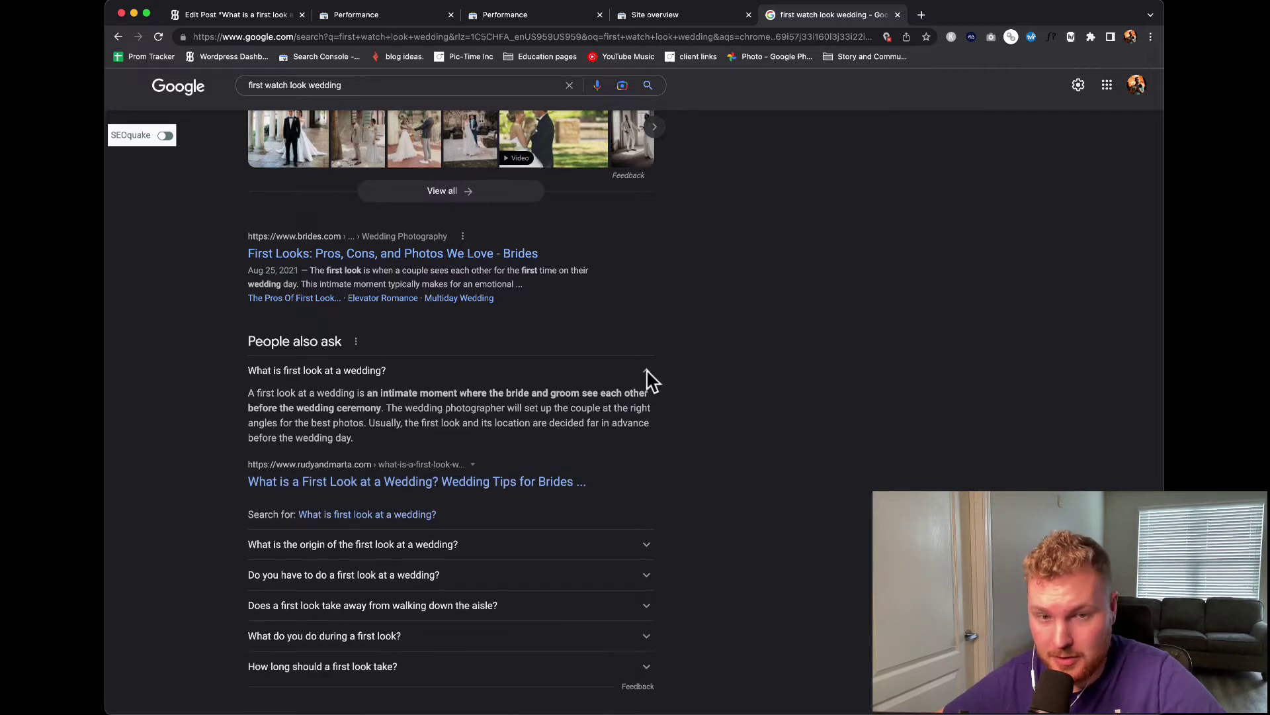
{"action": "left_click", "coordinate": [647, 372]}
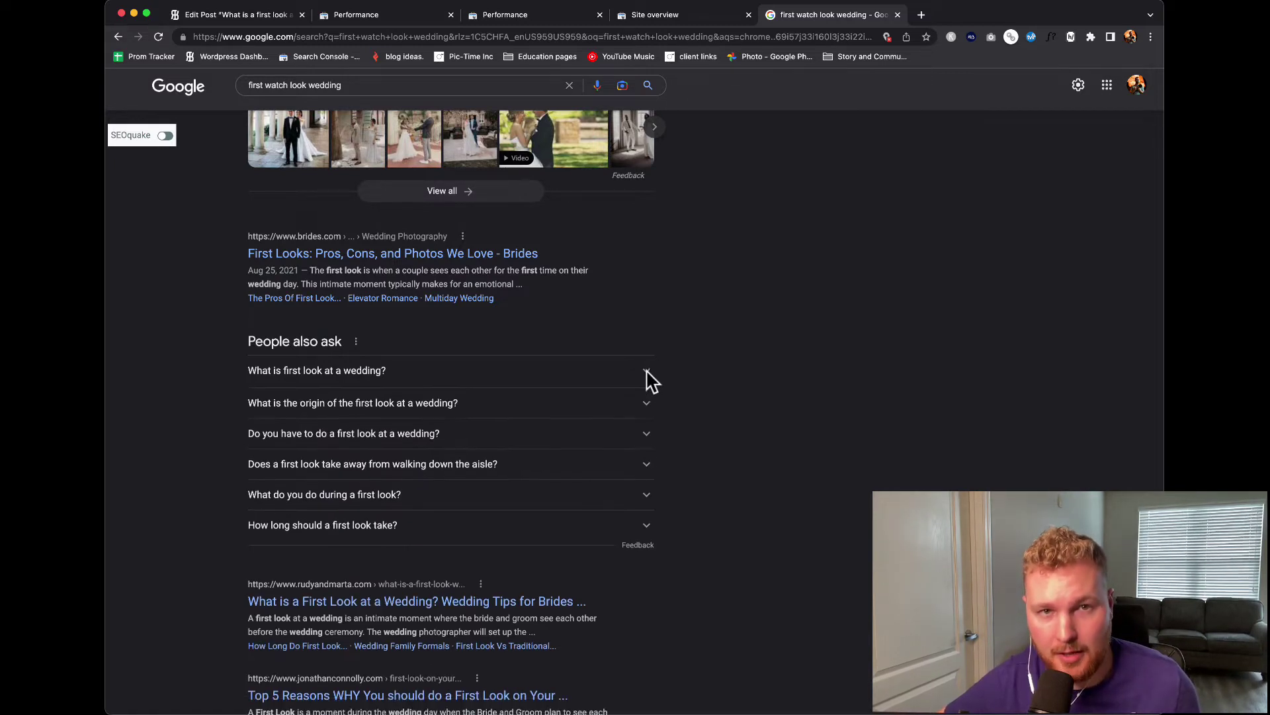
Return to the first look post's editor and review its question headings, introduction and table of contents against the related search questions
{"action": "left_click", "coordinate": [260, 12]}
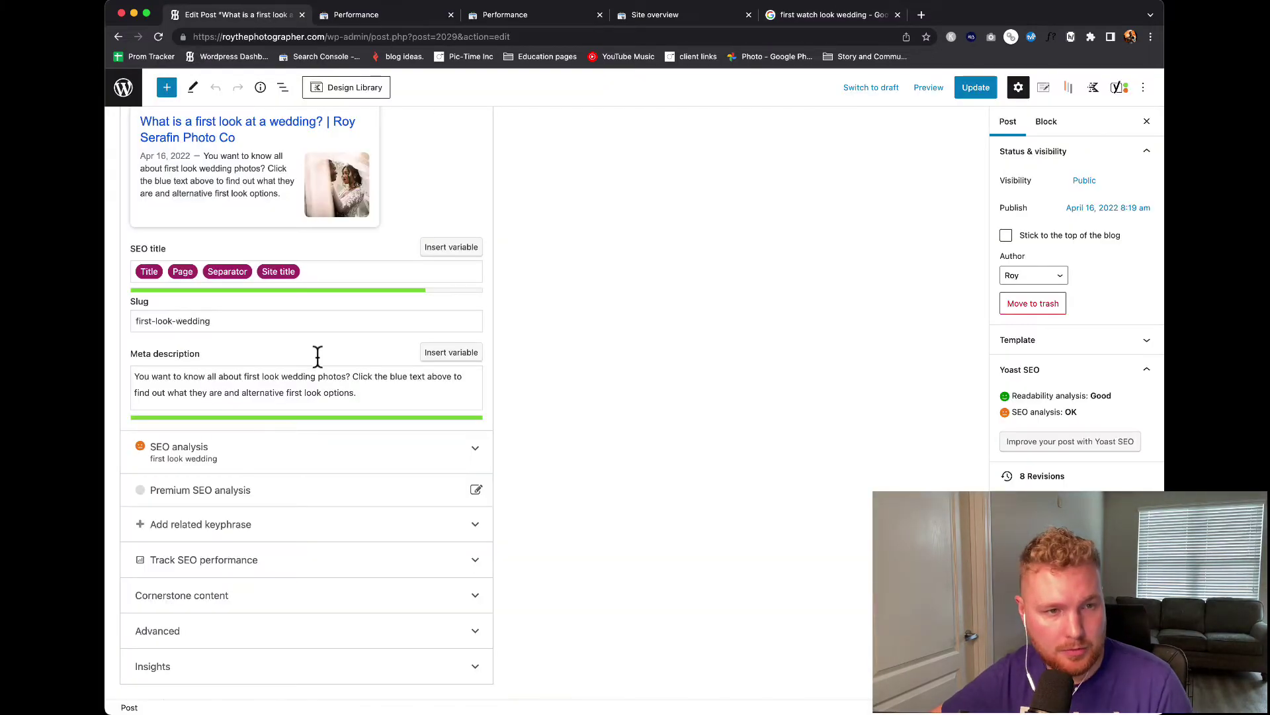
{"action": "scroll", "coordinate": [316, 355], "scroll_direction": "up", "scroll_amount": 20}
{"action": "scroll", "coordinate": [316, 354], "scroll_direction": "down", "scroll_amount": 2}
{"action": "scroll", "coordinate": [316, 354], "scroll_direction": "up", "scroll_amount": 9}
{"action": "scroll", "coordinate": [317, 357], "scroll_direction": "up", "scroll_amount": 5}
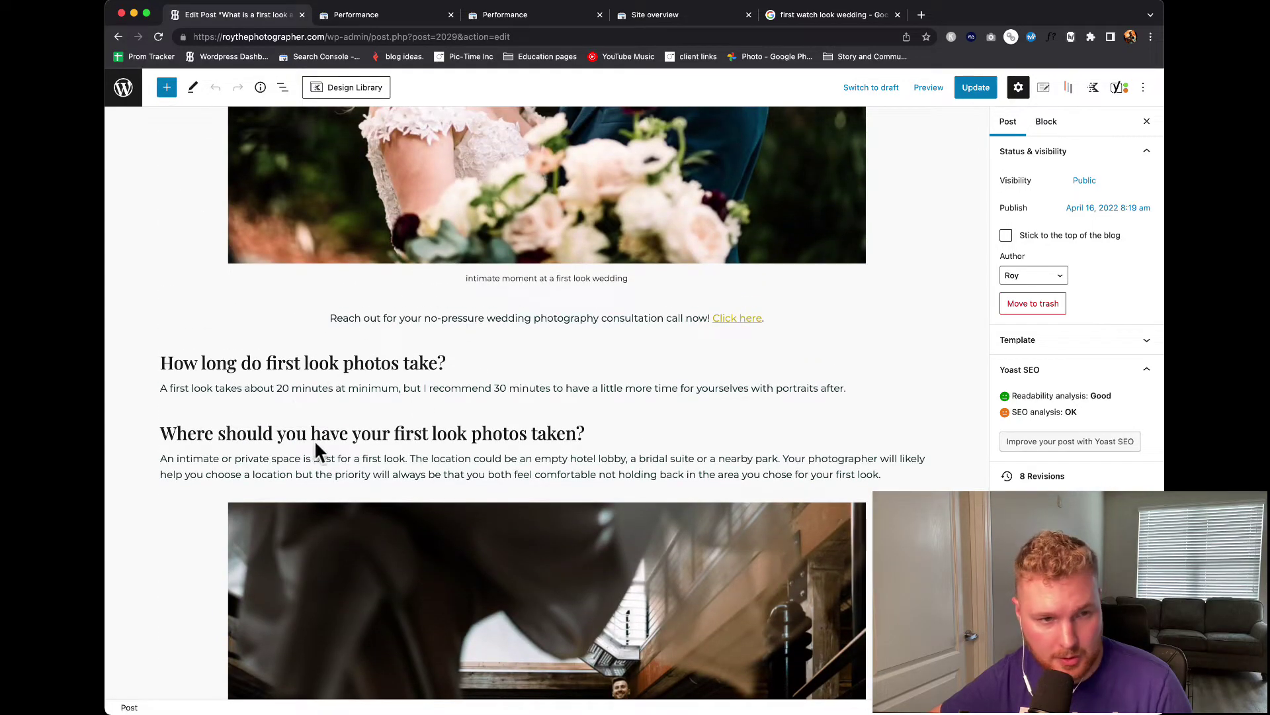
{"action": "scroll", "coordinate": [499, 434], "scroll_direction": "up", "scroll_amount": 15}
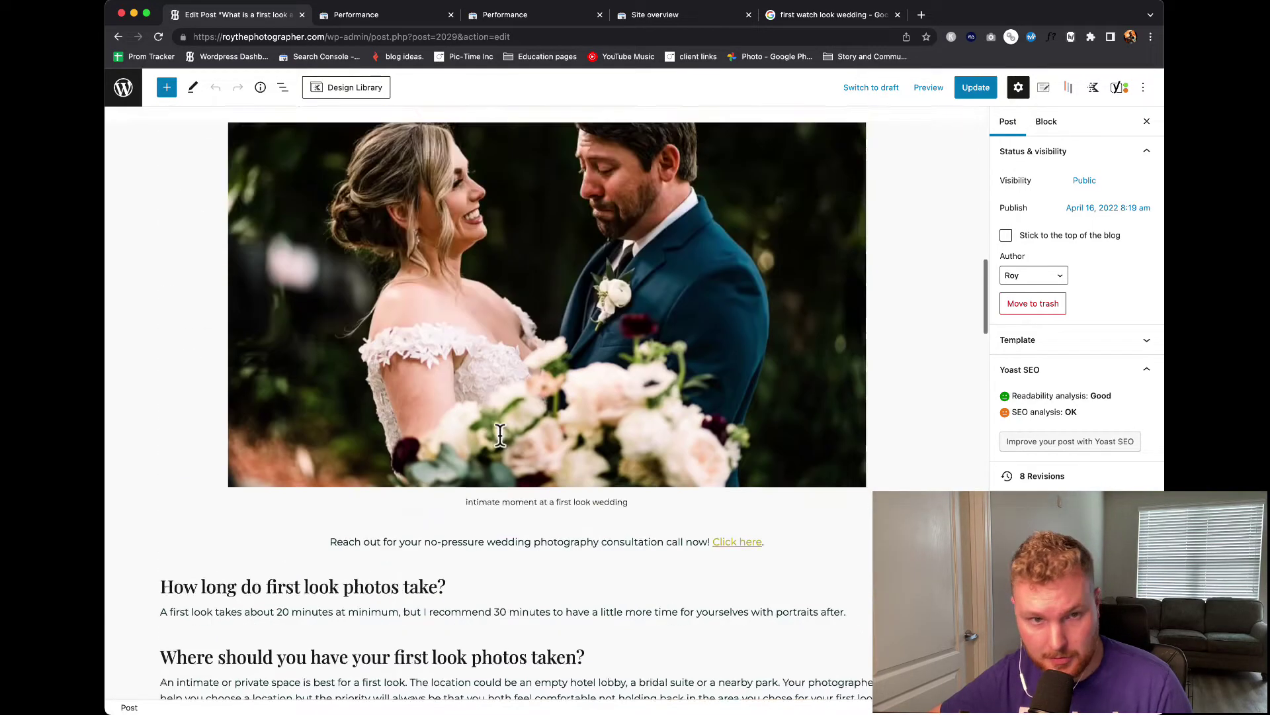
{"action": "mouse_move", "coordinate": [499, 403]}
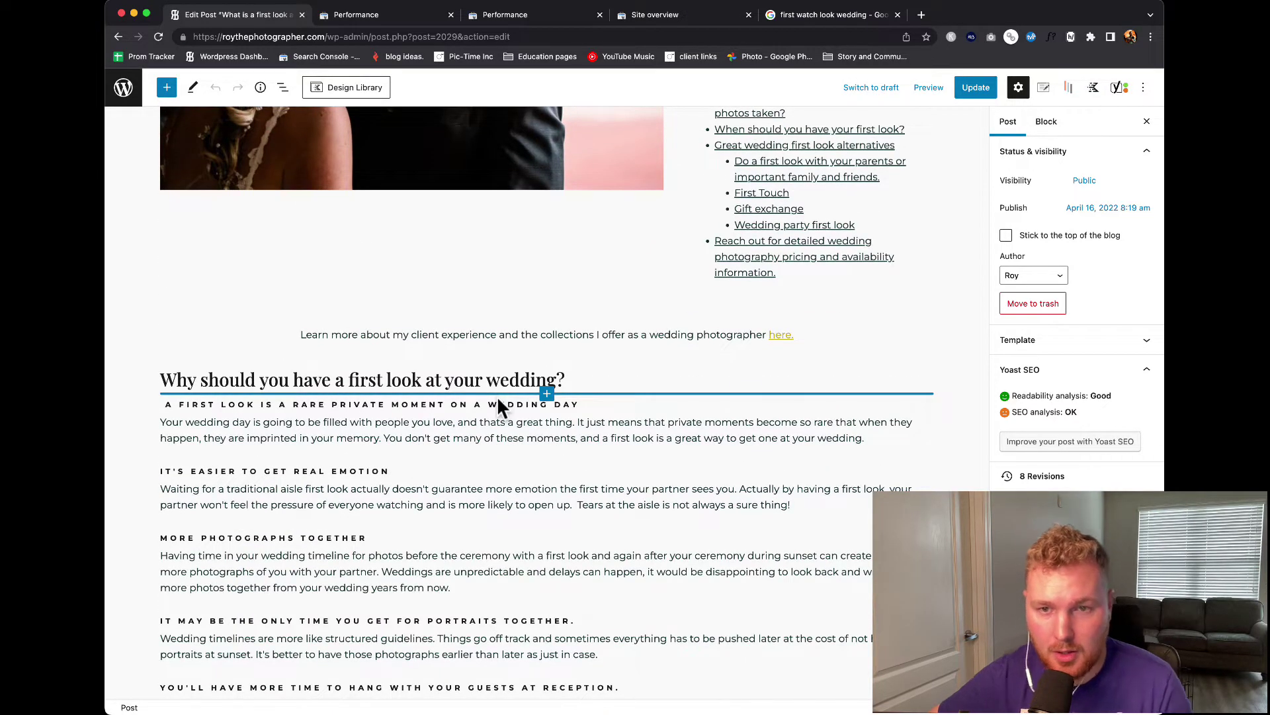
{"action": "mouse_move", "coordinate": [348, 397]}
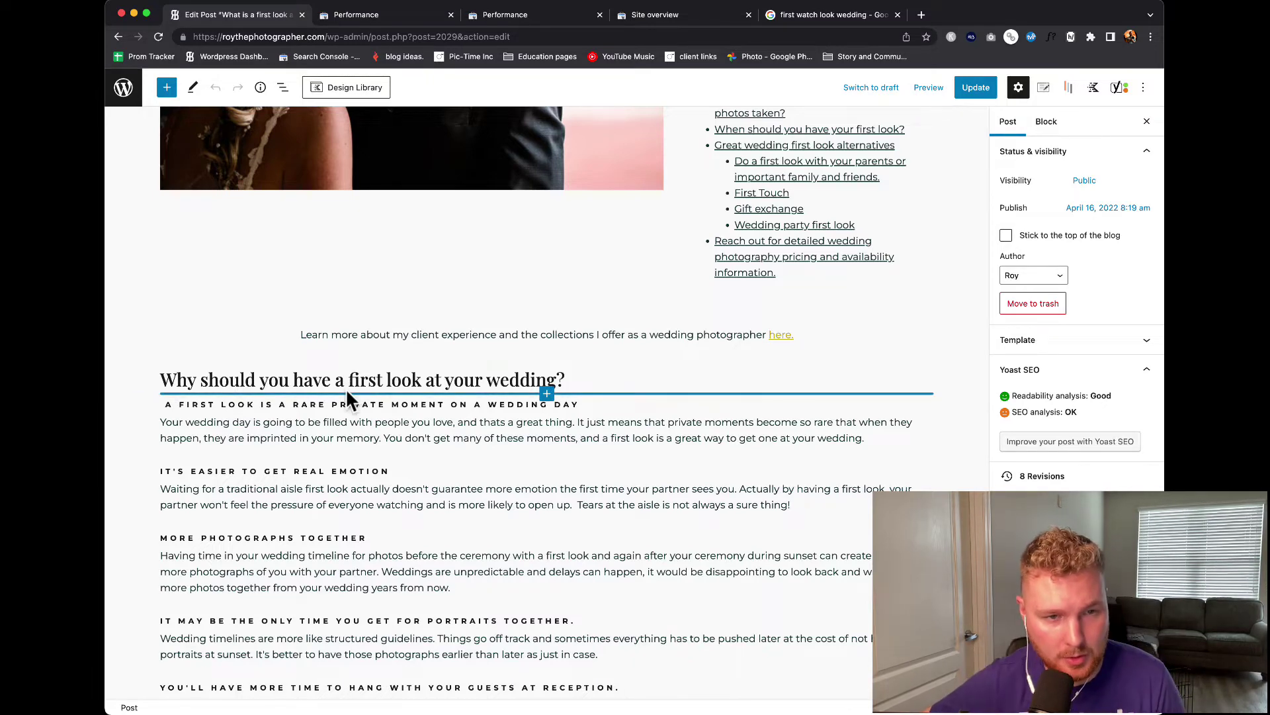
{"action": "scroll", "coordinate": [313, 455], "scroll_direction": "up", "scroll_amount": 5}
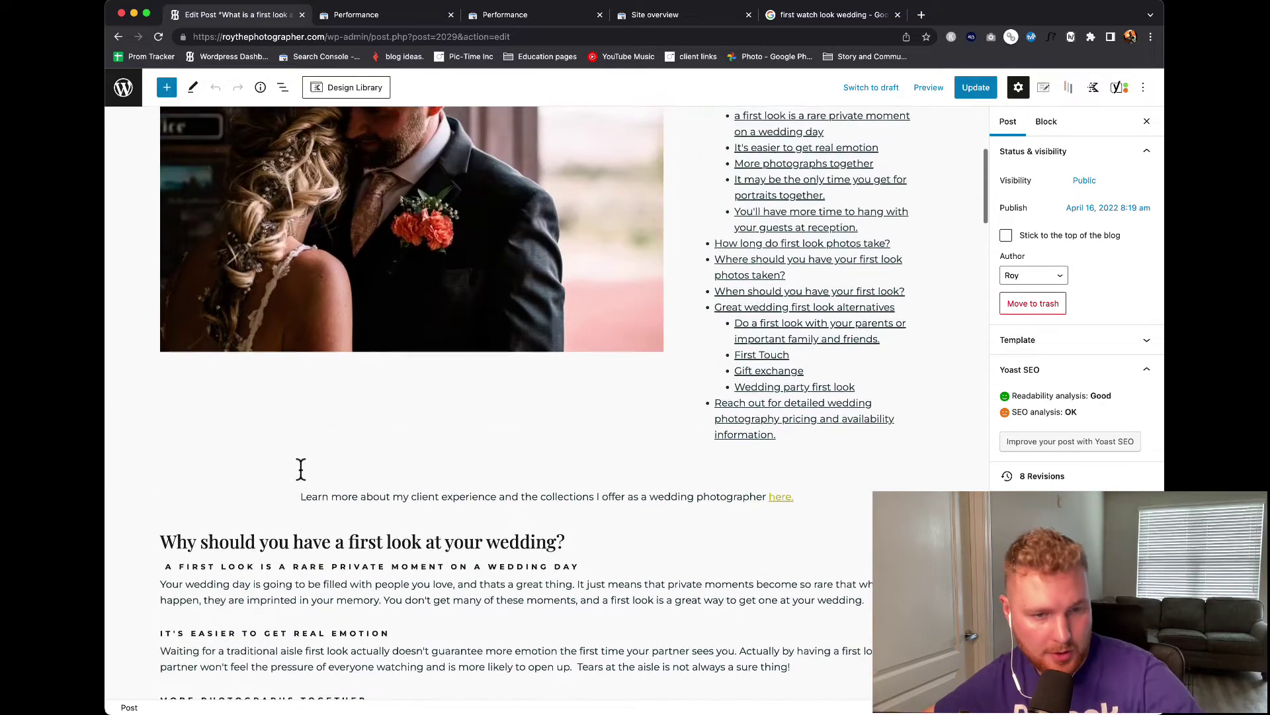
{"action": "scroll", "coordinate": [300, 473], "scroll_direction": "up", "scroll_amount": 2}
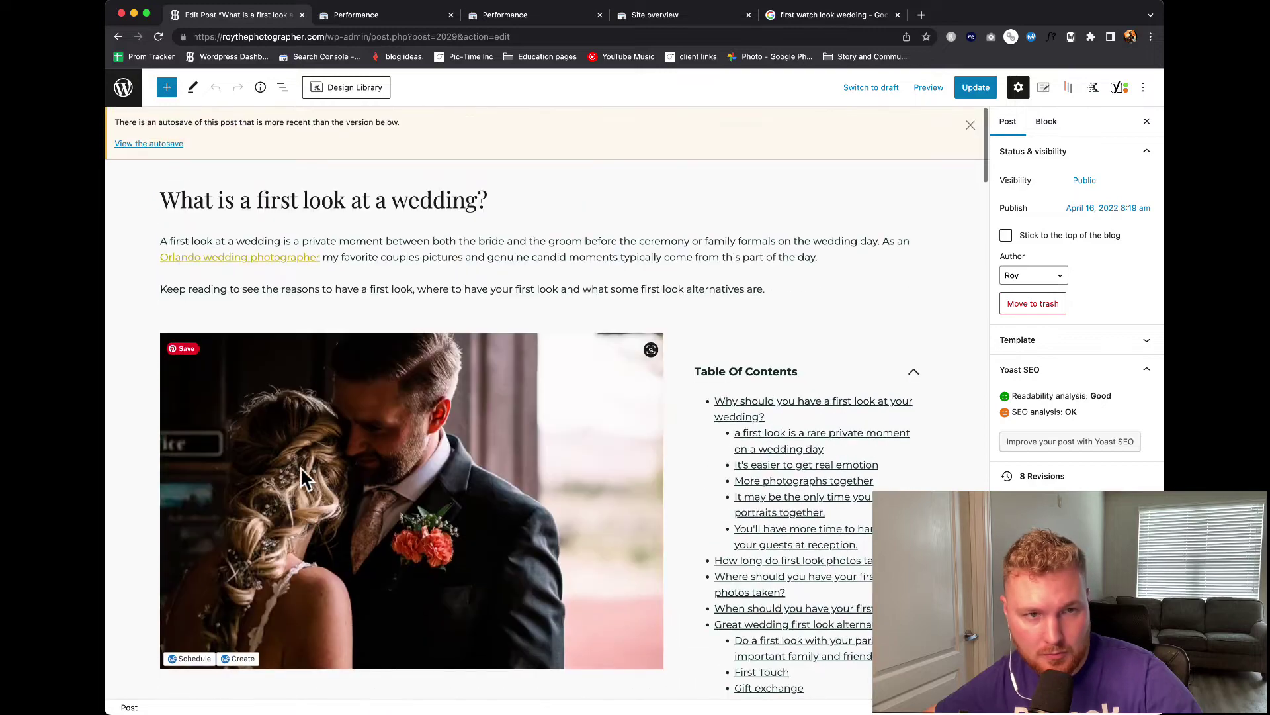
{"action": "scroll", "coordinate": [510, 330], "scroll_direction": "down", "scroll_amount": 1}
{"action": "scroll", "coordinate": [509, 341], "scroll_direction": "down", "scroll_amount": 5}
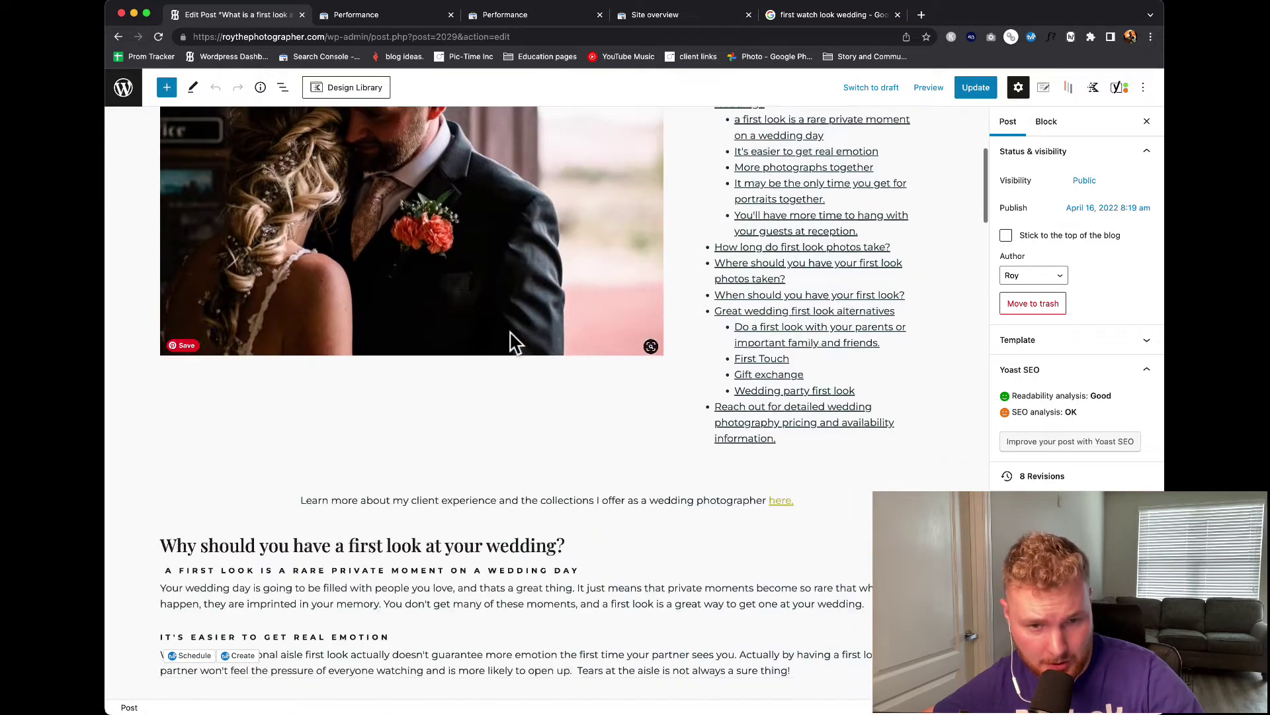
{"action": "scroll", "coordinate": [377, 444], "scroll_direction": "down", "scroll_amount": 1}
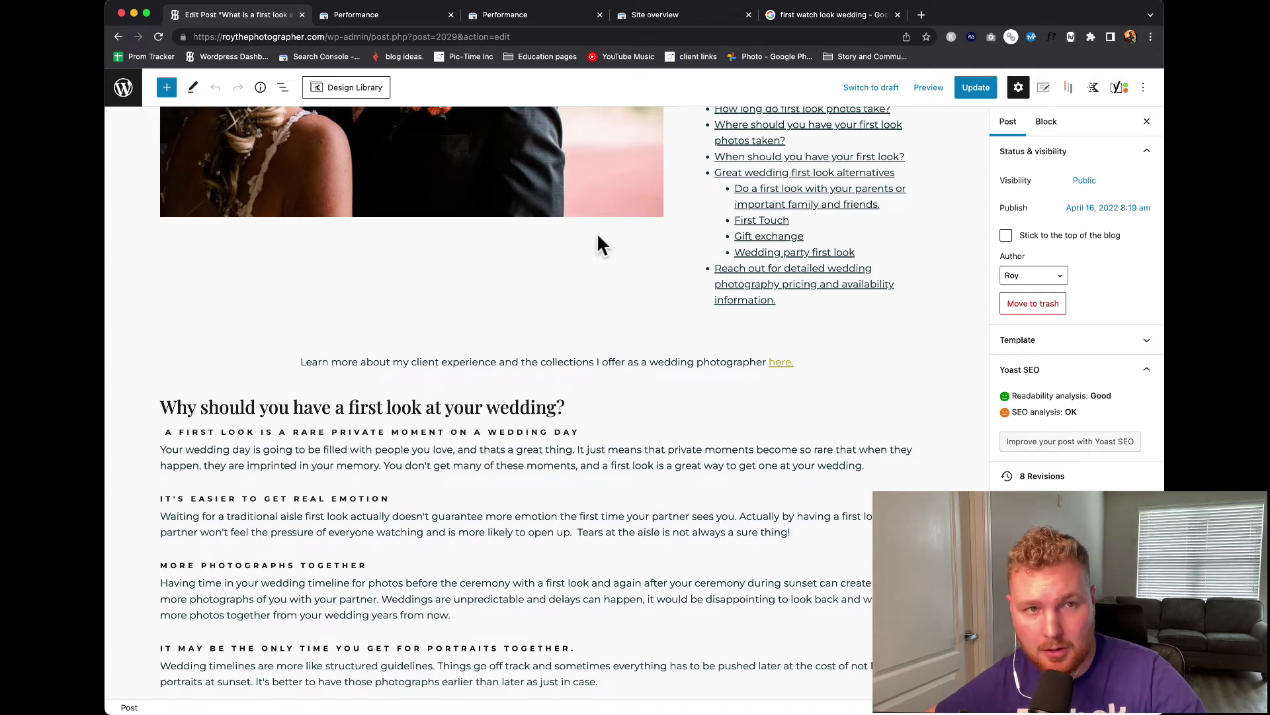
{"action": "scroll", "coordinate": [563, 384], "scroll_direction": "up", "scroll_amount": 3}
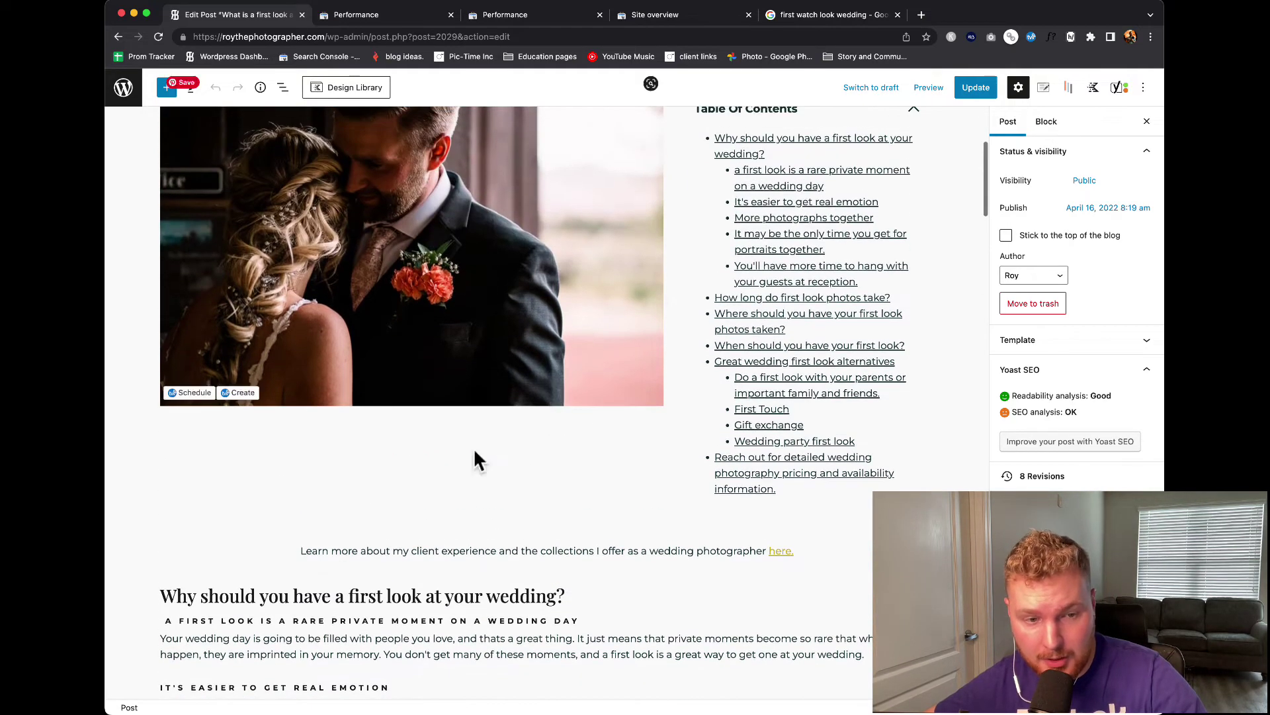
Insert an empty heading block directly above the "Why should you have a first look at your wedding?" heading
{"action": "left_click", "coordinate": [546, 573]}
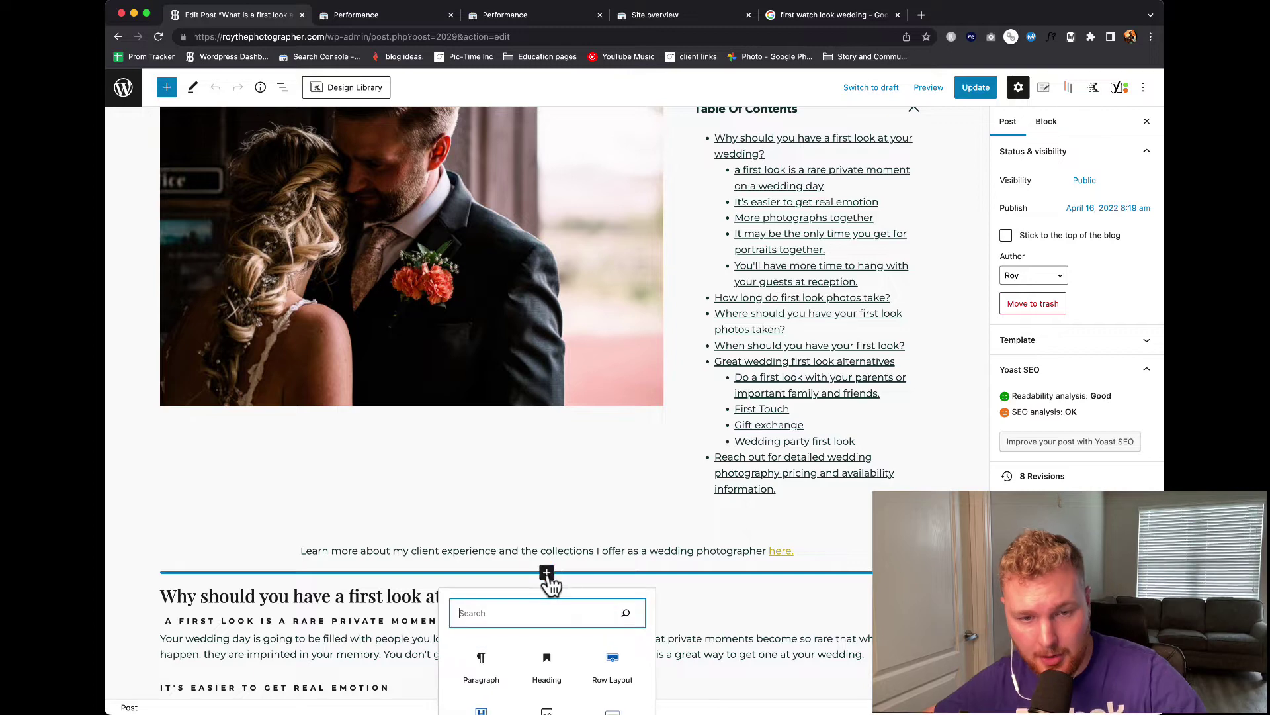
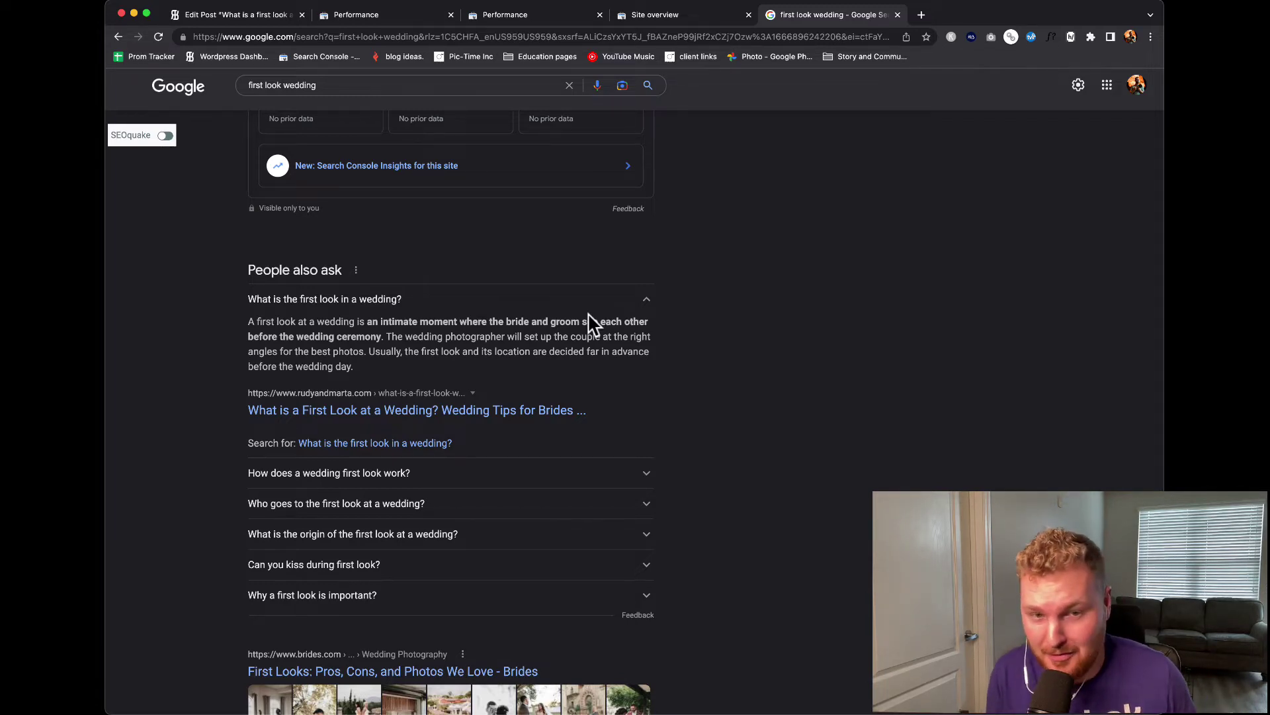
Review the related questions for the "first look wedding" search, expanding "How does a wedding first look work?" and "Who goes to the first look at a wedding?"
{"action": "scroll", "coordinate": [556, 344], "scroll_direction": "down", "scroll_amount": 9}
{"action": "scroll", "coordinate": [503, 380], "scroll_direction": "up", "scroll_amount": 8}
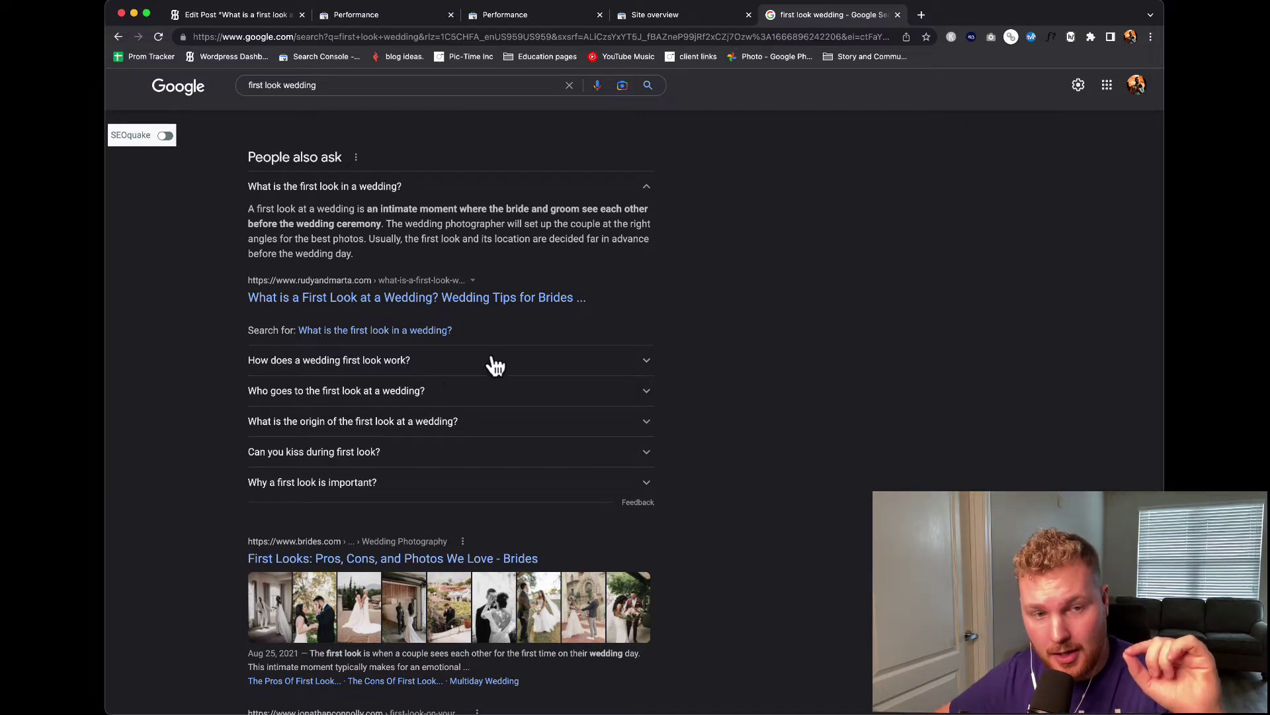
{"action": "left_click", "coordinate": [458, 362]}
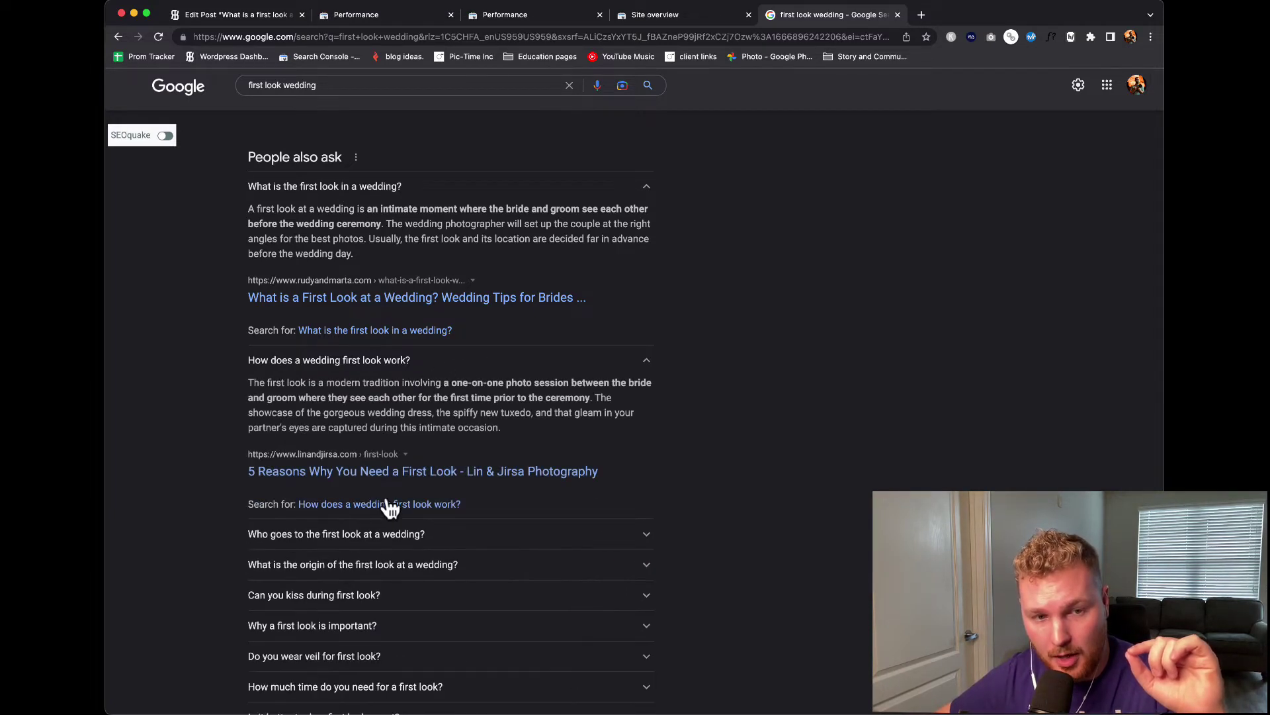
{"action": "left_click", "coordinate": [474, 538]}
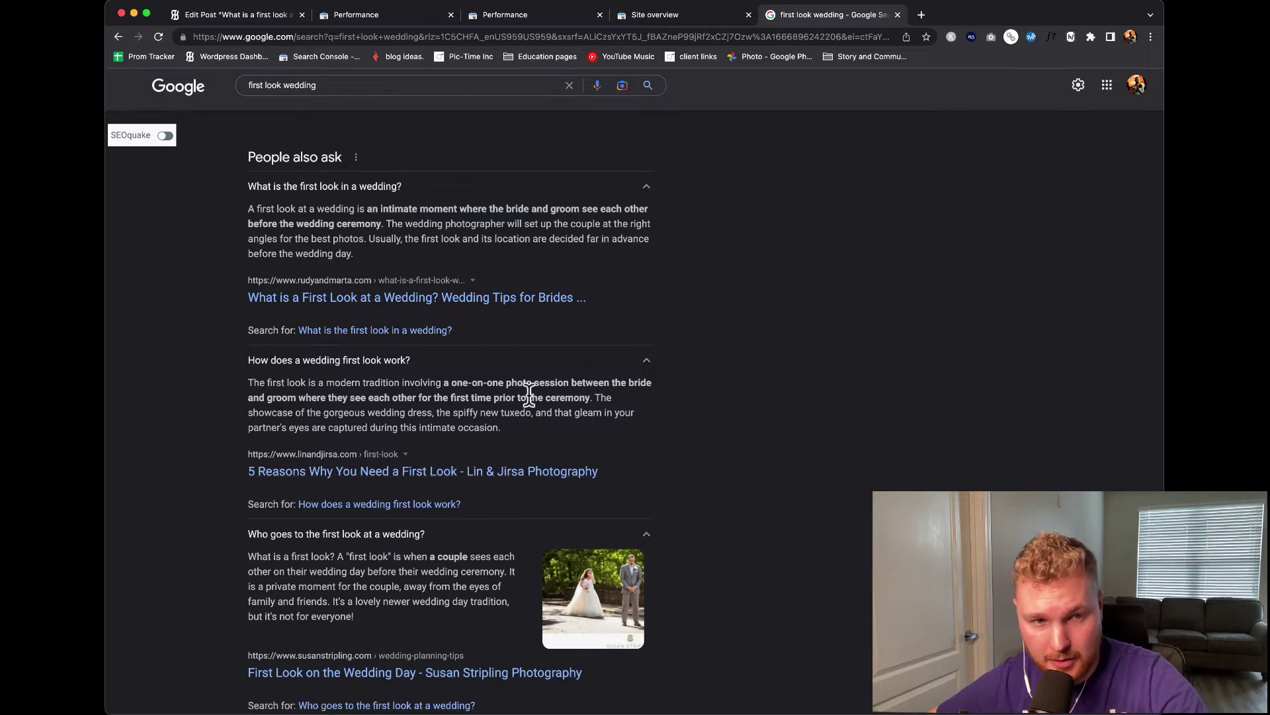
{"action": "scroll", "coordinate": [414, 443], "scroll_direction": "down", "scroll_amount": 2}
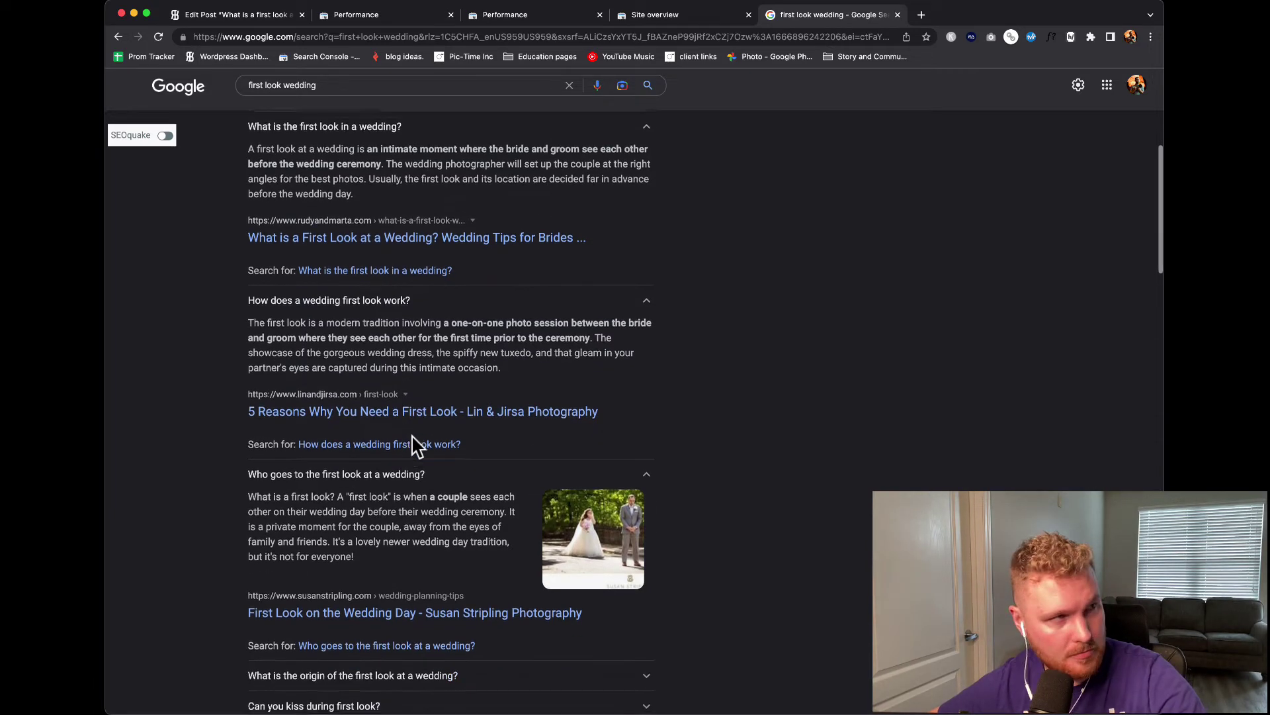
{"action": "scroll", "coordinate": [351, 530], "scroll_direction": "down", "scroll_amount": 4}
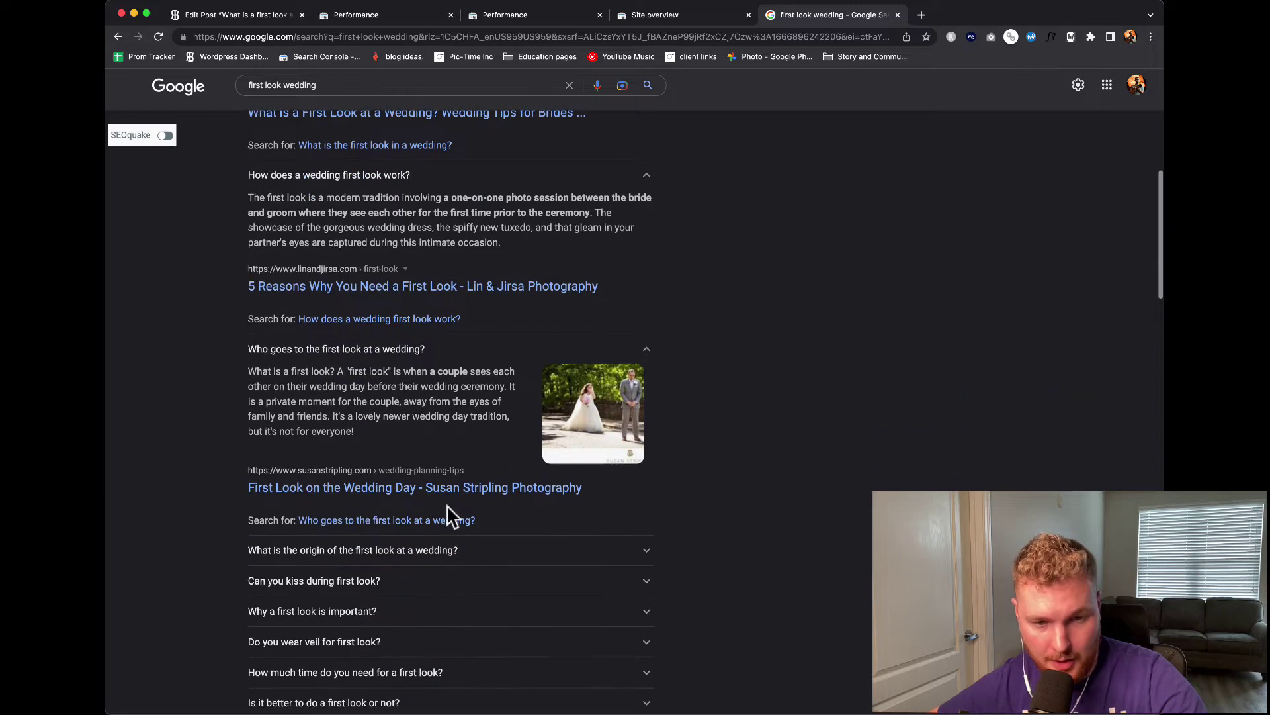
{"action": "scroll", "coordinate": [430, 565], "scroll_direction": "down", "scroll_amount": 2}
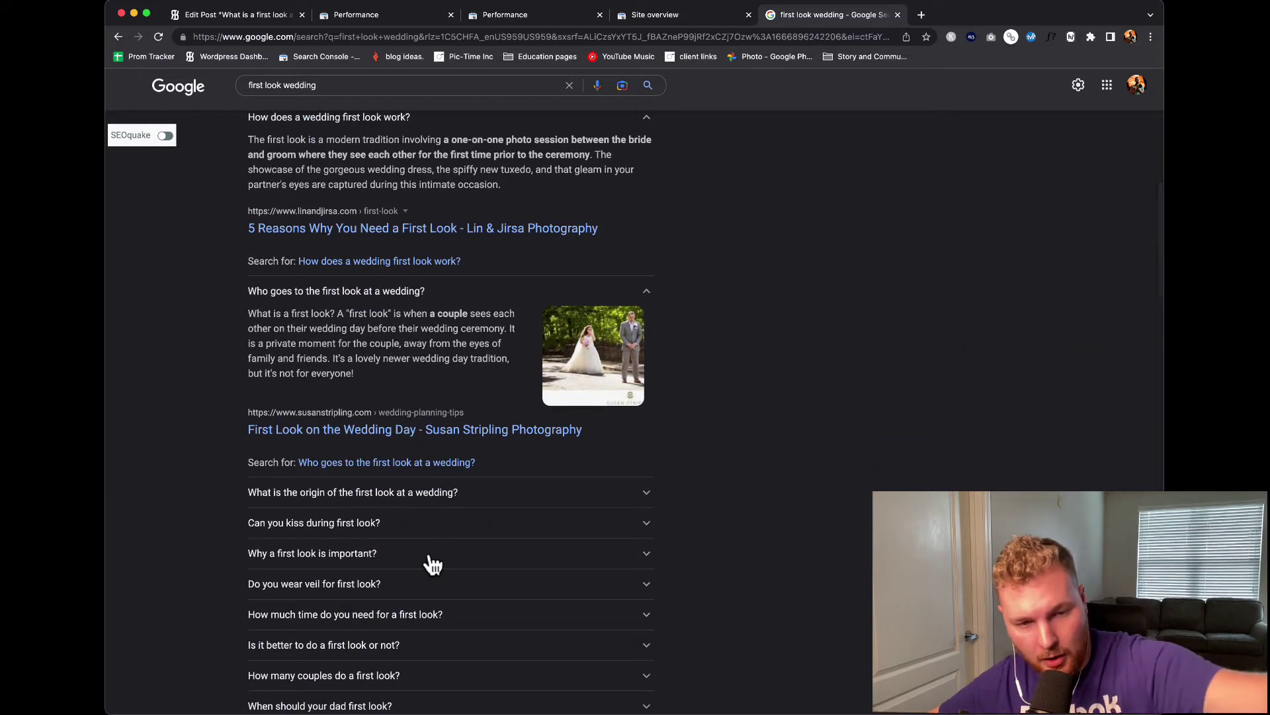
{"action": "scroll", "coordinate": [431, 564], "scroll_direction": "down", "scroll_amount": 4}
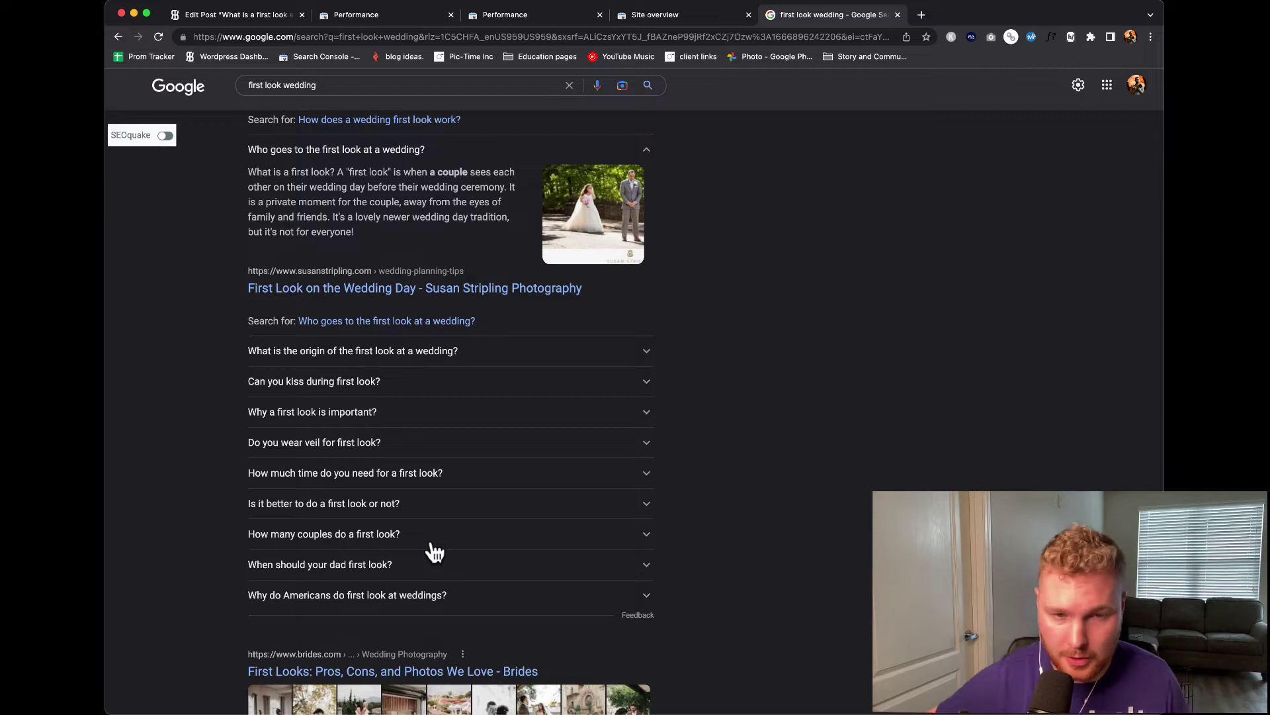
{"action": "scroll", "coordinate": [398, 471], "scroll_direction": "up", "scroll_amount": 2}
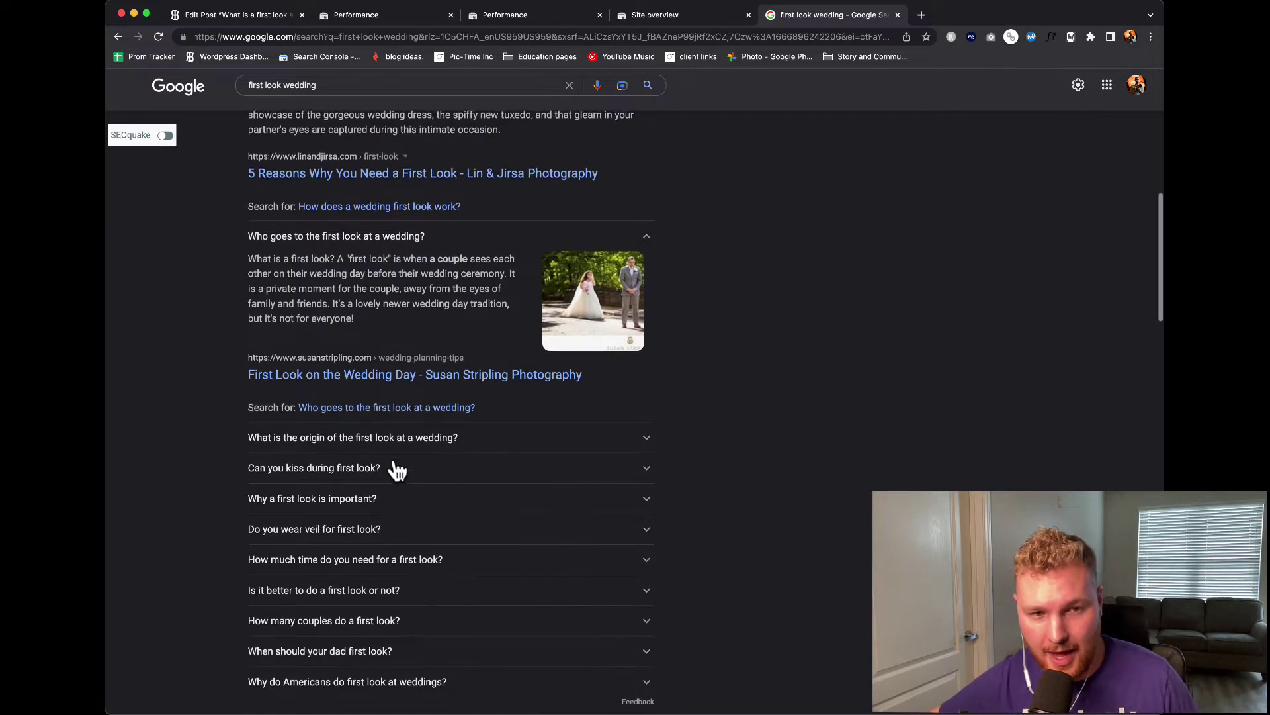
{"action": "scroll", "coordinate": [399, 471], "scroll_direction": "up", "scroll_amount": 2}
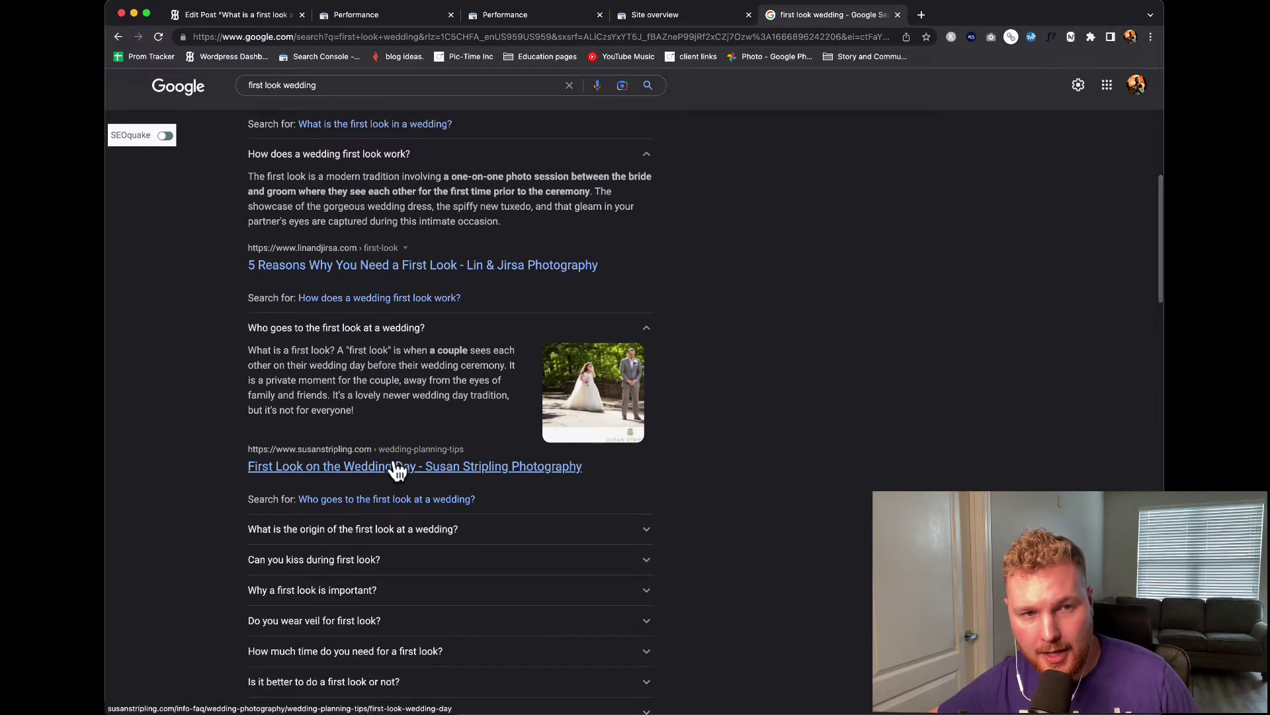
{"action": "scroll", "coordinate": [398, 471], "scroll_direction": "up", "scroll_amount": 2}
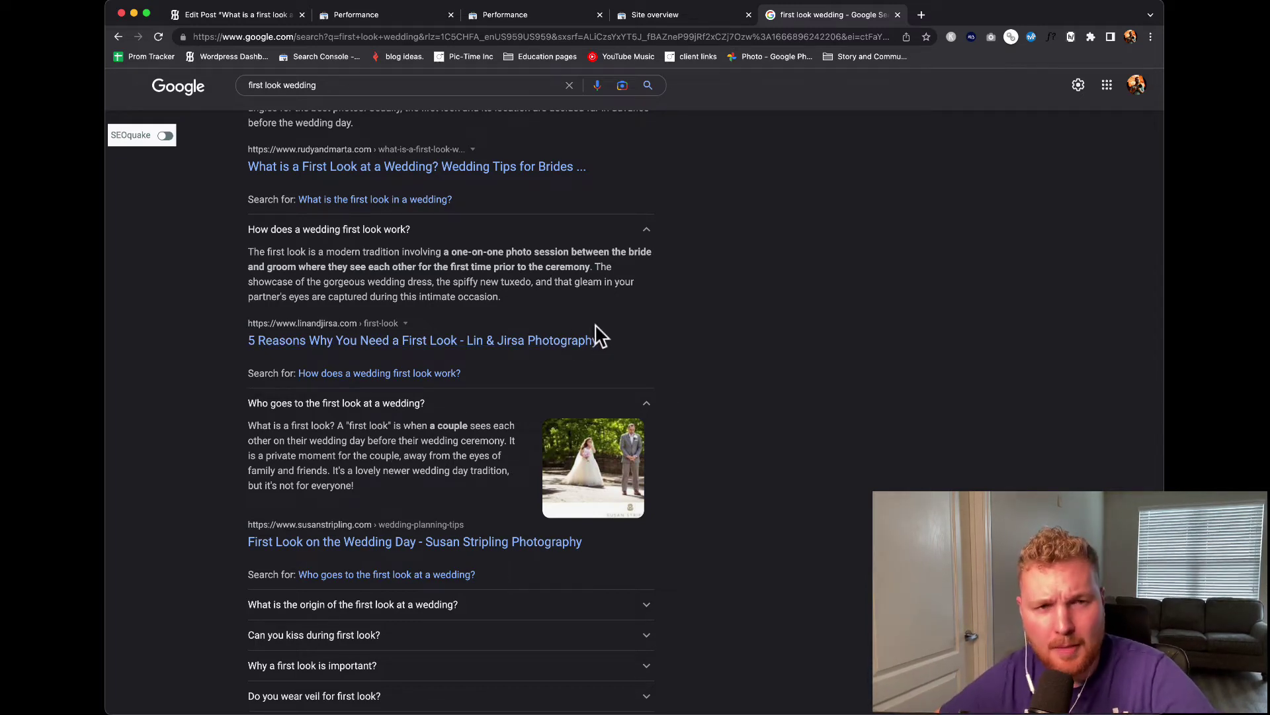
{"action": "scroll", "coordinate": [599, 336], "scroll_direction": "up", "scroll_amount": 3}
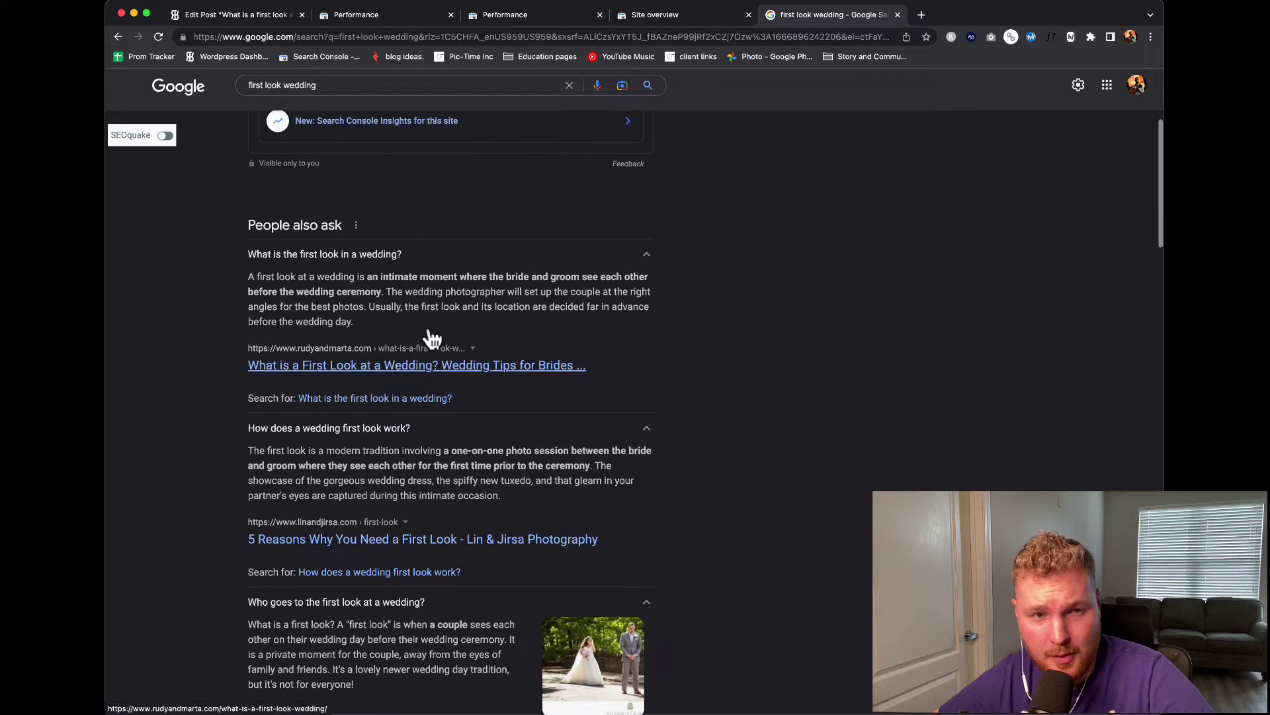
Return to the first look post's editor and fill the empty H2 heading with "What is a first look at a wedding?"
{"action": "left_click", "coordinate": [230, 16]}
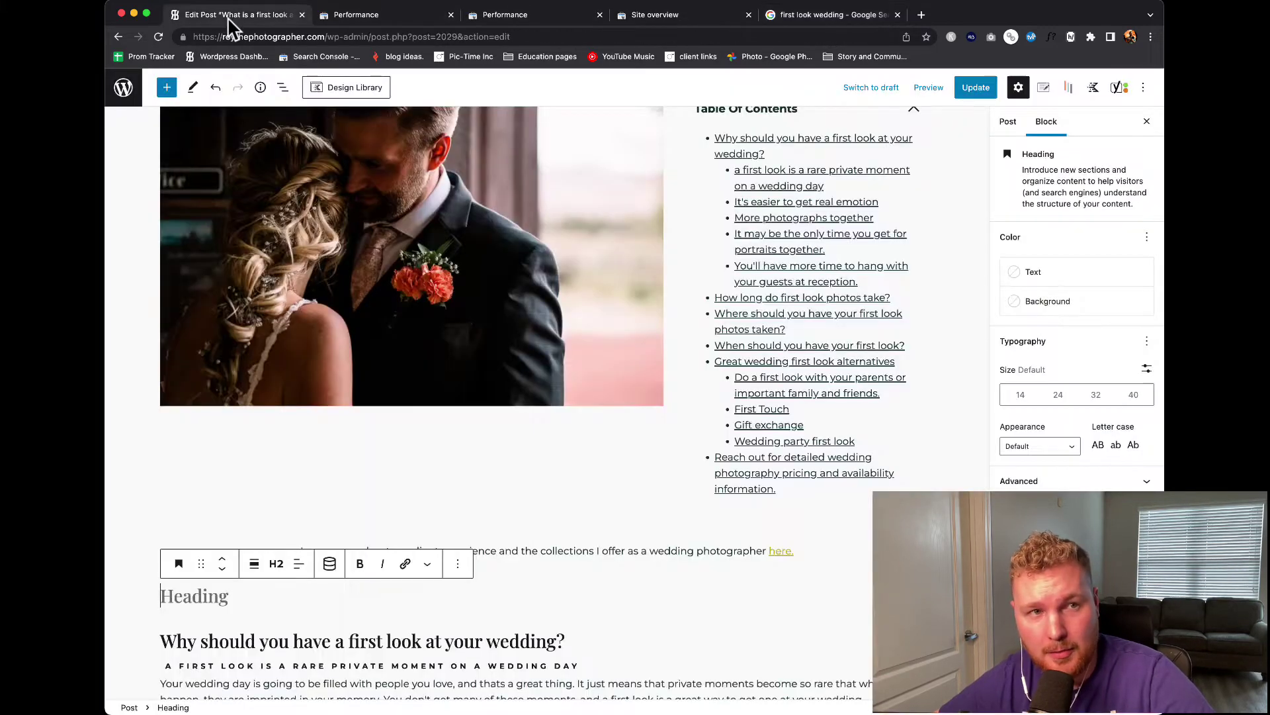
{"action": "scroll", "coordinate": [304, 387], "scroll_direction": "down", "scroll_amount": 3}
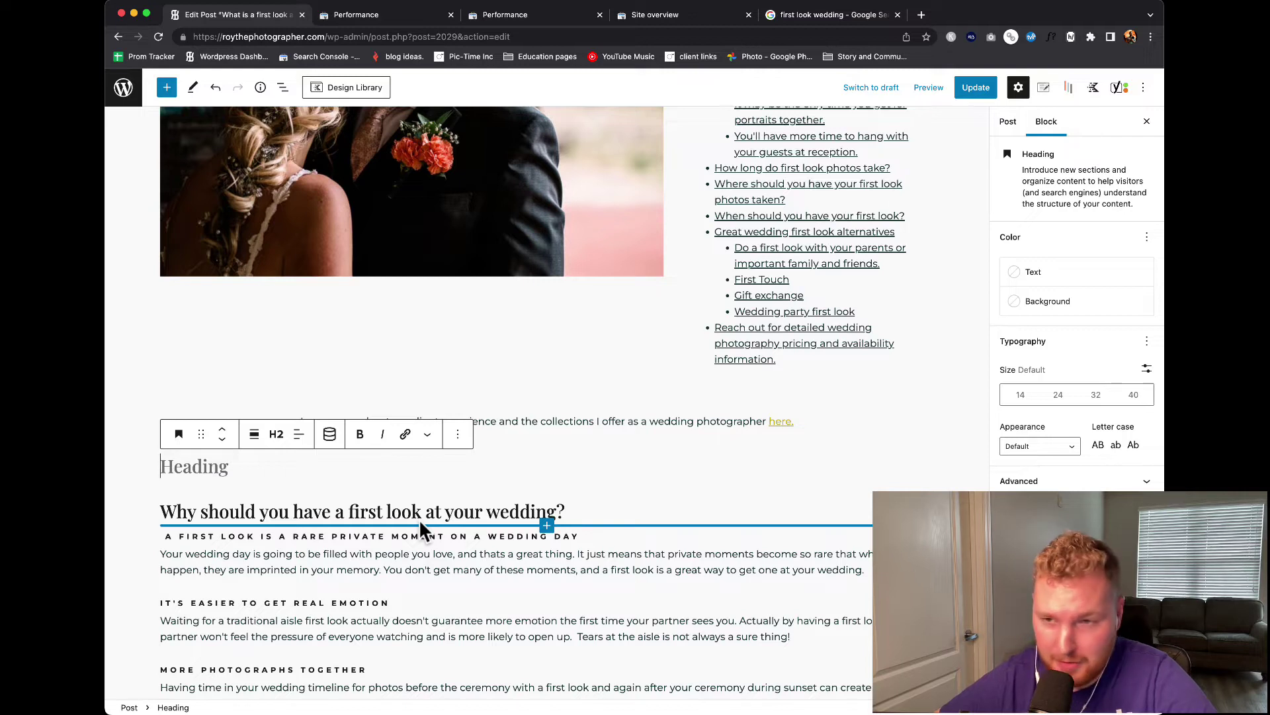
{"action": "type", "text": "Wh"}
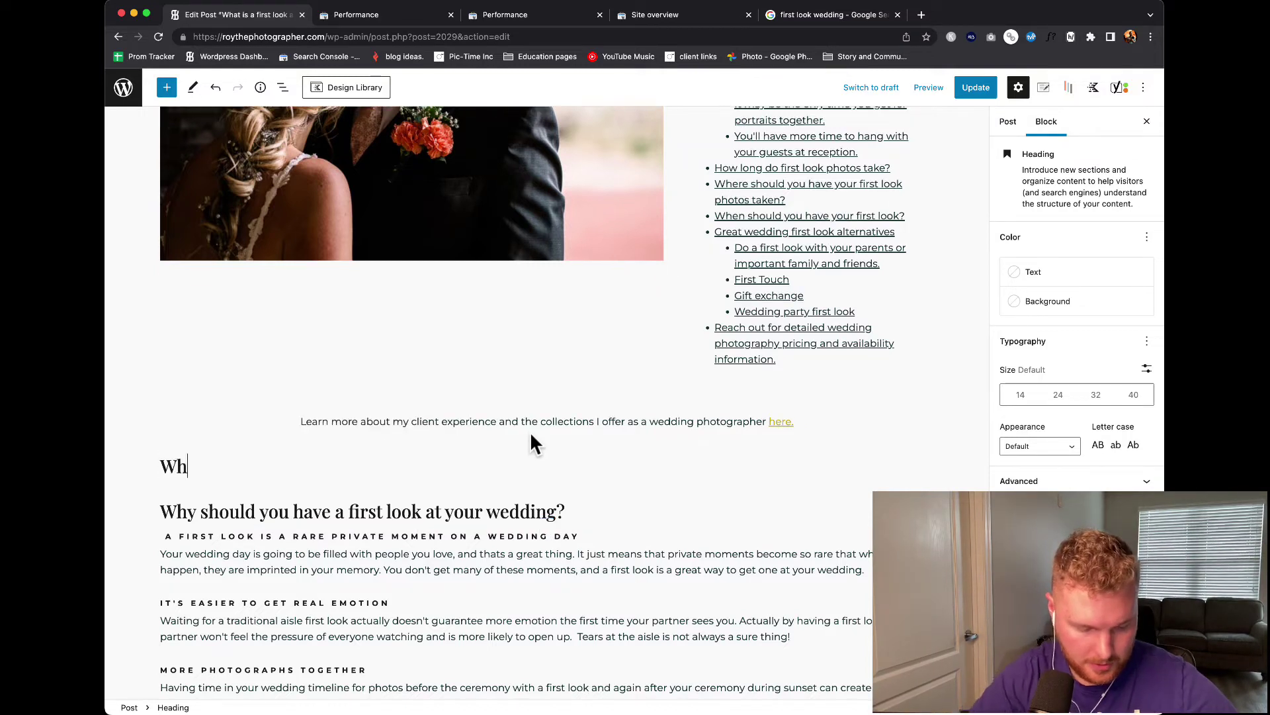
{"action": "type", "text": "at is a first"}
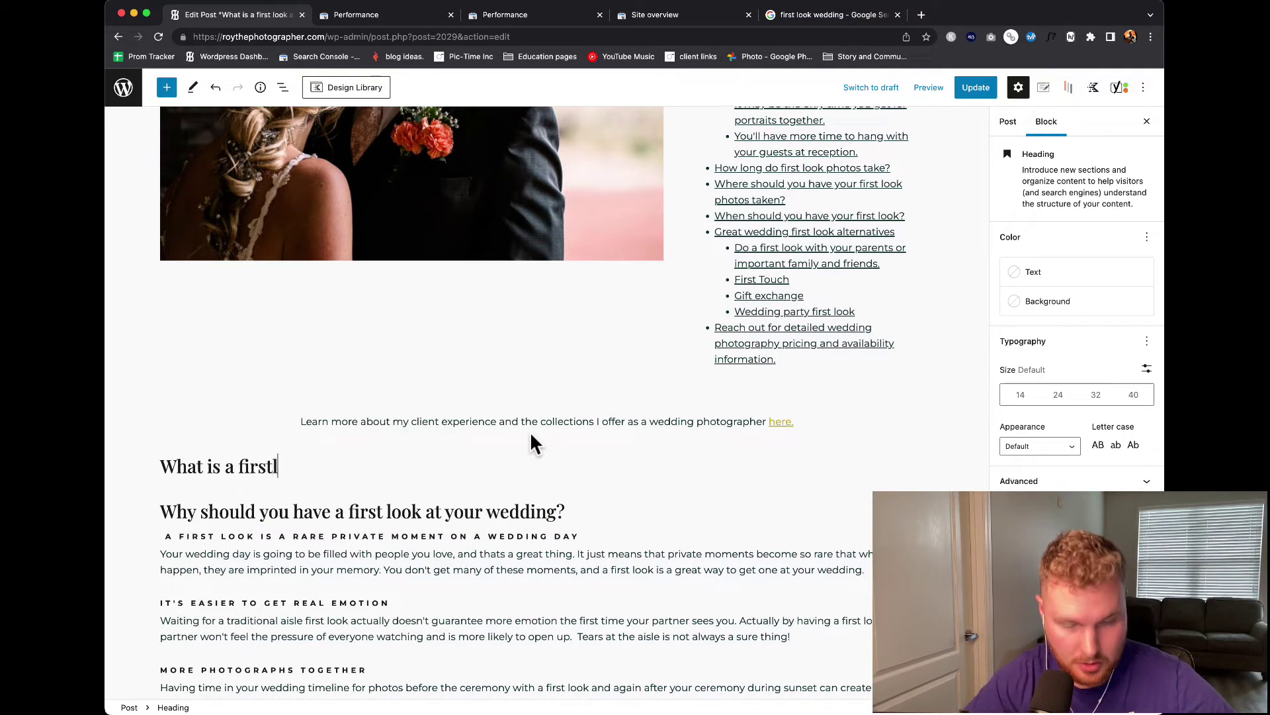
{"action": "type", "text": " look at a we"}
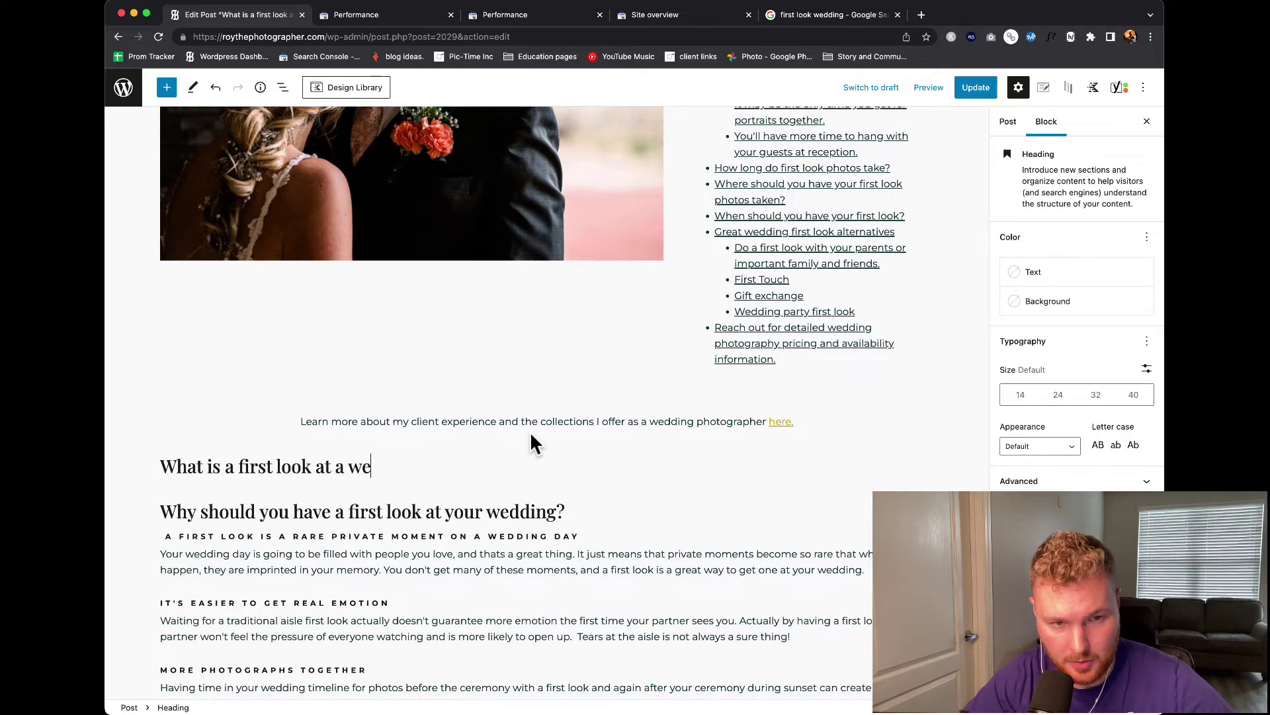
{"action": "type", "text": "dding?"}
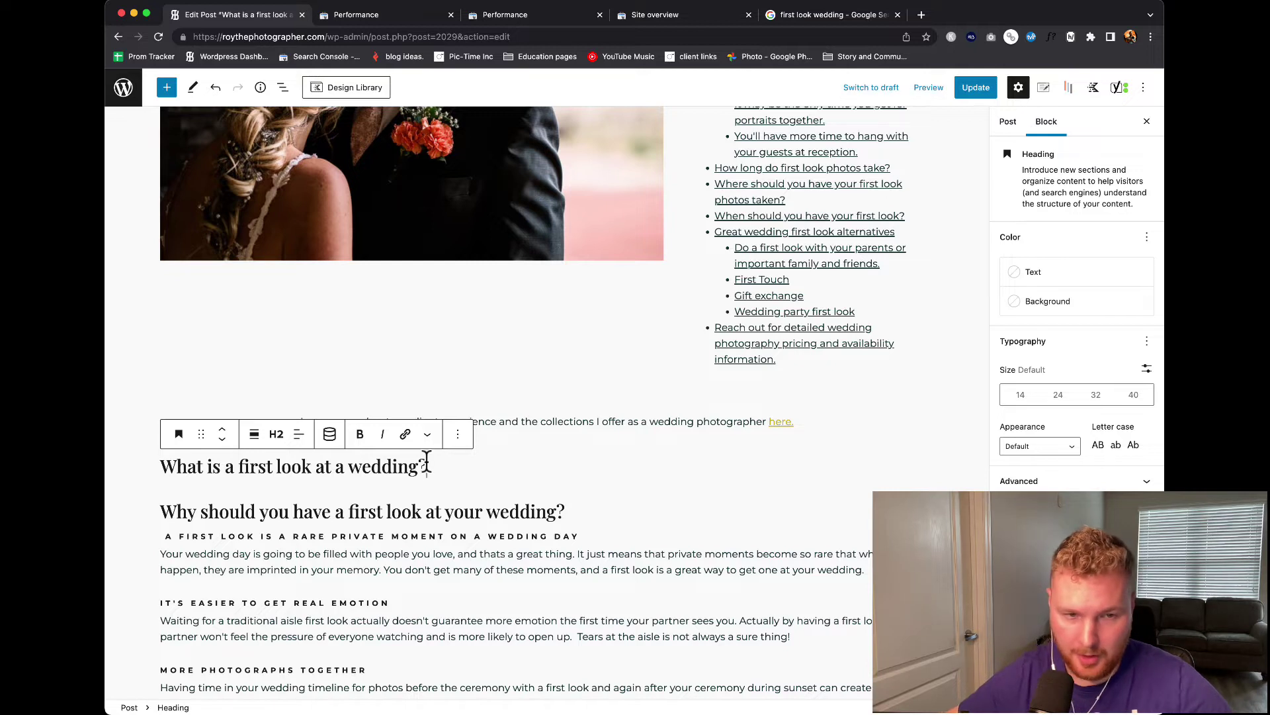
{"action": "scroll", "coordinate": [427, 463], "scroll_direction": "down", "scroll_amount": 1}
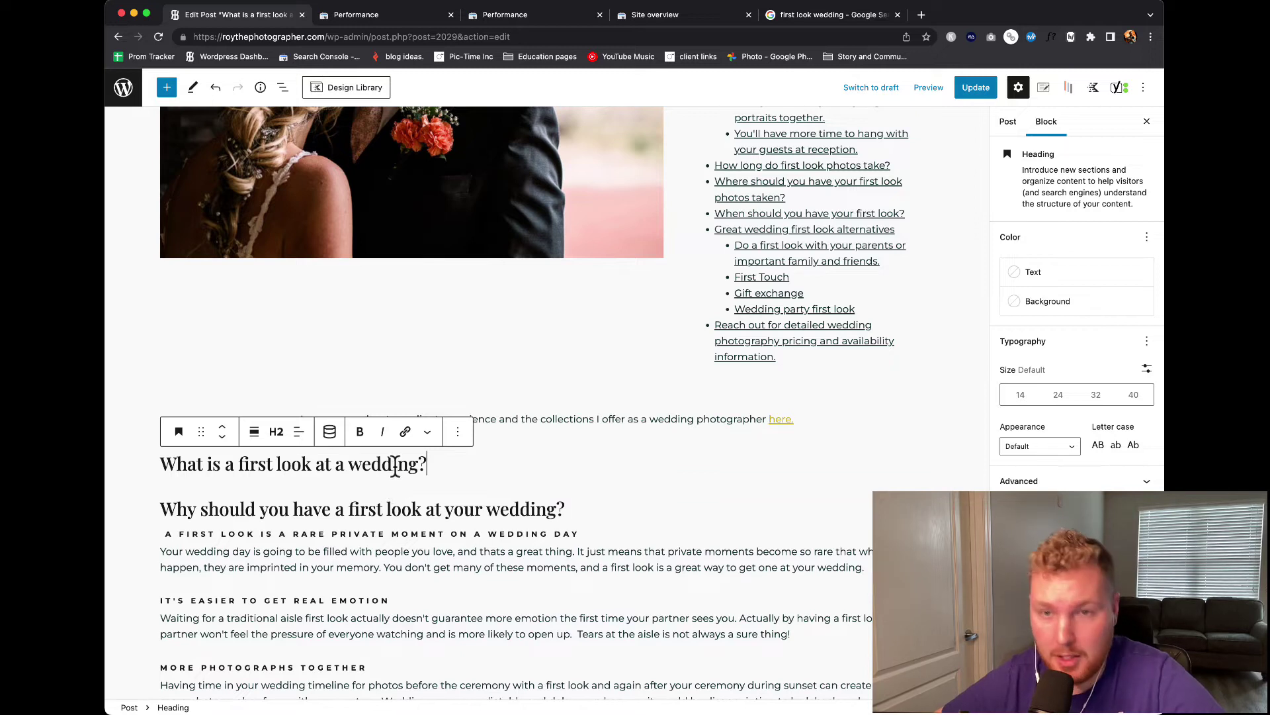
Go back to the "first look wedding" search results and look through the related questions for further heading ideas
{"action": "left_click", "coordinate": [797, 15]}
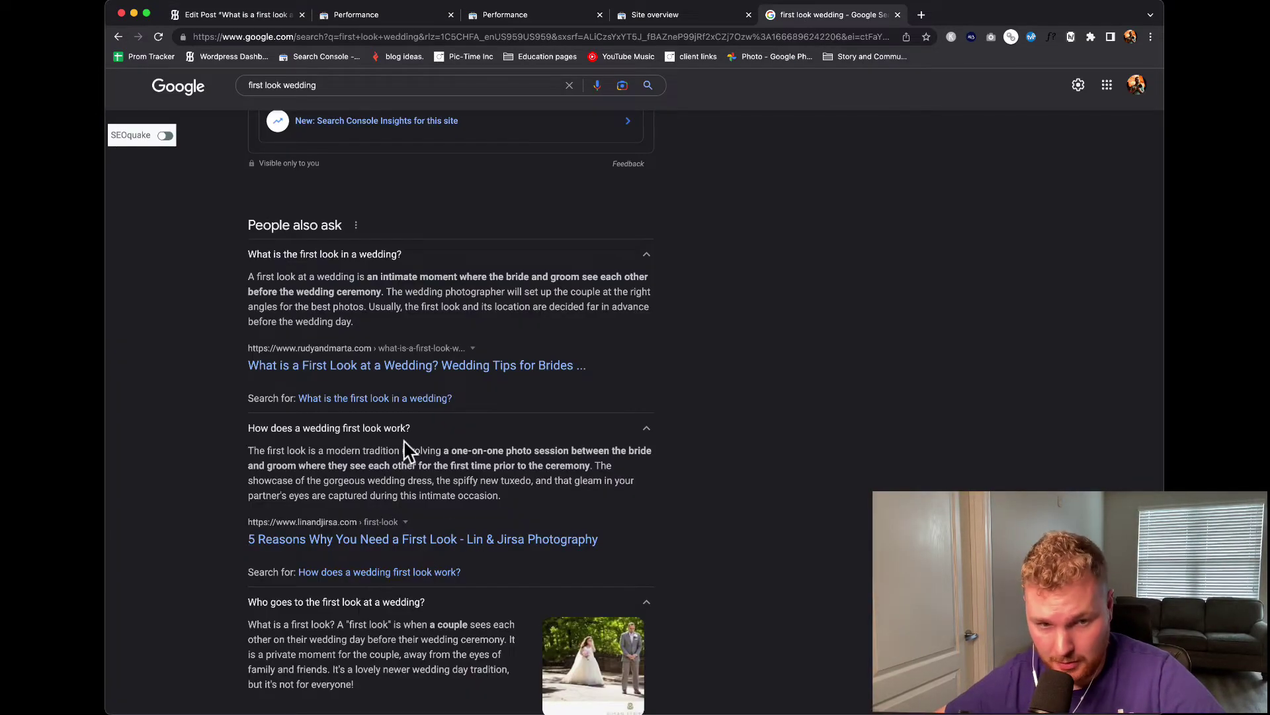
{"action": "scroll", "coordinate": [410, 452], "scroll_direction": "down", "scroll_amount": 6}
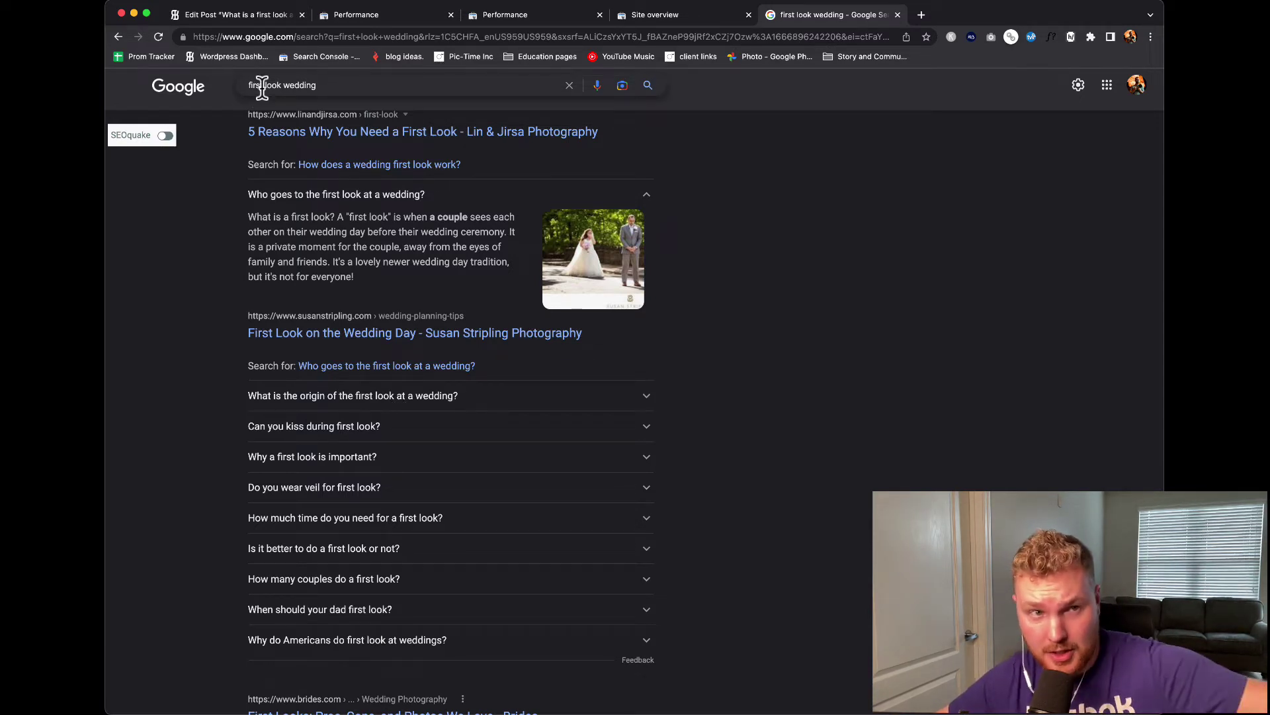
{"action": "left_click", "coordinate": [658, 14]}
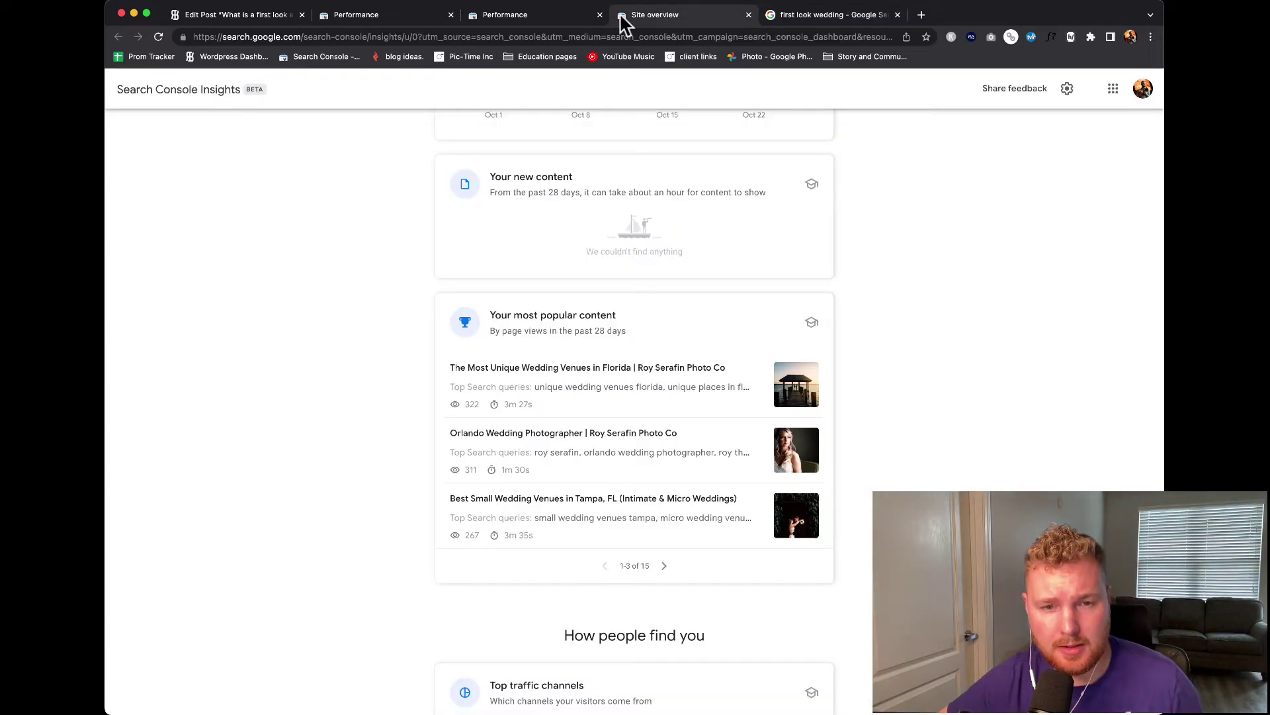
Replace the first look post's Yoast SEO meta description with "Everything you need to know about having a first look at your wedding."
{"action": "left_click", "coordinate": [268, 14]}
{"action": "scroll", "coordinate": [442, 510], "scroll_direction": "down", "scroll_amount": 10}
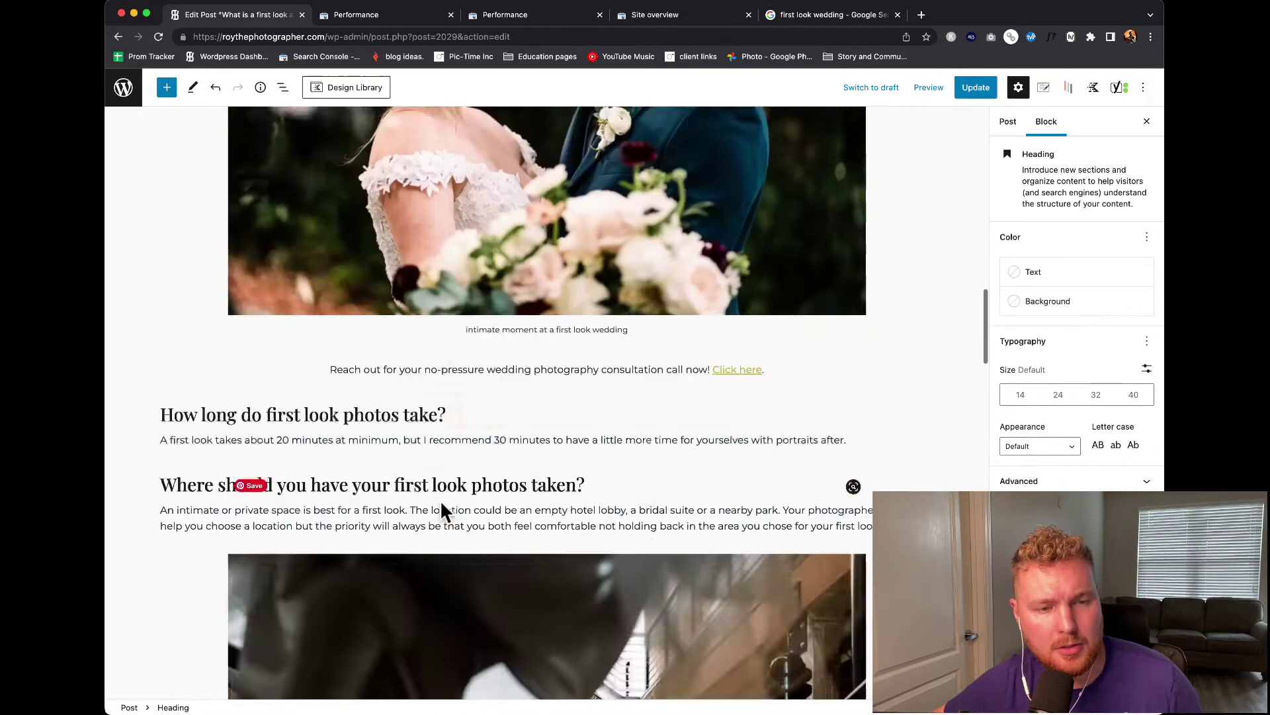
{"action": "scroll", "coordinate": [442, 509], "scroll_direction": "down", "scroll_amount": 15}
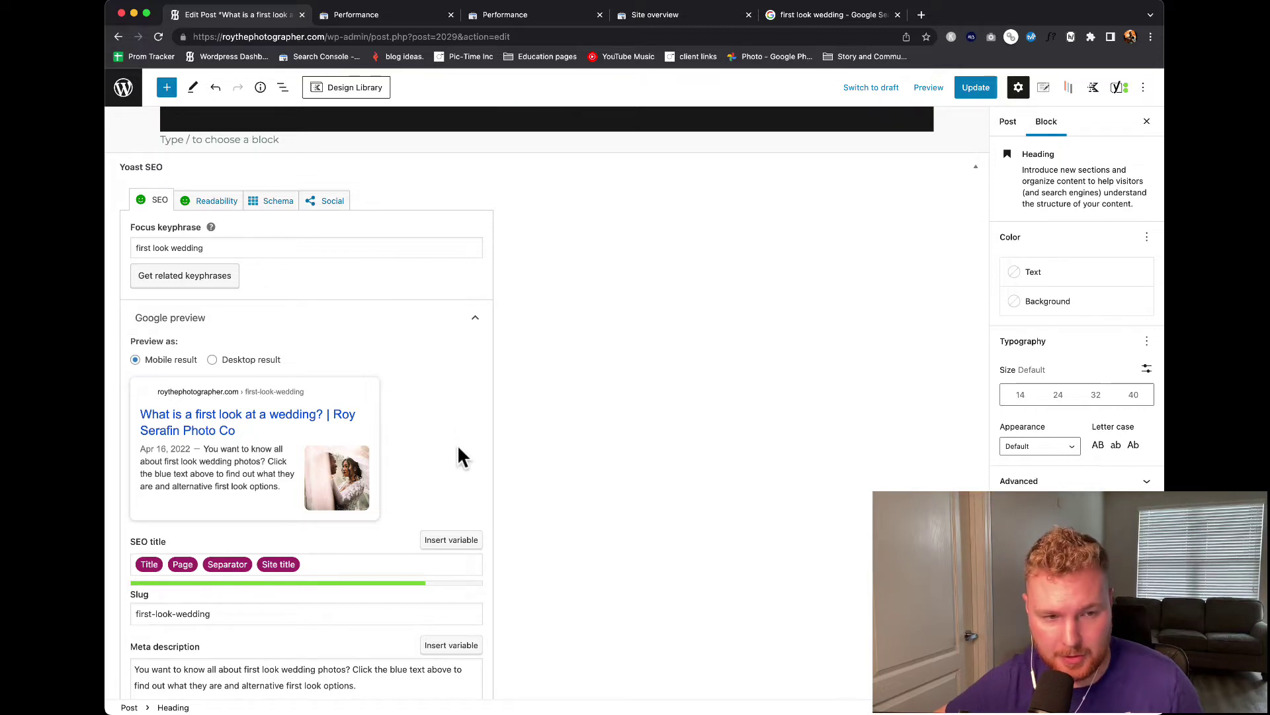
{"action": "scroll", "coordinate": [463, 444], "scroll_direction": "up", "scroll_amount": 5}
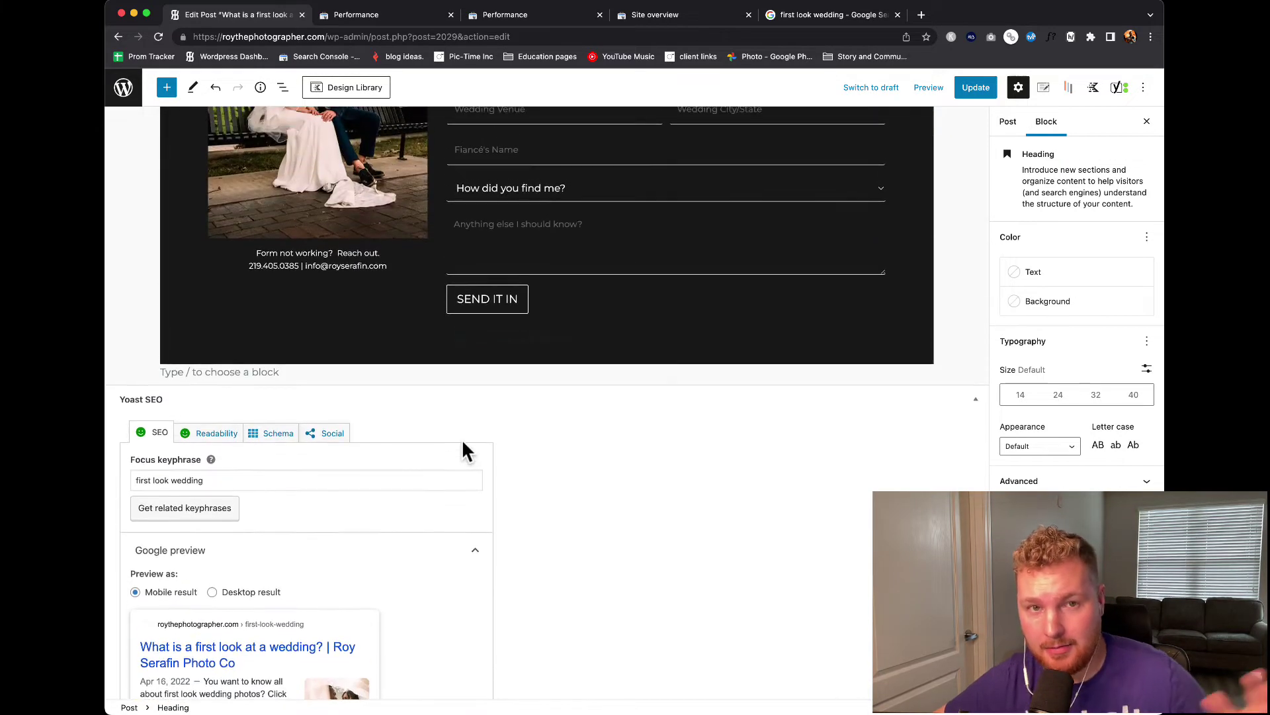
{"action": "scroll", "coordinate": [462, 439], "scroll_direction": "down", "scroll_amount": 6}
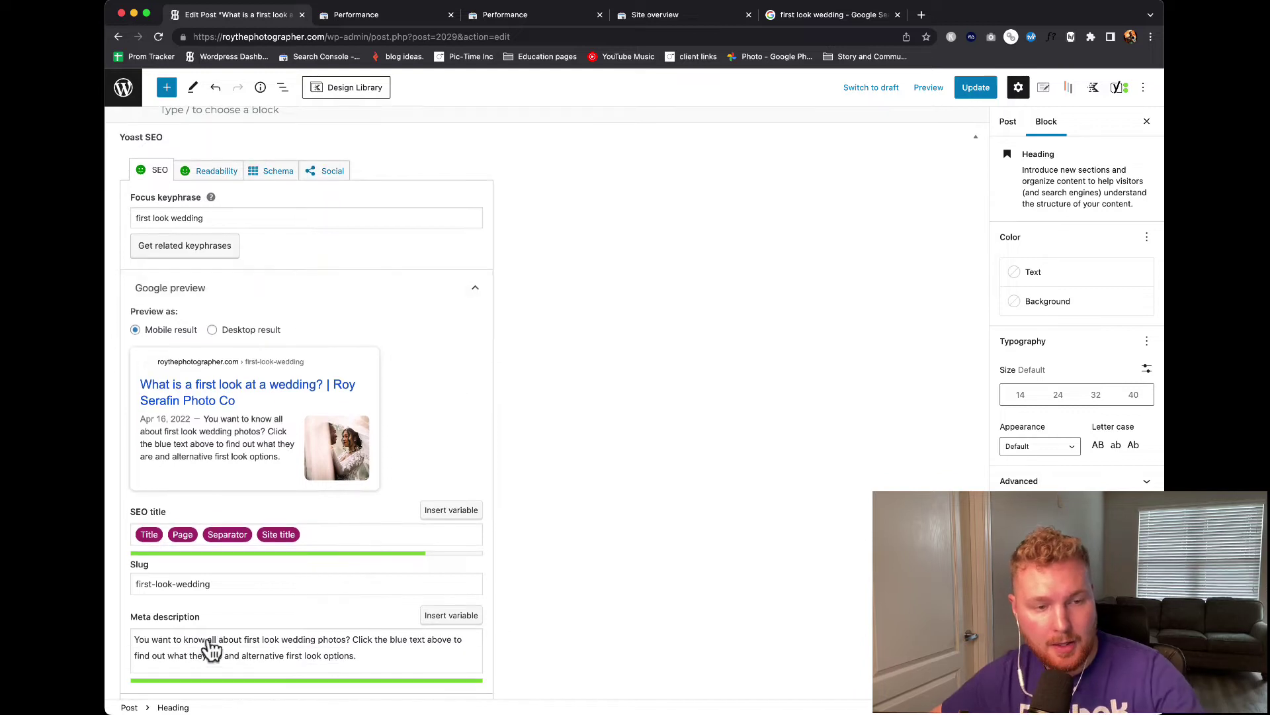
{"action": "scroll", "coordinate": [345, 641], "scroll_direction": "down", "scroll_amount": 1}
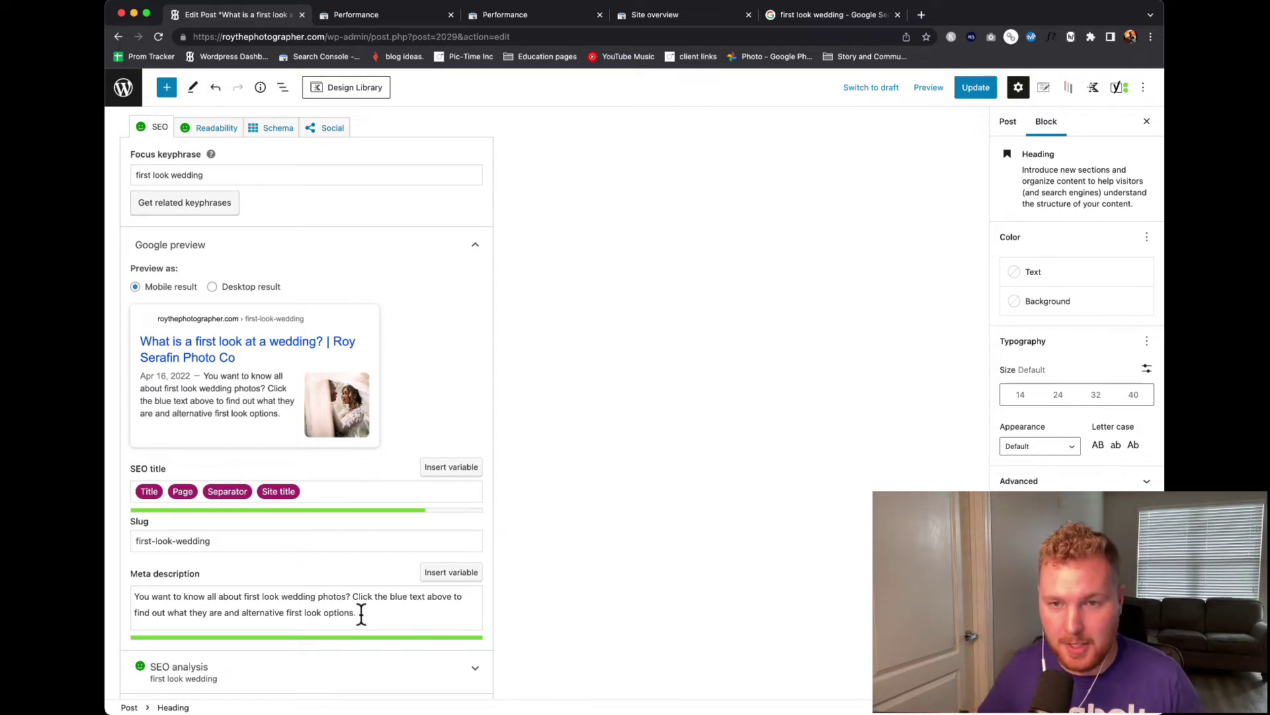
{"action": "left_click_drag", "start_coordinate": [388, 604], "coordinate": [134, 598]}
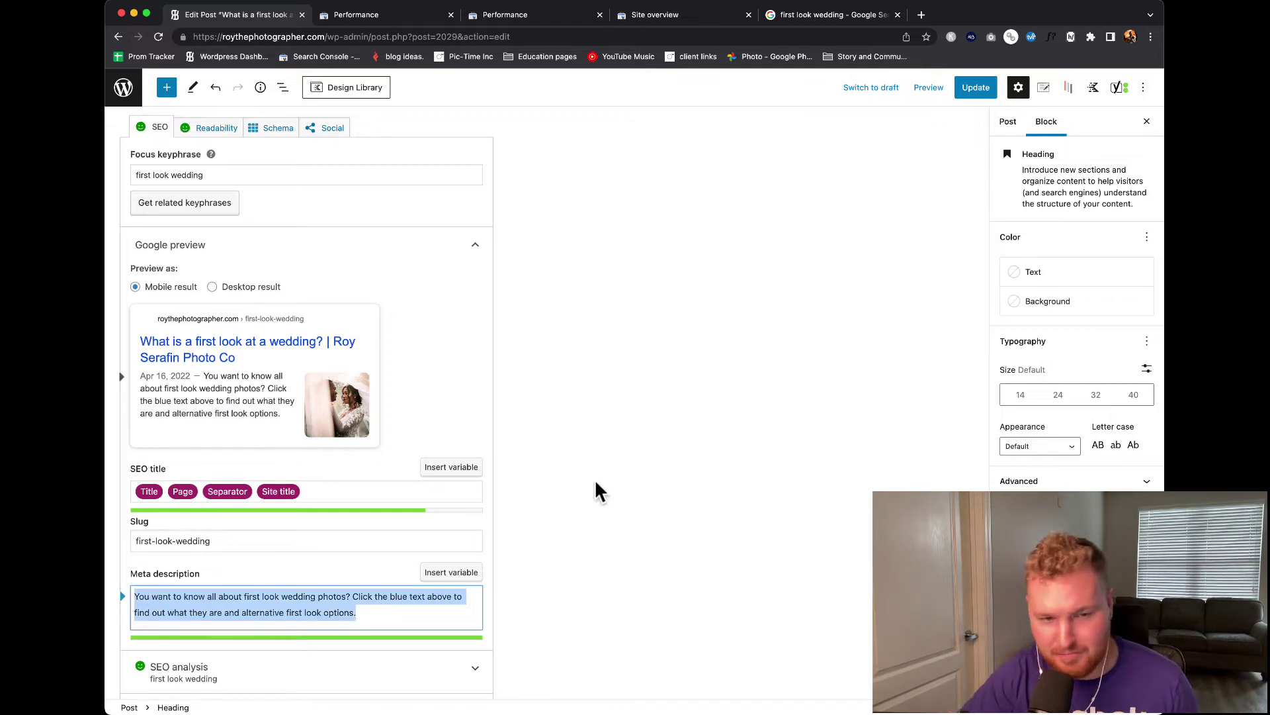
{"action": "key", "text": "BackSpace"}
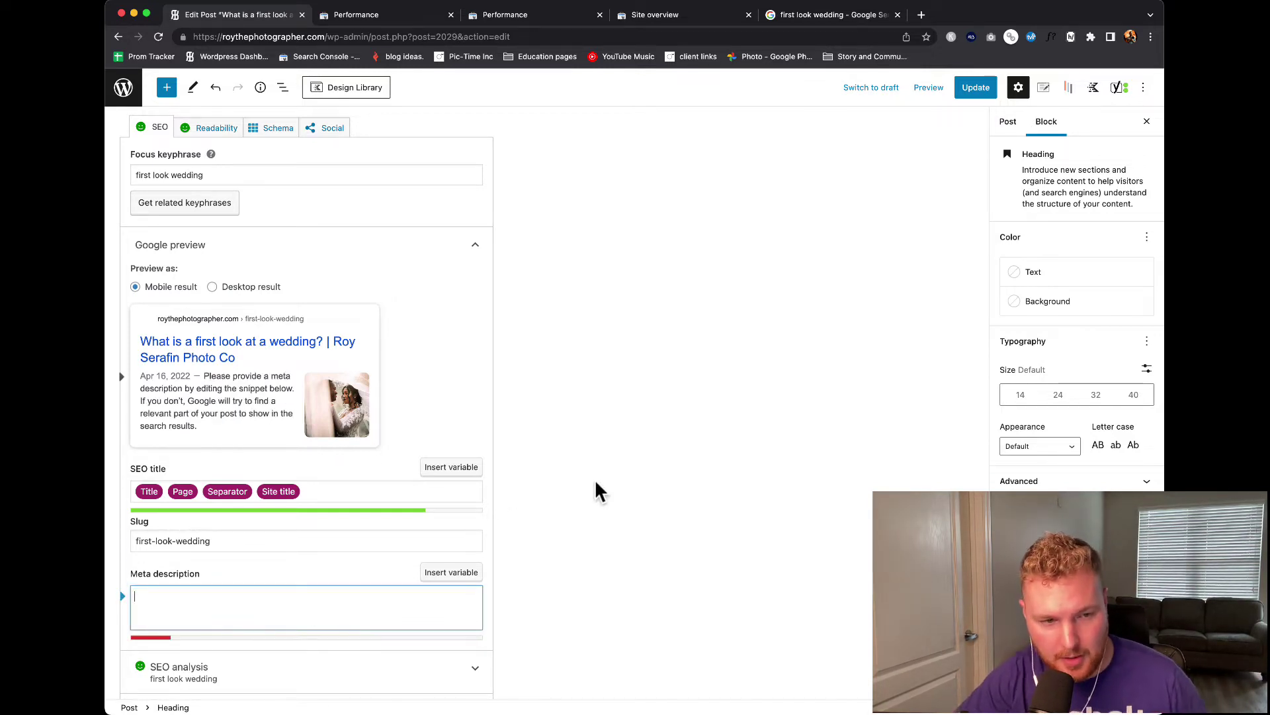
{"action": "type", "text": "Everything"}
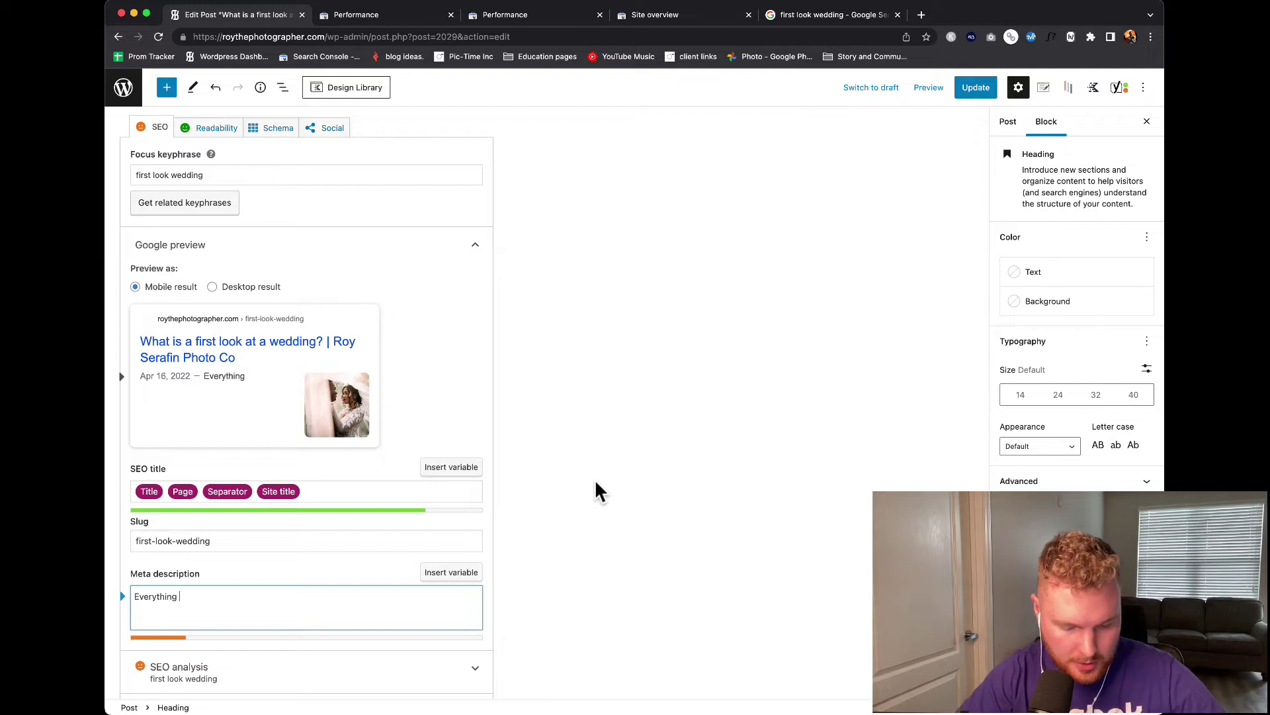
{"action": "type", "text": " you need to know about having"}
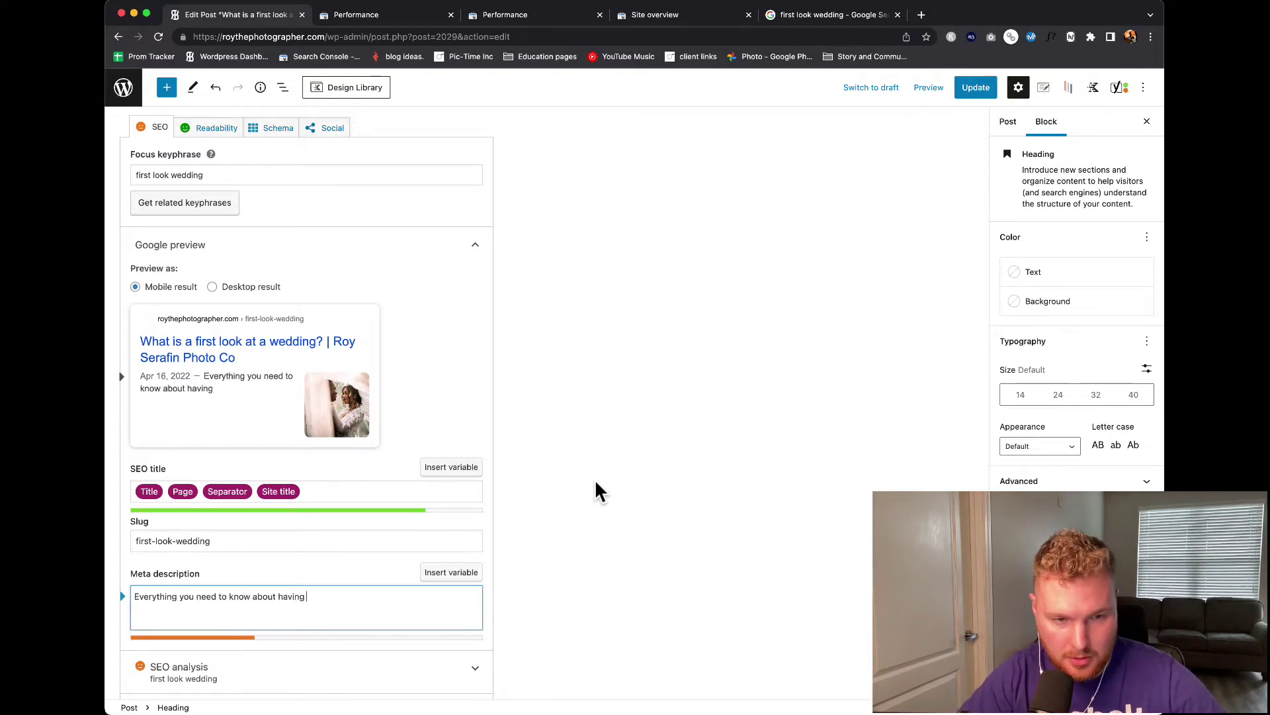
{"action": "type", "text": " a first lo"}
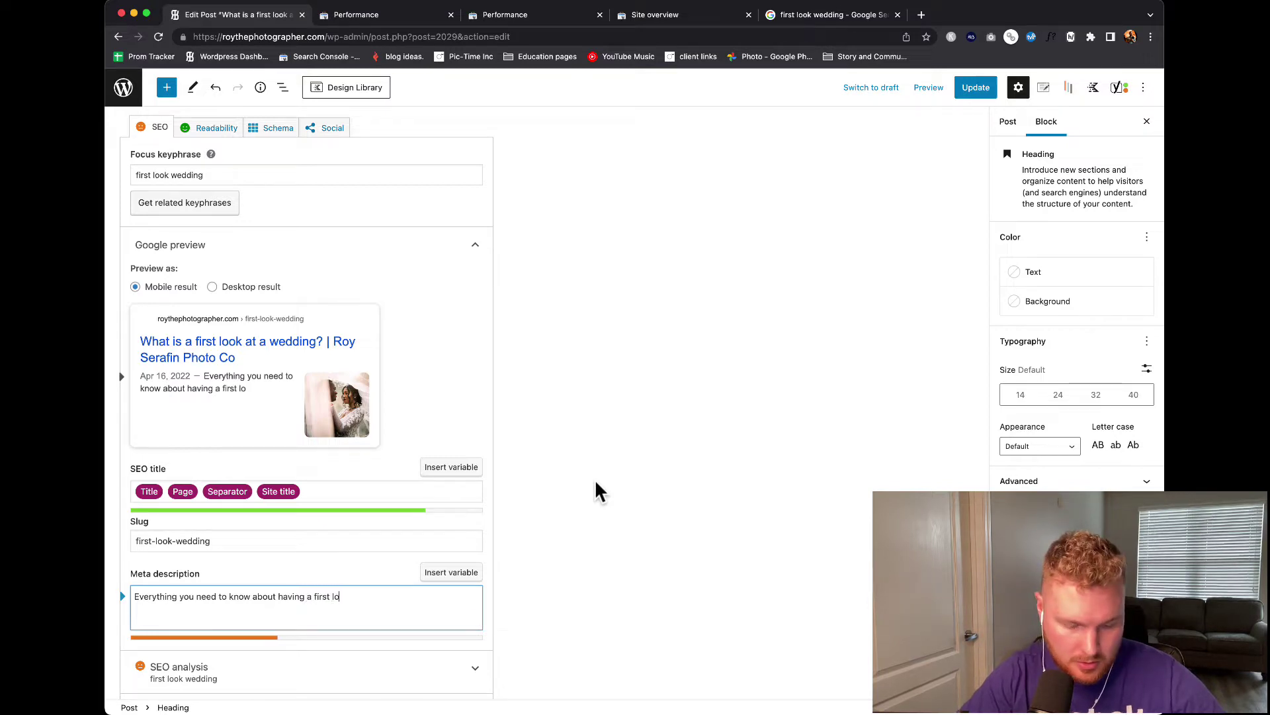
{"action": "type", "text": "ok at your wedding."}
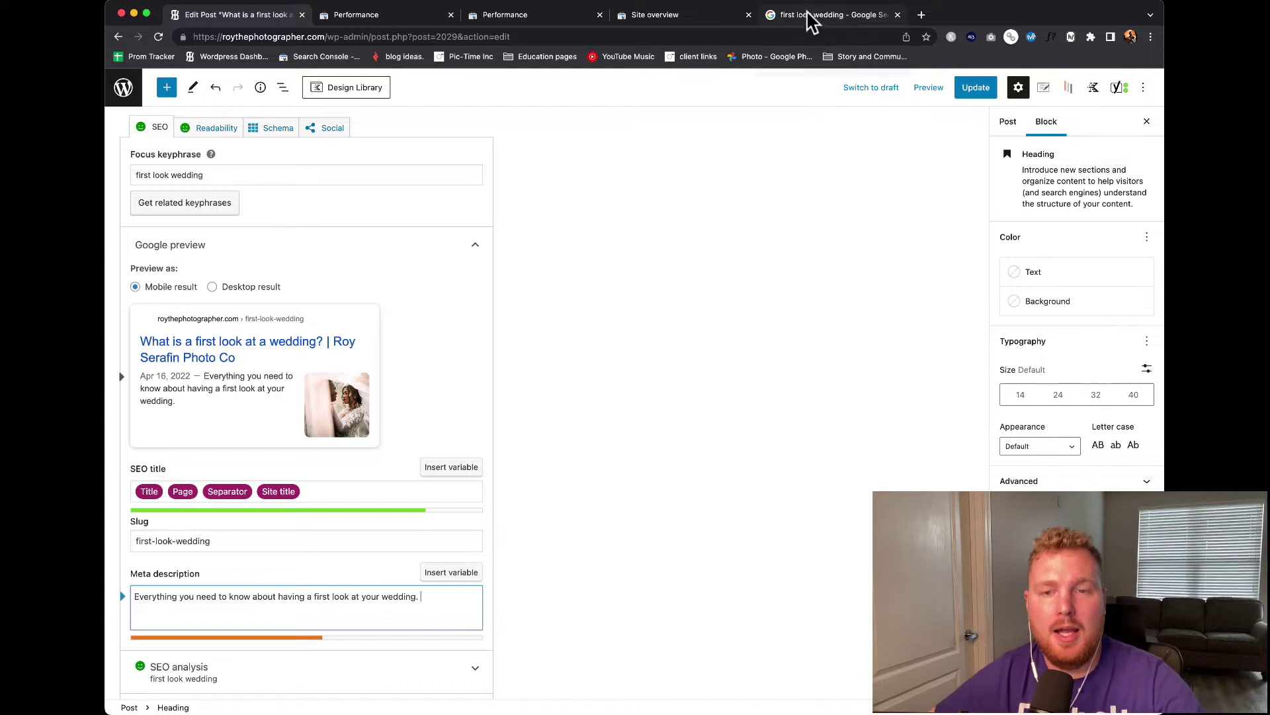
{"action": "left_click", "coordinate": [325, 628]}
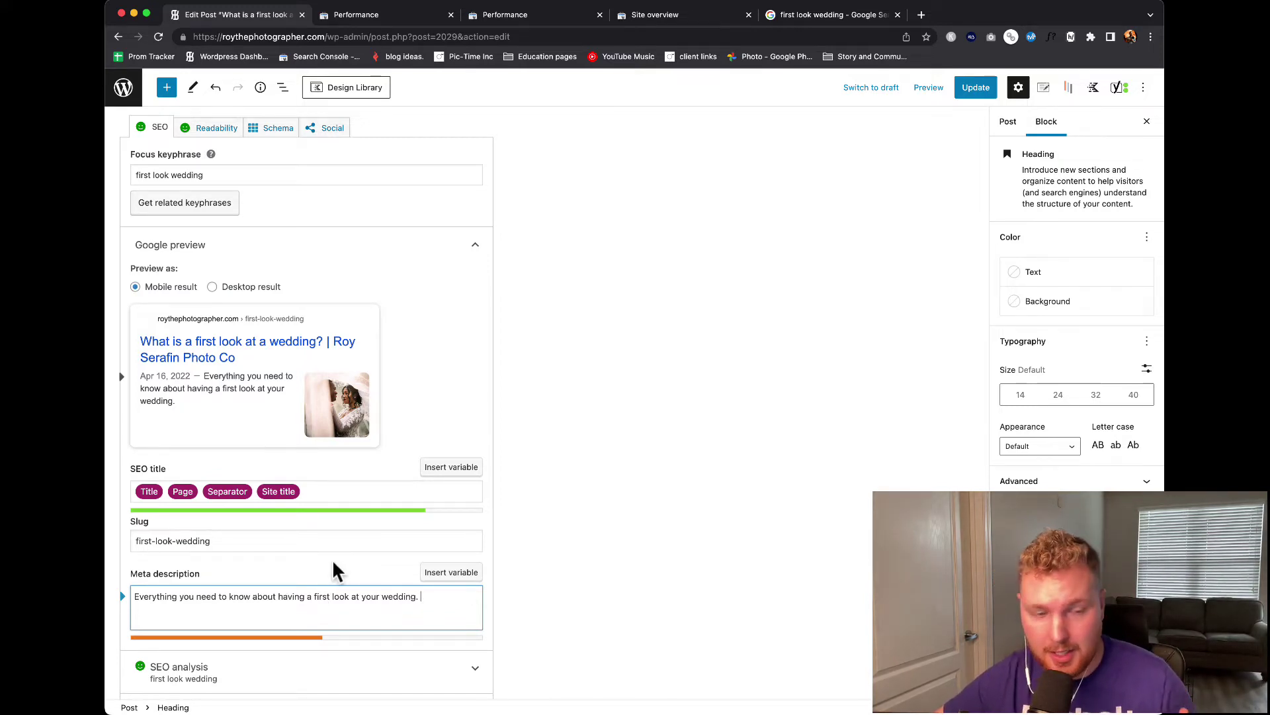
Switch to the first look post's Search Console performance report and examine its top queries, impressions and average position
{"action": "left_click", "coordinate": [669, 16]}
{"action": "left_click", "coordinate": [504, 16]}
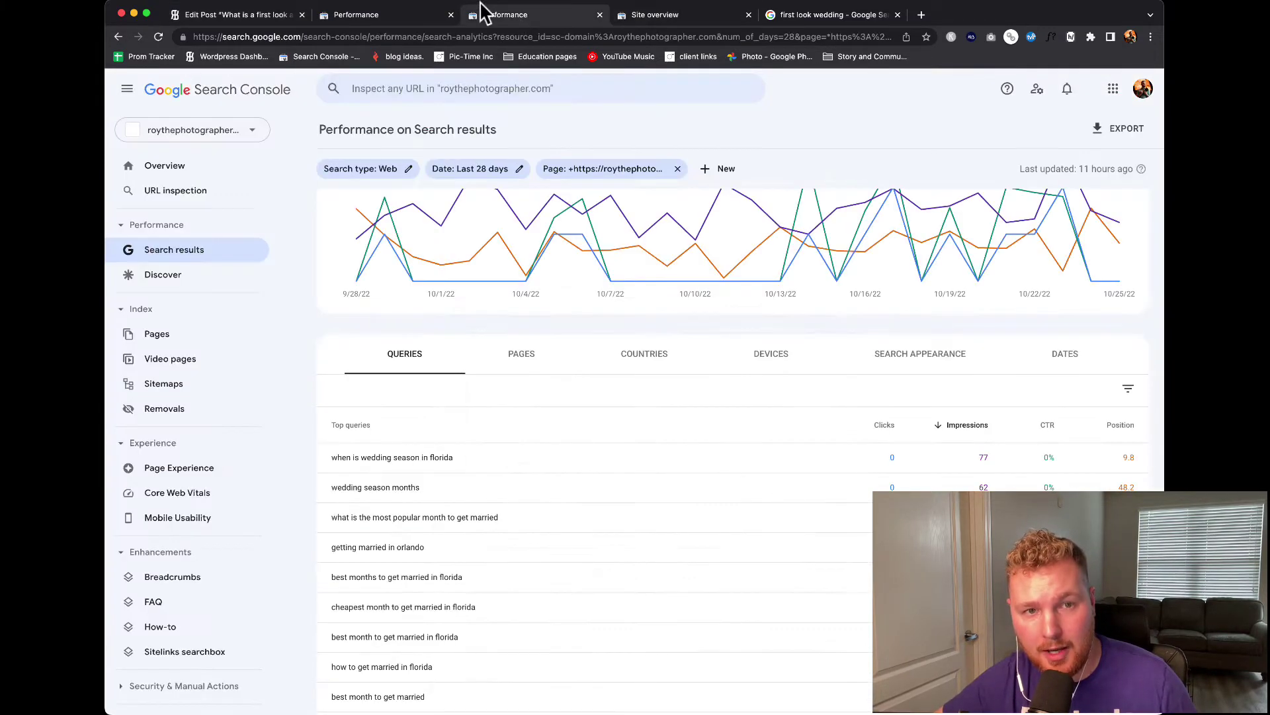
{"action": "left_click", "coordinate": [366, 18]}
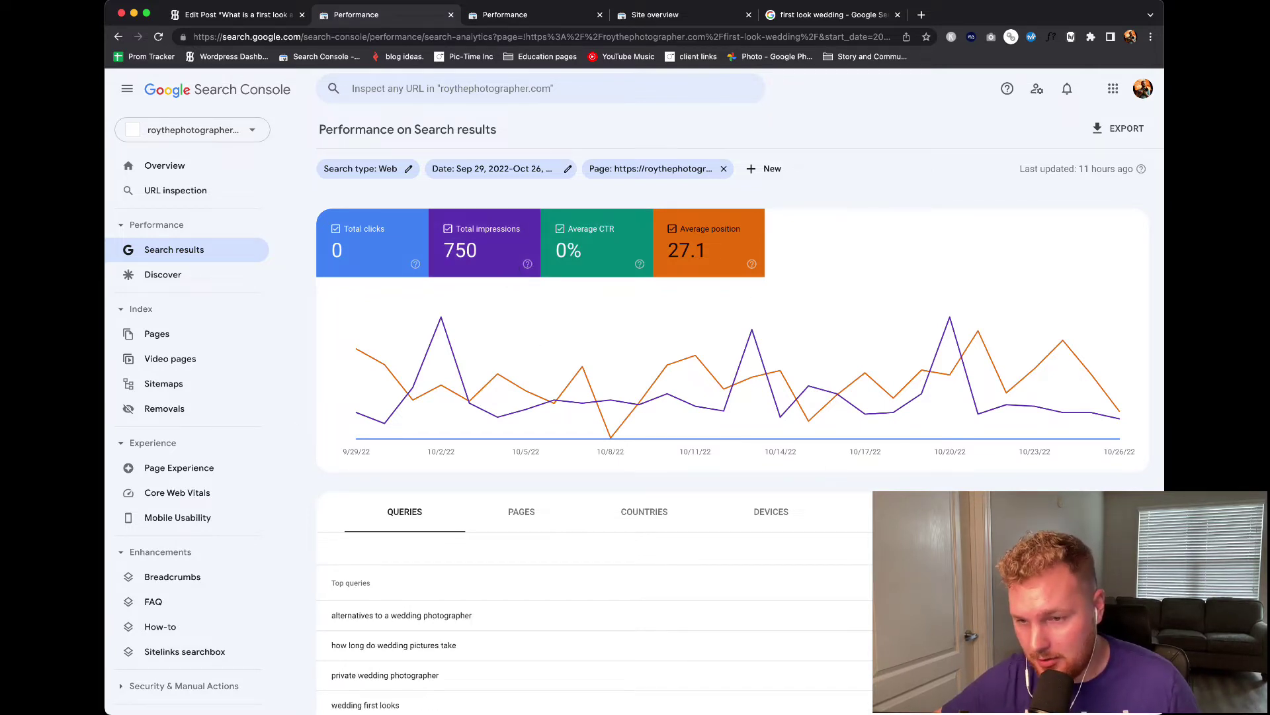
{"action": "scroll", "coordinate": [595, 614], "scroll_direction": "down", "scroll_amount": 2}
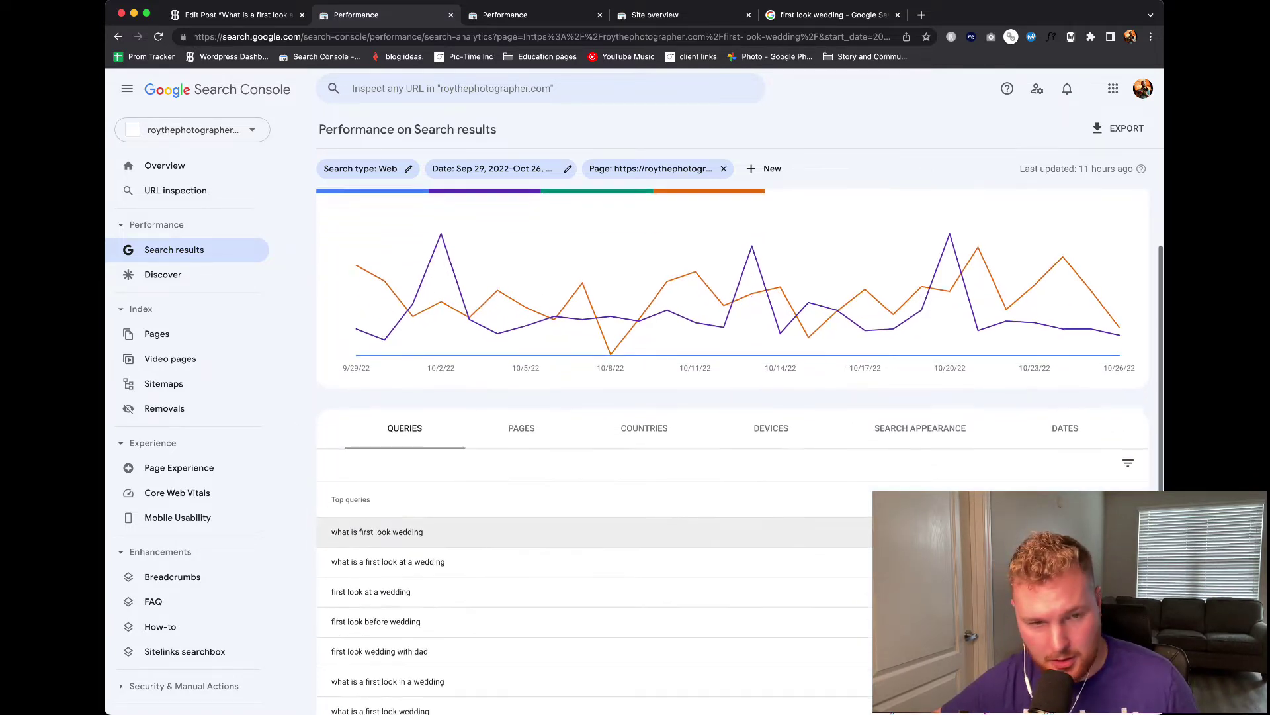
{"action": "scroll", "coordinate": [595, 529], "scroll_direction": "down", "scroll_amount": 3}
{"action": "scroll", "coordinate": [596, 530], "scroll_direction": "up", "scroll_amount": 4}
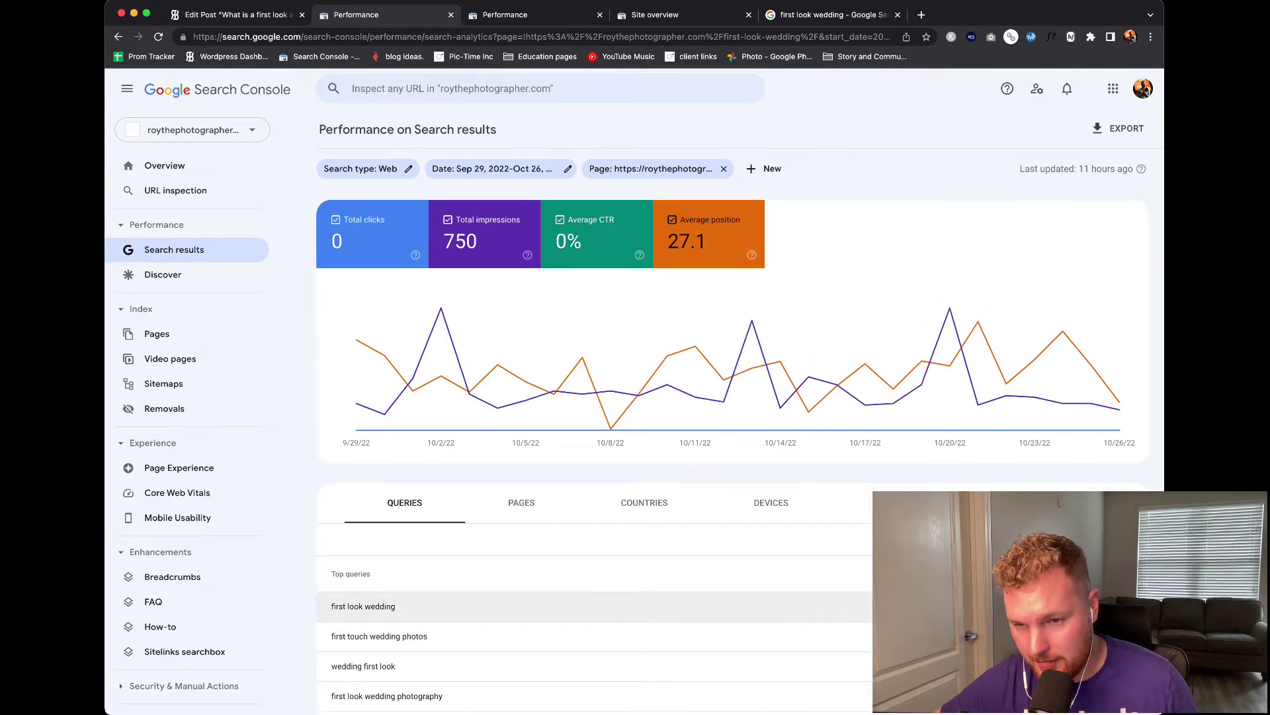
{"action": "scroll", "coordinate": [595, 606], "scroll_direction": "down", "scroll_amount": 2}
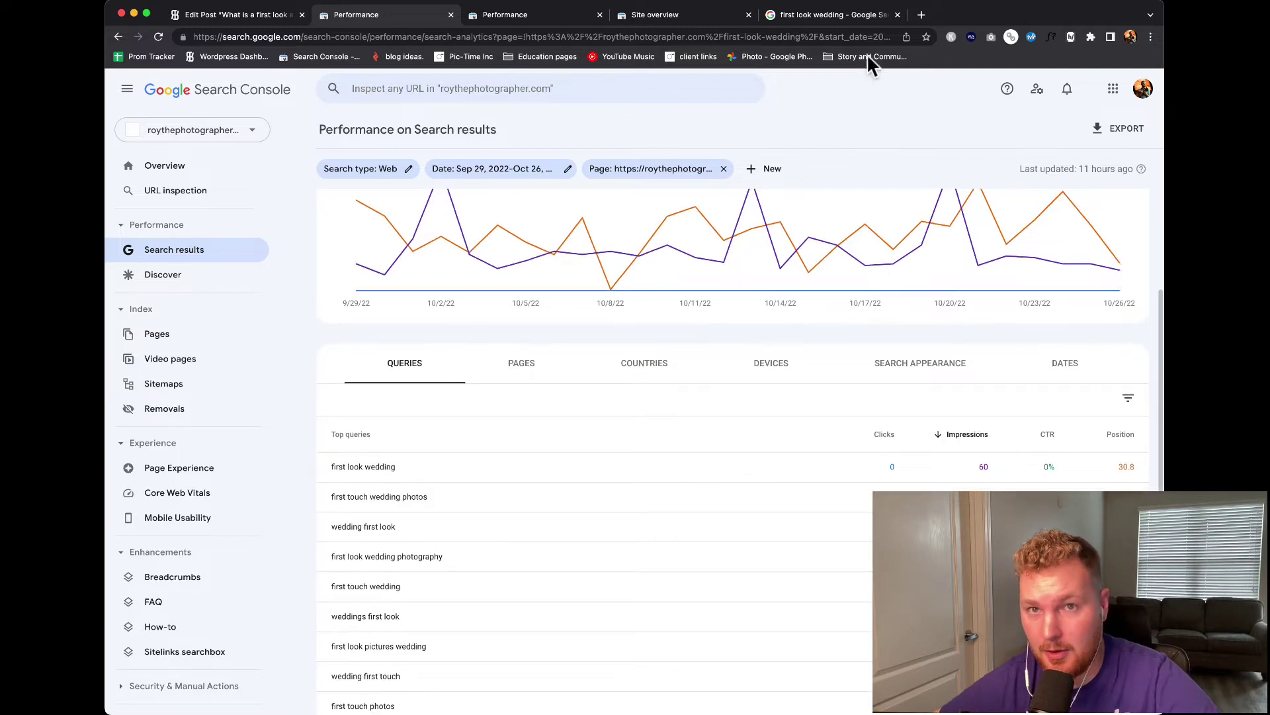
Check the "first look wedding" search results, then locate the "First touch" heading in the post's wedding first look alternatives section
{"action": "left_click", "coordinate": [841, 9]}
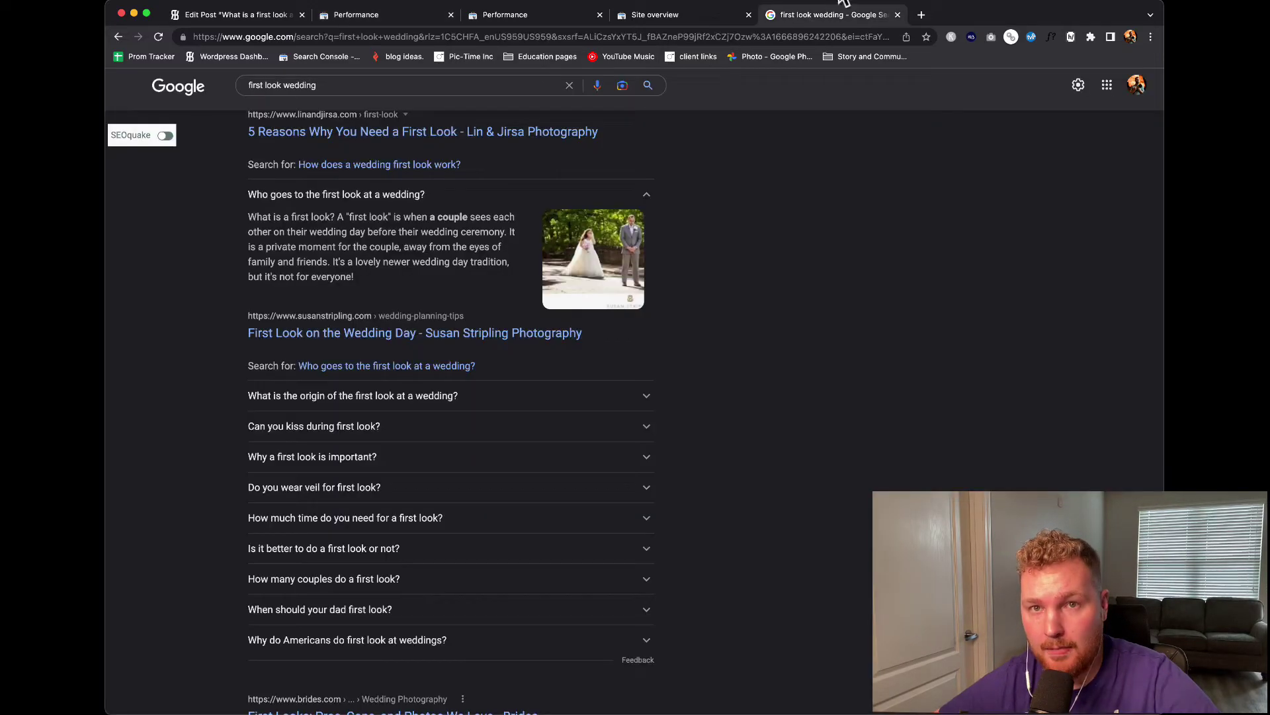
{"action": "left_click", "coordinate": [268, 18]}
{"action": "scroll", "coordinate": [455, 215], "scroll_direction": "up", "scroll_amount": 10}
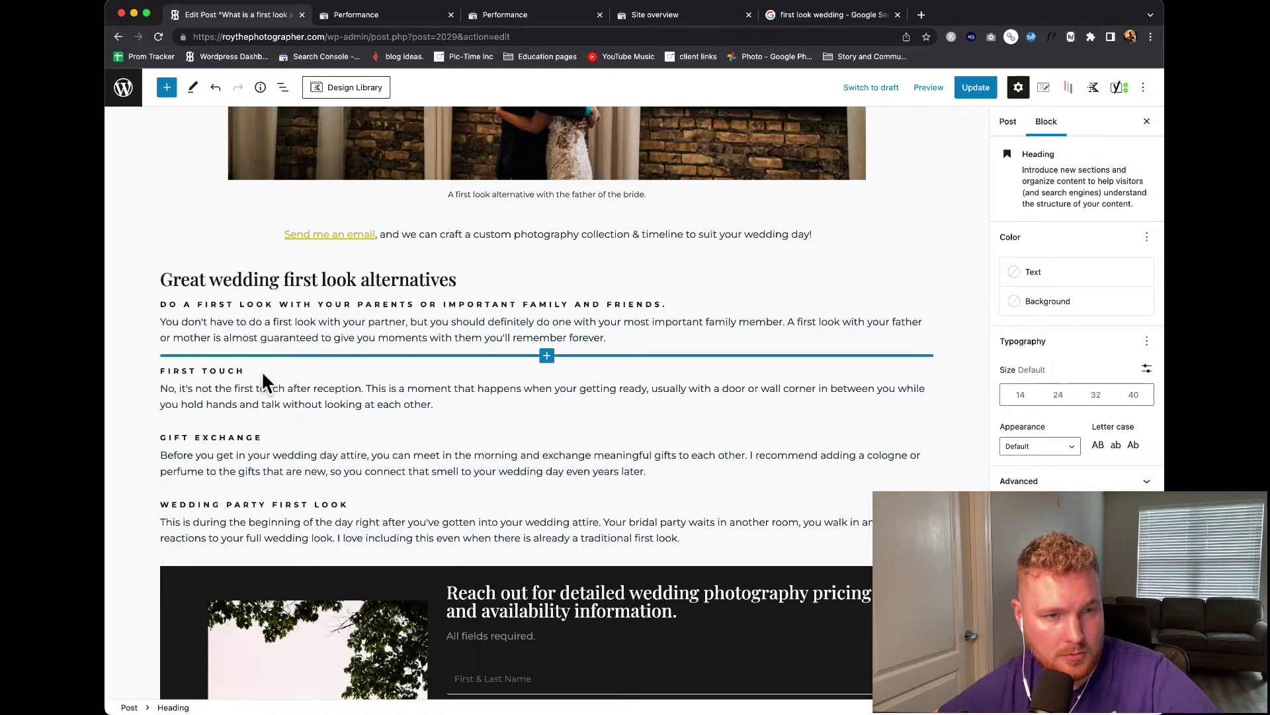
{"action": "left_click_drag", "start_coordinate": [247, 372], "coordinate": [182, 372]}
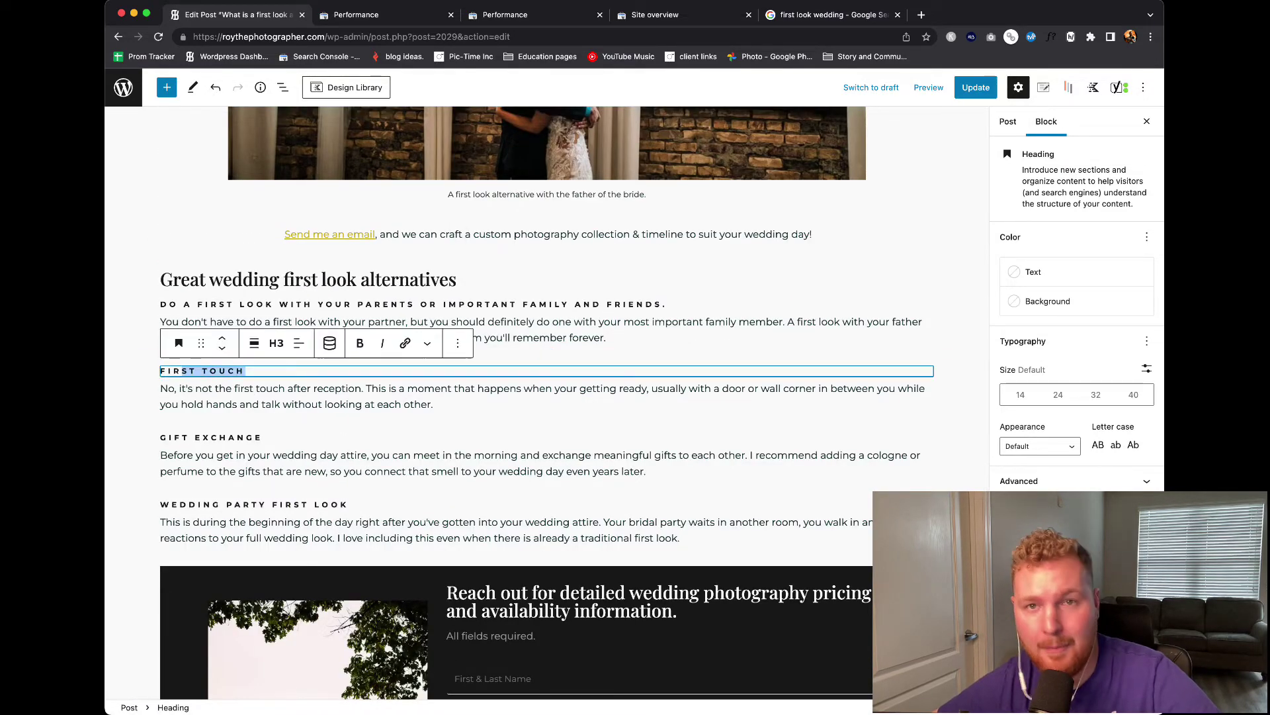
Close the performance report with the Florida wedding season queries and return to the first look post's top queries
{"action": "left_click", "coordinate": [804, 20]}
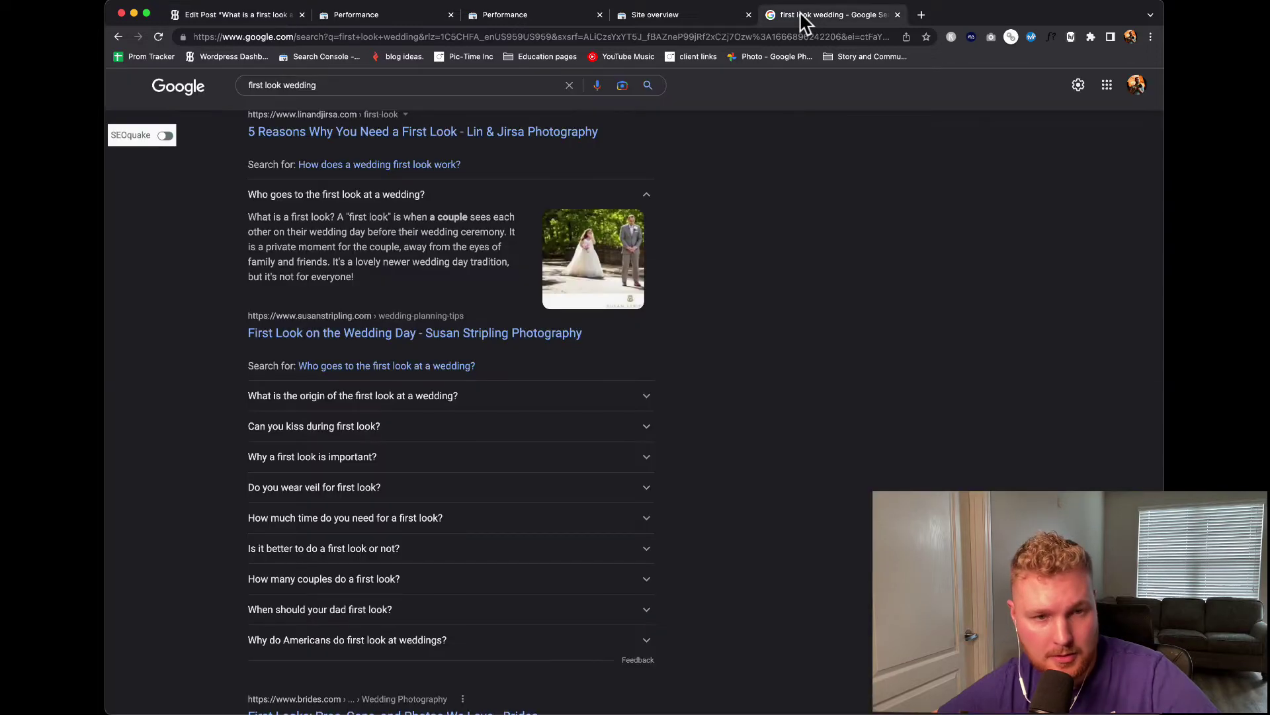
{"action": "left_click", "coordinate": [675, 19]}
{"action": "left_click", "coordinate": [538, 17]}
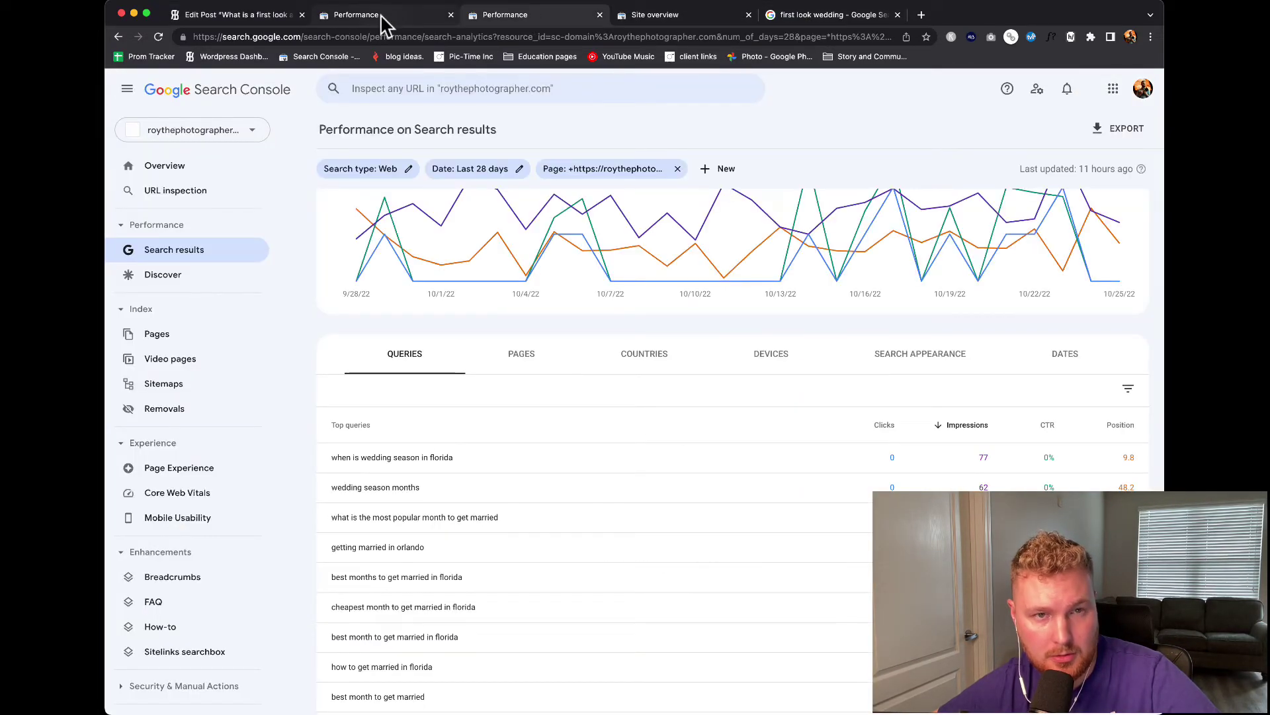
{"action": "left_click", "coordinate": [599, 15]}
{"action": "left_click", "coordinate": [411, 20]}
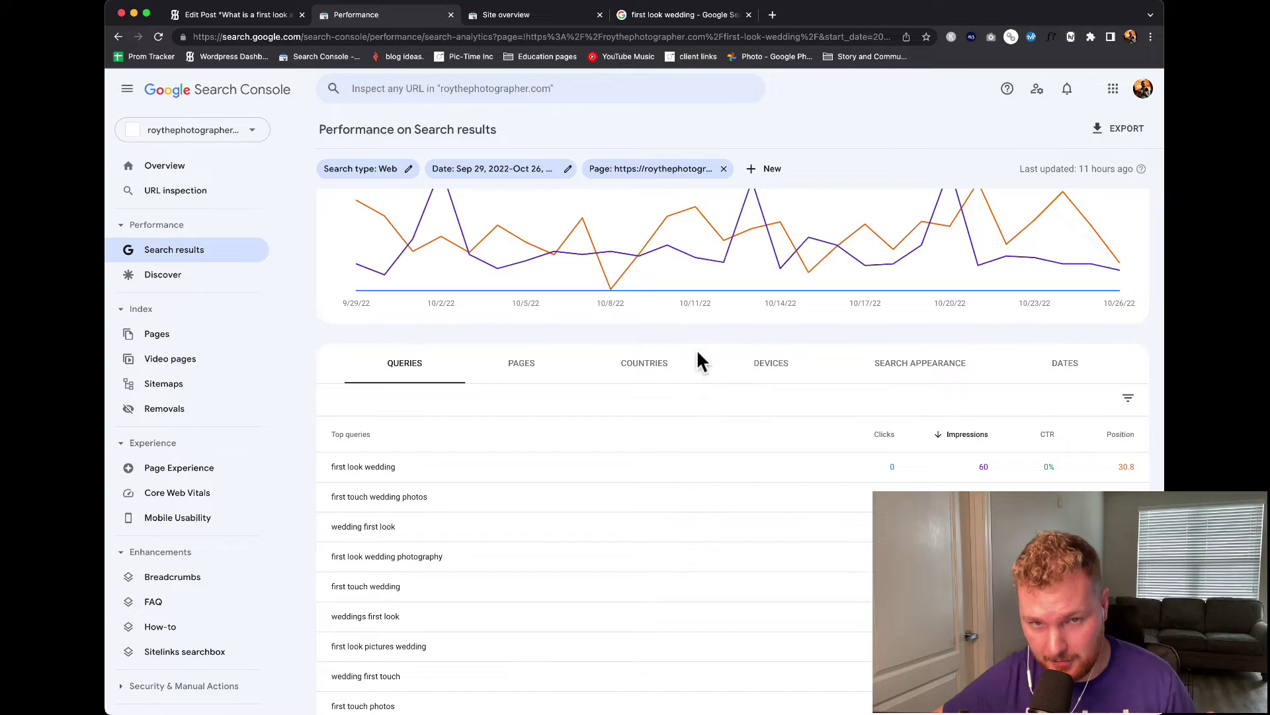
{"action": "scroll", "coordinate": [700, 358], "scroll_direction": "up", "scroll_amount": 3}
{"action": "scroll", "coordinate": [700, 358], "scroll_direction": "down", "scroll_amount": 4}
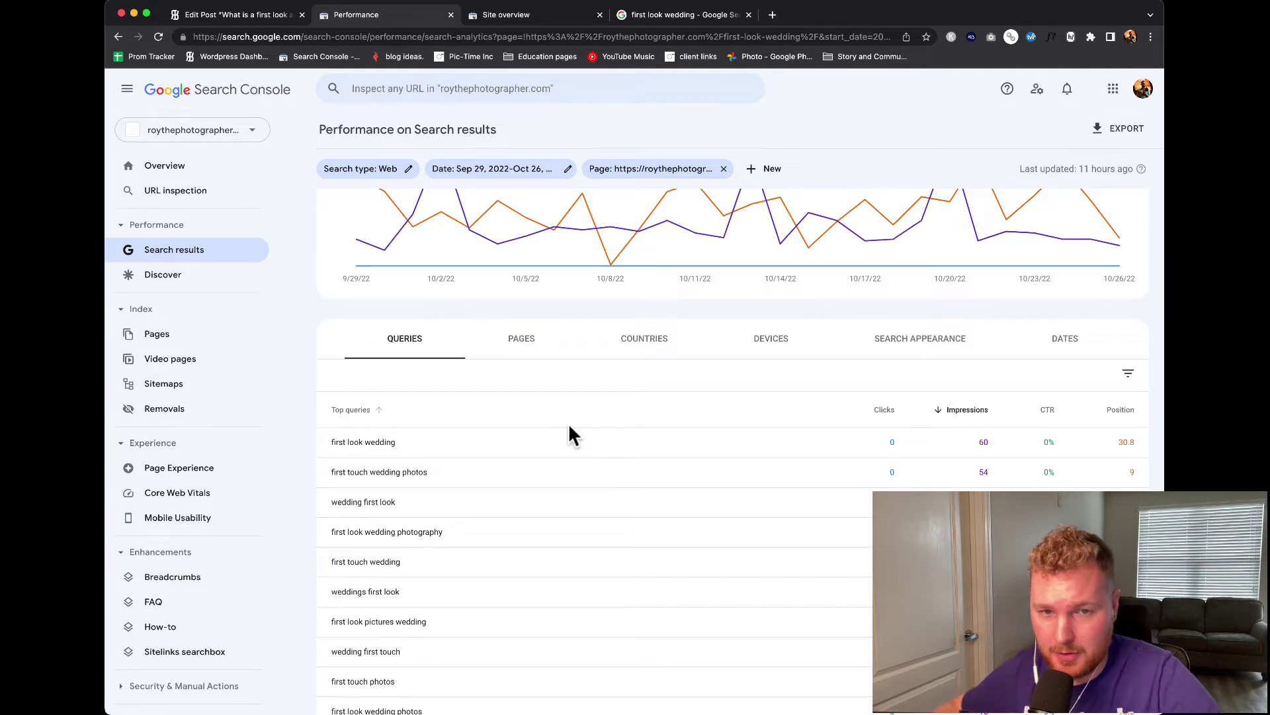
Open semrush.com in a new browser tab and run a US Keyword Overview for "first look wedding"
{"action": "left_click", "coordinate": [772, 14]}
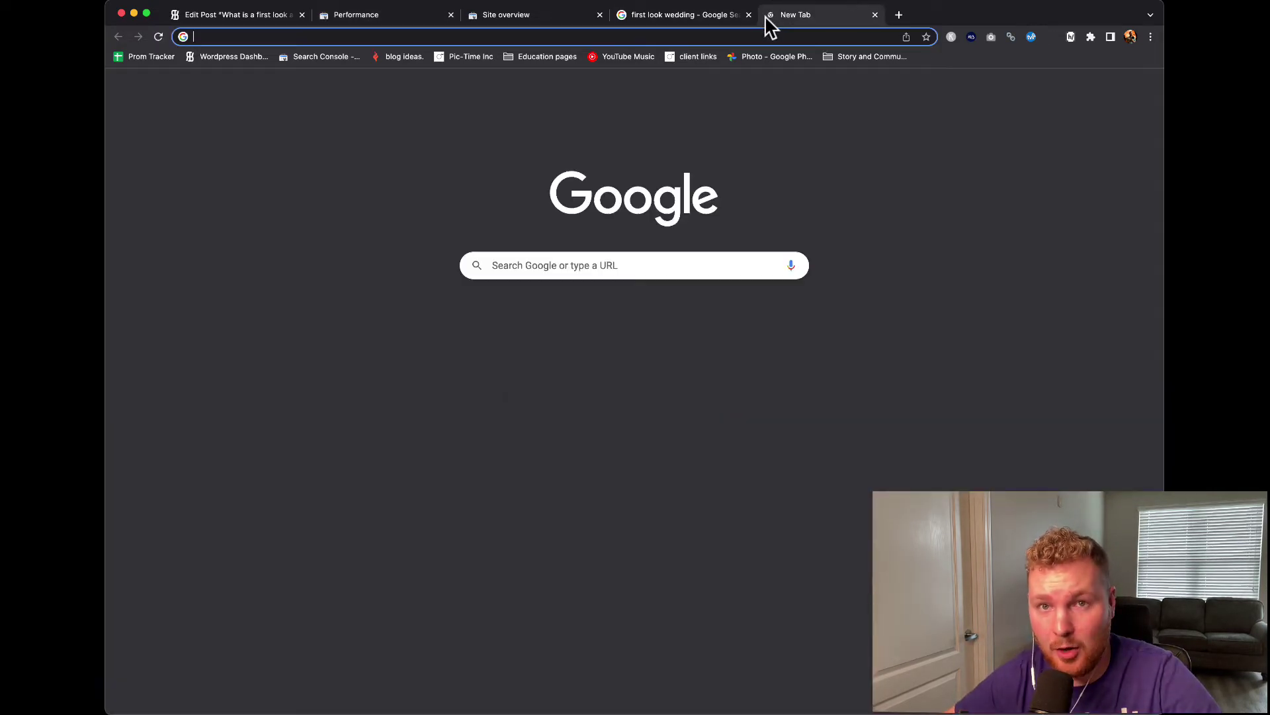
{"action": "type", "text": "semrush.com"}
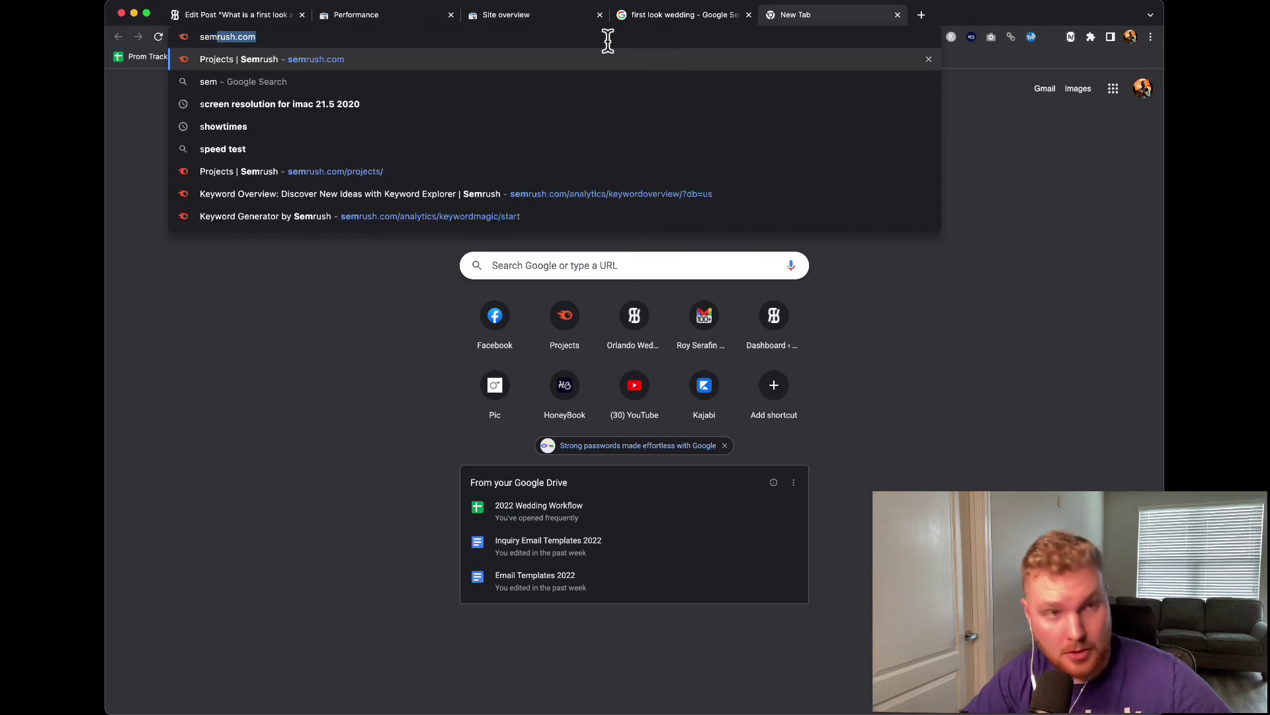
{"action": "key", "text": "Return"}
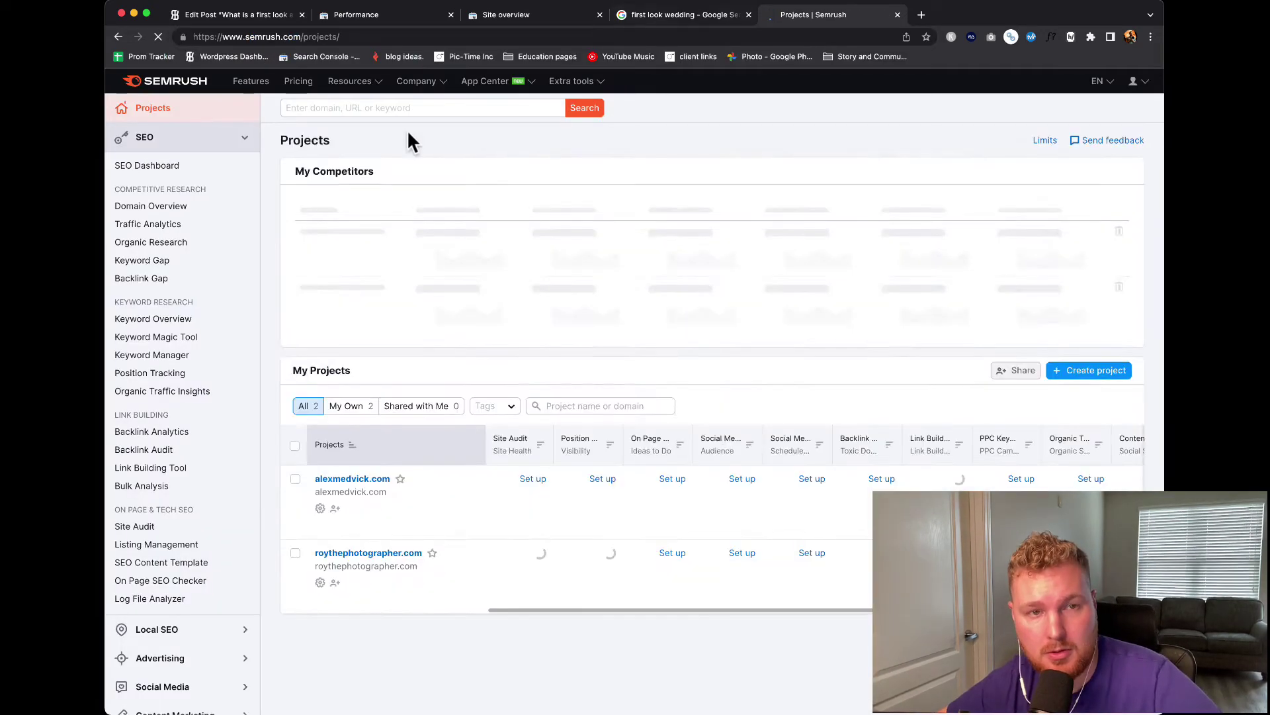
{"action": "left_click", "coordinate": [185, 320]}
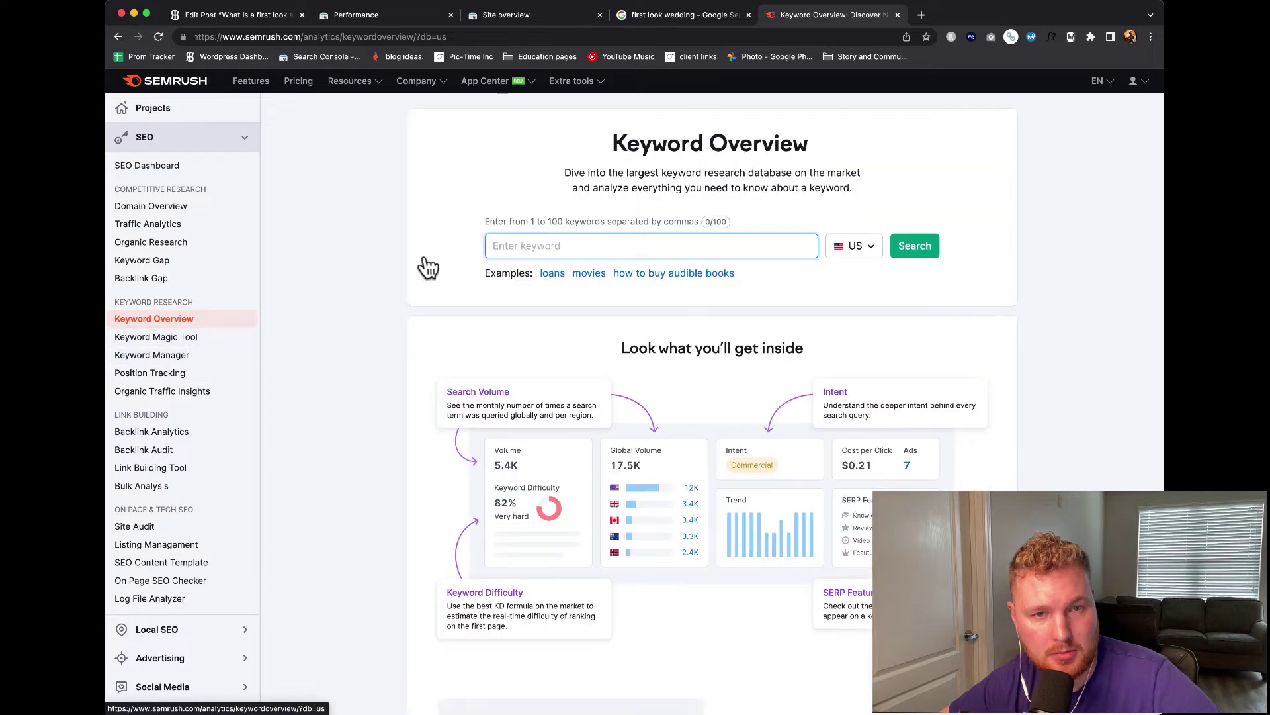
{"action": "type", "text": "first"}
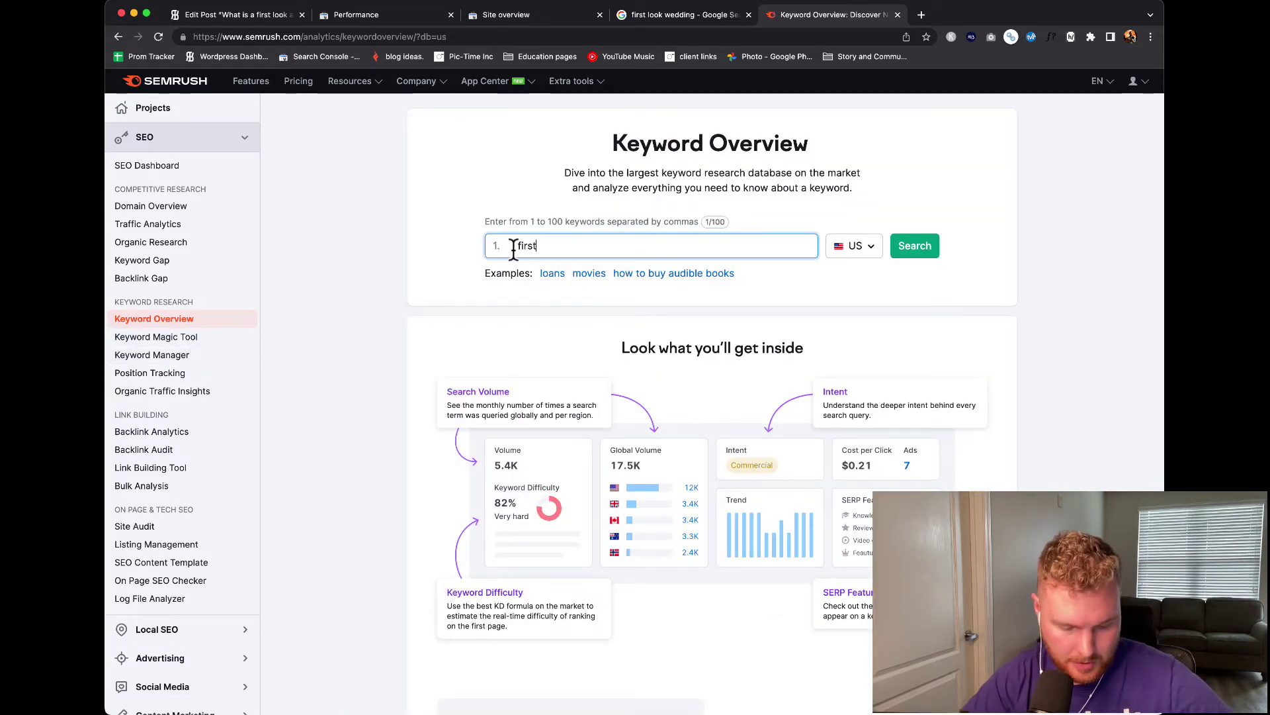
{"action": "type", "text": " look wedding"}
{"action": "key", "text": "Return"}
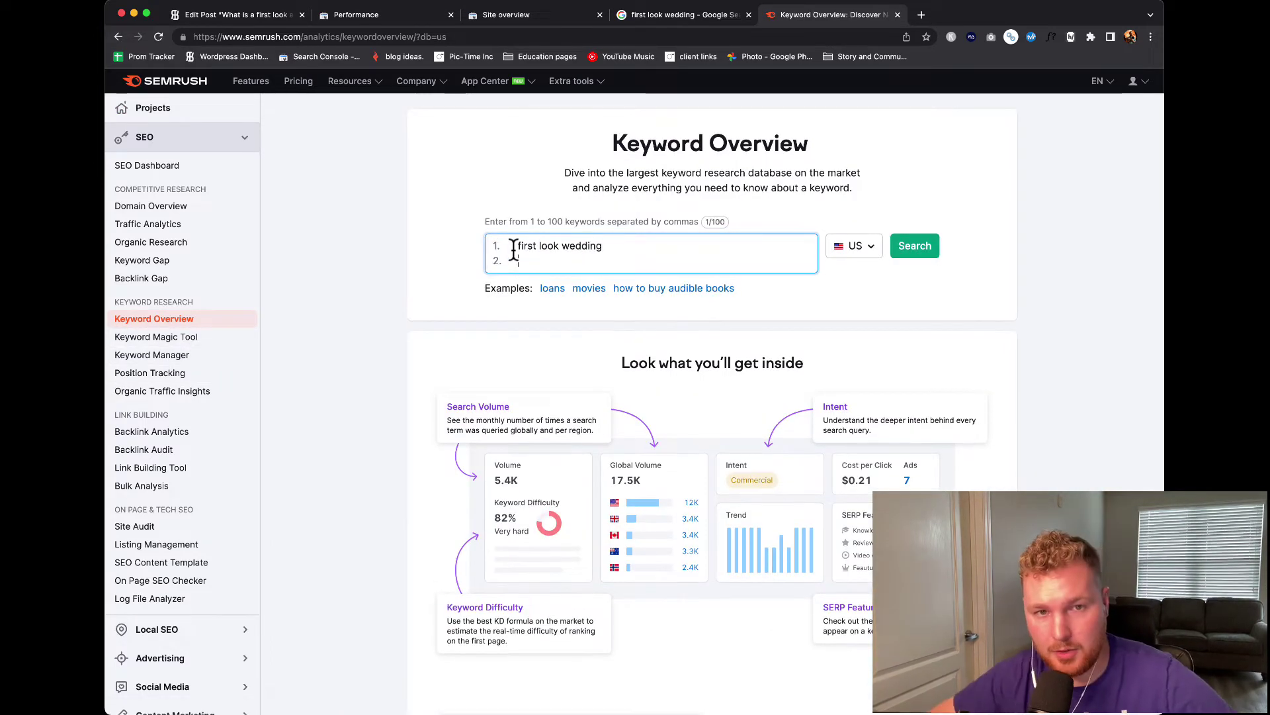
{"action": "left_click", "coordinate": [926, 247]}
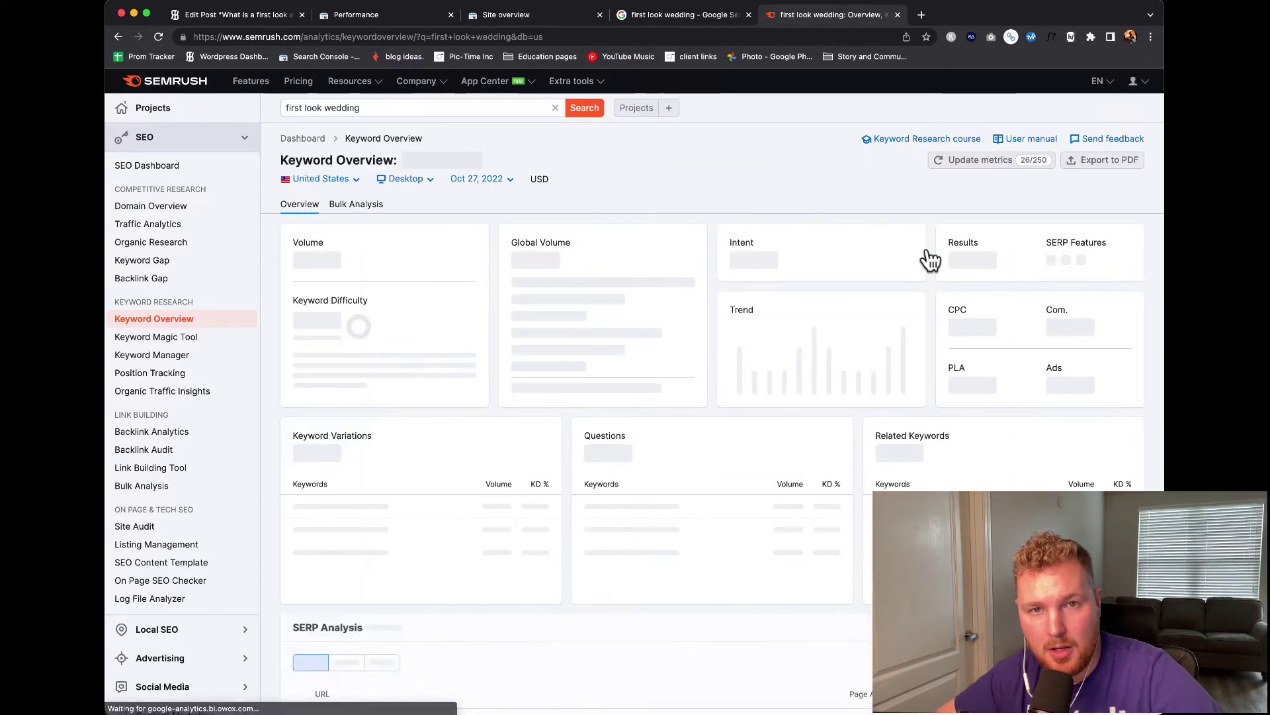
Examine the volume, difficulty and question data for "first look wedding", and open the full list of keyword variations
{"action": "scroll", "coordinate": [927, 251], "scroll_direction": "down", "scroll_amount": 1}
{"action": "scroll", "coordinate": [926, 248], "scroll_direction": "down", "scroll_amount": 1}
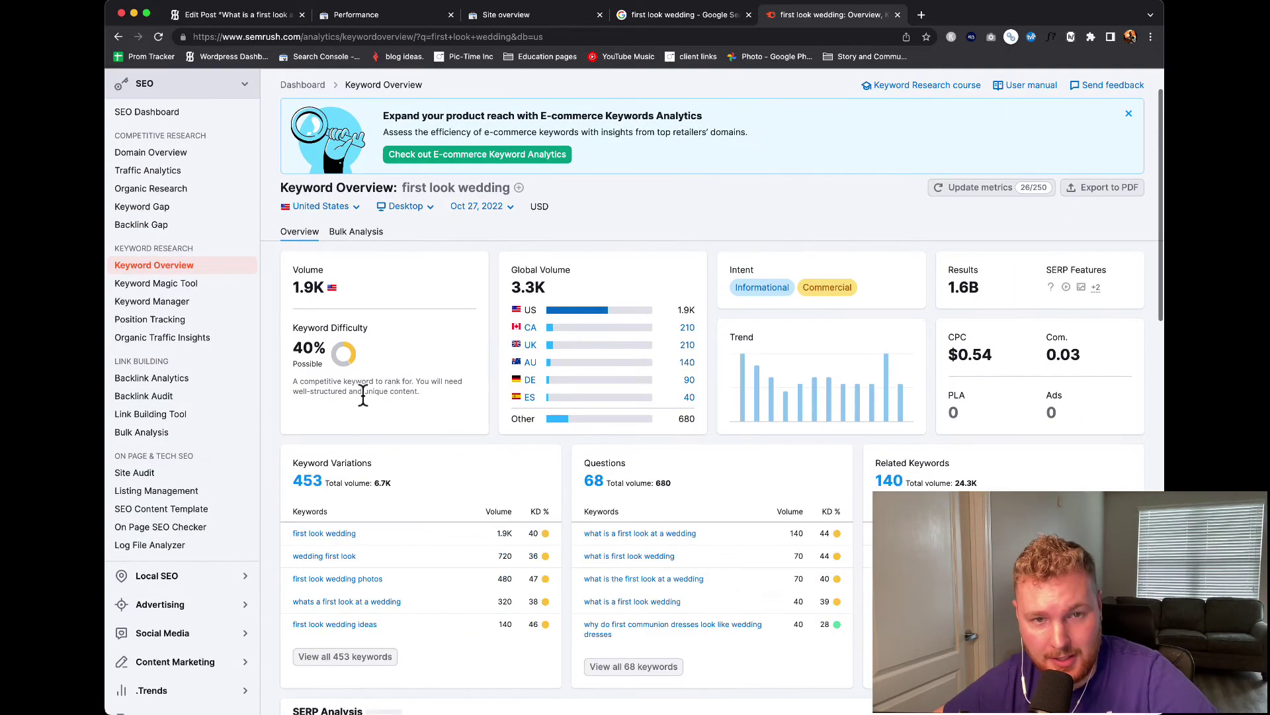
{"action": "scroll", "coordinate": [370, 397], "scroll_direction": "up", "scroll_amount": 1}
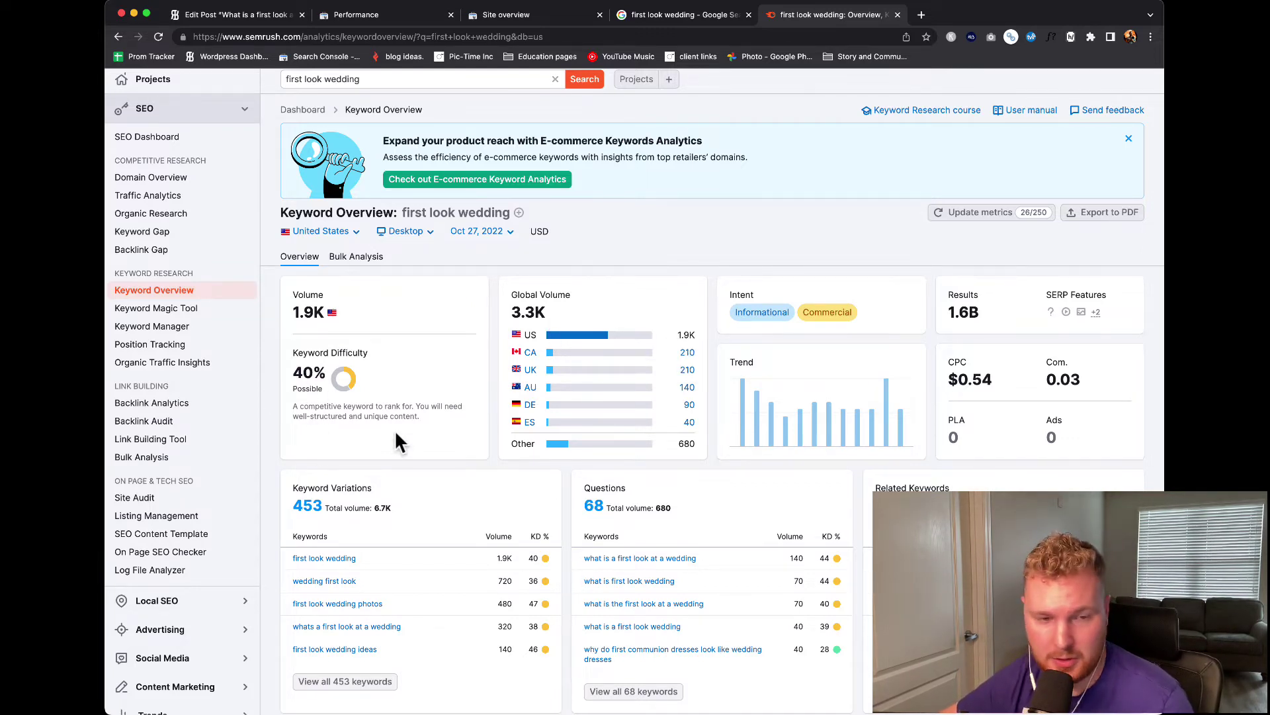
{"action": "scroll", "coordinate": [410, 477], "scroll_direction": "down", "scroll_amount": 1}
{"action": "scroll", "coordinate": [428, 503], "scroll_direction": "down", "scroll_amount": 1}
{"action": "scroll", "coordinate": [397, 516], "scroll_direction": "down", "scroll_amount": 2}
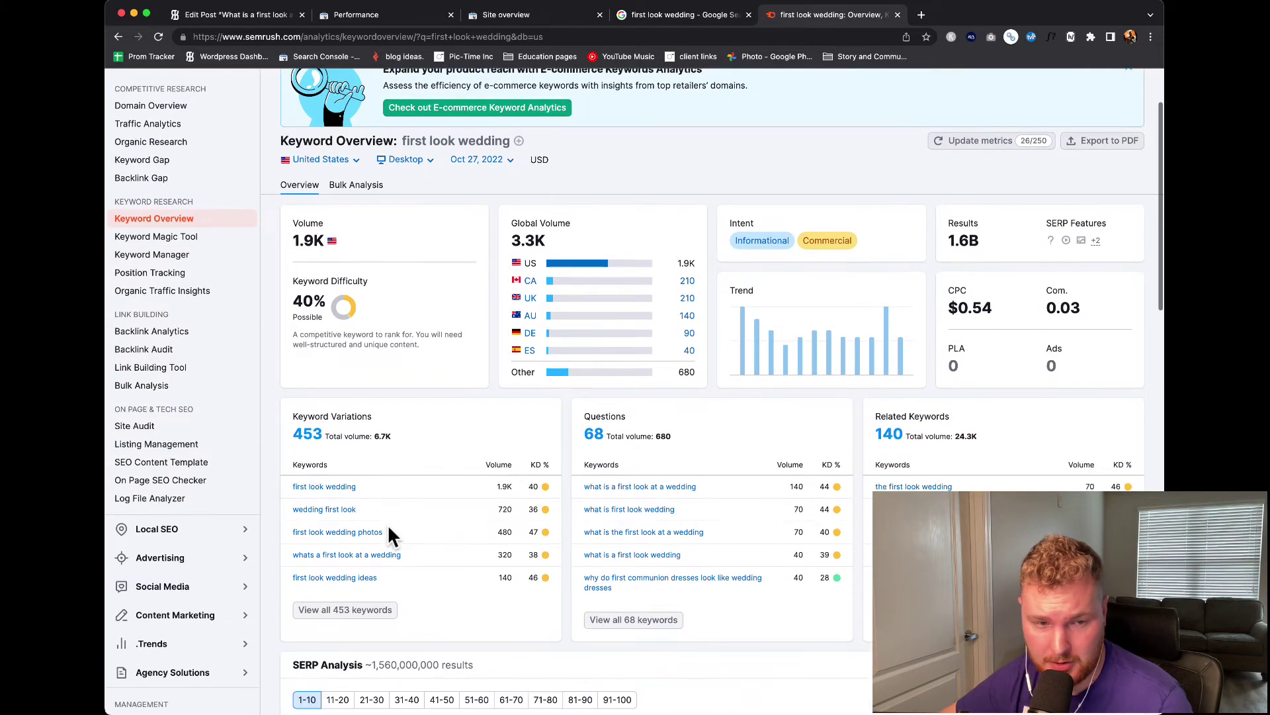
{"action": "left_click", "coordinate": [373, 610]}
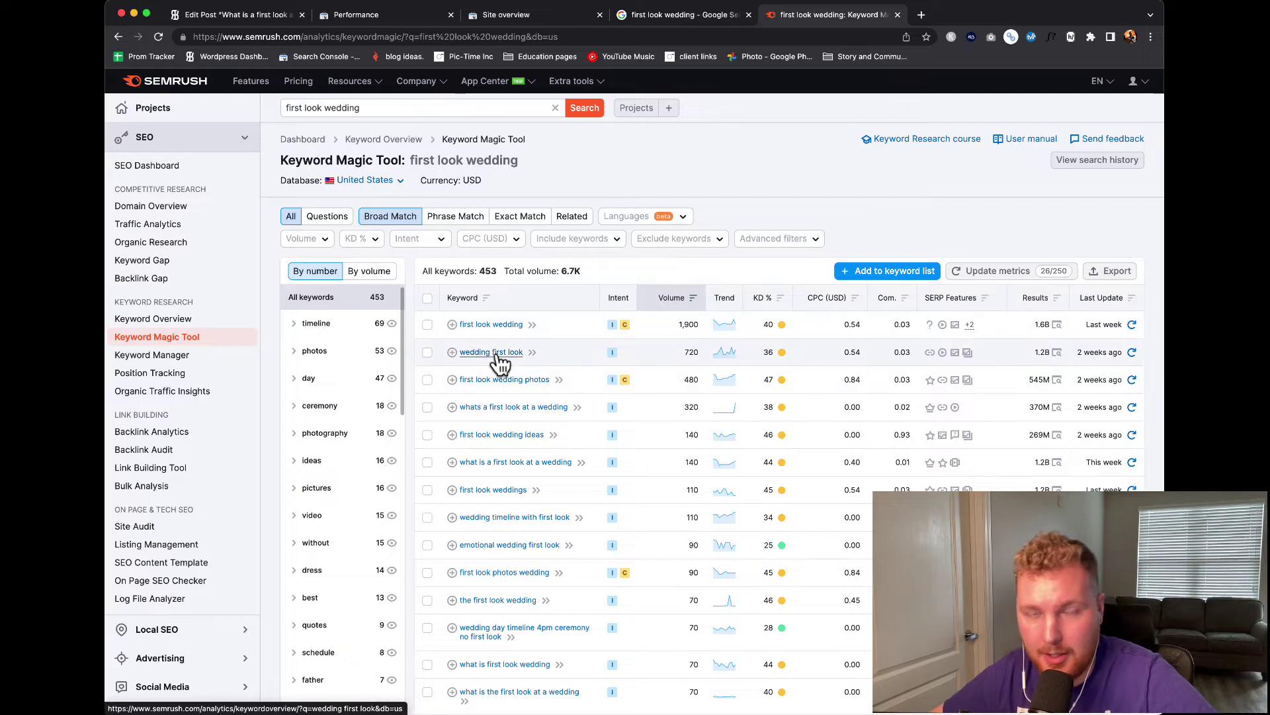
Return to the first look post's Search Console report and read through its top queries by impressions
{"action": "left_click", "coordinate": [682, 13]}
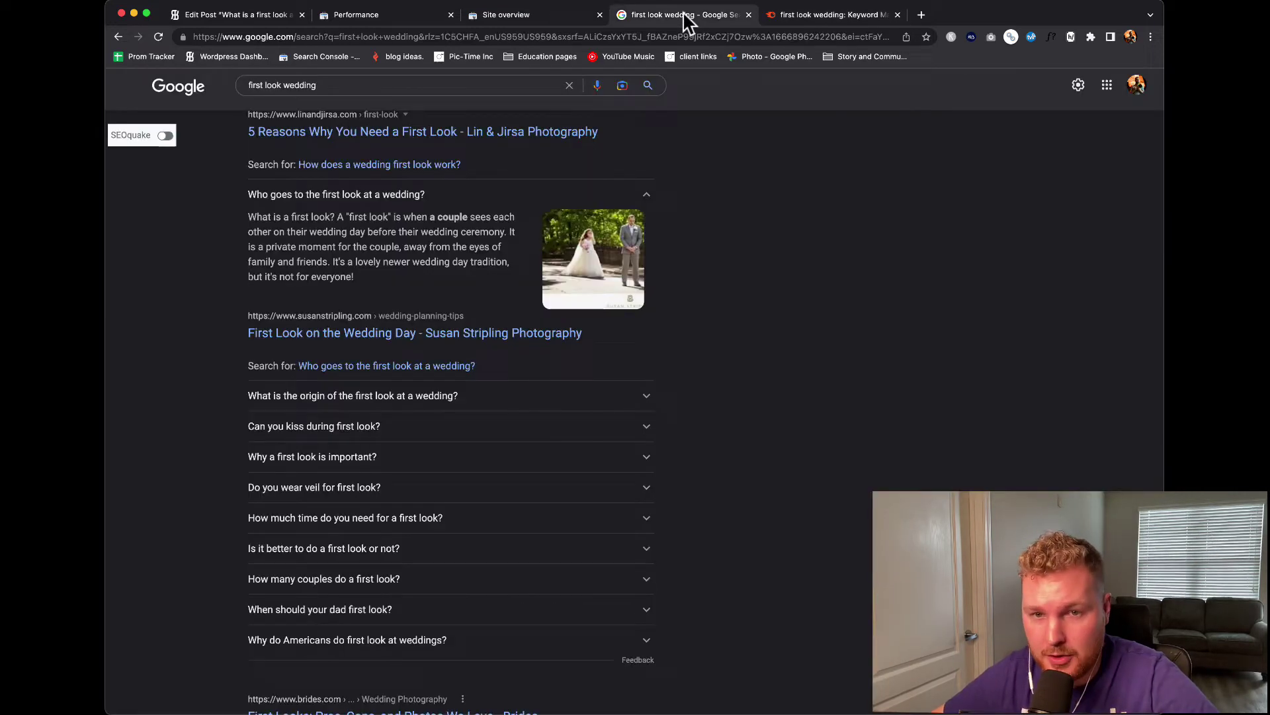
{"action": "left_click", "coordinate": [551, 17]}
{"action": "left_click", "coordinate": [381, 20]}
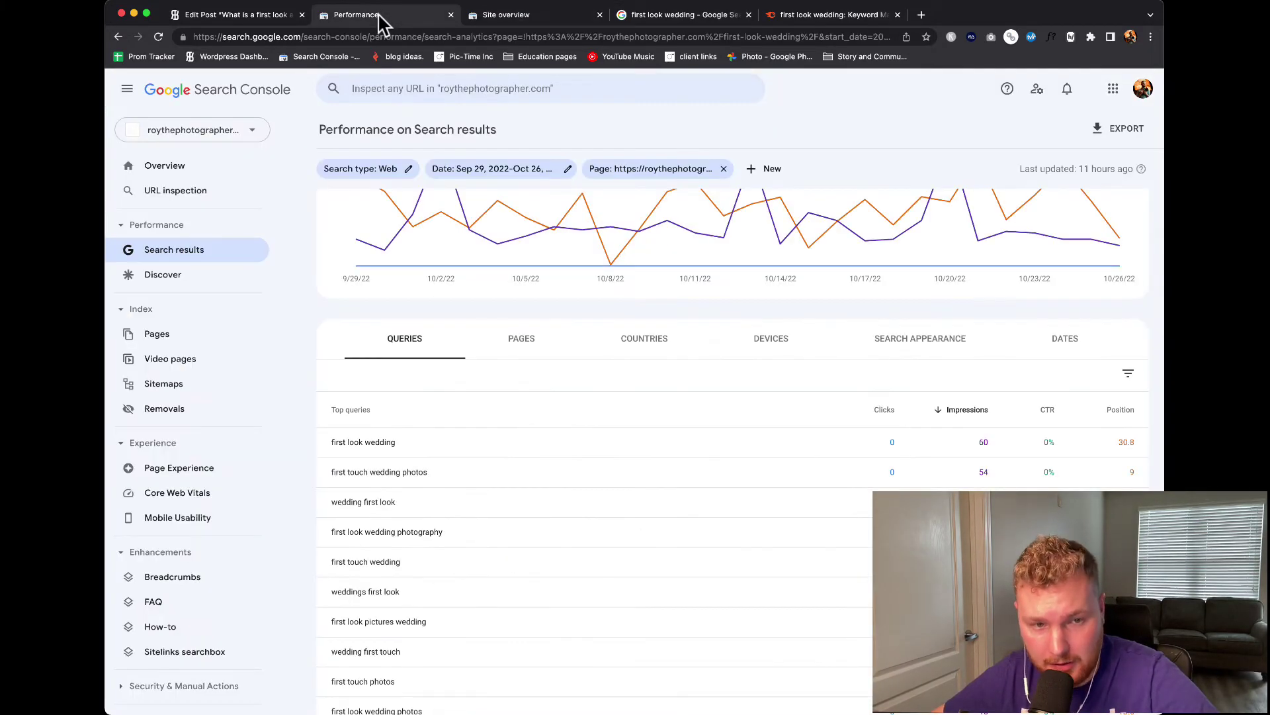
{"action": "scroll", "coordinate": [578, 391], "scroll_direction": "down", "scroll_amount": 3}
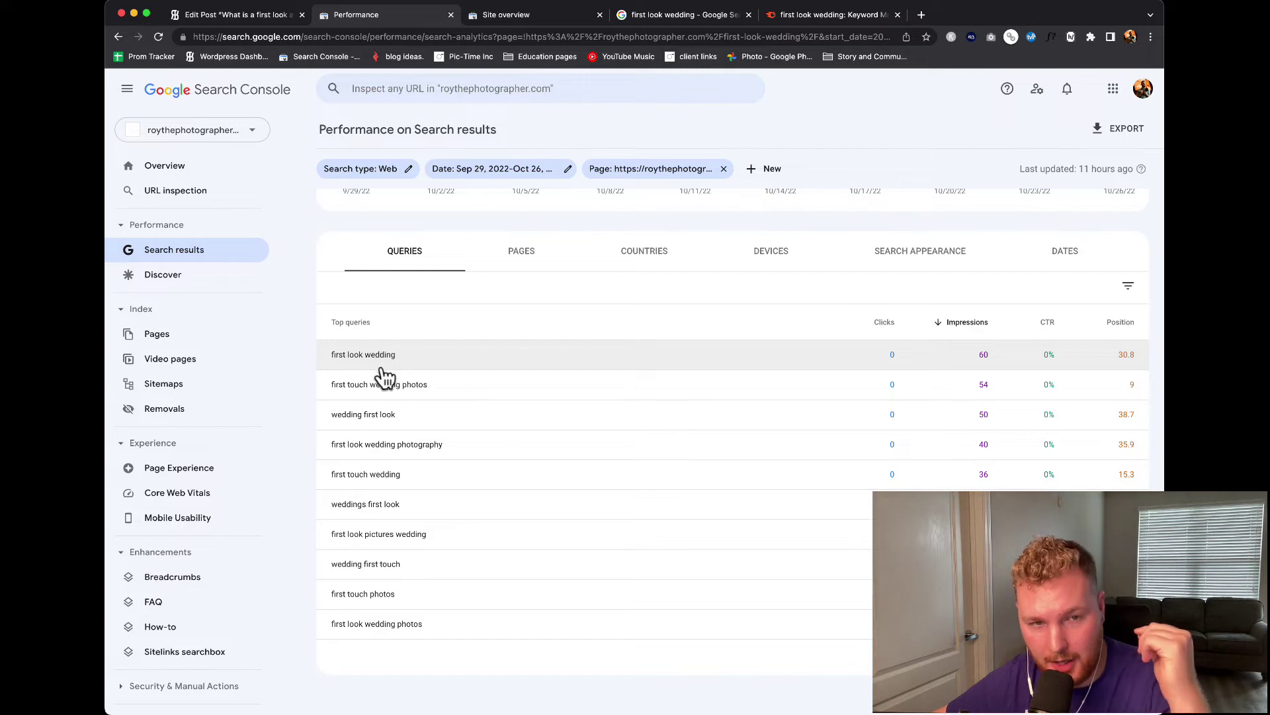
{"action": "scroll", "coordinate": [369, 633], "scroll_direction": "up", "scroll_amount": 1}
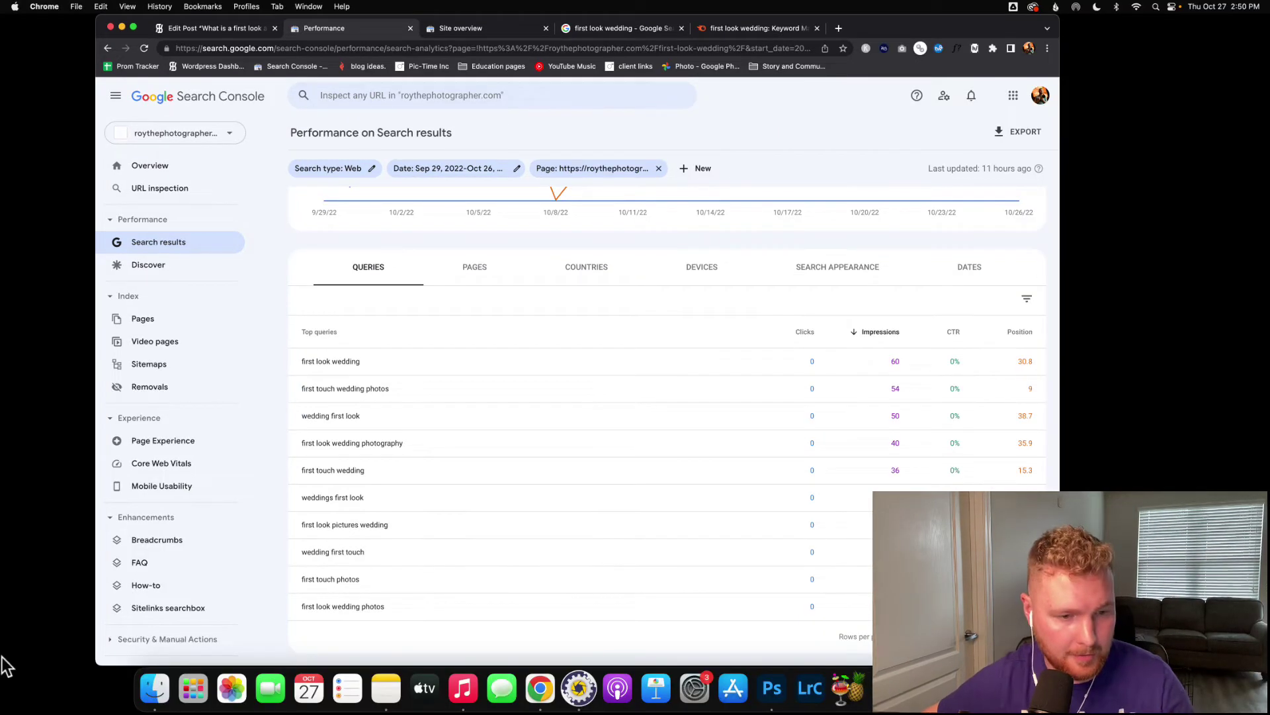
Open the Notes app, dismiss its What's New screen, create a blank note and move the window clear of the query names
{"action": "left_click", "coordinate": [386, 688]}
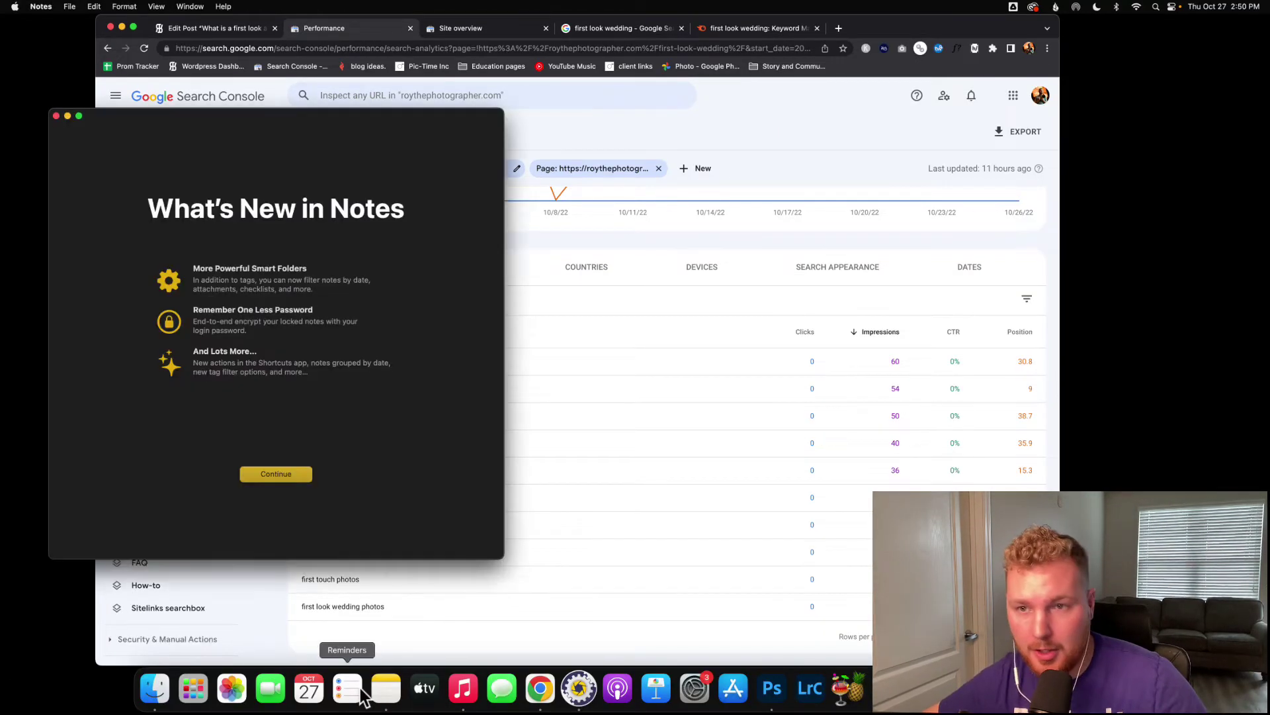
{"action": "left_click", "coordinate": [264, 476]}
{"action": "left_click", "coordinate": [274, 122]}
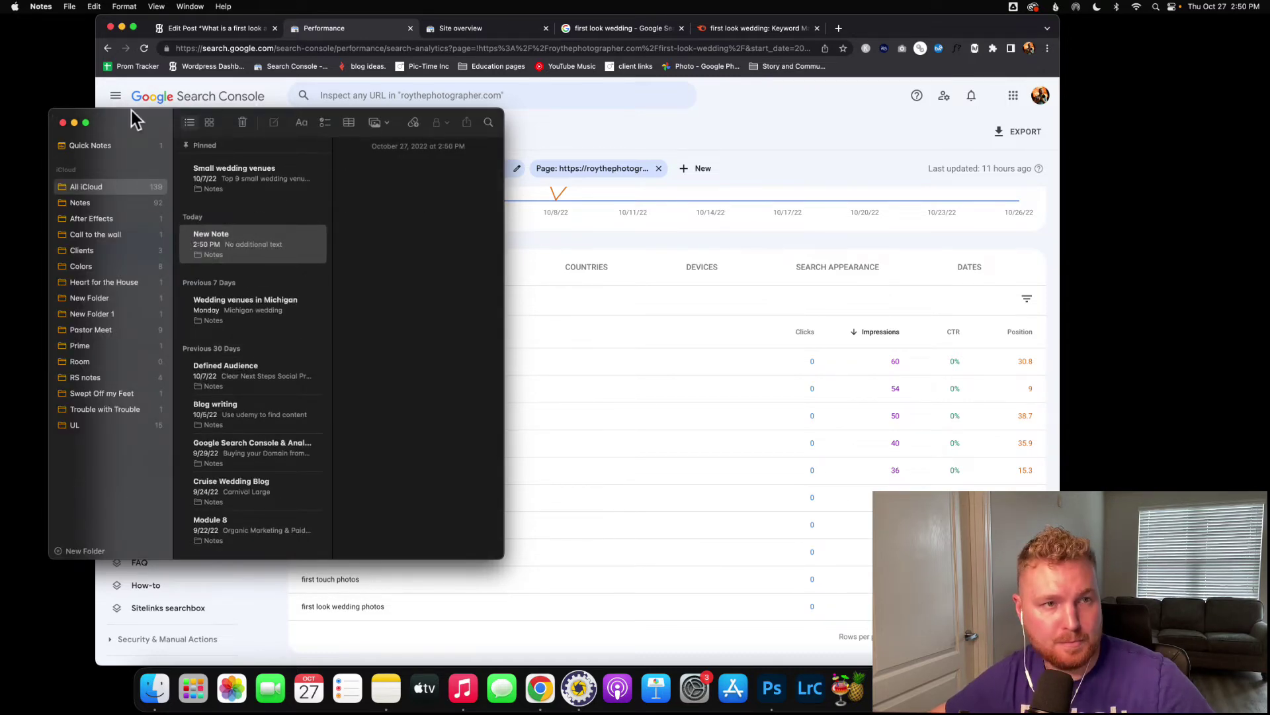
{"action": "left_click_drag", "start_coordinate": [131, 120], "coordinate": [574, 174]}
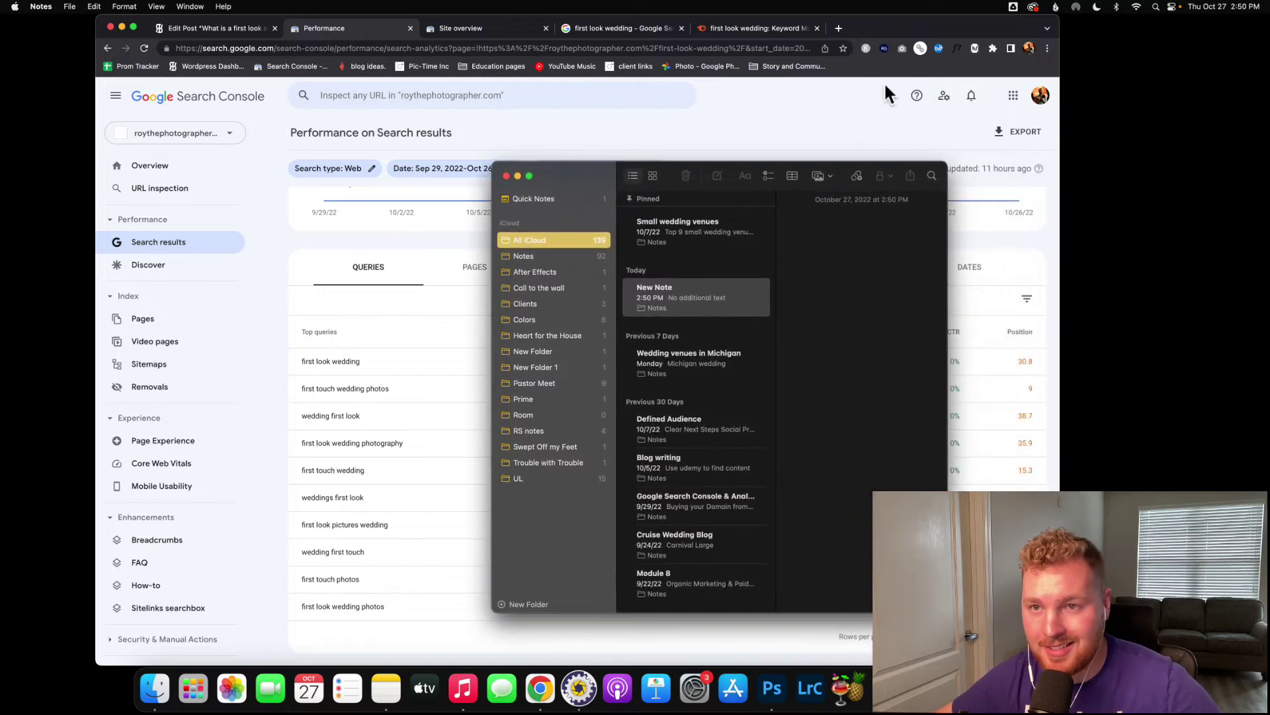
List the queries "First look wedding", "First touch wedding photos", "Wedding first look" and "First look wedding photography" on separate lines of the blank note
{"action": "left_click", "coordinate": [816, 275]}
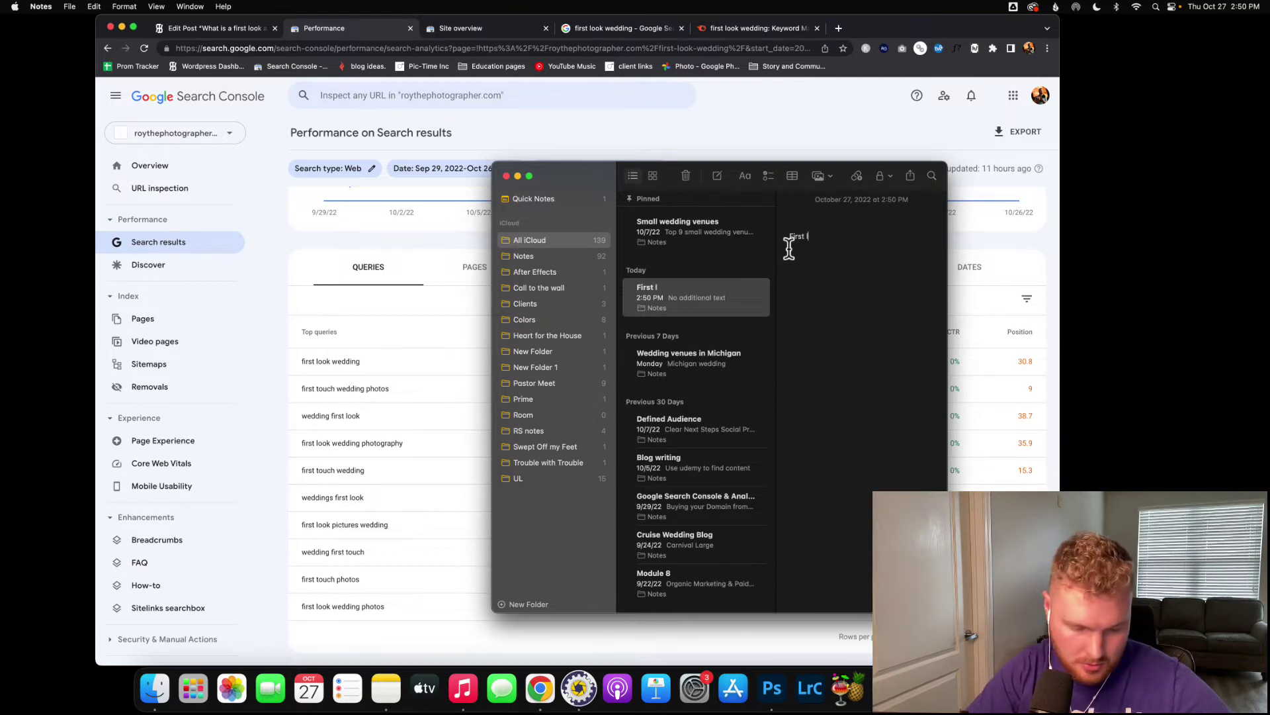
{"action": "type", "text": "First look weddi"}
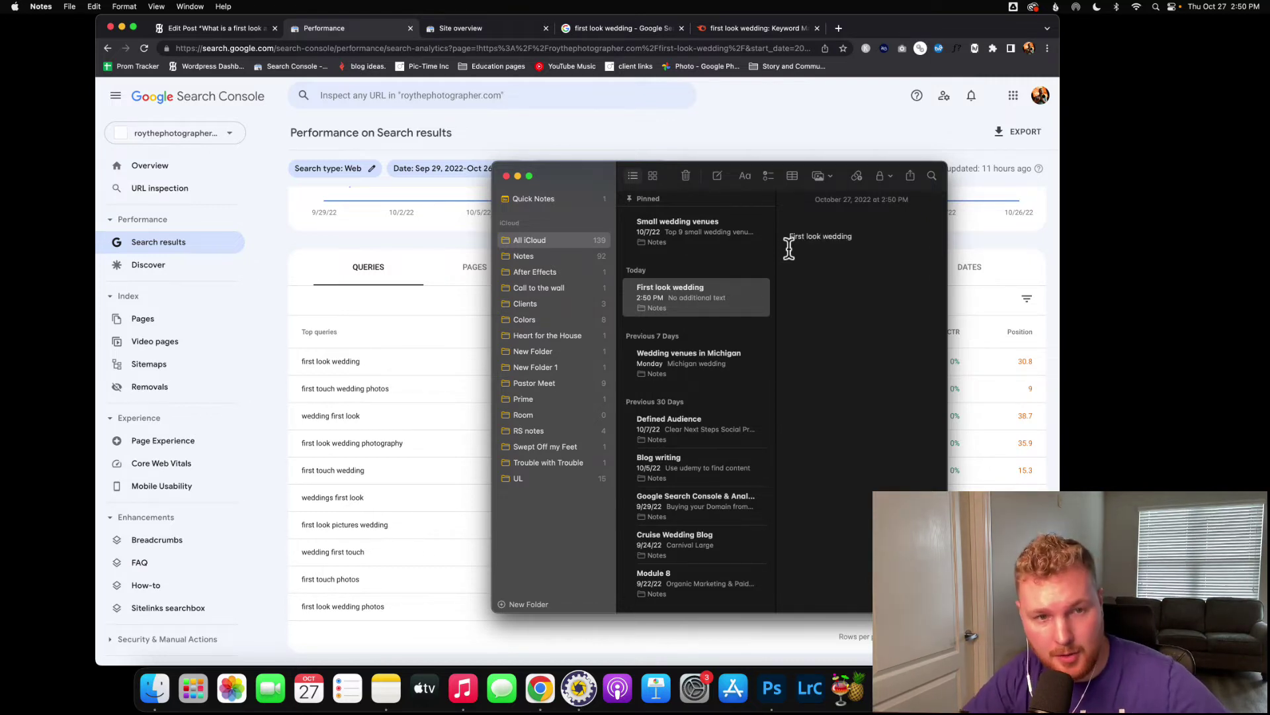
{"action": "type", "text": "ng"}
{"action": "key", "text": "Return"}
{"action": "type", "text": "fi"}
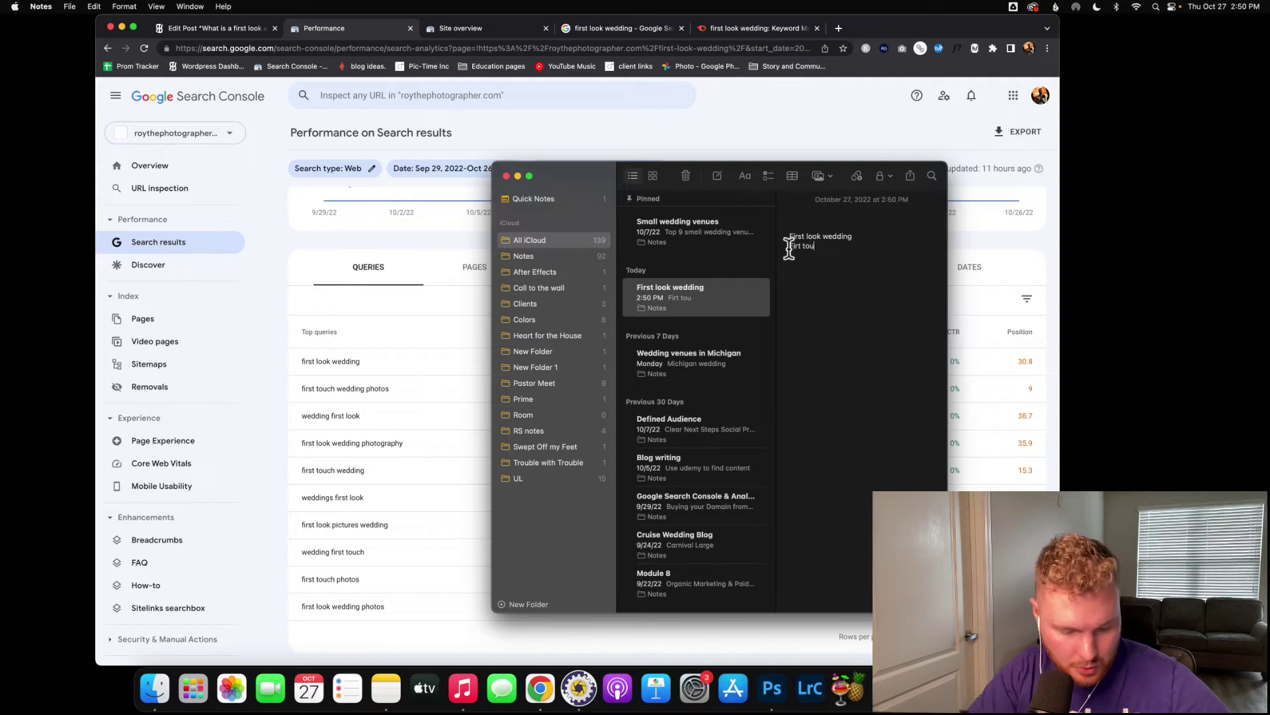
{"action": "type", "text": "rt touch wedding photo"}
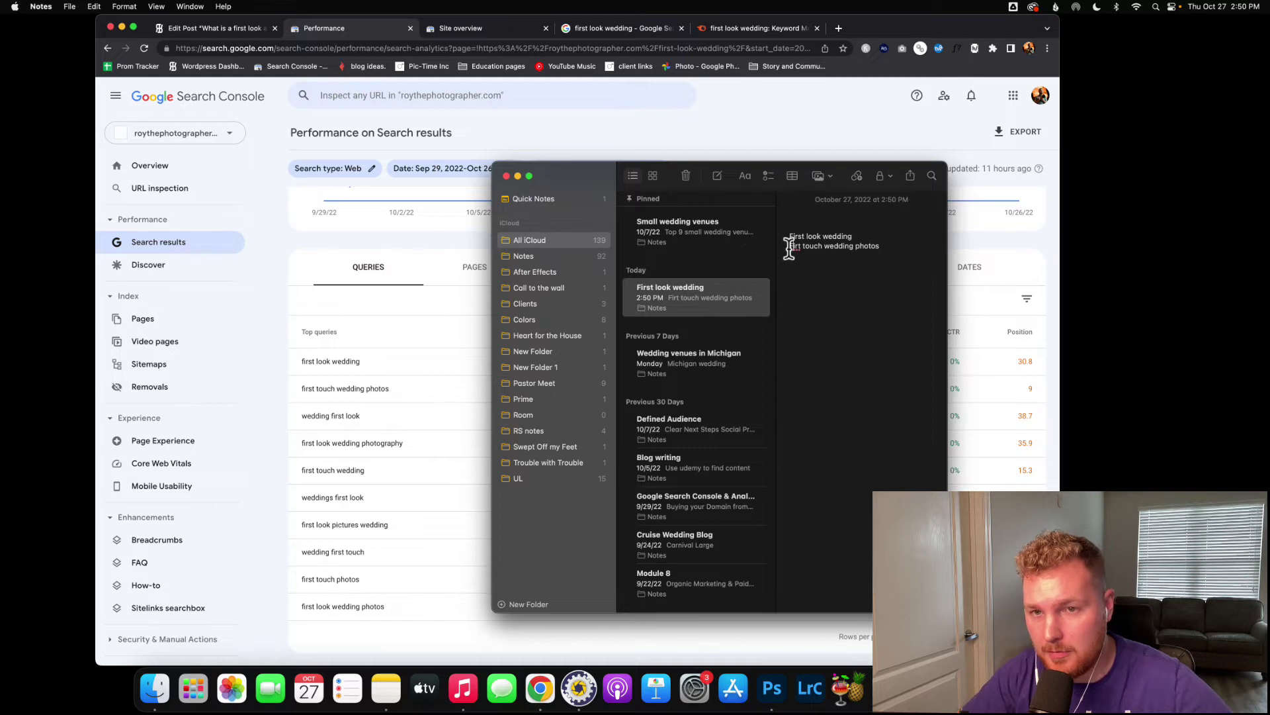
{"action": "type", "text": "s"}
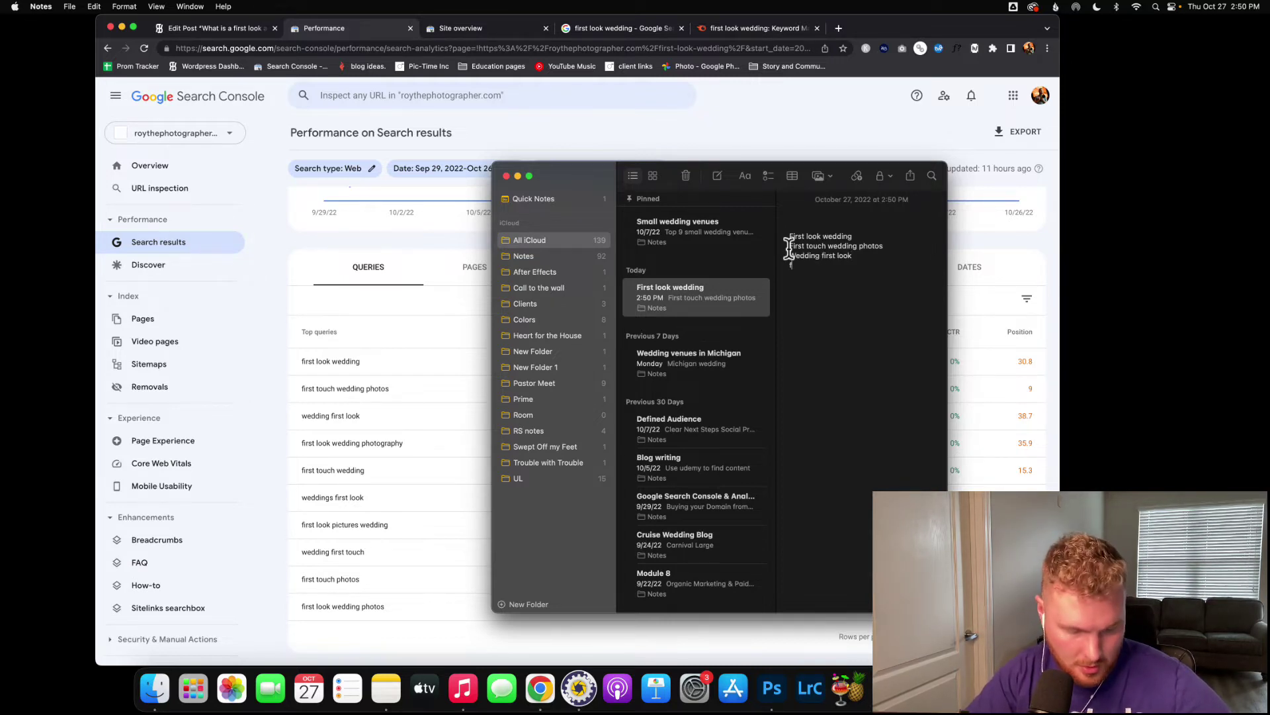
{"action": "type", "text": "edding photograog"}
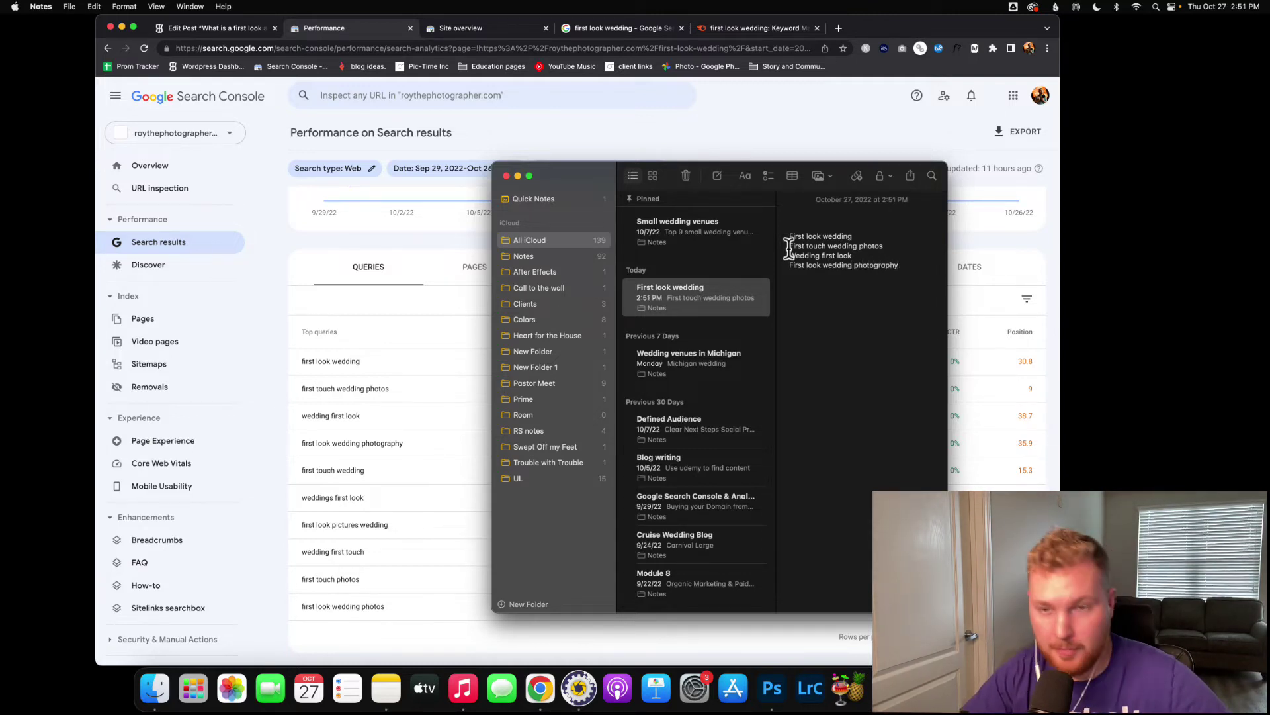
{"action": "key", "text": "Return"}
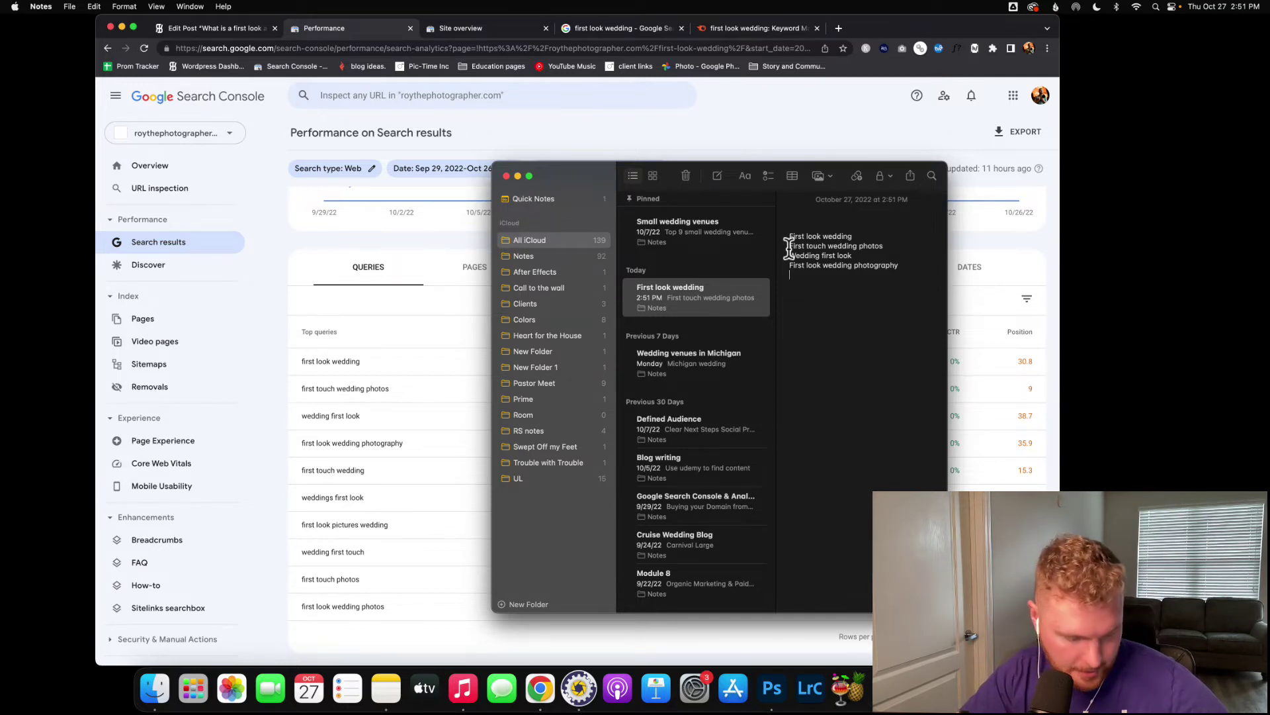
Add the queries "First touch wedding" and "Weddings first look" as two more lines in the note
{"action": "type", "text": "First touch we"}
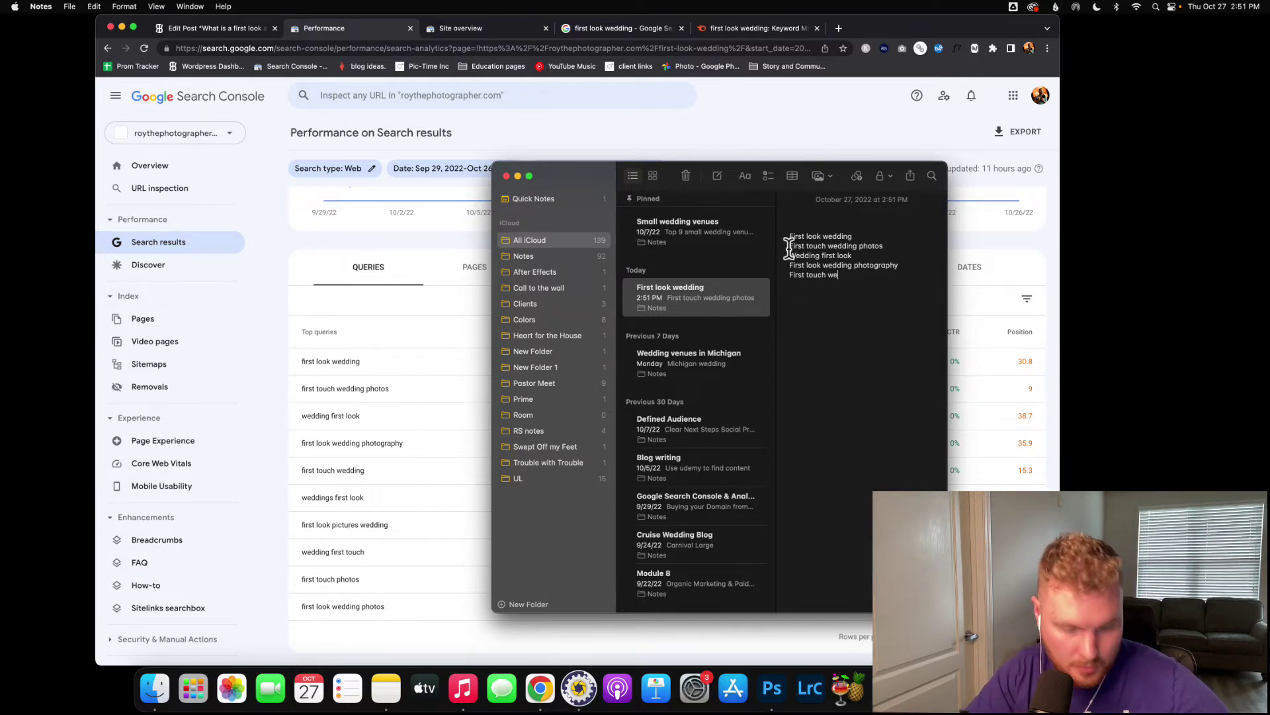
{"action": "type", "text": "dding"}
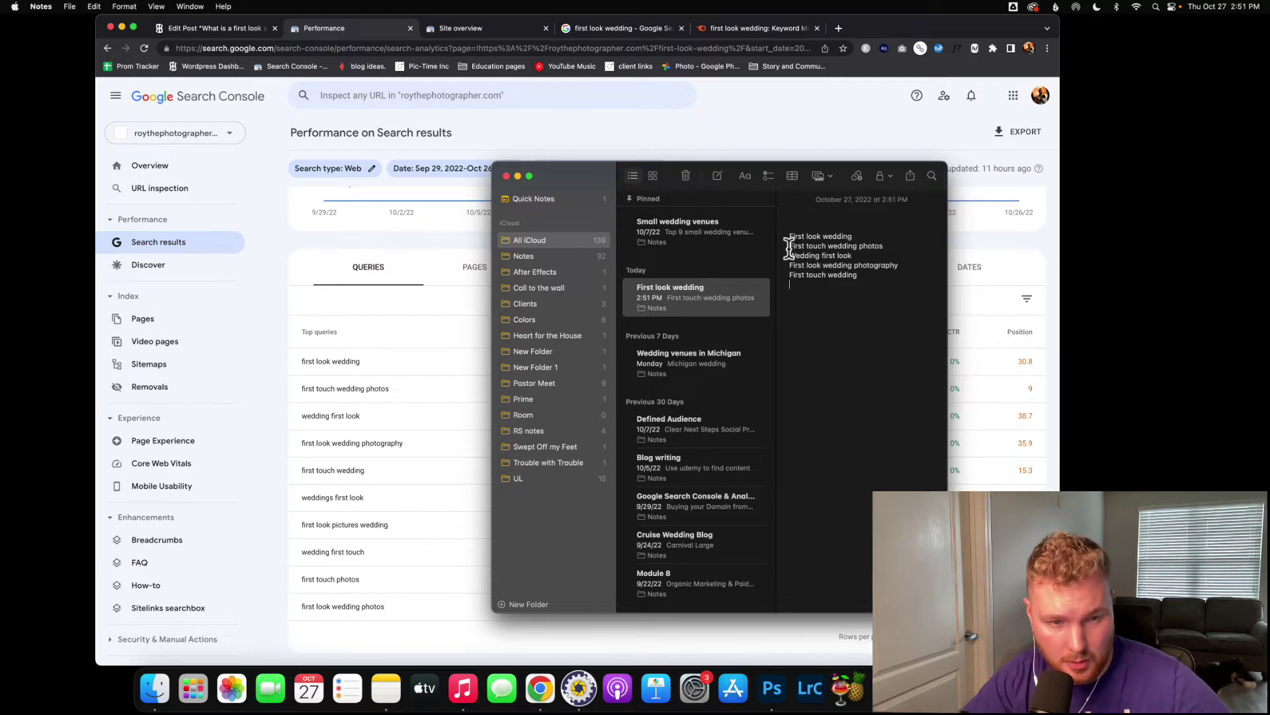
{"action": "type", "text": "Wedding fi"}
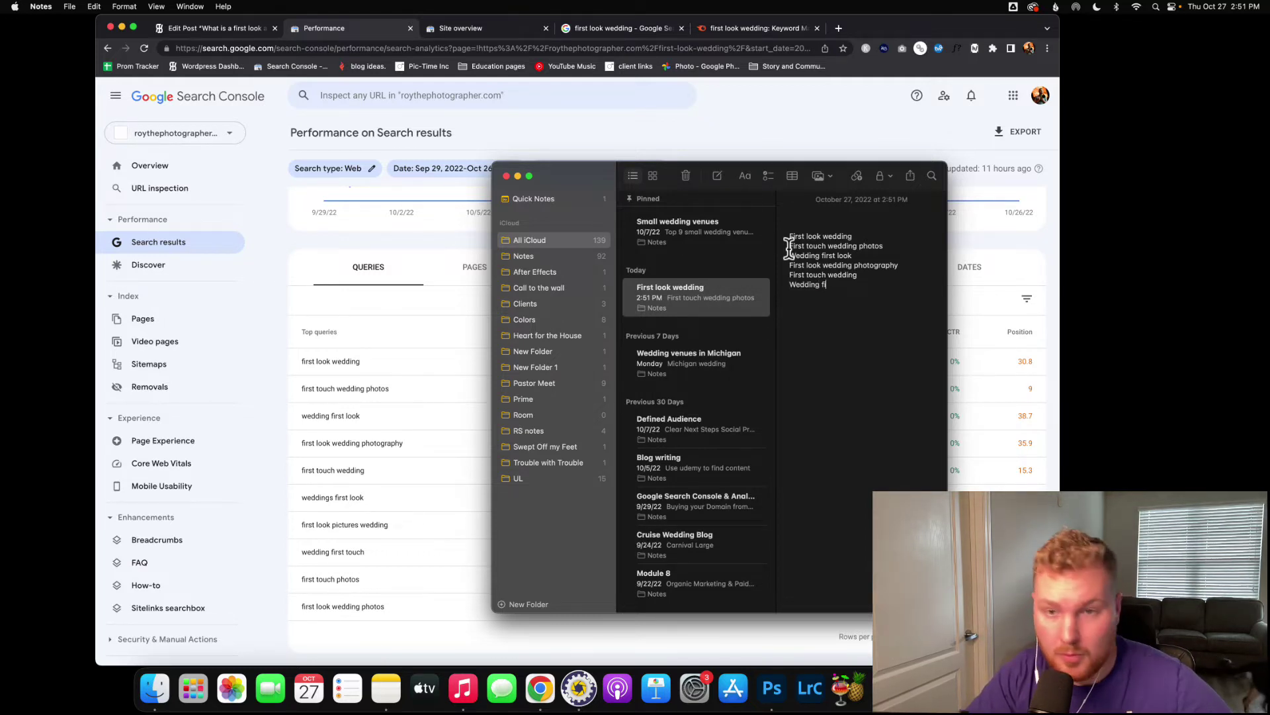
{"action": "key", "text": "BackSpace"}
{"action": "key", "text": "BackSpace"}
{"action": "key", "text": "BackSpace"}
{"action": "type", "text": "s firs"}
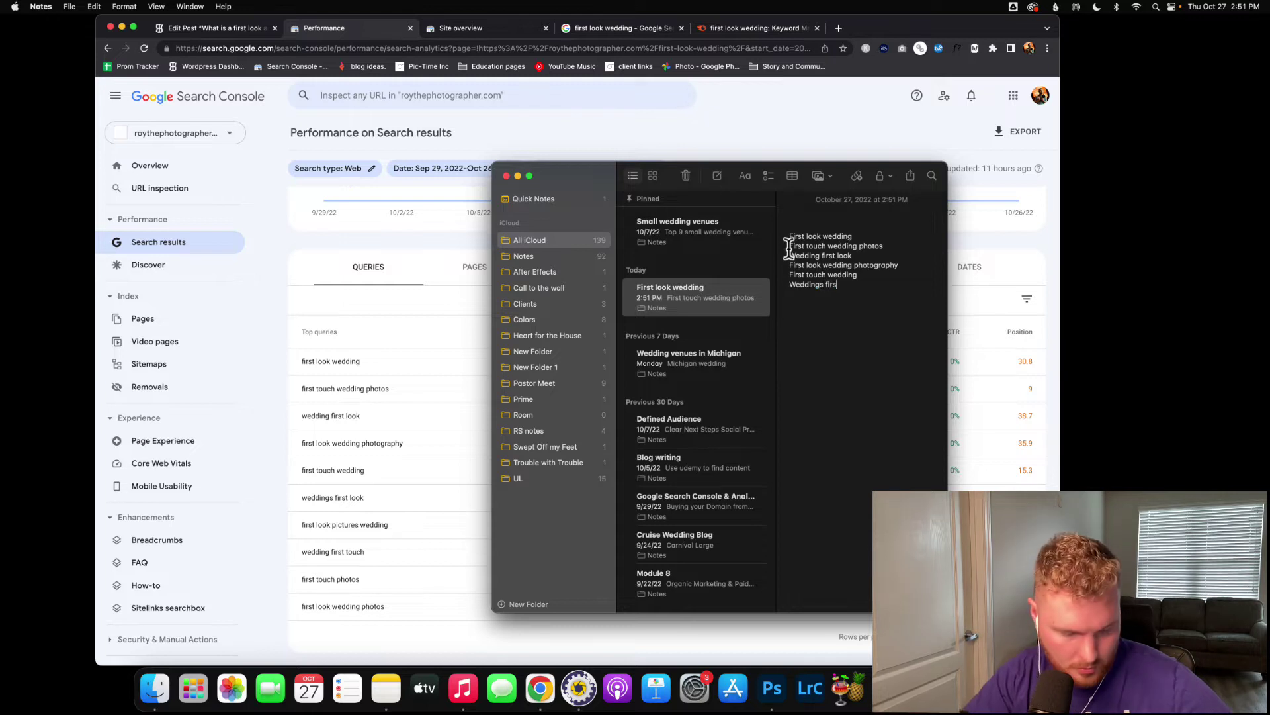
{"action": "type", "text": "t look"}
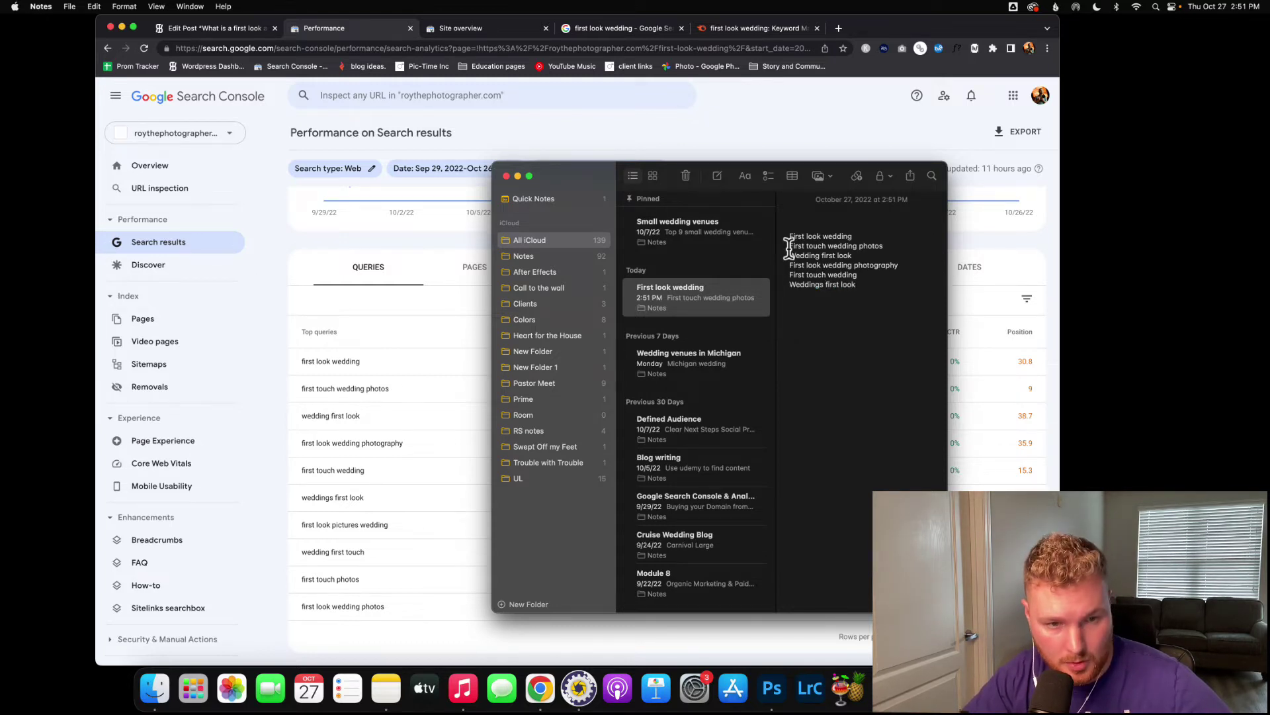
Add the queries "First look pictures wedding" and "Wedding first touch" on new lines of the keyword list
{"action": "type", "text": "First l"}
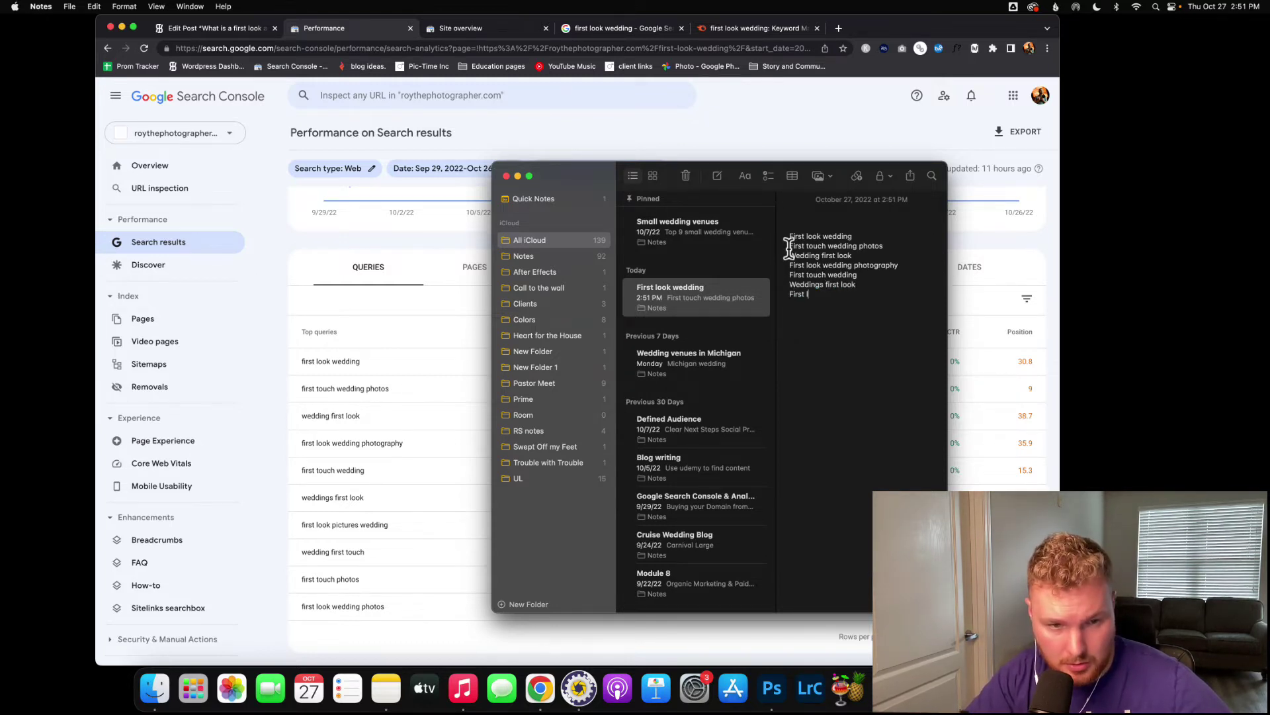
{"action": "type", "text": "ook pictur"}
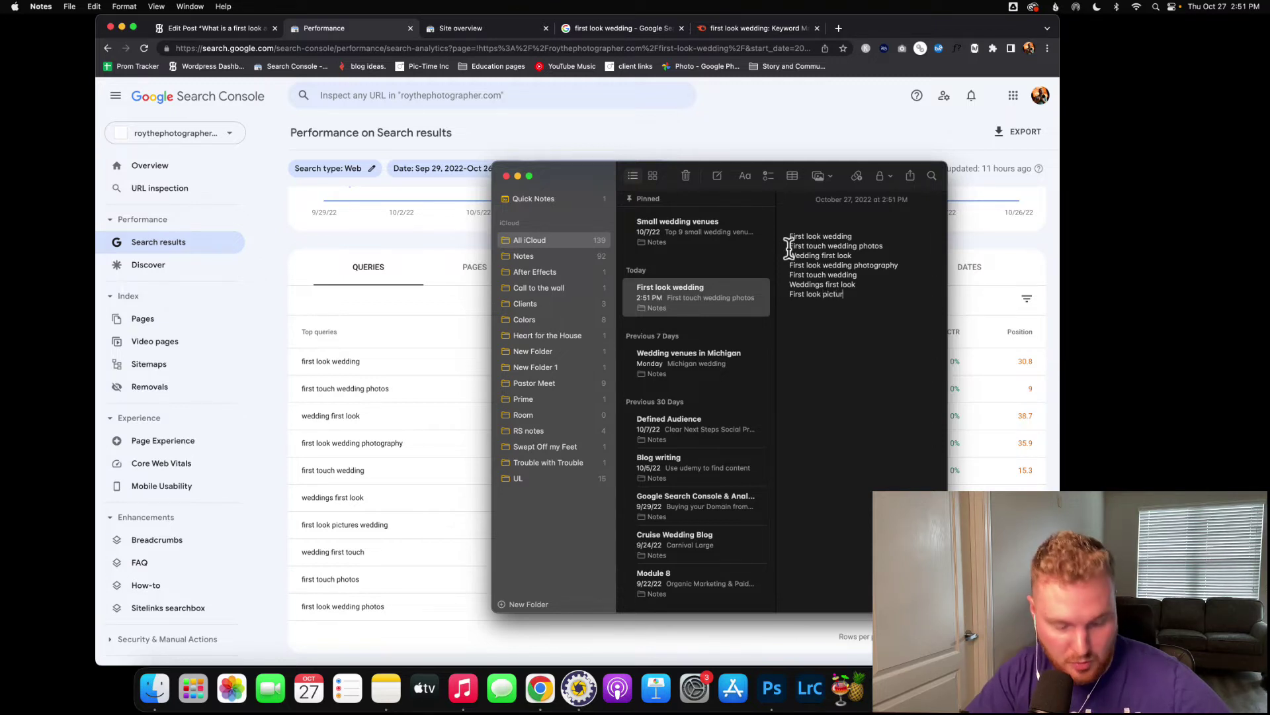
{"action": "type", "text": "es wedding"}
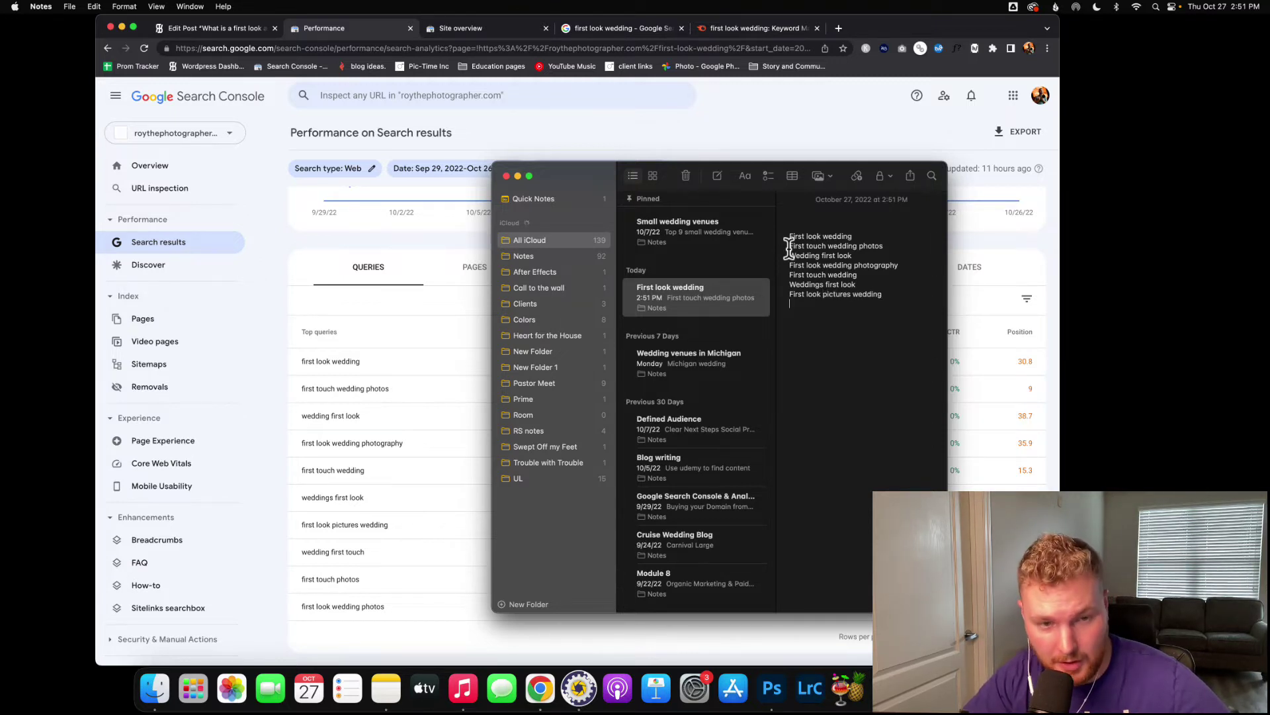
{"action": "type", "text": "Wedding fiurs"}
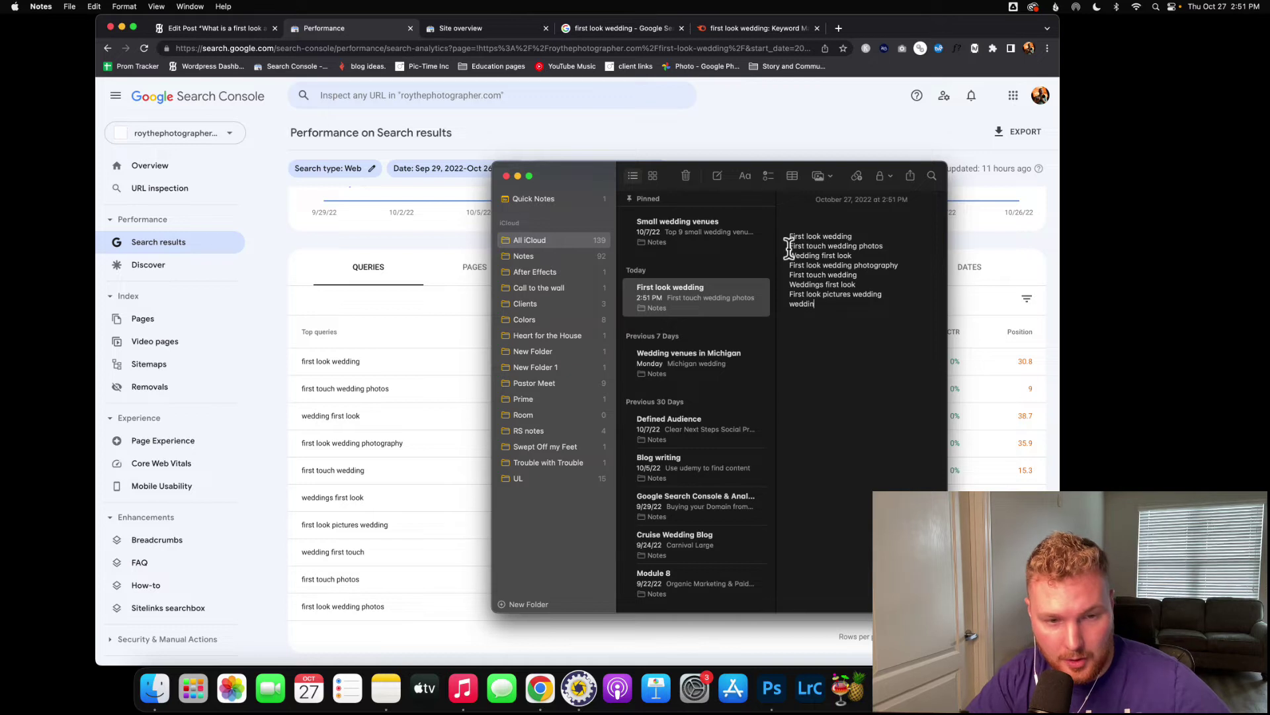
{"action": "type", "text": "t"}
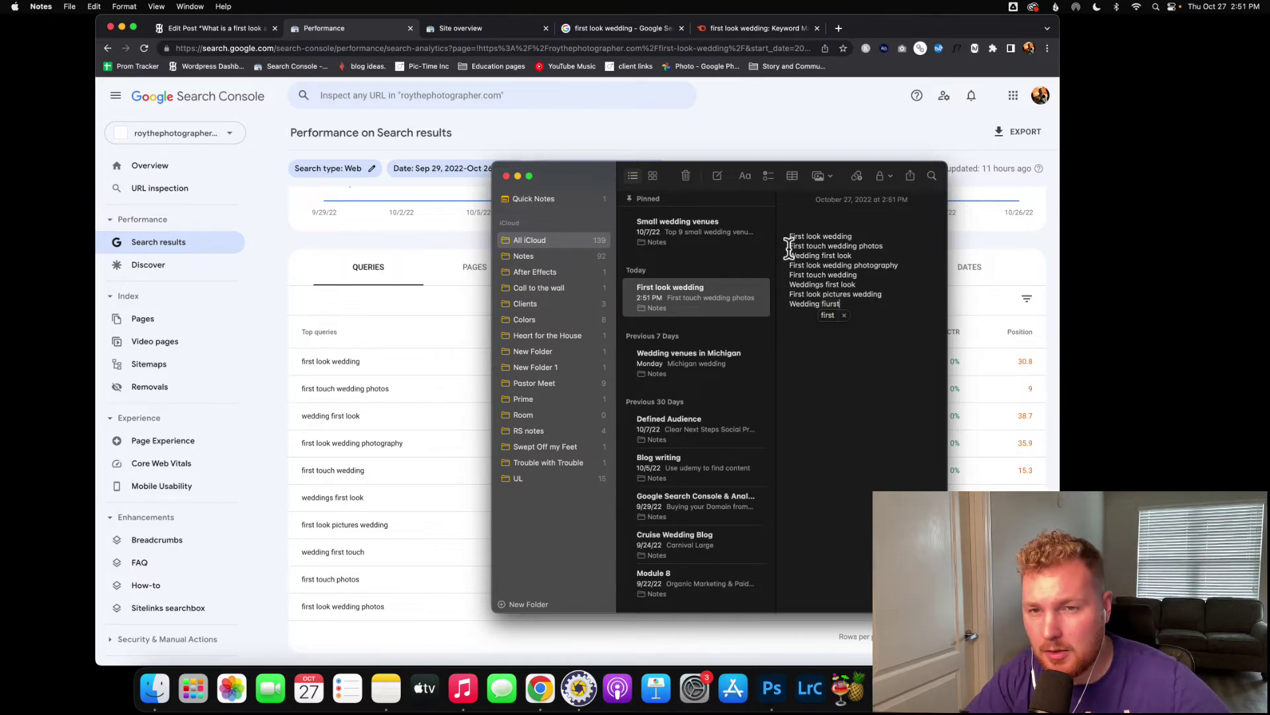
{"action": "type", "text": " touch"}
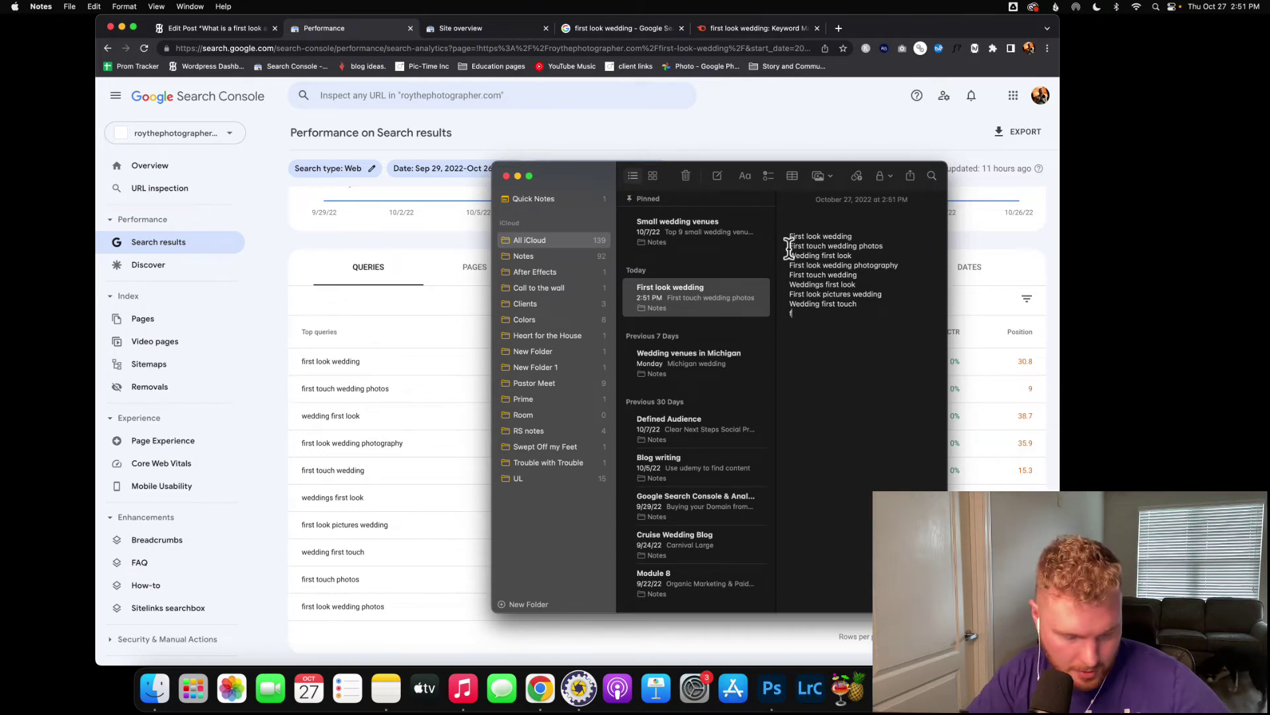
Finish the keyword list with the queries "First touch photos" and "First look wedding photos"
{"action": "type", "text": "First touch "}
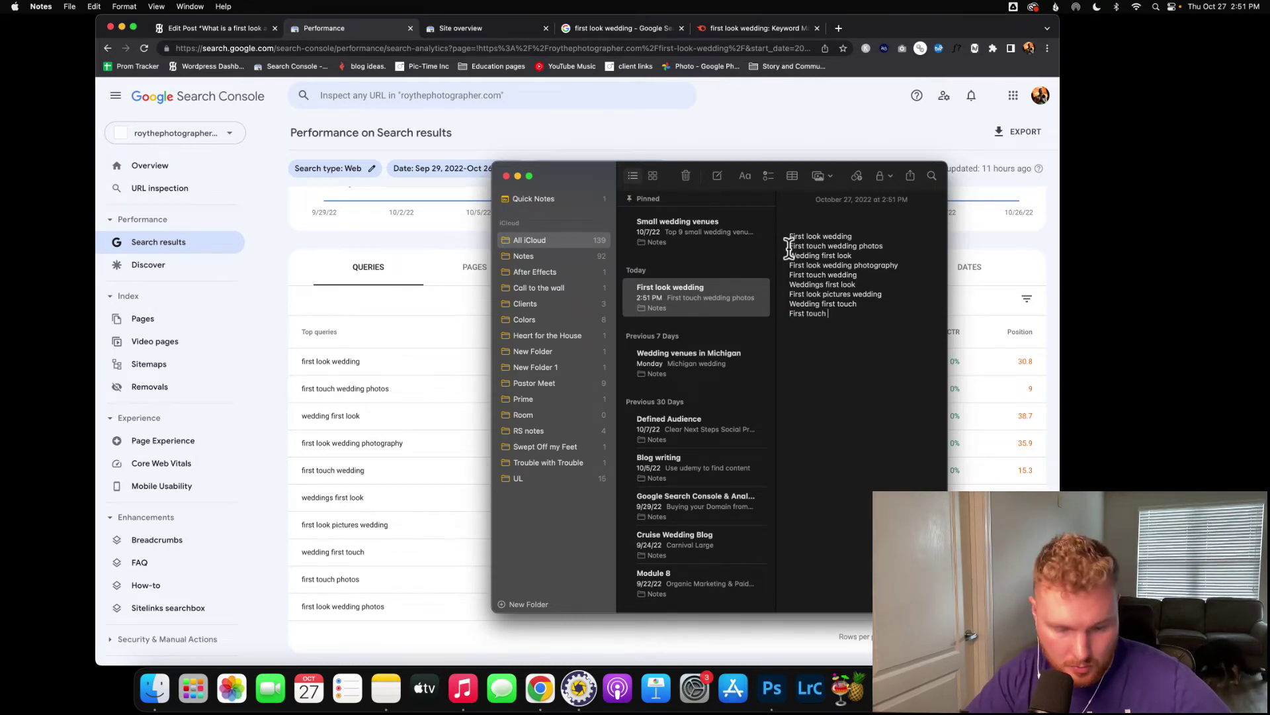
{"action": "type", "text": "photo"}
{"action": "type", "text": "First look "}
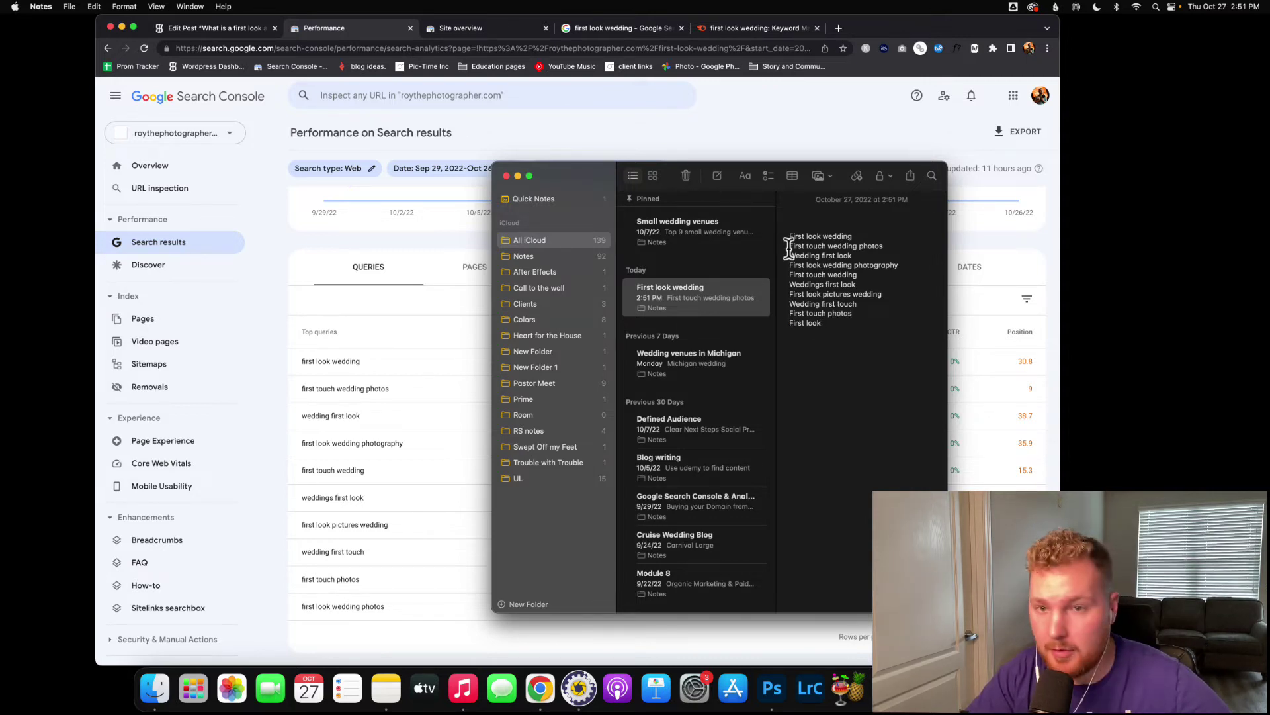
{"action": "type", "text": "wedding ophotos"}
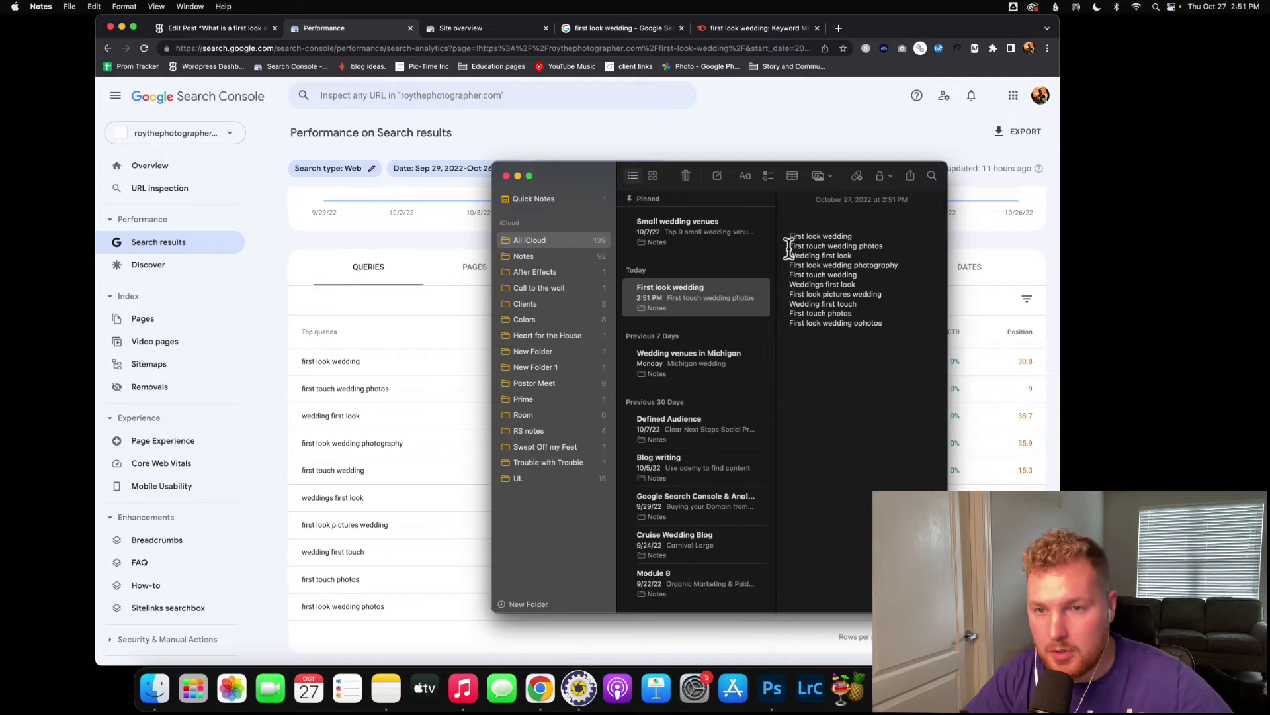
{"action": "key", "text": "BackSpace"}
{"action": "key", "text": "BackSpace"}
{"action": "key", "text": "BackSpace"}
{"action": "key", "text": "BackSpace"}
{"action": "key", "text": "BackSpace"}
{"action": "key", "text": "BackSpace"}
{"action": "key", "text": "BackSpace"}
{"action": "type", "text": "ph"}
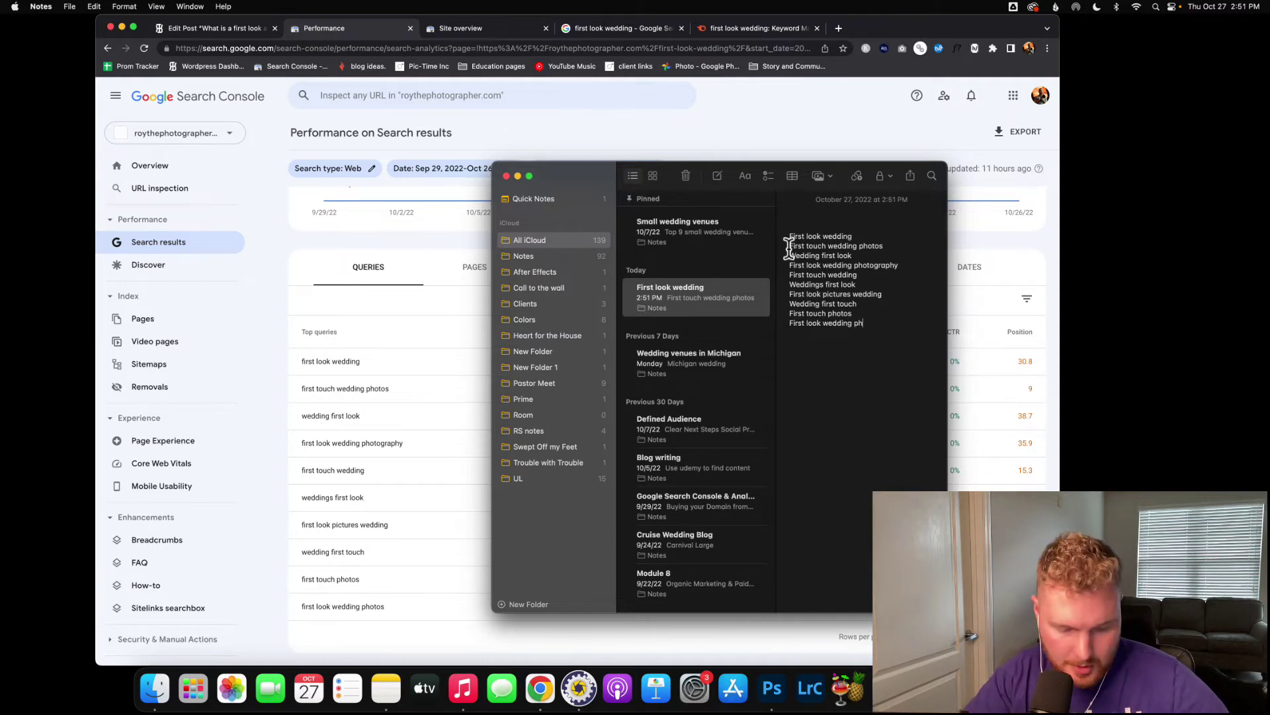
{"action": "type", "text": "otos"}
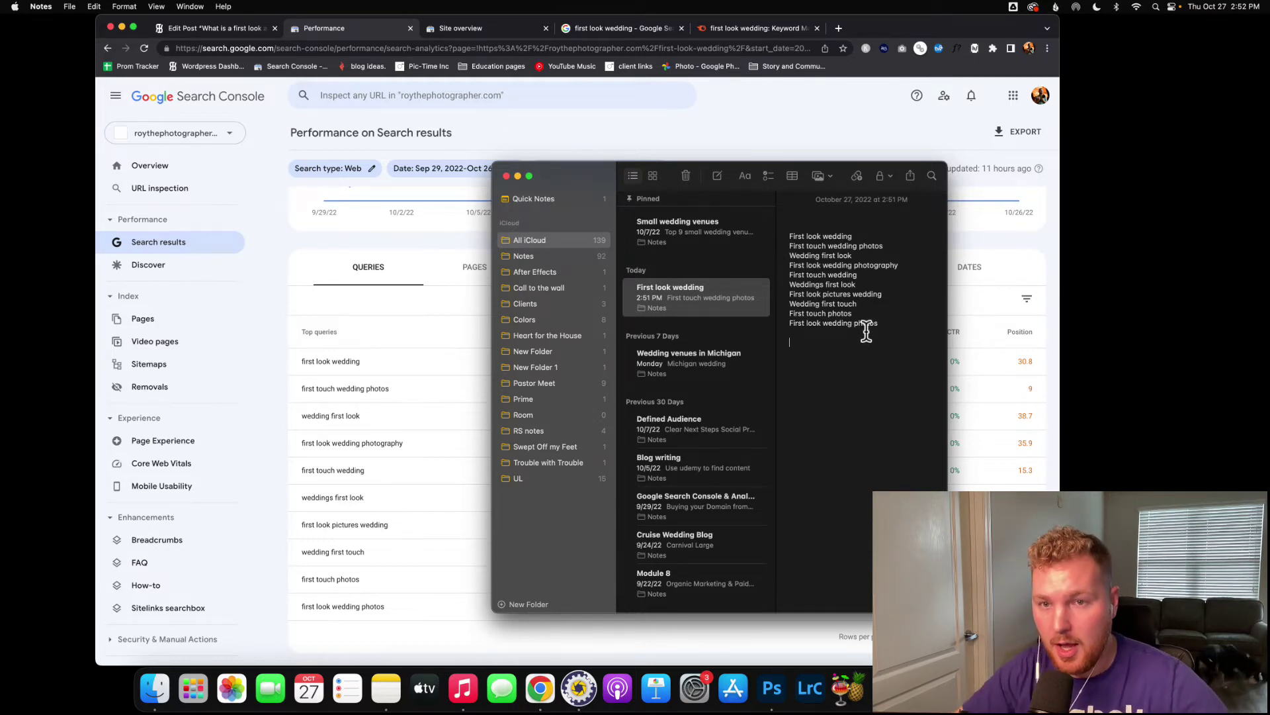
Start a combined keyword line with "First Look" below the list, and delete the words "first look" from each query above that contains them
{"action": "type", "text": "Fi"}
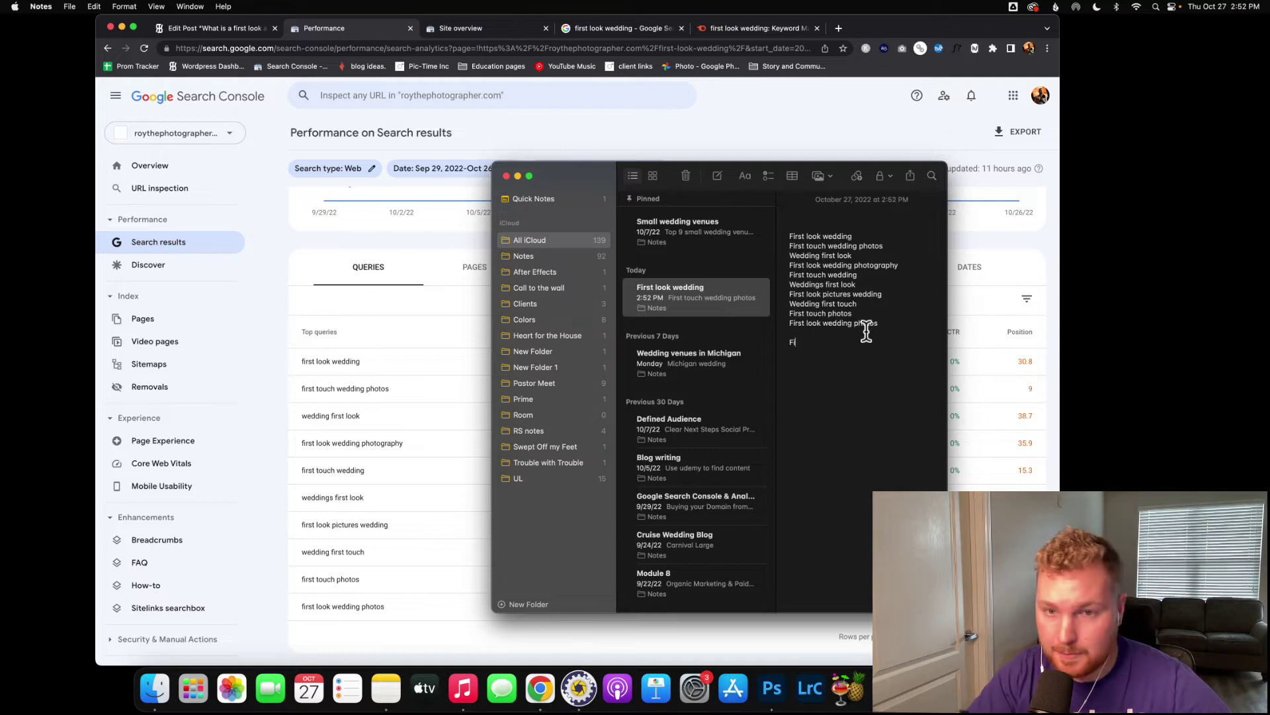
{"action": "type", "text": "rst Look"}
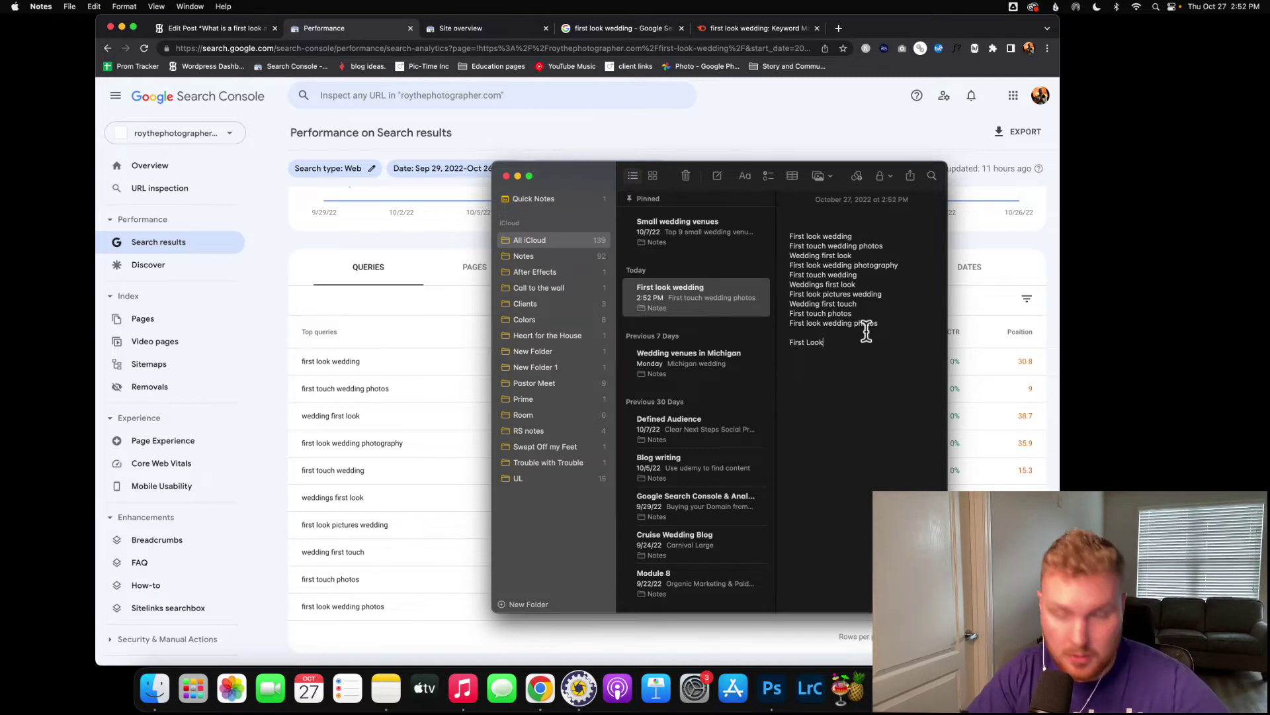
{"action": "left_click_drag", "start_coordinate": [821, 233], "coordinate": [784, 236]}
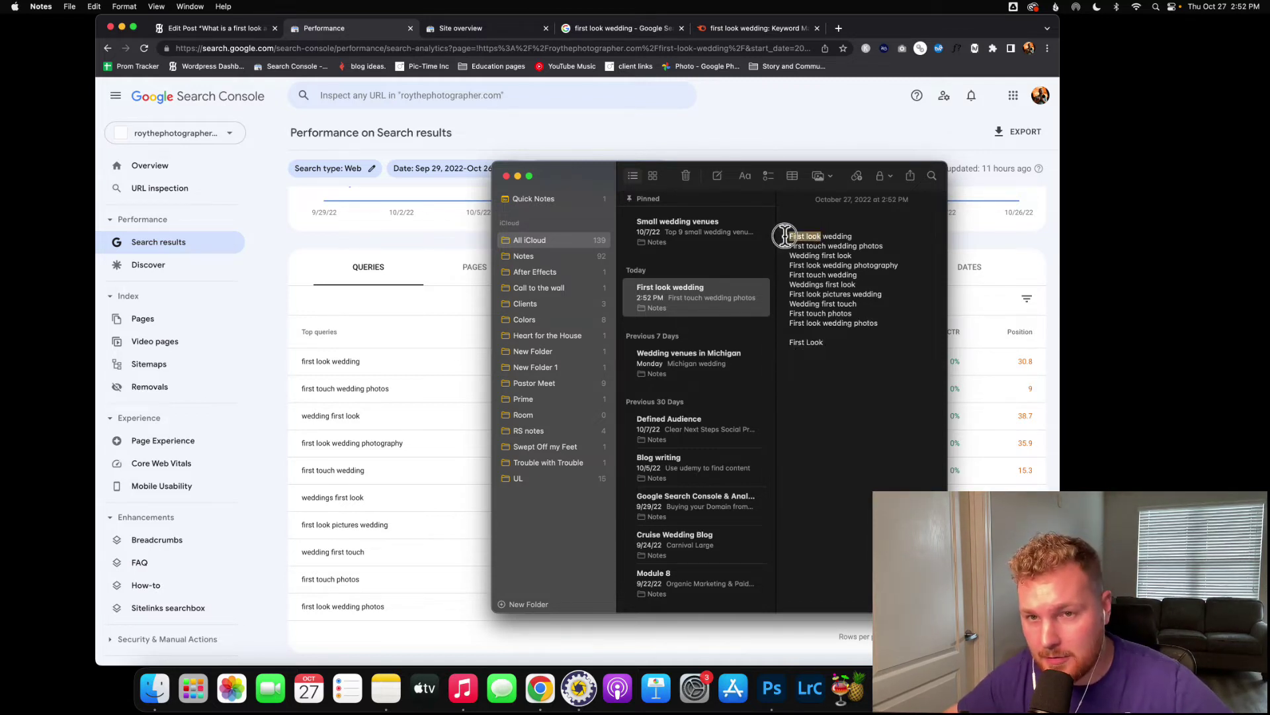
{"action": "key", "text": "BackSpace"}
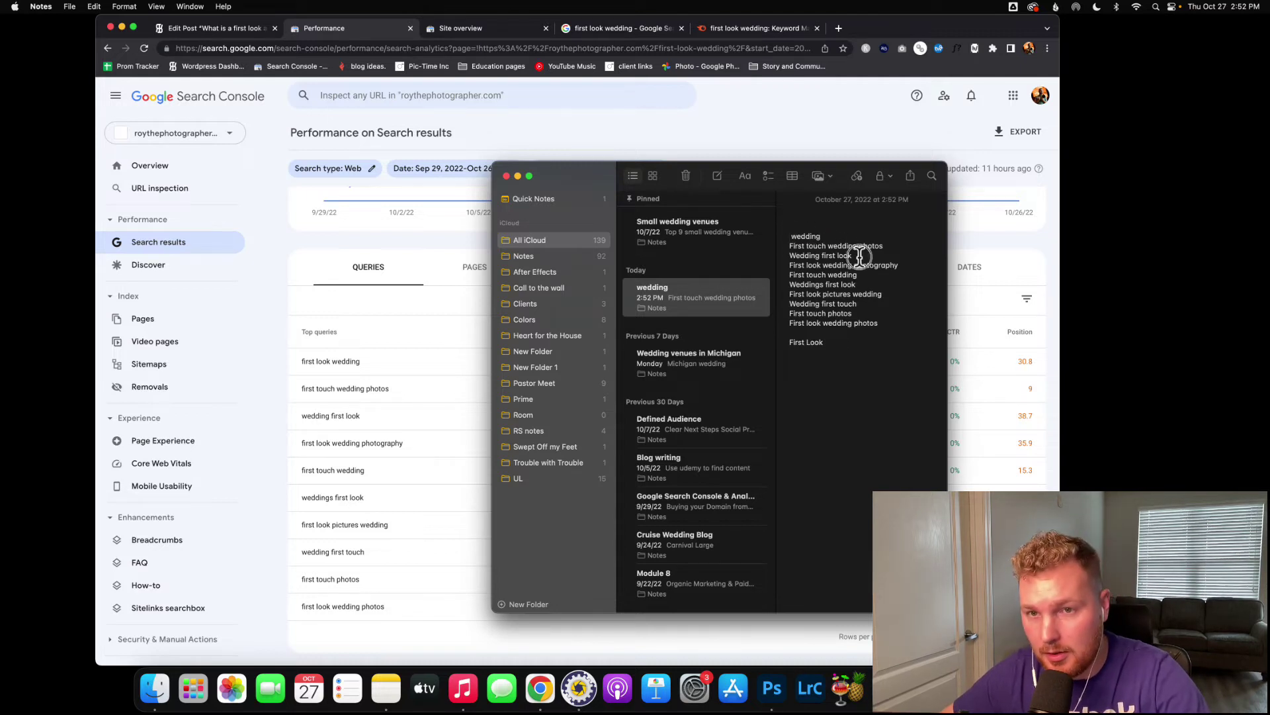
{"action": "left_click_drag", "start_coordinate": [855, 256], "coordinate": [788, 293]}
{"action": "key", "text": "BackSpace"}
{"action": "key", "text": "BackSpace"}
{"action": "key", "text": "BackSpace"}
{"action": "key", "text": "BackSpace"}
{"action": "key", "text": "BackSpace"}
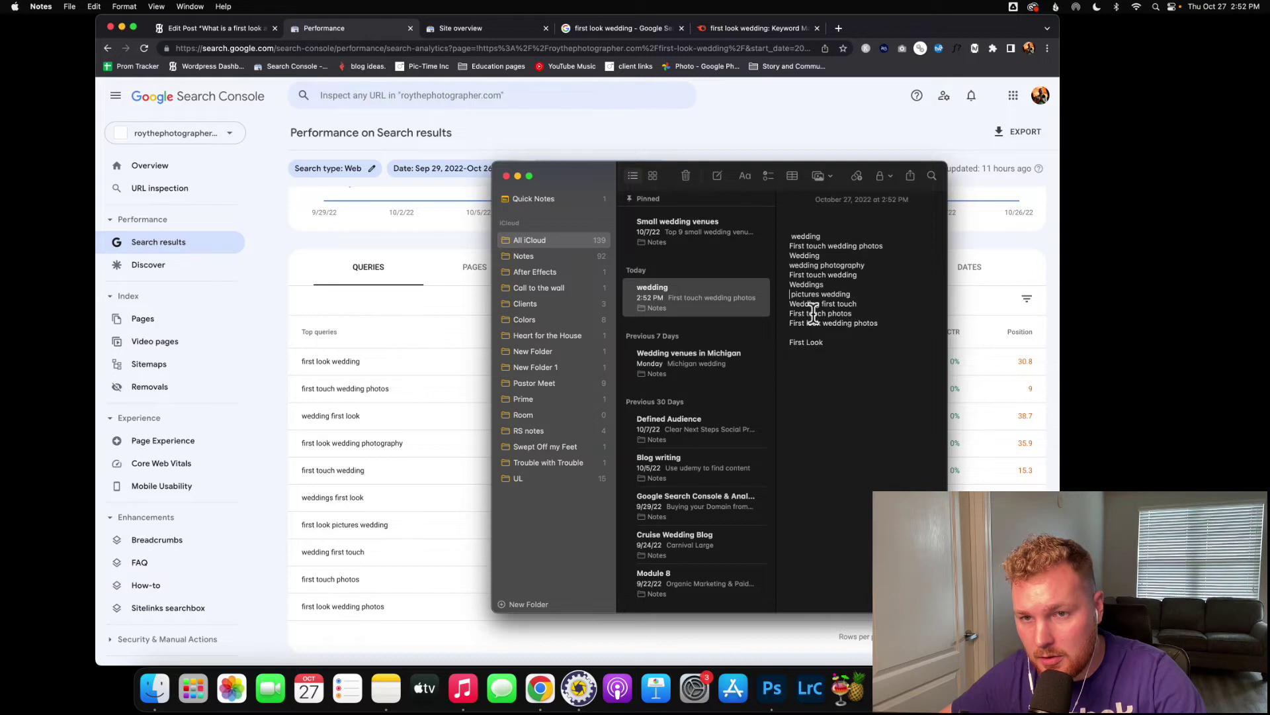
{"action": "left_click_drag", "start_coordinate": [820, 324], "coordinate": [787, 322]}
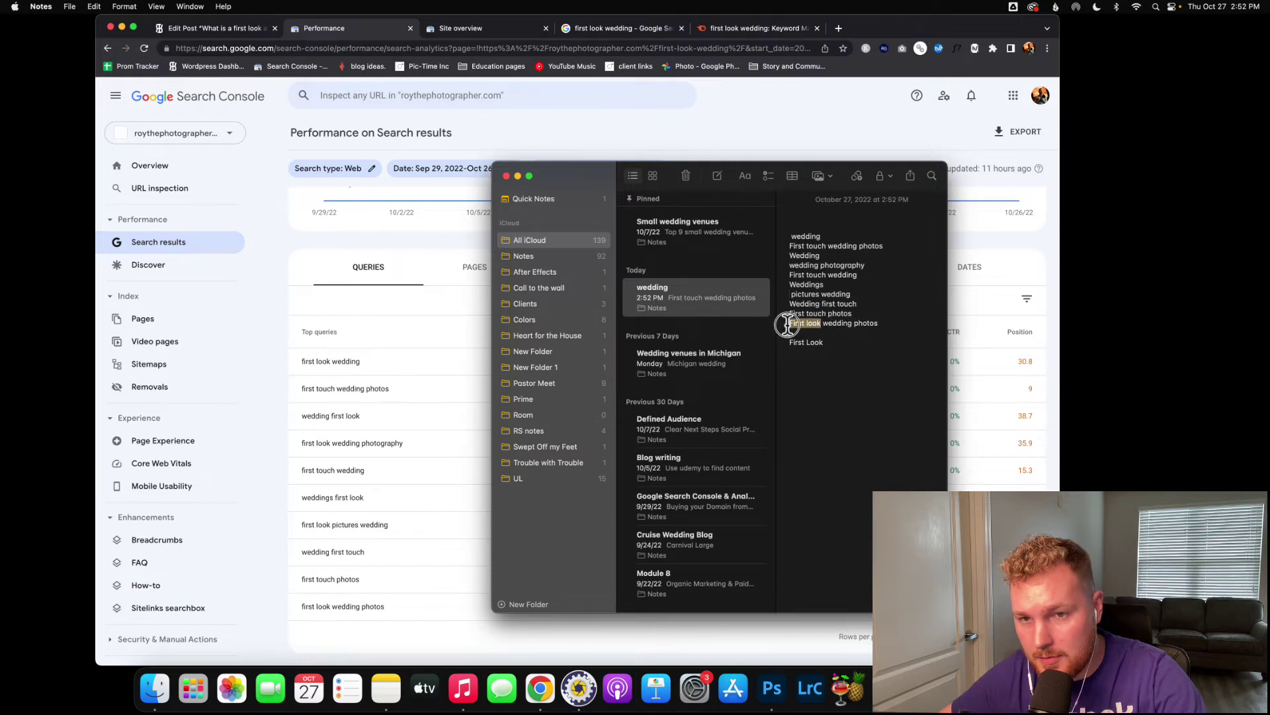
{"action": "key", "text": "BackSpace"}
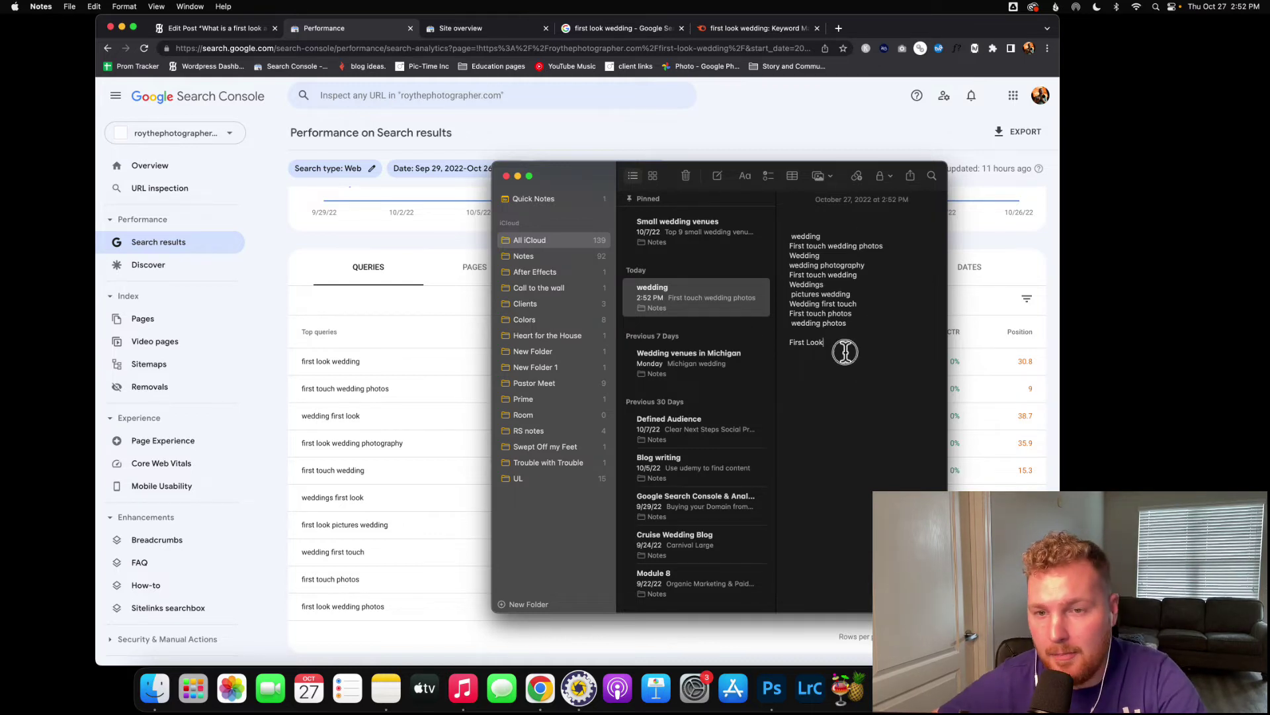
Delete the word "first" from the four listed queries that contain "first touch"
{"action": "double_click", "coordinate": [799, 246]}
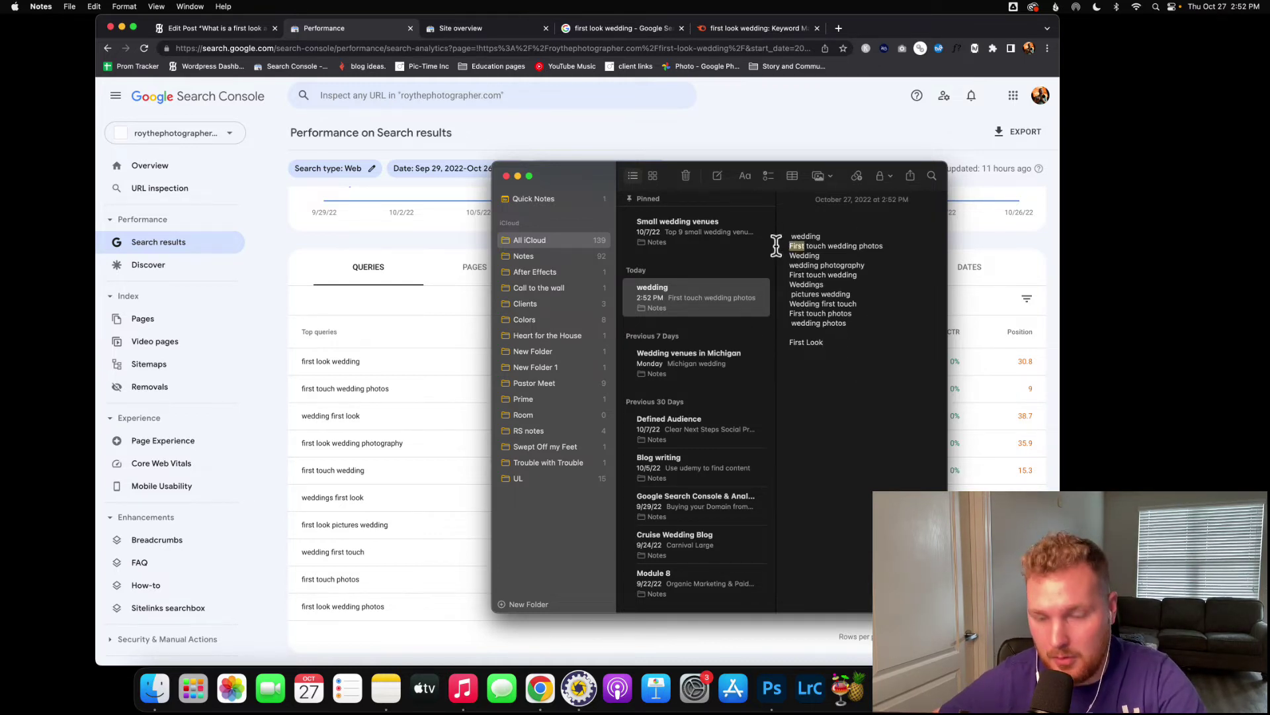
{"action": "key", "text": "BackSpace"}
{"action": "double_click", "coordinate": [801, 274]}
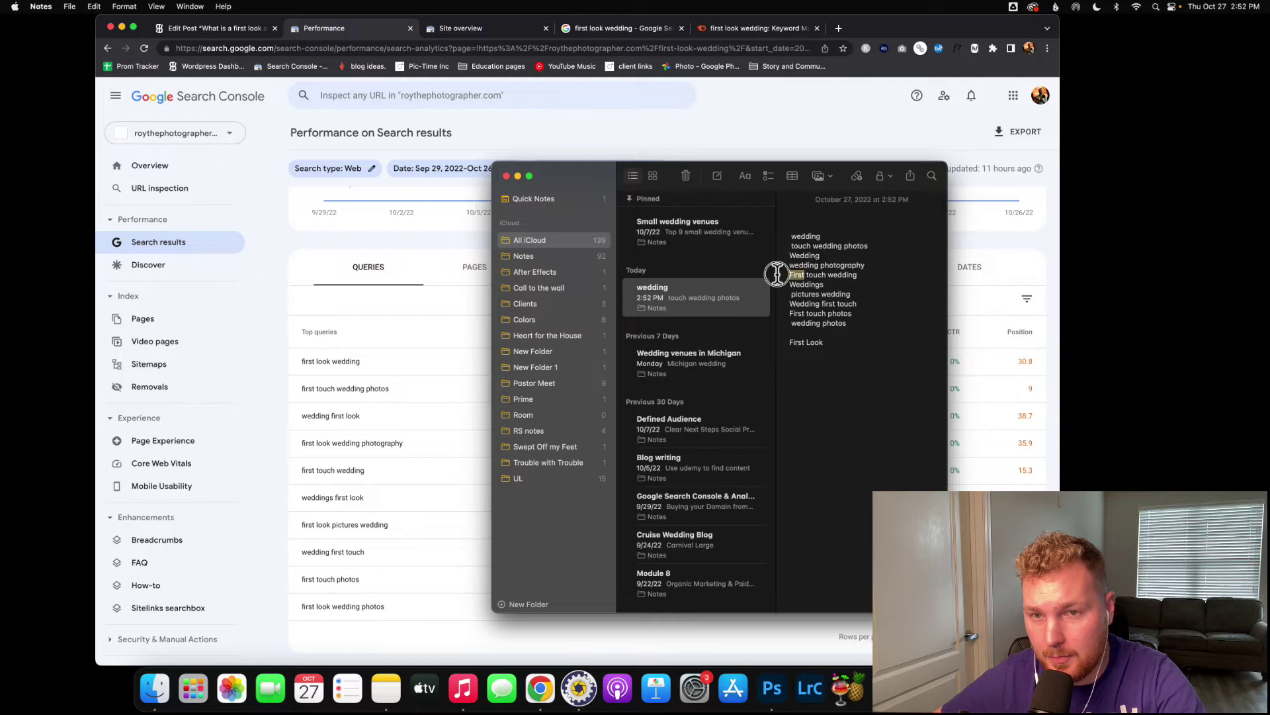
{"action": "key", "text": "BackSpace"}
{"action": "double_click", "coordinate": [801, 314]}
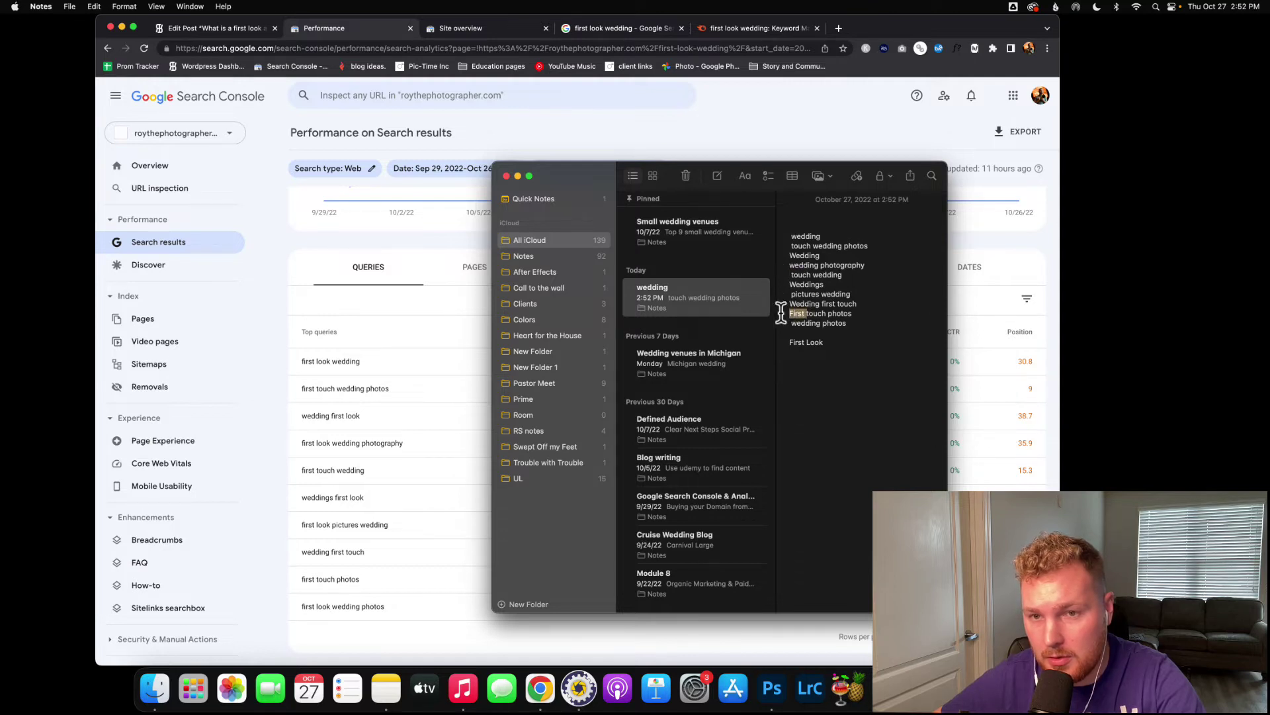
{"action": "key", "text": "BackSpace"}
{"action": "double_click", "coordinate": [836, 303]}
{"action": "key", "text": "BackSpace"}
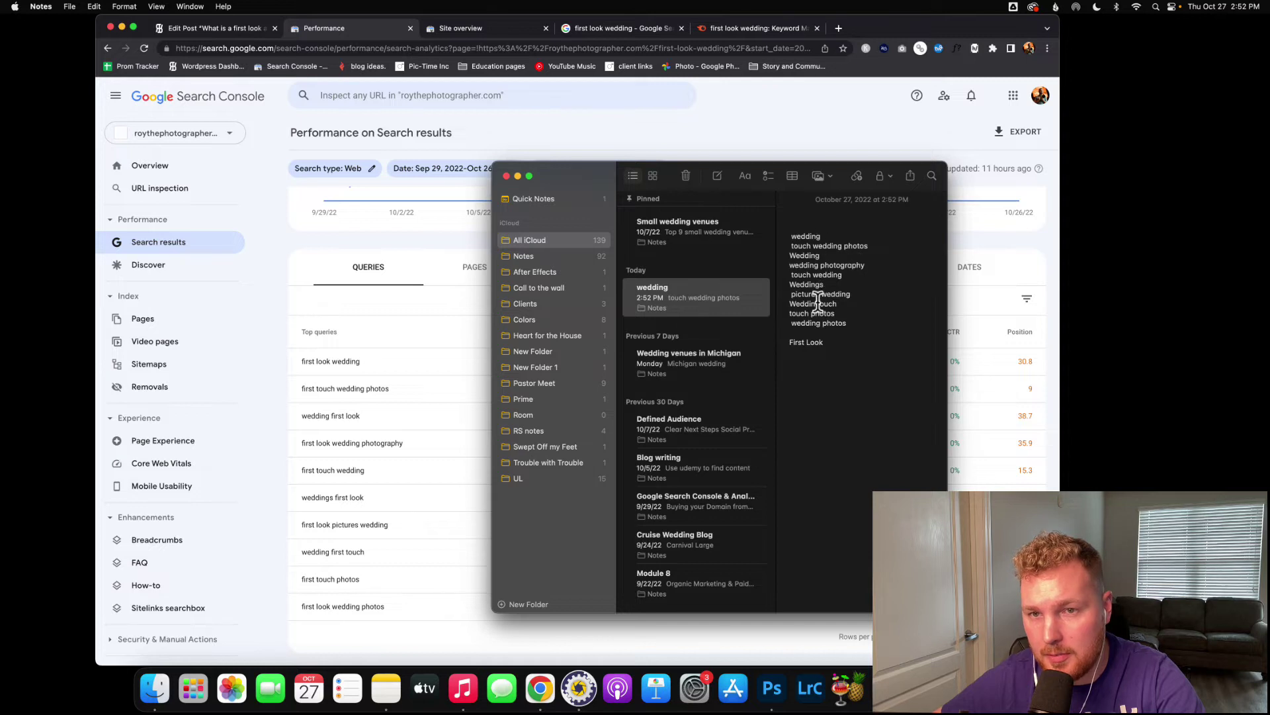
Append "wedding" to the combined keyword line and delete that word from the first two entries of the list
{"action": "left_click", "coordinate": [847, 344]}
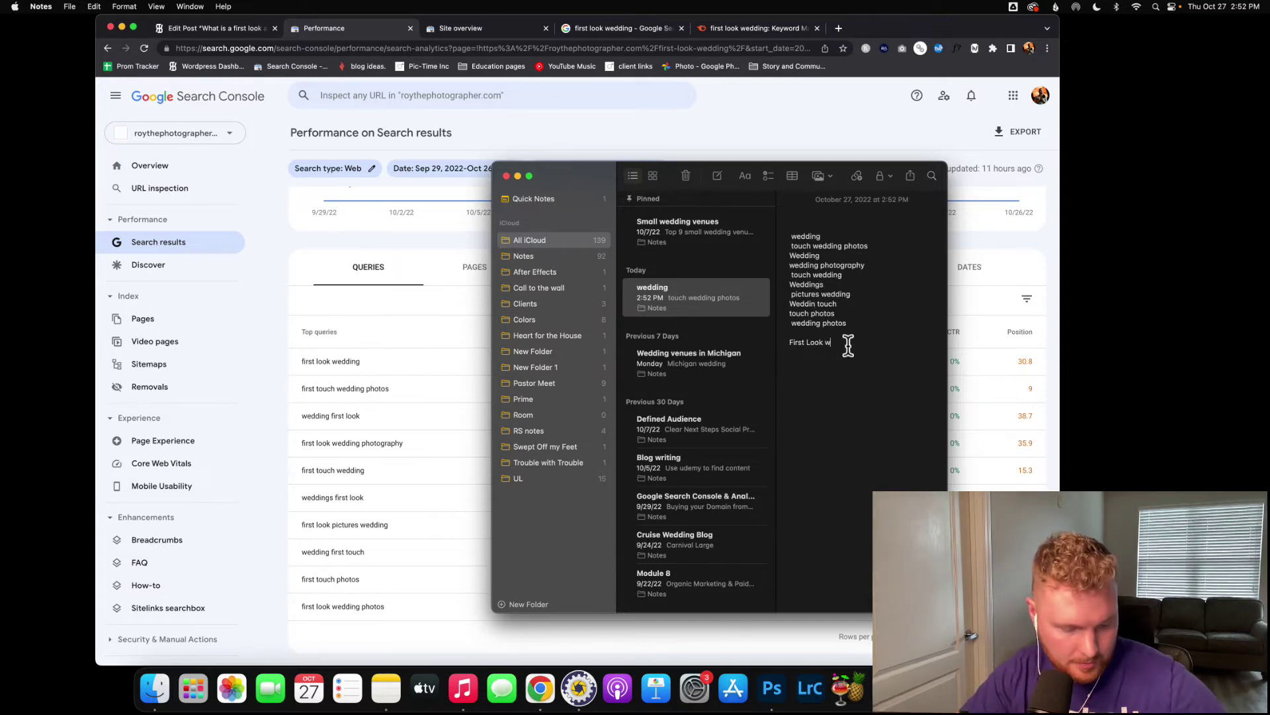
{"action": "type", "text": "wedding"}
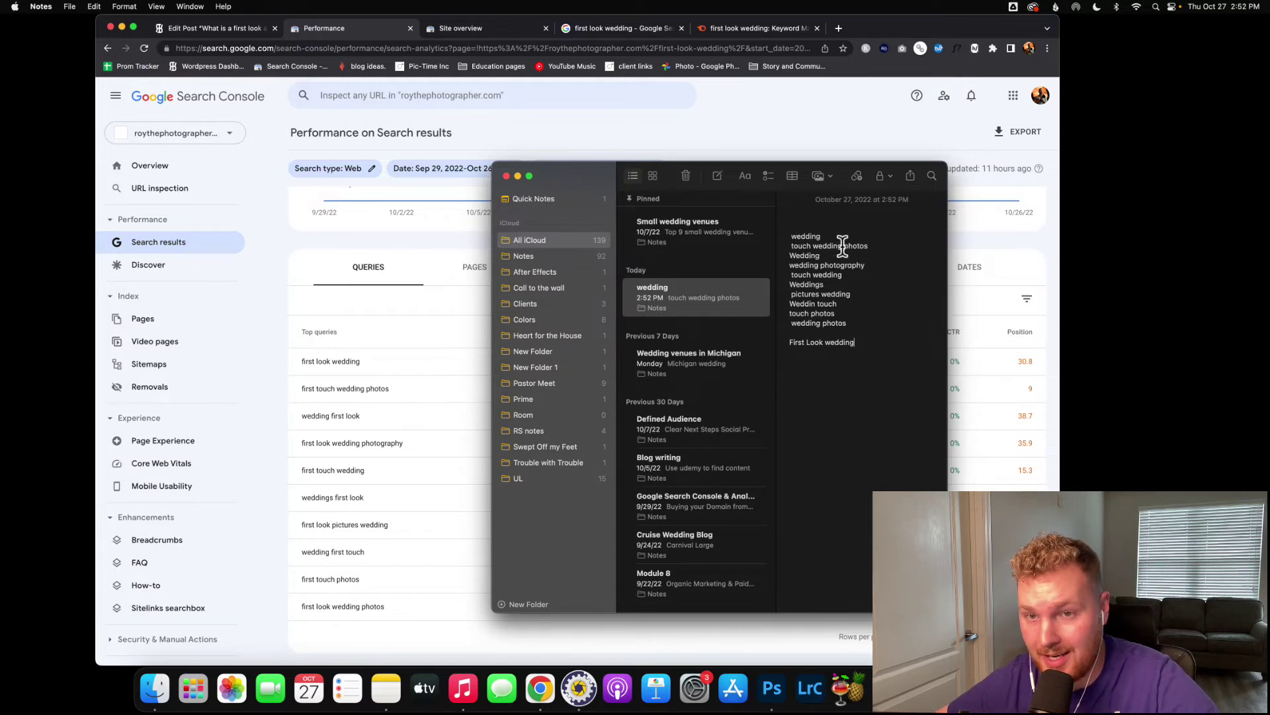
{"action": "left_click", "coordinate": [808, 235]}
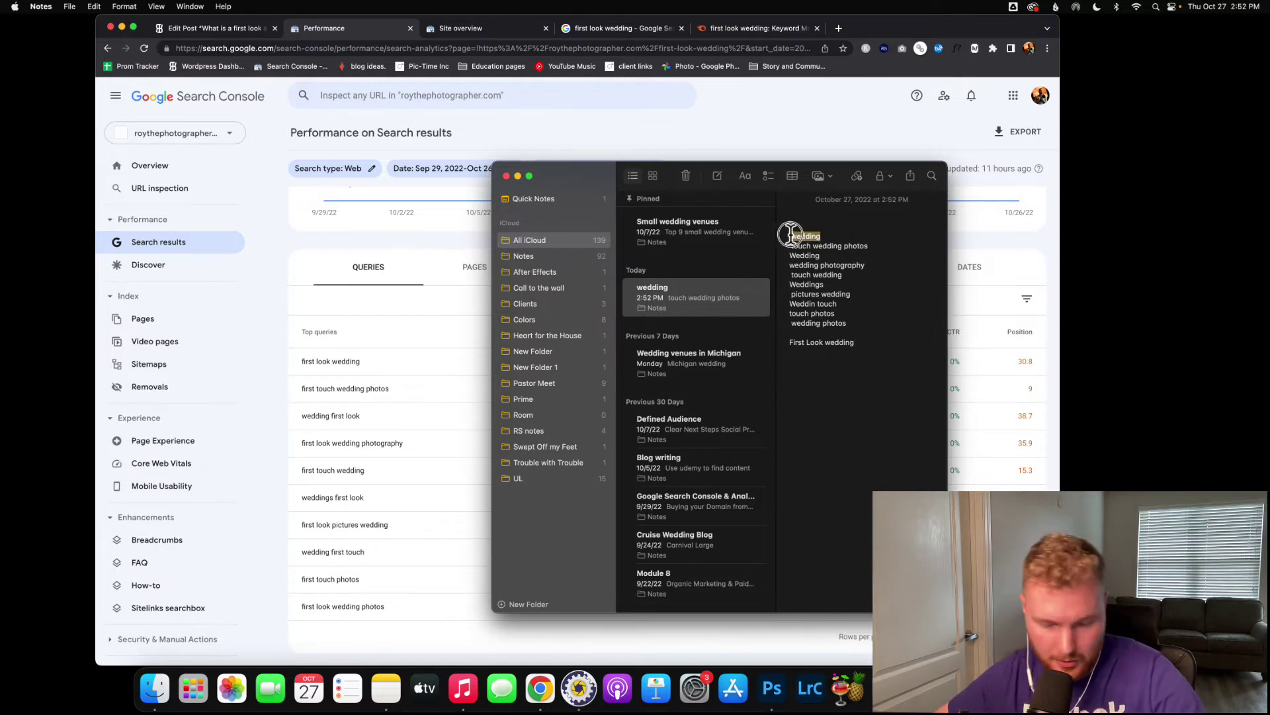
{"action": "double_click", "coordinate": [804, 236]}
{"action": "key", "text": "BackSpace"}
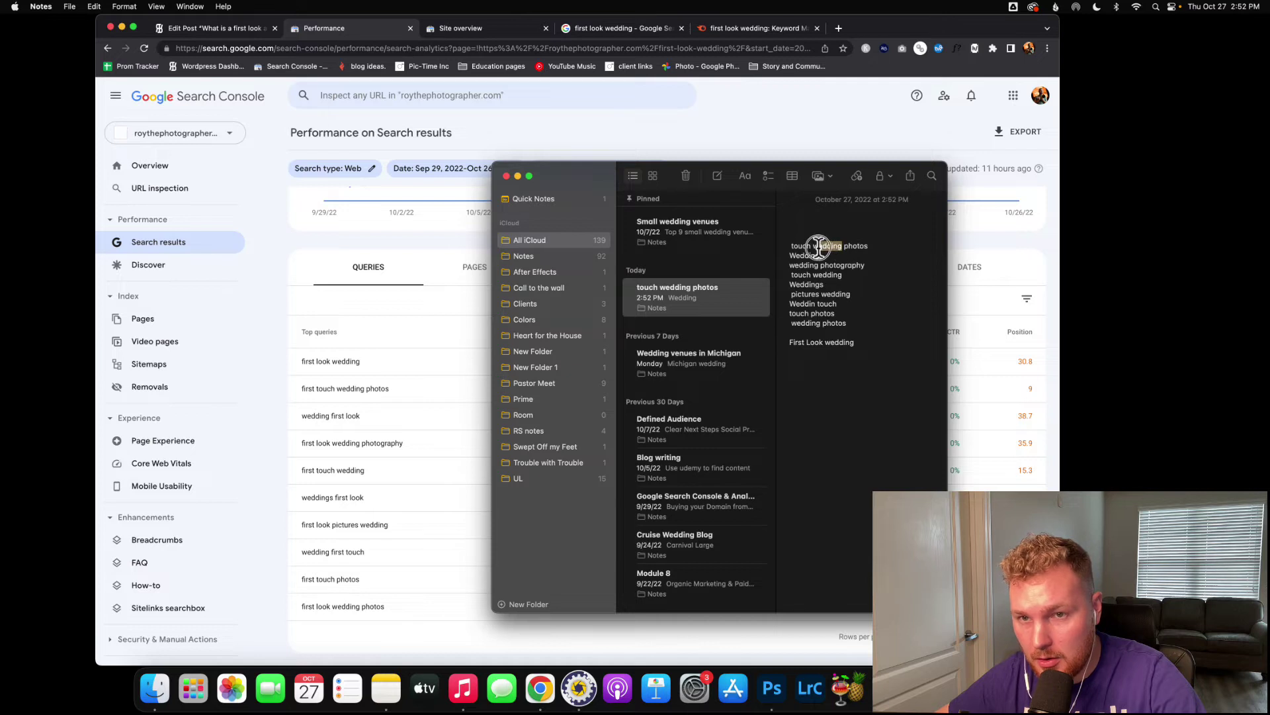
{"action": "double_click", "coordinate": [820, 245]}
{"action": "key", "text": "BackSpace"}
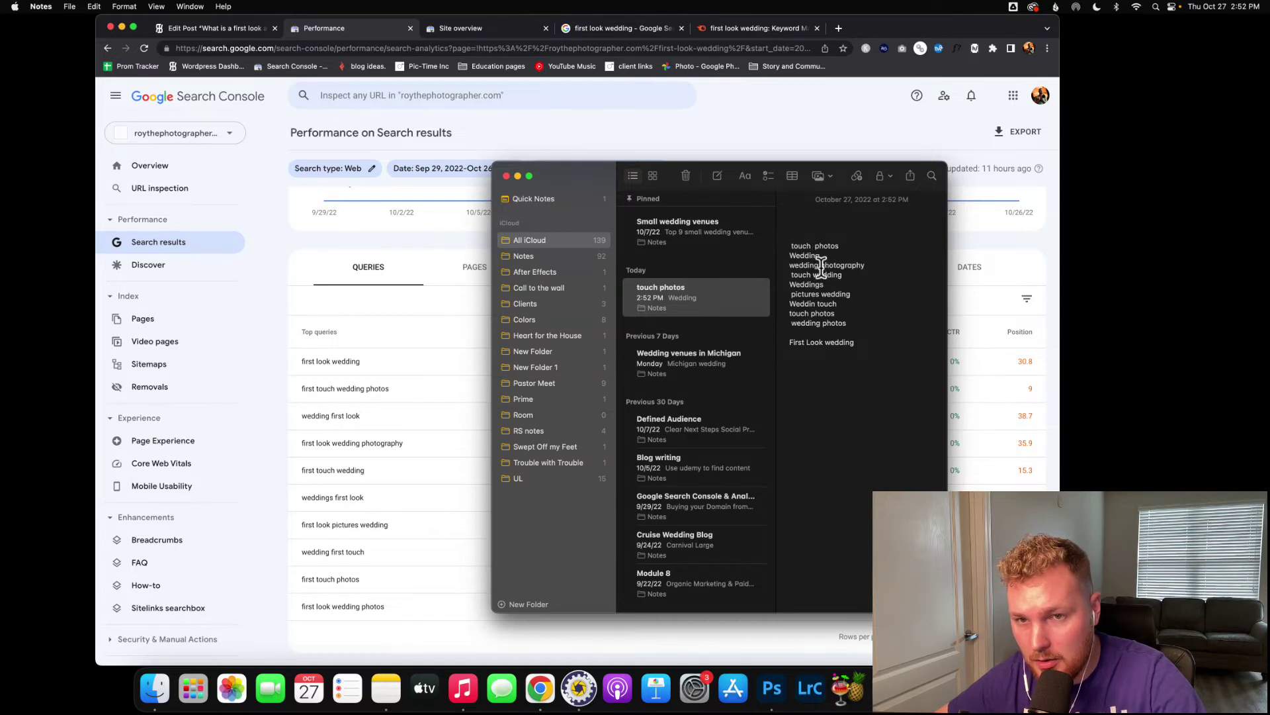
Delete the word "wedding" from the remaining multi-word entries with photography, touch, pictures and photos, including the misspelled "Weddin"
{"action": "double_click", "coordinate": [802, 265]}
{"action": "key", "text": "BackSpace"}
{"action": "double_click", "coordinate": [827, 275]}
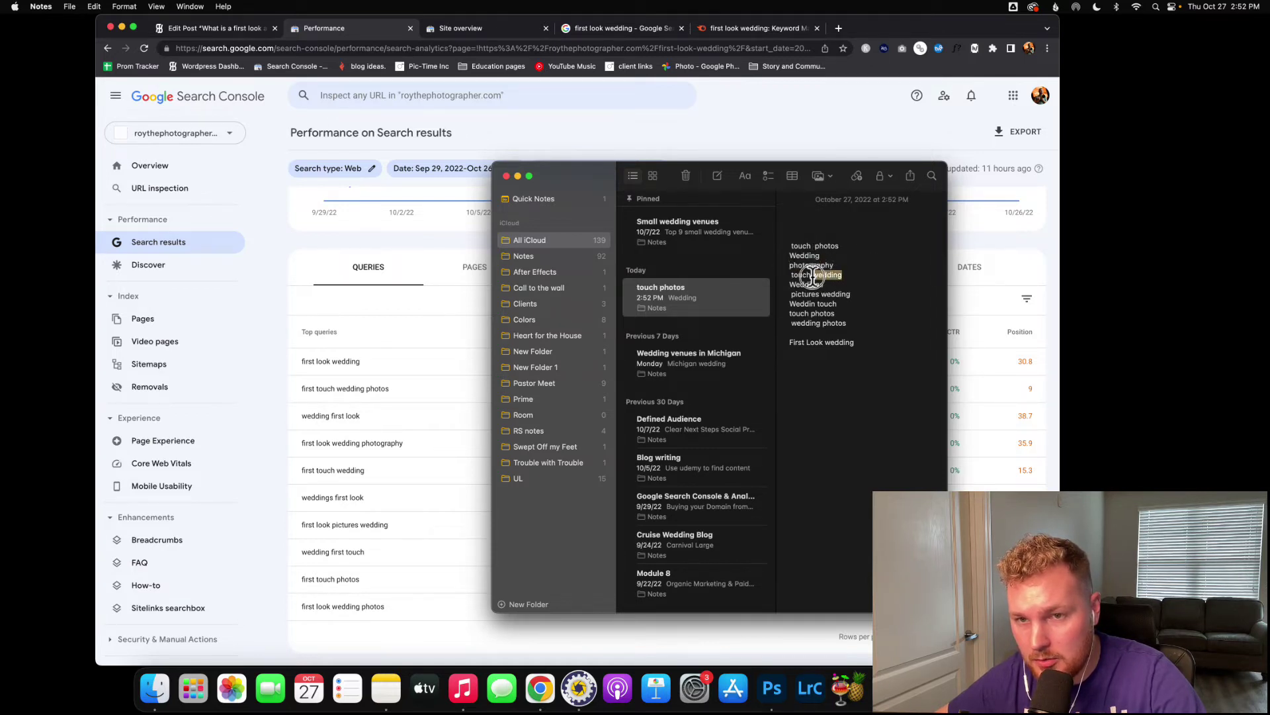
{"action": "key", "text": "BackSpace"}
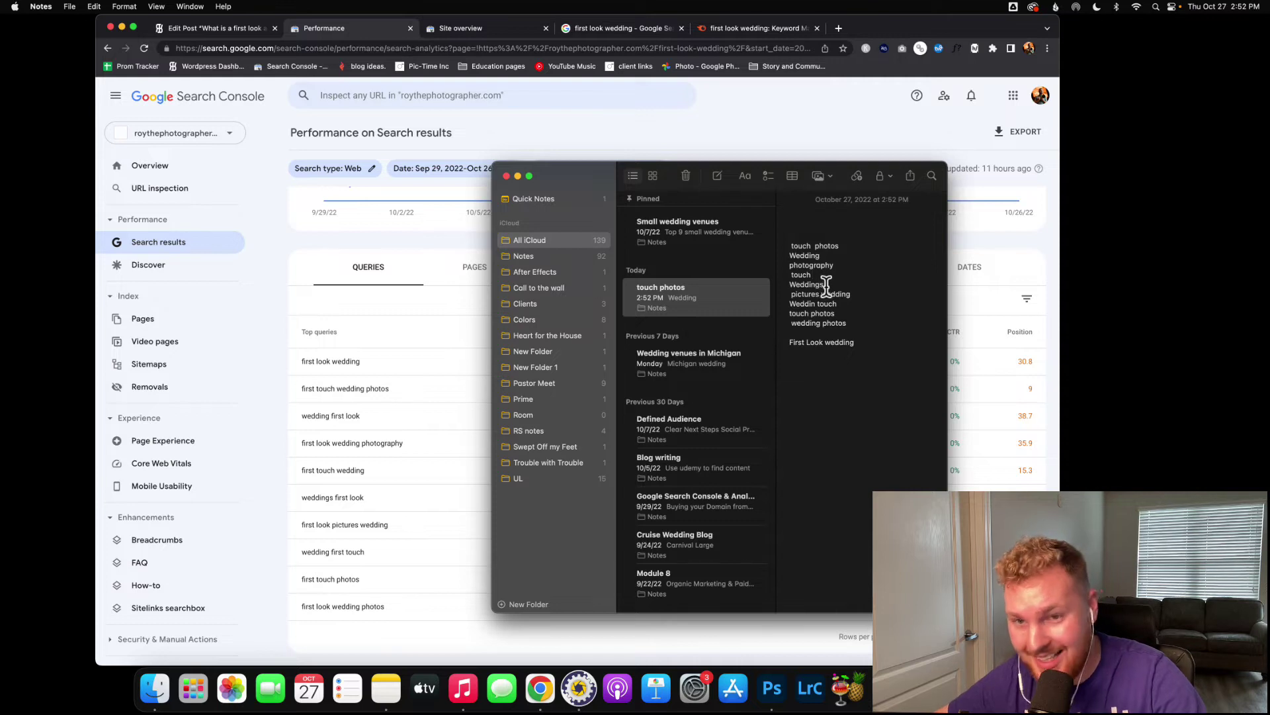
{"action": "double_click", "coordinate": [835, 294]}
{"action": "key", "text": "BackSpace"}
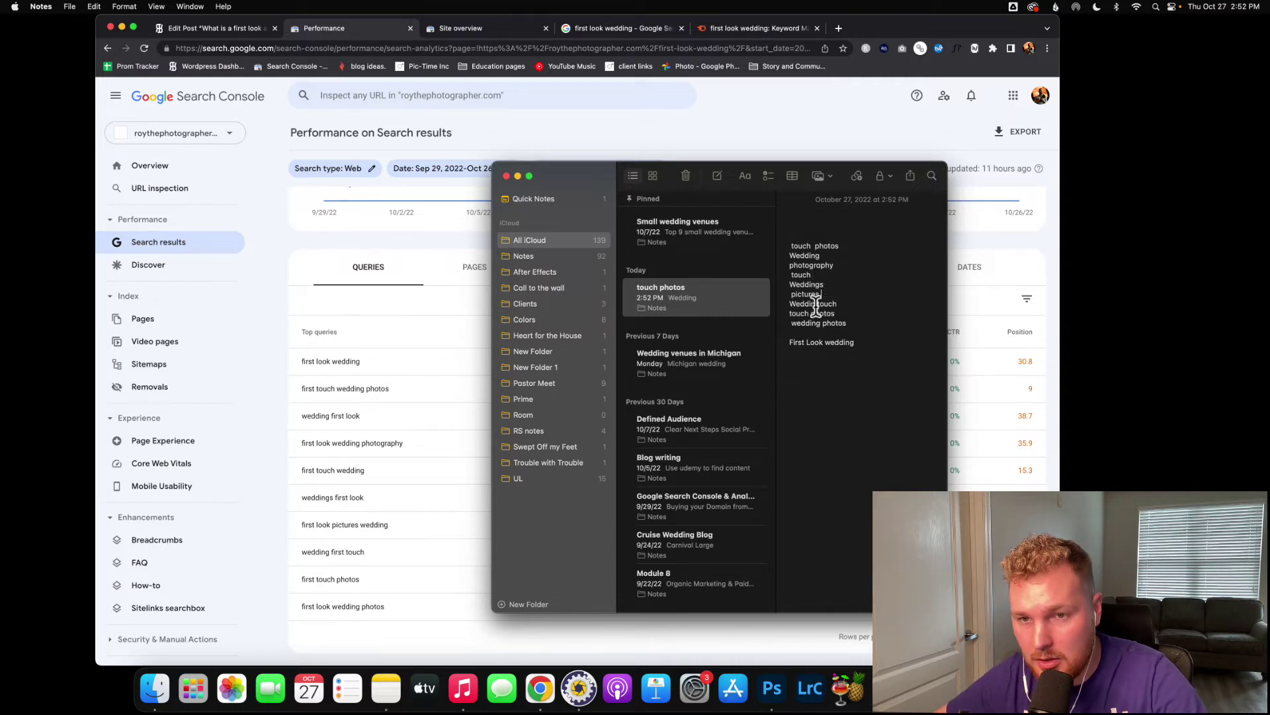
{"action": "double_click", "coordinate": [802, 303]}
{"action": "key", "text": "BackSpace"}
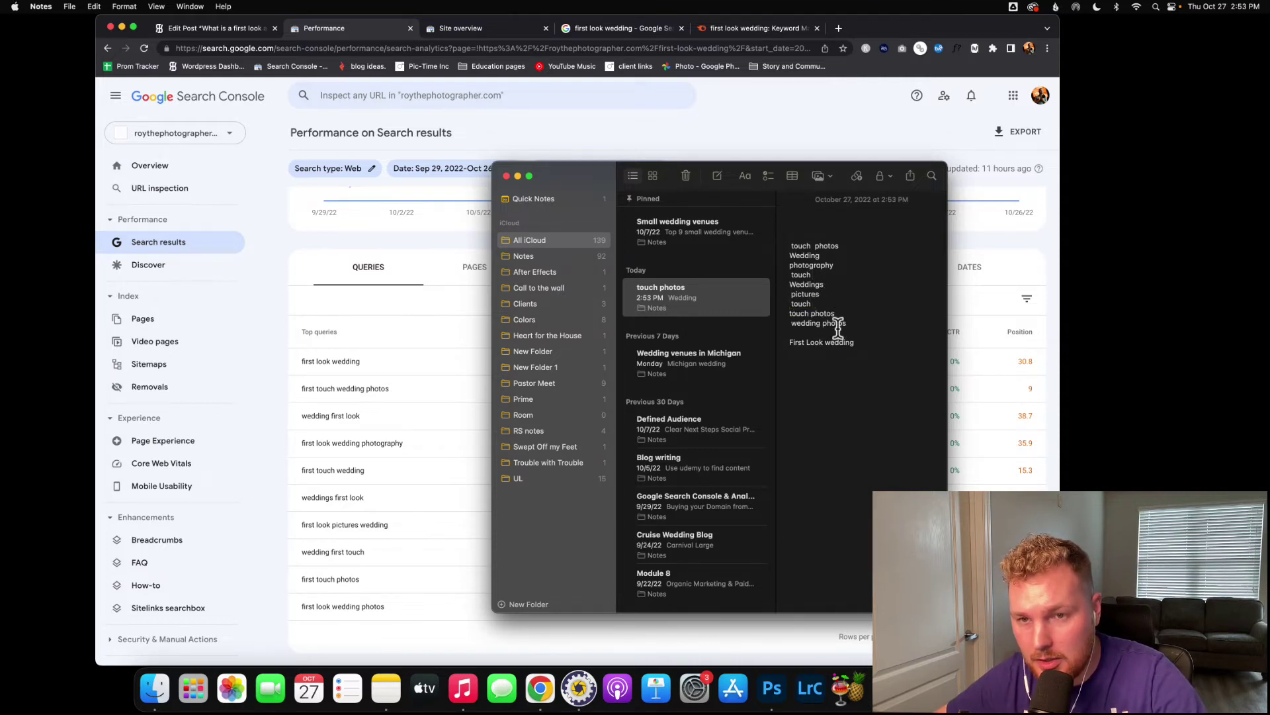
{"action": "double_click", "coordinate": [797, 323]}
{"action": "key", "text": "BackSpace"}
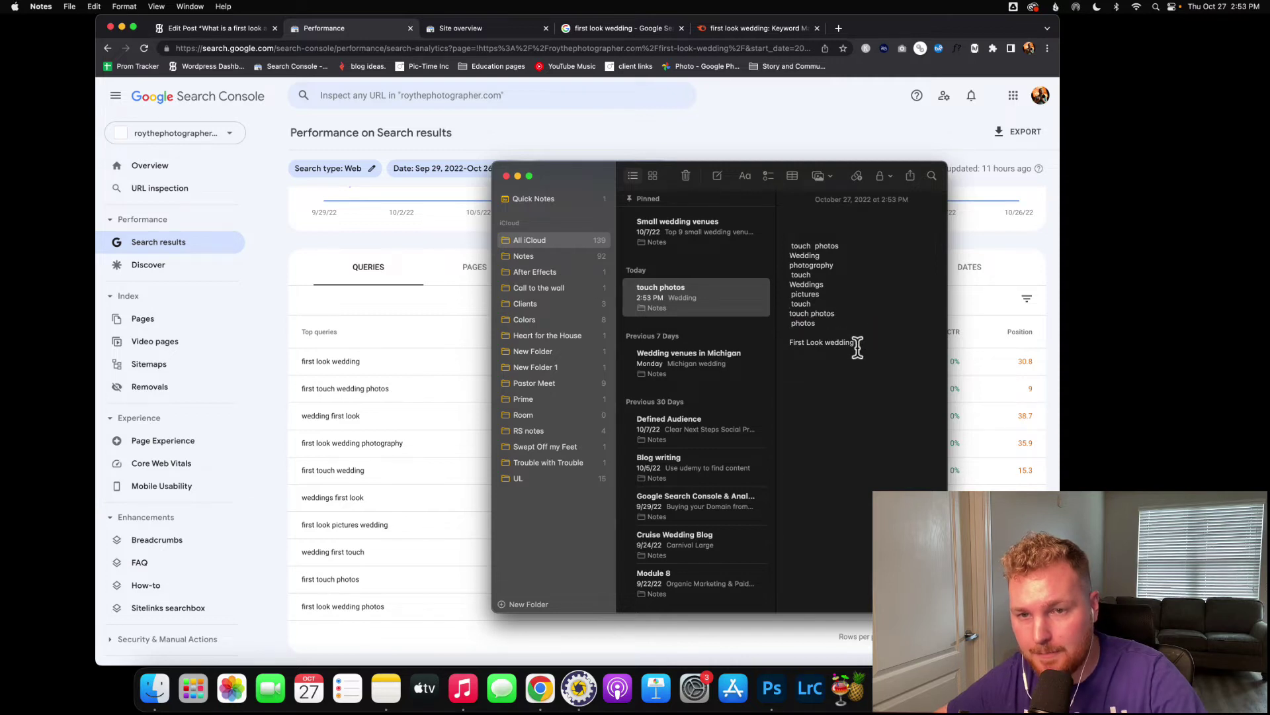
{"action": "left_click", "coordinate": [825, 342]}
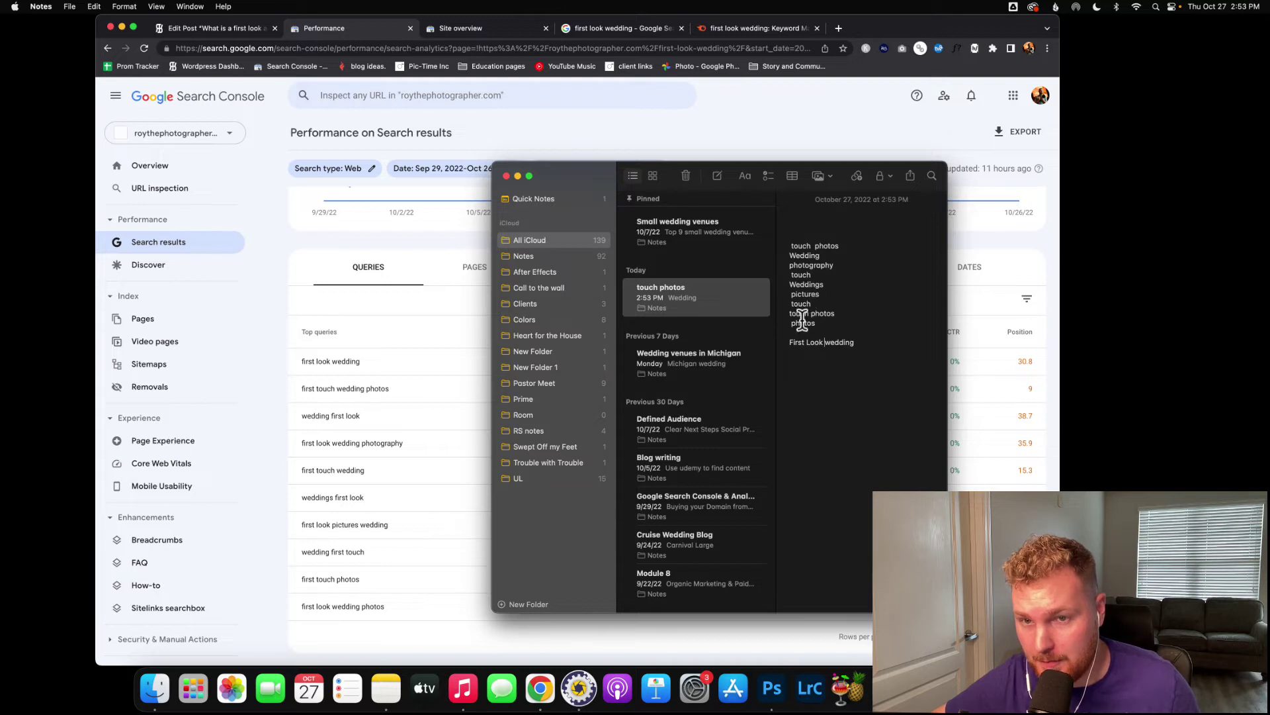
{"action": "left_click", "coordinate": [780, 344]}
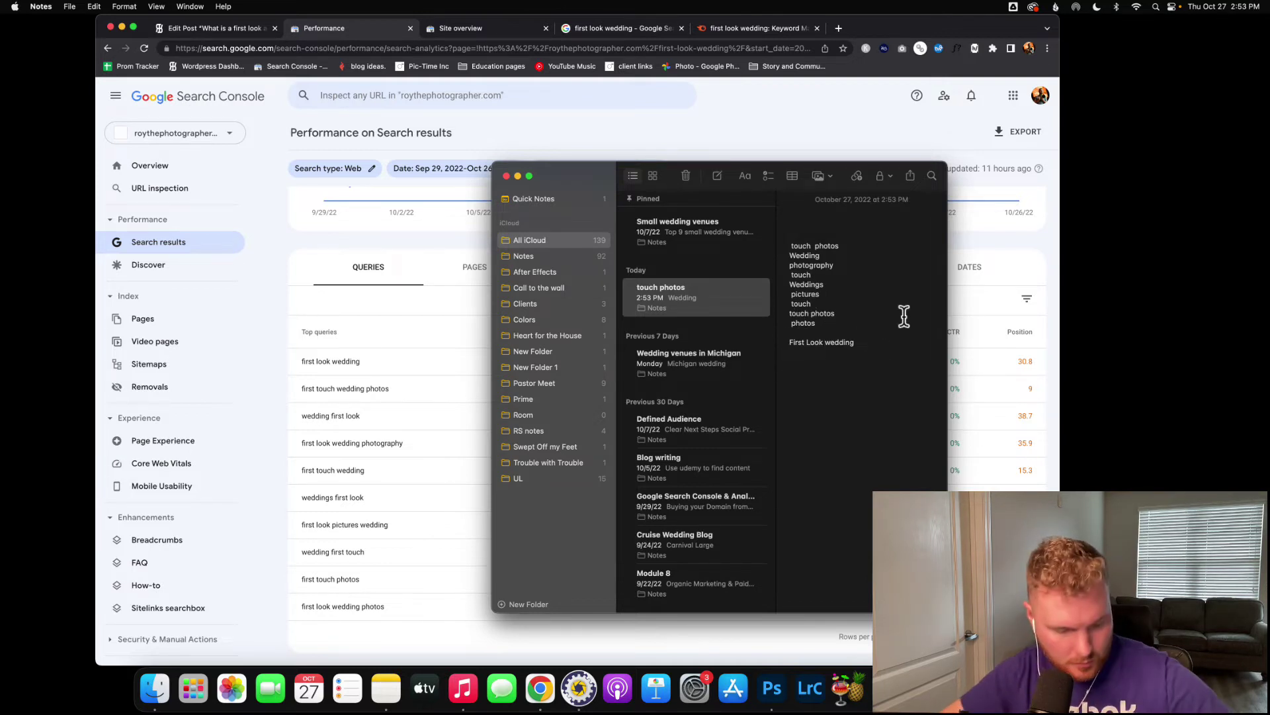
{"action": "type", "text": "Wh"}
{"action": "key", "text": "BackSpace"}
{"action": "key", "text": "BackSpace"}
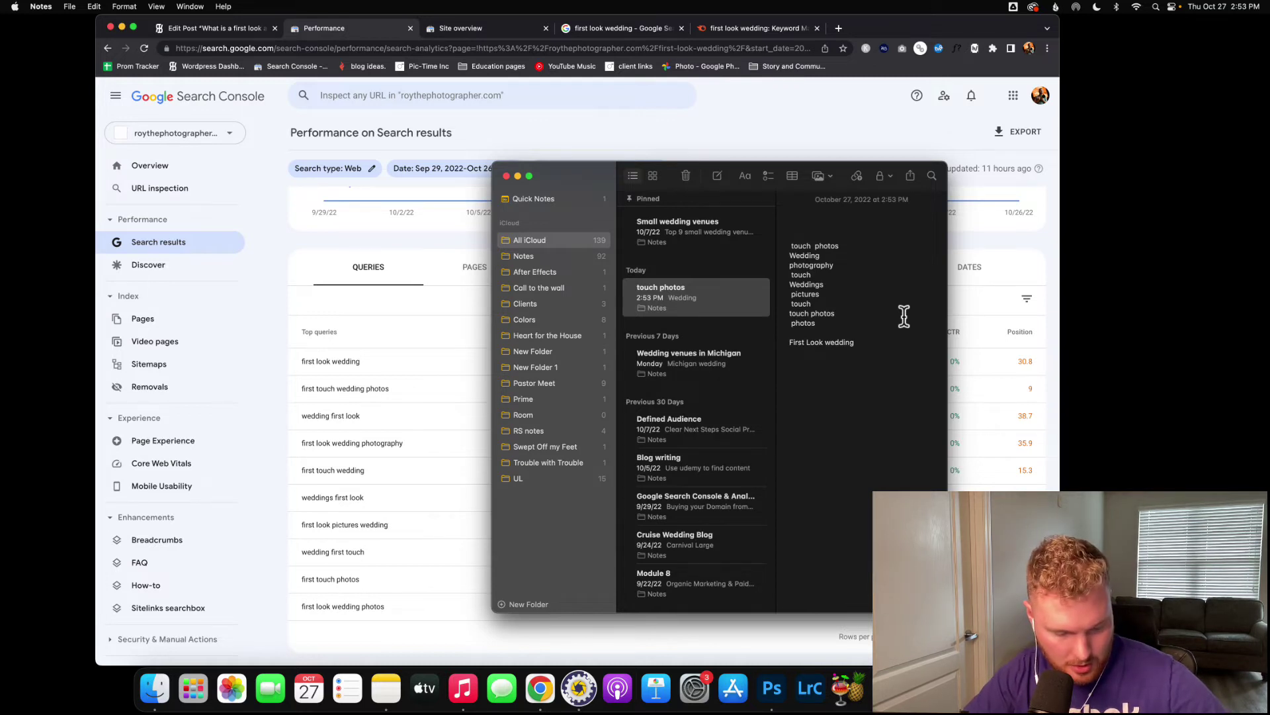
{"action": "type", "text": "Everything you"}
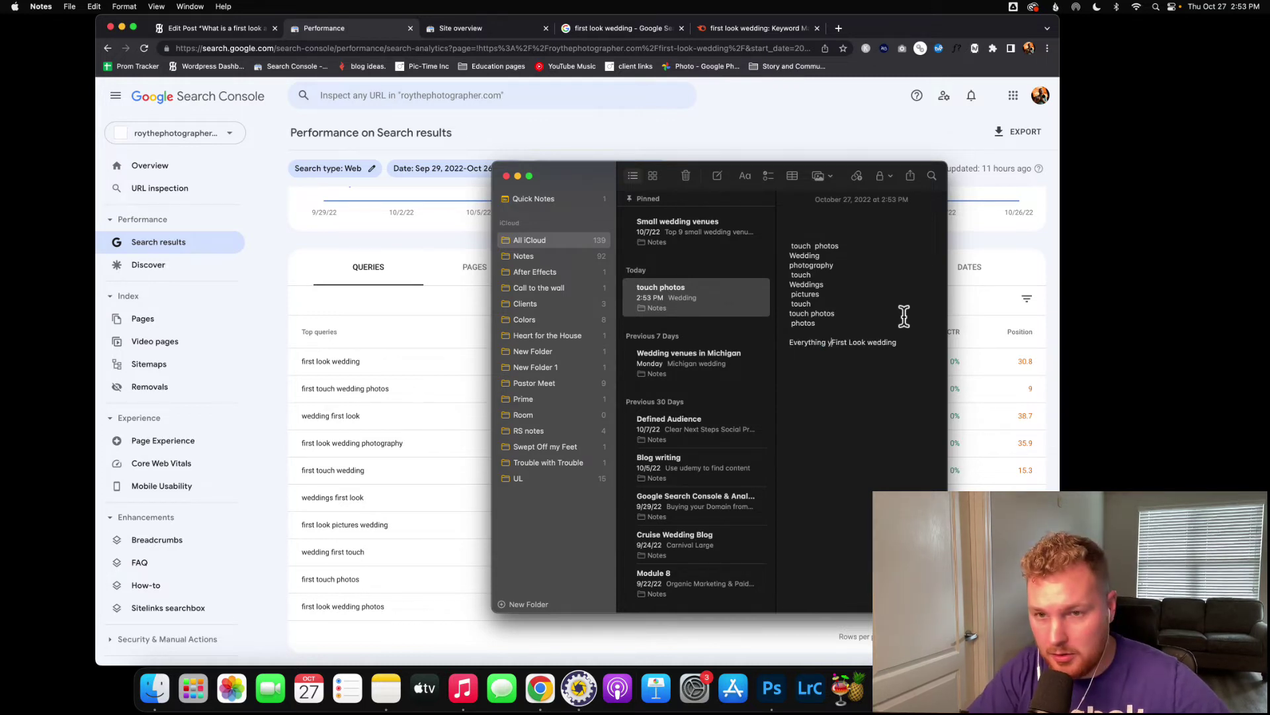
{"action": "key", "text": "BackSpace"}
{"action": "key", "text": "BackSpace"}
{"action": "key", "text": "BackSpace"}
{"action": "key", "text": "BackSpace"}
{"action": "key", "text": "BackSpace"}
{"action": "key", "text": "BackSpace"}
{"action": "key", "text": "BackSpace"}
{"action": "key", "text": "BackSpace"}
{"action": "key", "text": "BackSpace"}
{"action": "key", "text": "BackSpace"}
{"action": "key", "text": "BackSpace"}
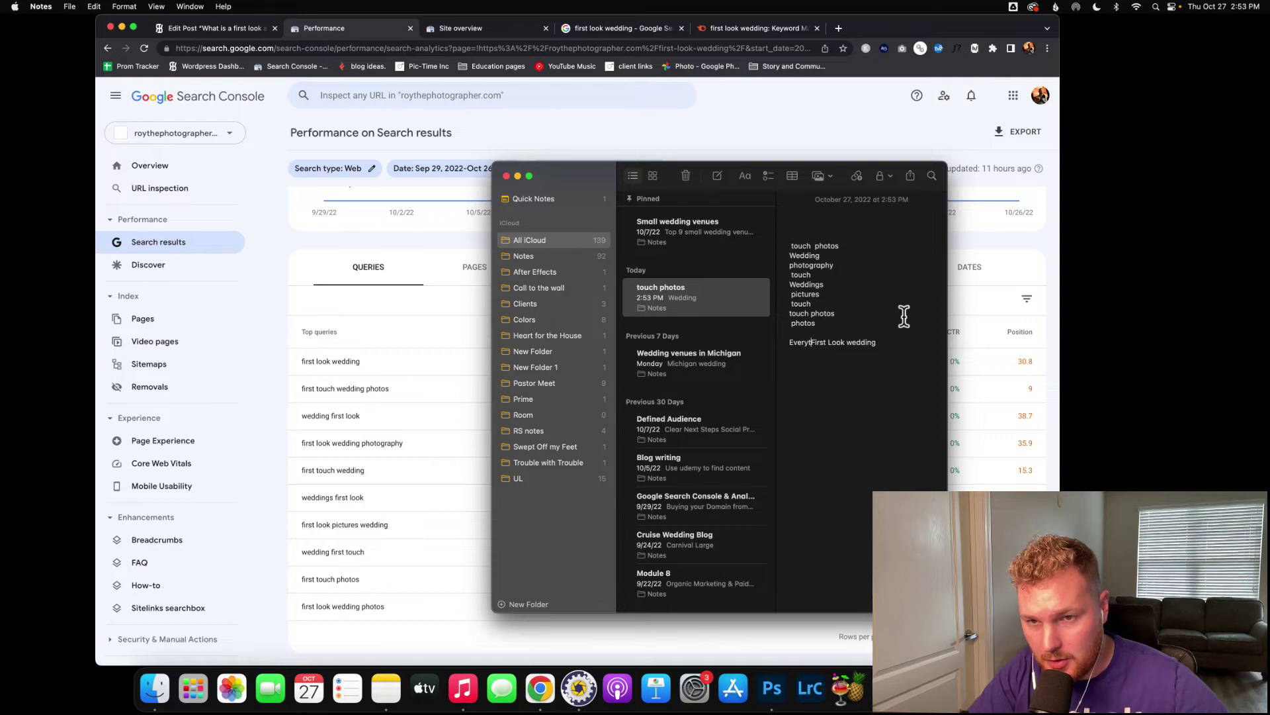
{"action": "key", "text": "BackSpace"}
{"action": "key", "text": "BackSpace"}
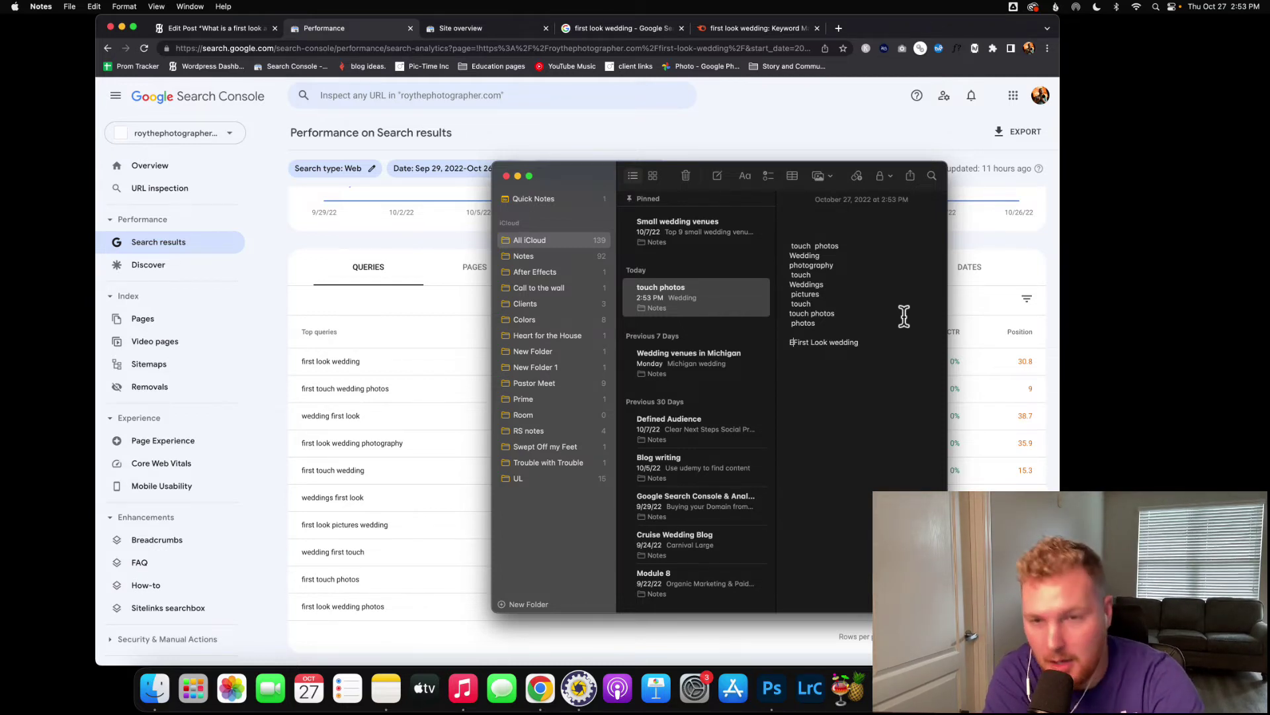
{"action": "key", "text": "BackSpace"}
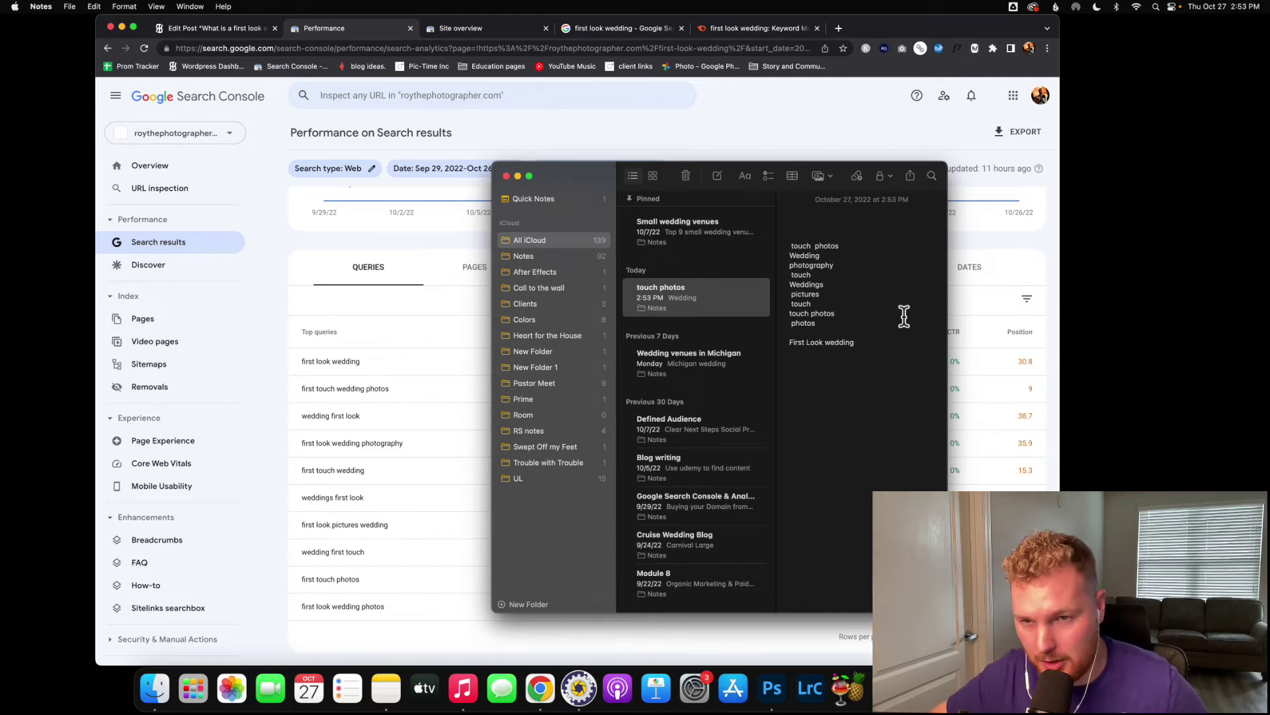
{"action": "key", "text": "alt+Right"}
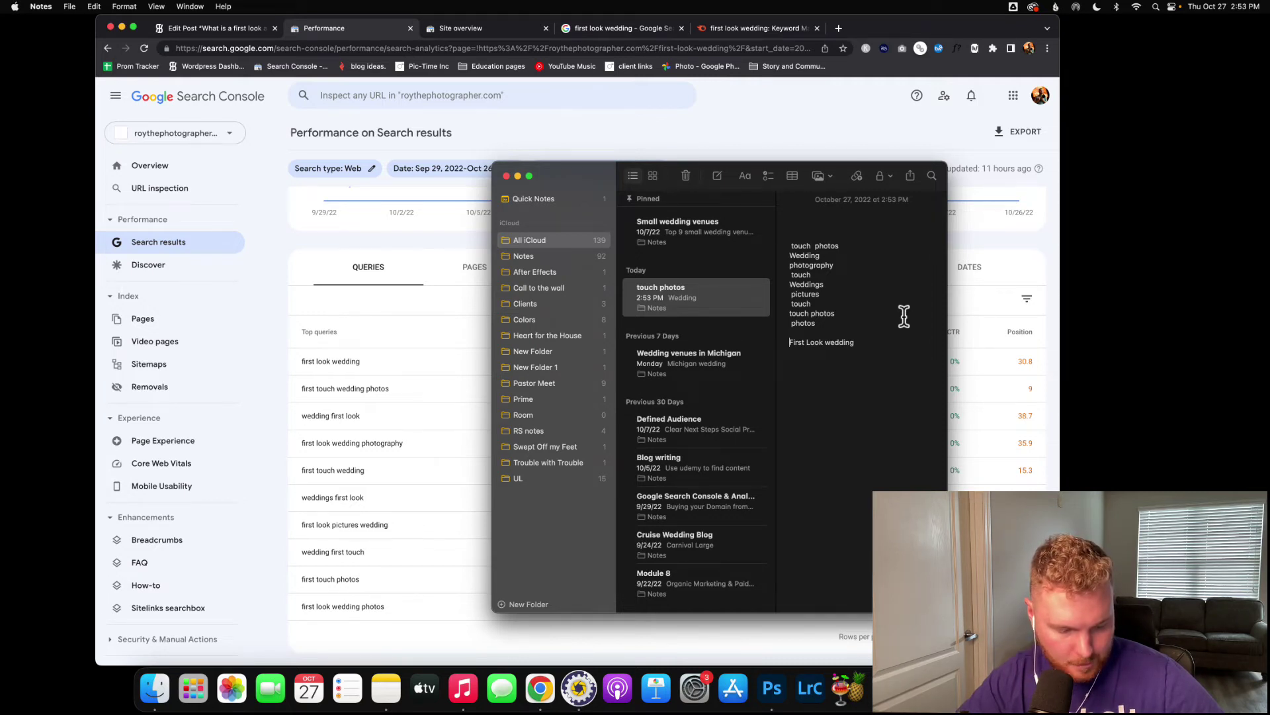
{"action": "type", "text": "Examples of"}
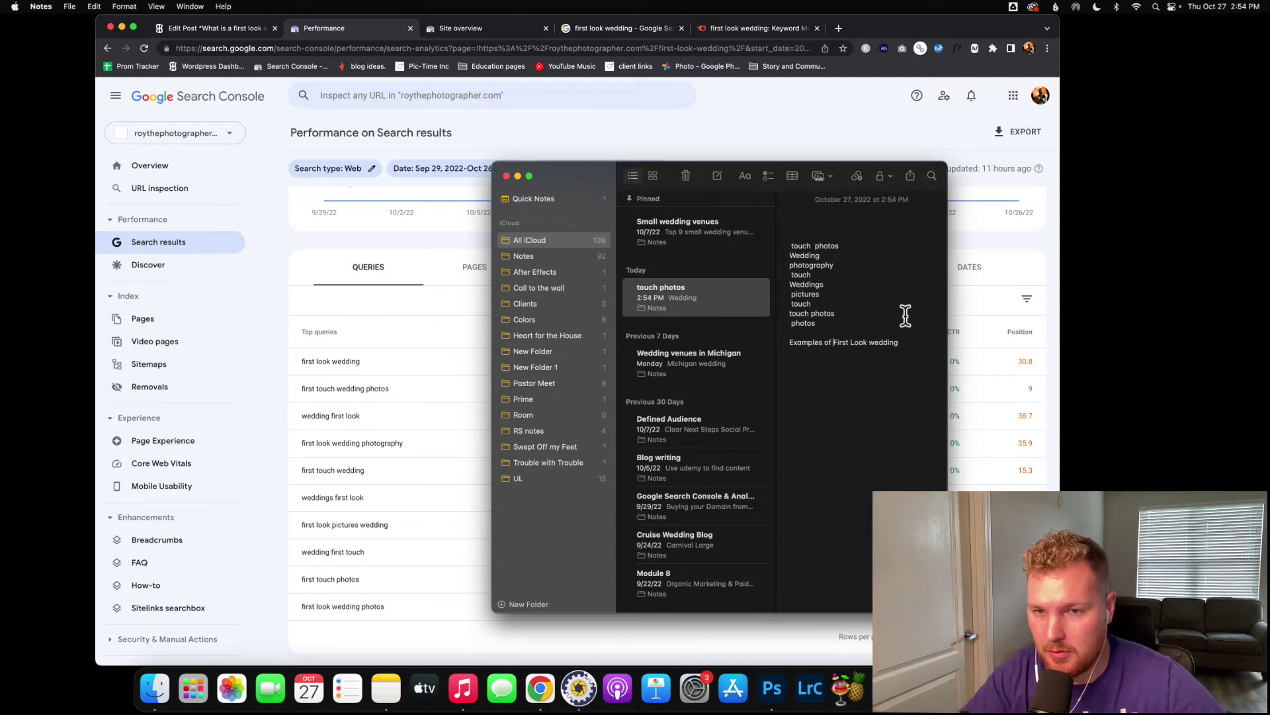
{"action": "key", "text": "BackSpace"}
{"action": "key", "text": "BackSpace"}
{"action": "key", "text": "BackSpace"}
{"action": "key", "text": "BackSpace"}
{"action": "key", "text": "BackSpace"}
{"action": "key", "text": "BackSpace"}
{"action": "key", "text": "BackSpace"}
{"action": "key", "text": "BackSpace"}
{"action": "key", "text": "BackSpace"}
{"action": "key", "text": "BackSpace"}
{"action": "key", "text": "BackSpace"}
{"action": "key", "text": "BackSpace"}
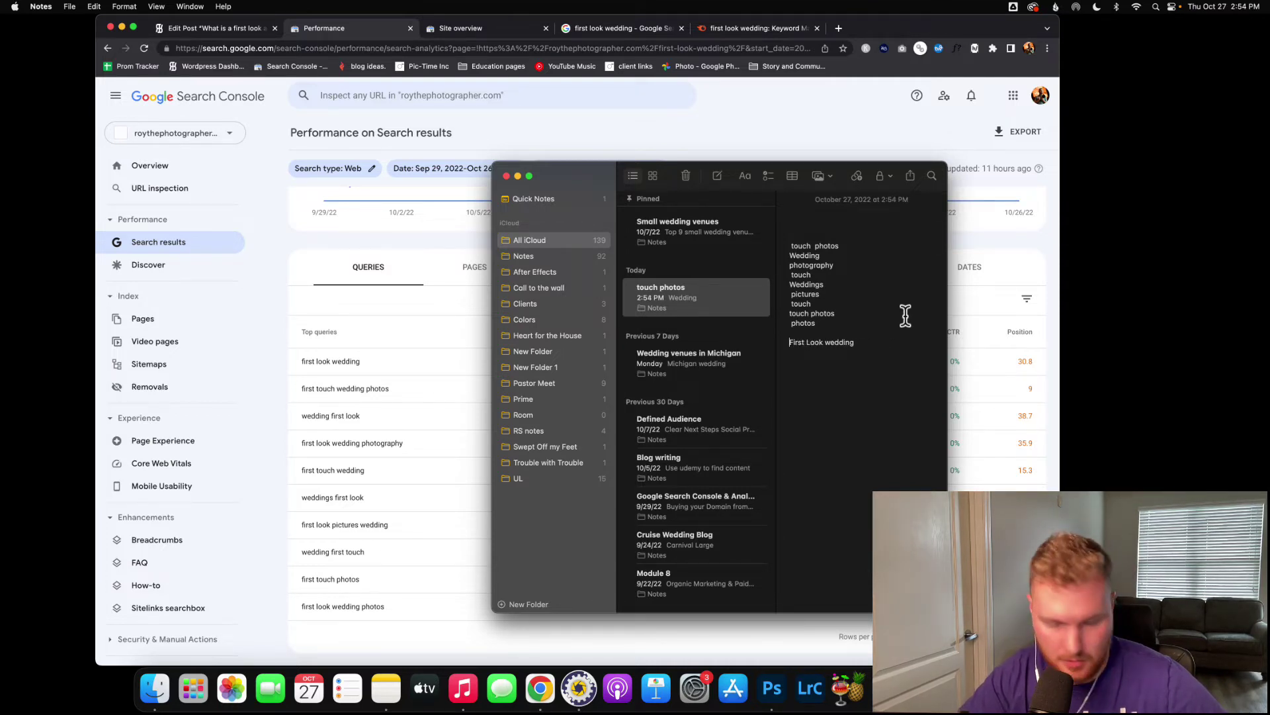
Expand the combined keyword line to read "What is a First Look and first touch at wedding (photos included)"
{"action": "type", "text": "What is a First Look "}
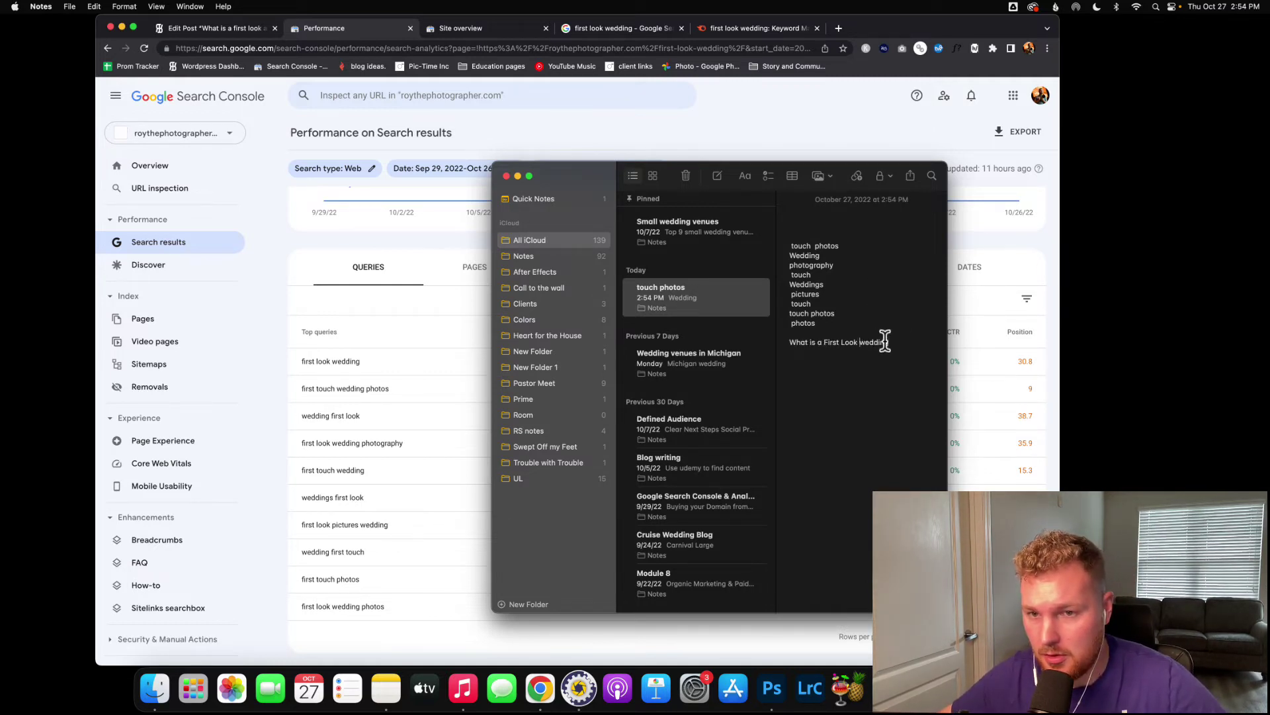
{"action": "type", "text": "and first tou"}
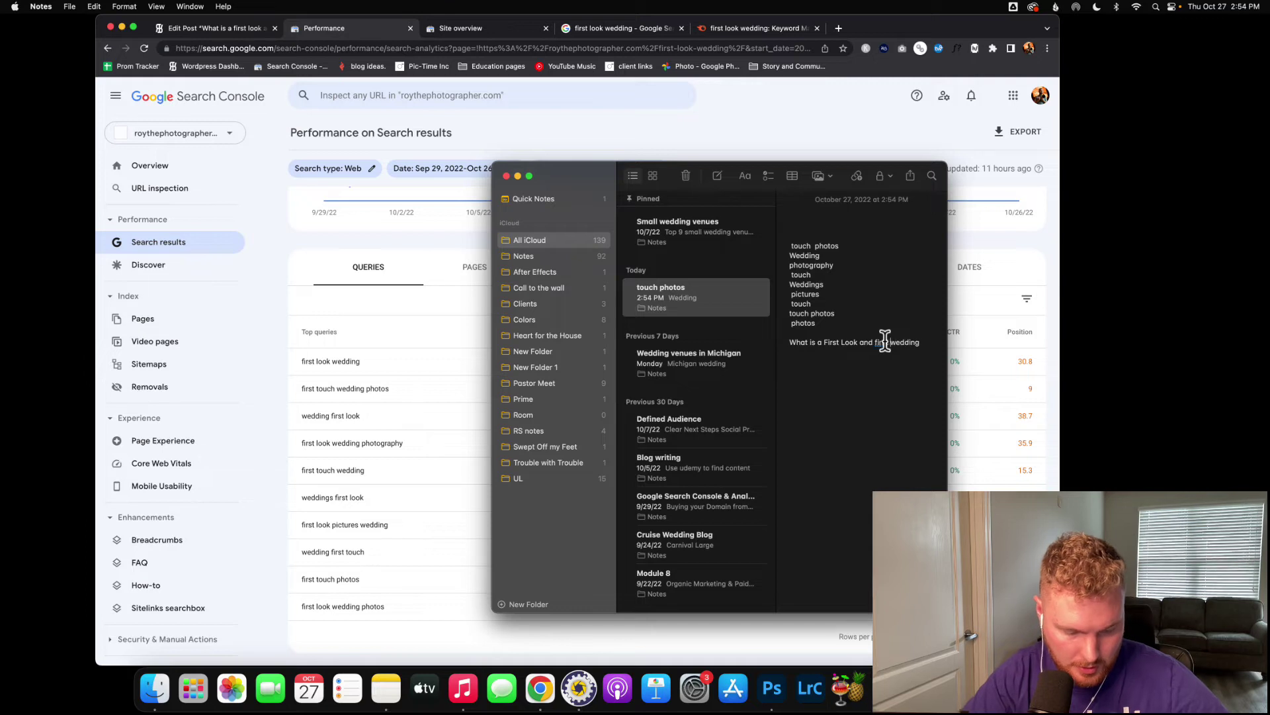
{"action": "type", "text": "ch at"}
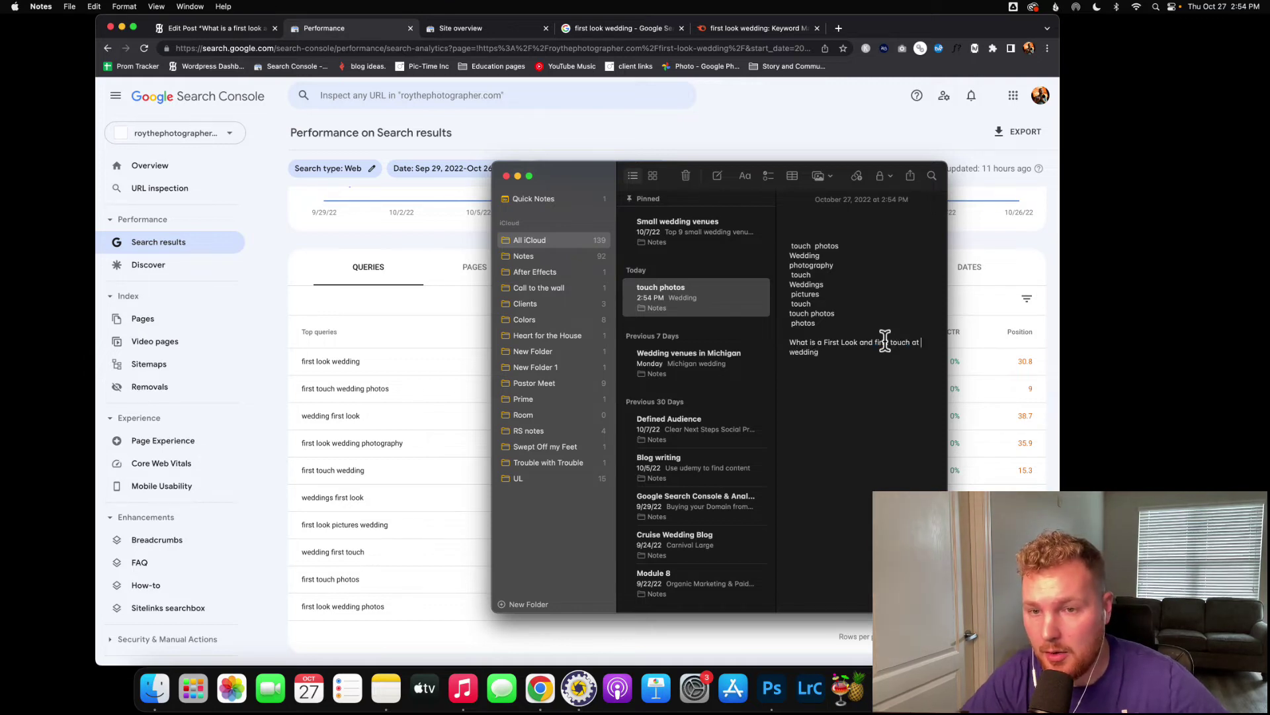
{"action": "key", "text": "Down"}
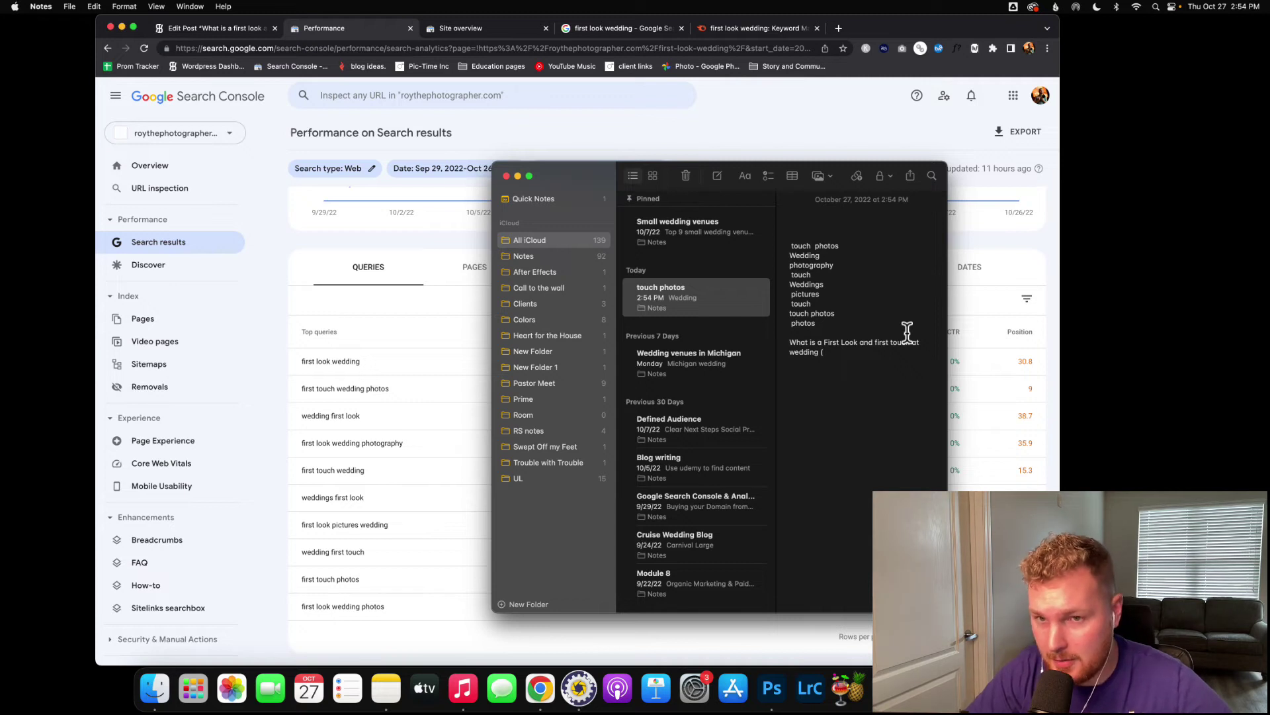
{"action": "type", "text": "ph"}
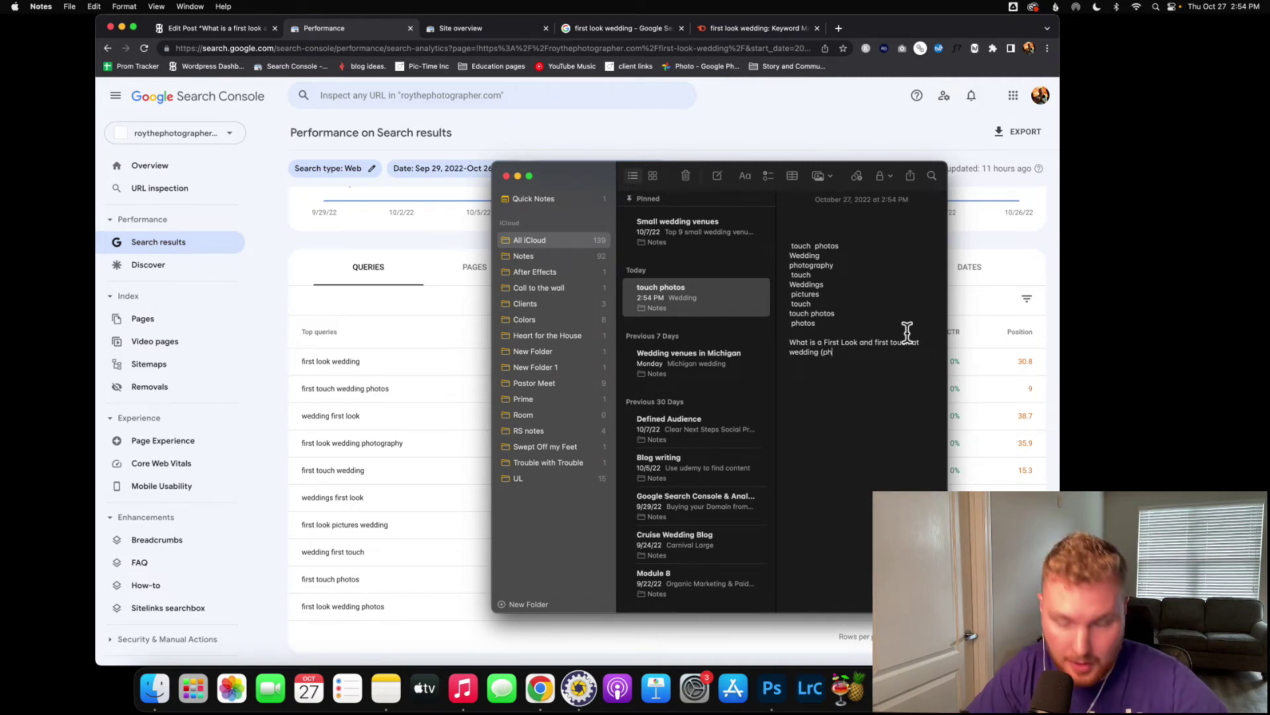
{"action": "type", "text": "oto"}
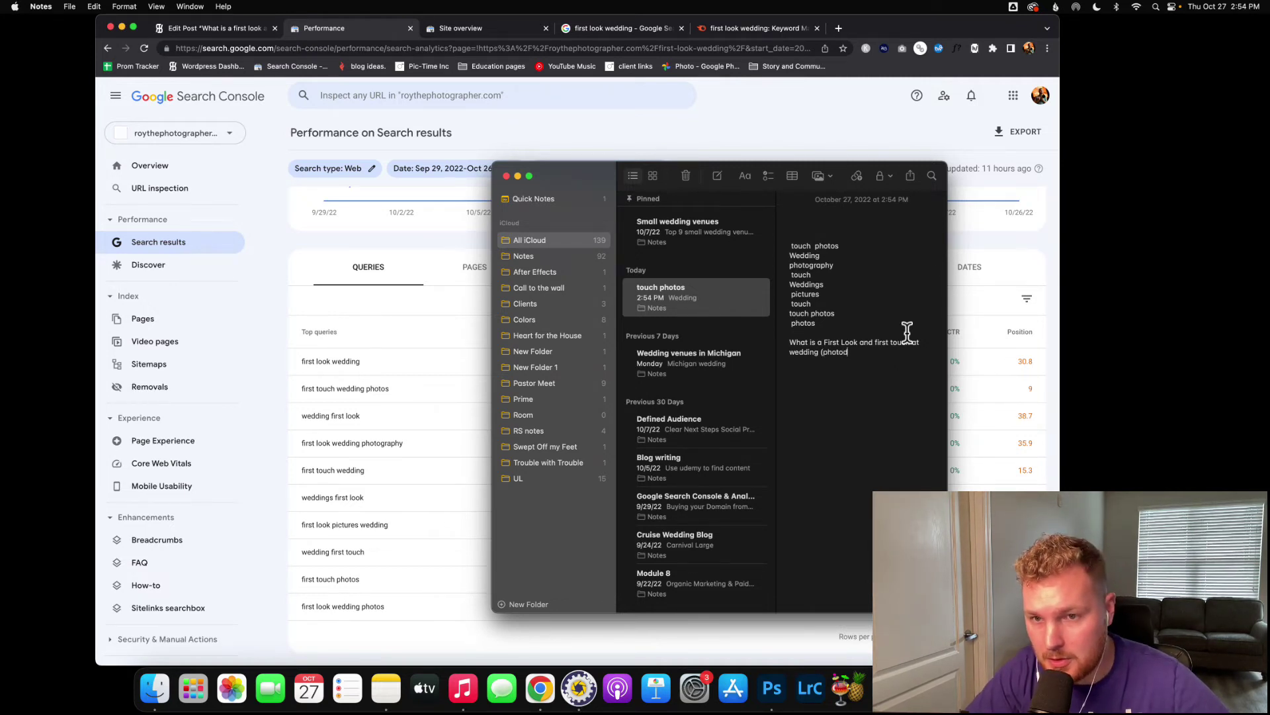
{"action": "type", "text": "s included"}
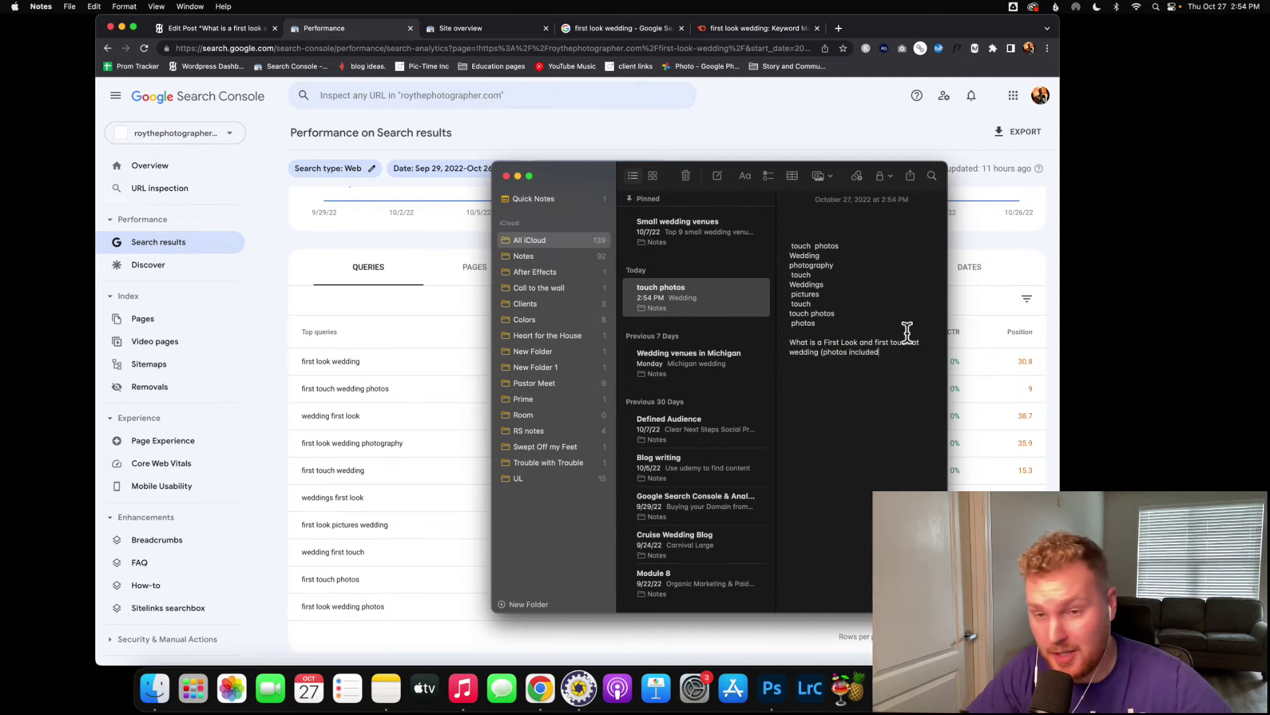
{"action": "type", "text": ")"}
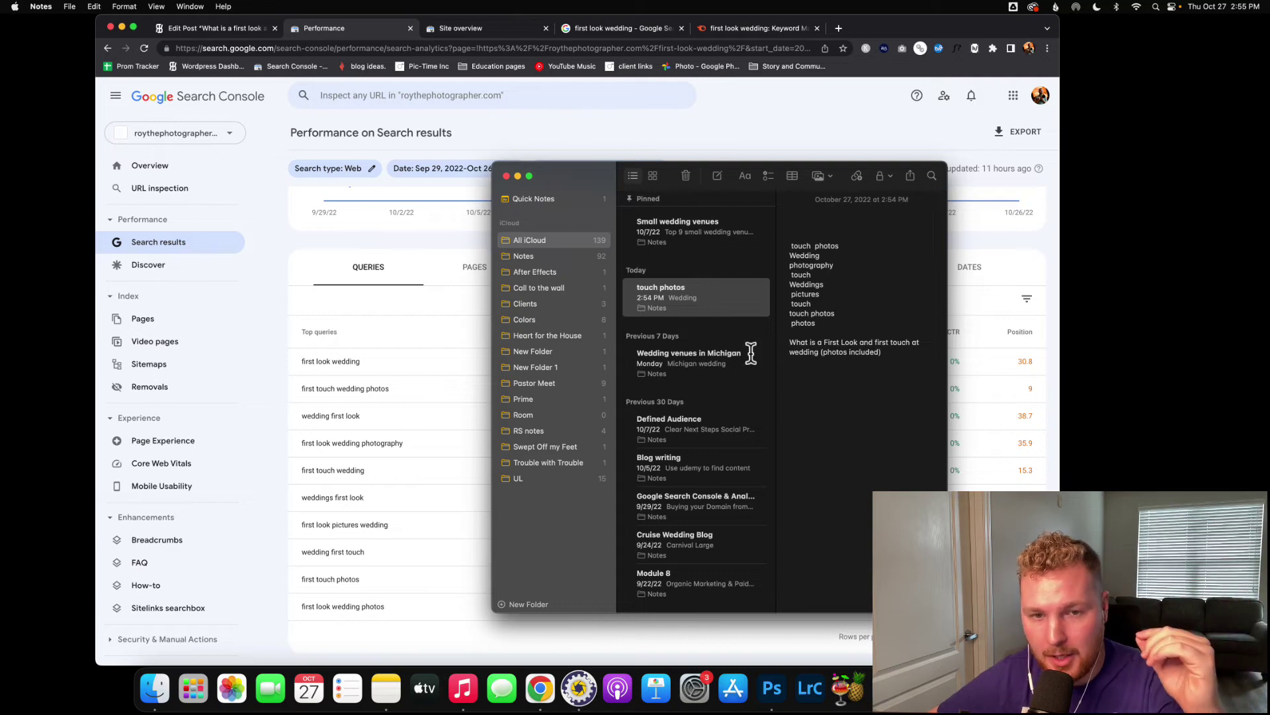
{"action": "left_click_drag", "start_coordinate": [562, 176], "coordinate": [394, 137]}
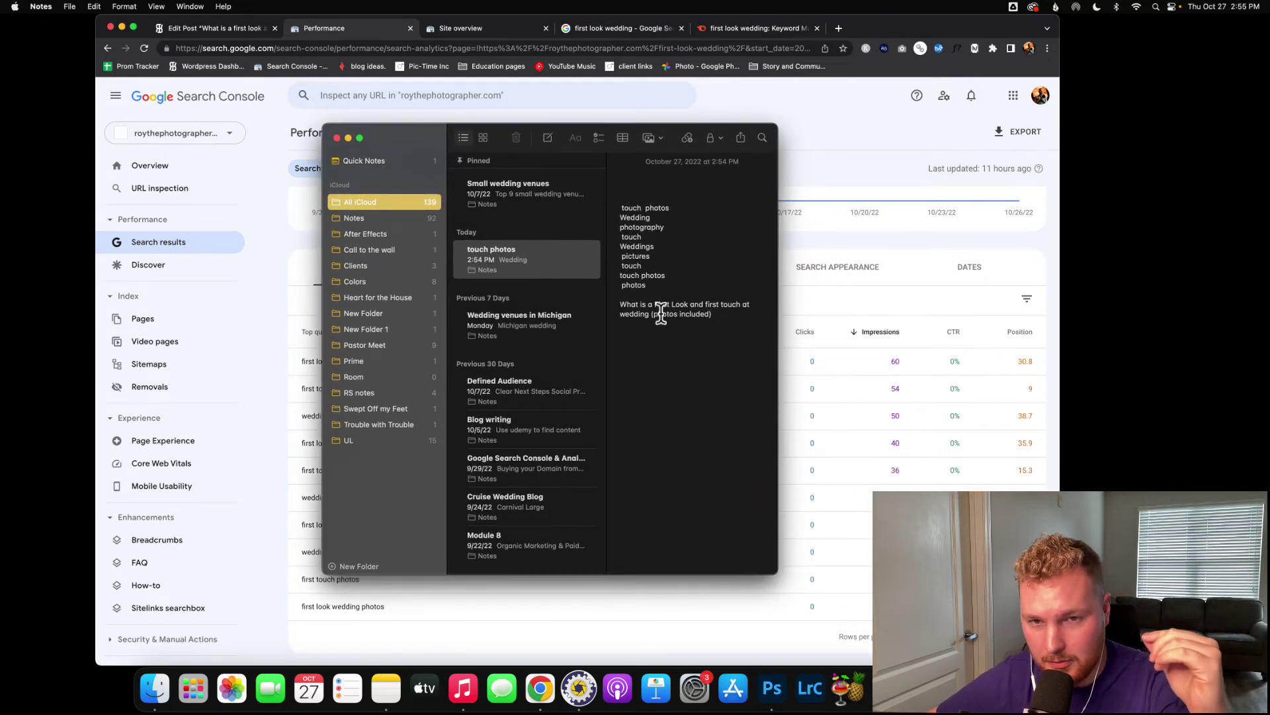
{"action": "mouse_move", "coordinate": [652, 304]}
{"action": "left_mouse_down"}
{"action": "mouse_move", "coordinate": [680, 303]}
{"action": "mouse_move", "coordinate": [635, 314]}
{"action": "mouse_move", "coordinate": [653, 314]}
{"action": "left_mouse_up"}
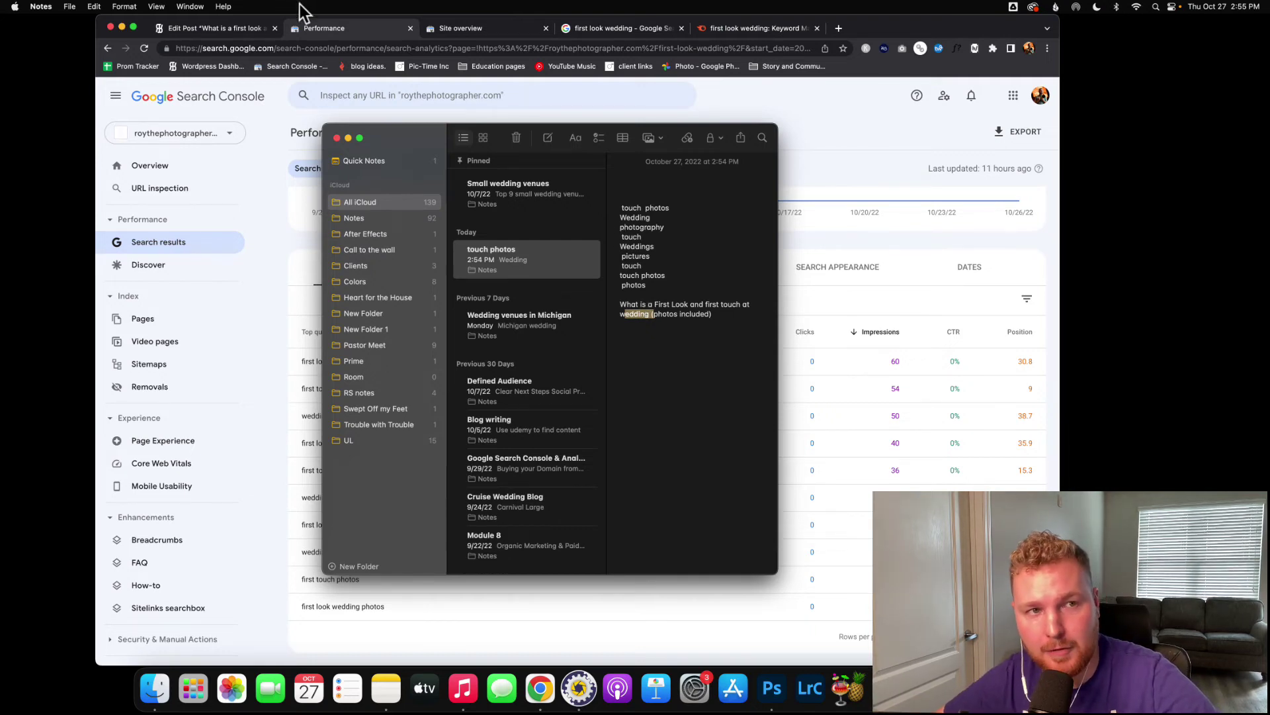
Switch to the first look wedding post in the WordPress editor and view its title and introduction
{"action": "left_click", "coordinate": [240, 30]}
{"action": "scroll", "coordinate": [397, 231], "scroll_direction": "up", "scroll_amount": 10}
{"action": "scroll", "coordinate": [457, 296], "scroll_direction": "up", "scroll_amount": 15}
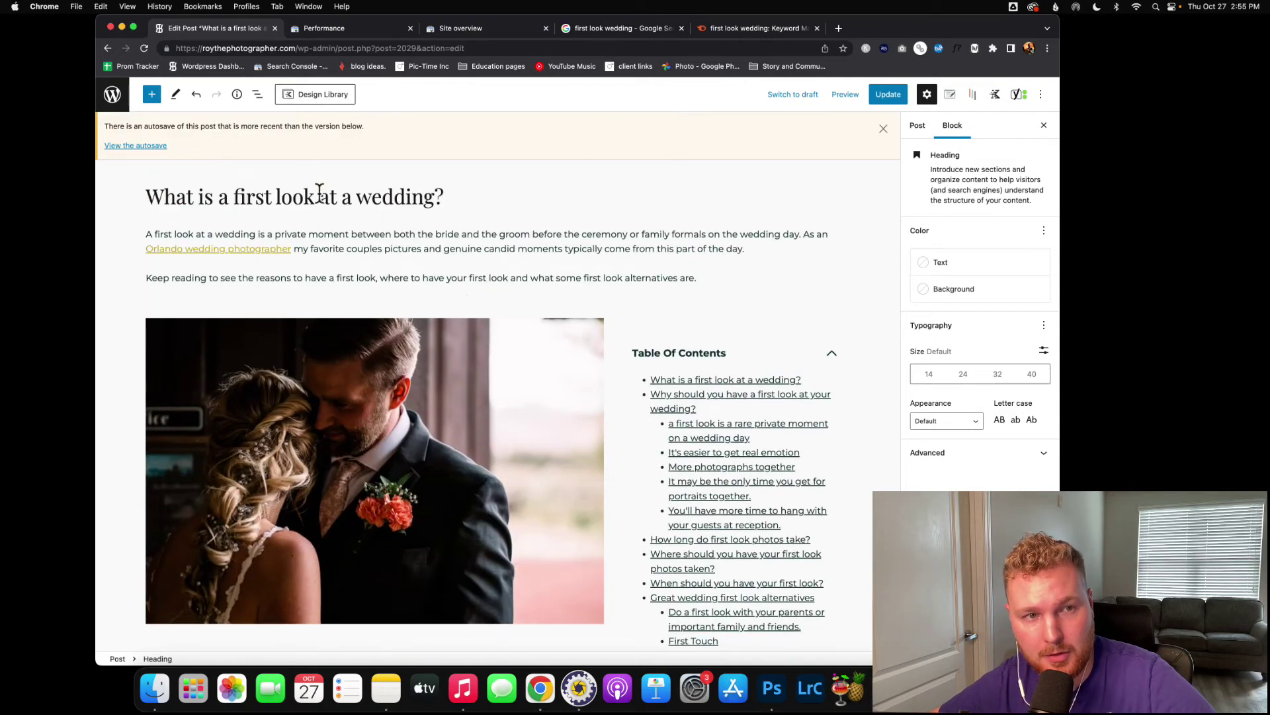
{"action": "scroll", "coordinate": [350, 225], "scroll_direction": "down", "scroll_amount": 3}
{"action": "scroll", "coordinate": [326, 239], "scroll_direction": "up", "scroll_amount": 3}
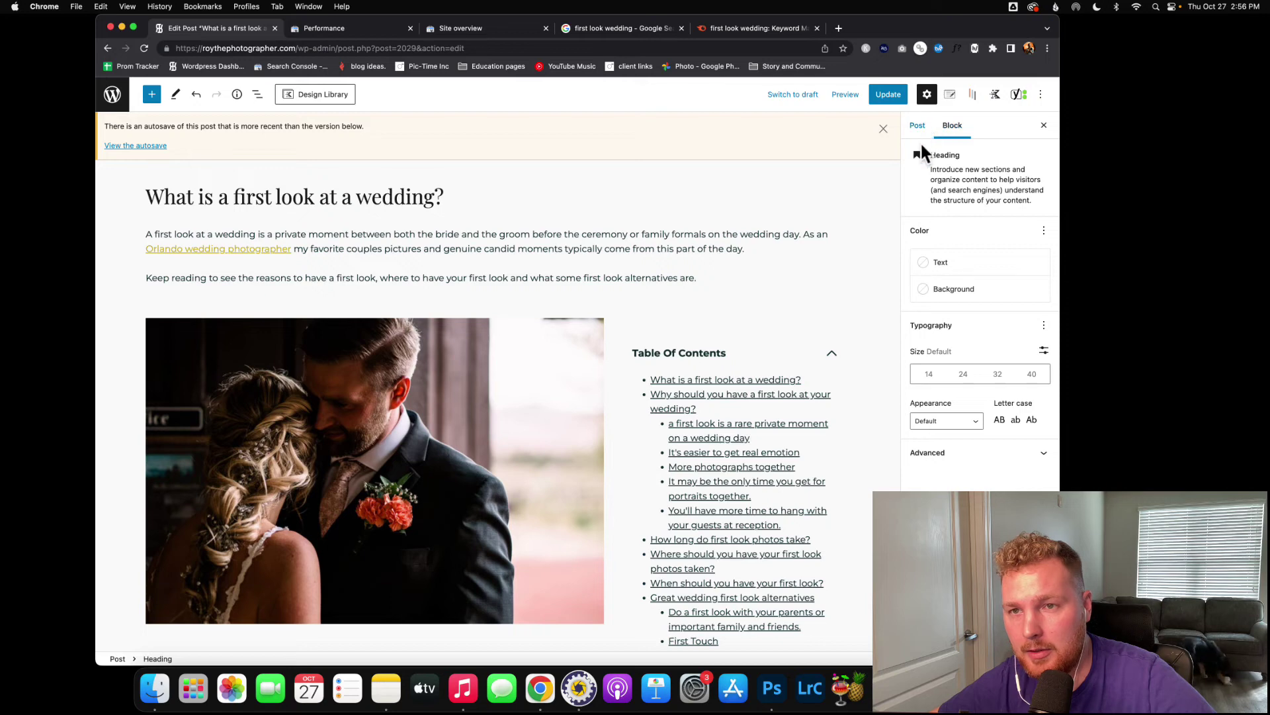
Show the post's settings down to its categories and featured image, and review the article's table of contents and section headings
{"action": "left_click", "coordinate": [1044, 125]}
{"action": "left_click", "coordinate": [927, 94]}
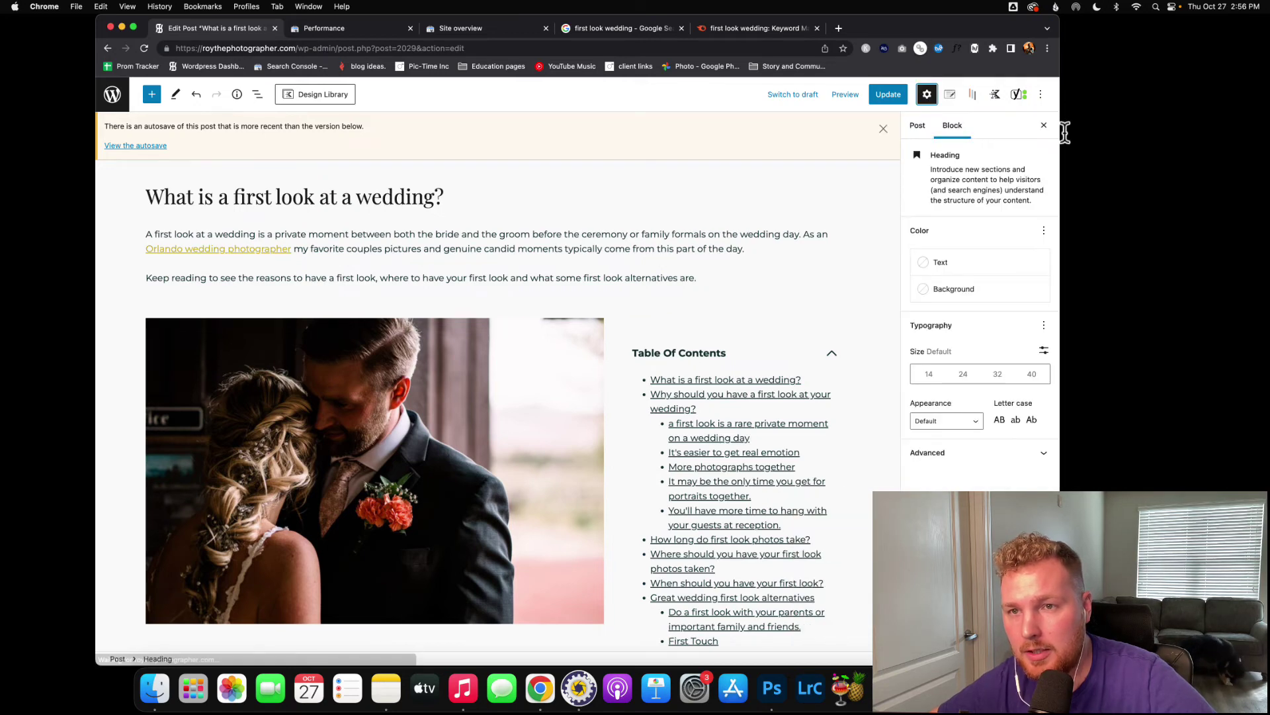
{"action": "left_click", "coordinate": [917, 125]}
{"action": "scroll", "coordinate": [930, 423], "scroll_direction": "down", "scroll_amount": 5}
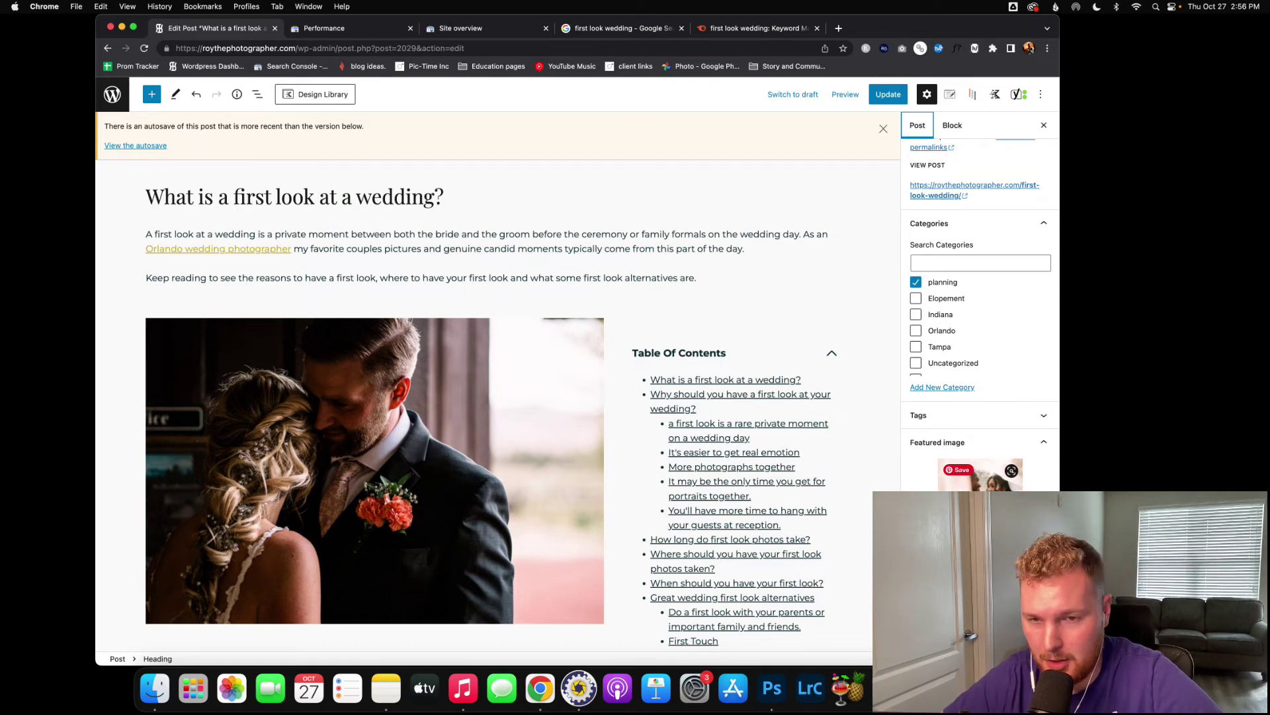
{"action": "scroll", "coordinate": [546, 475], "scroll_direction": "down", "scroll_amount": 6}
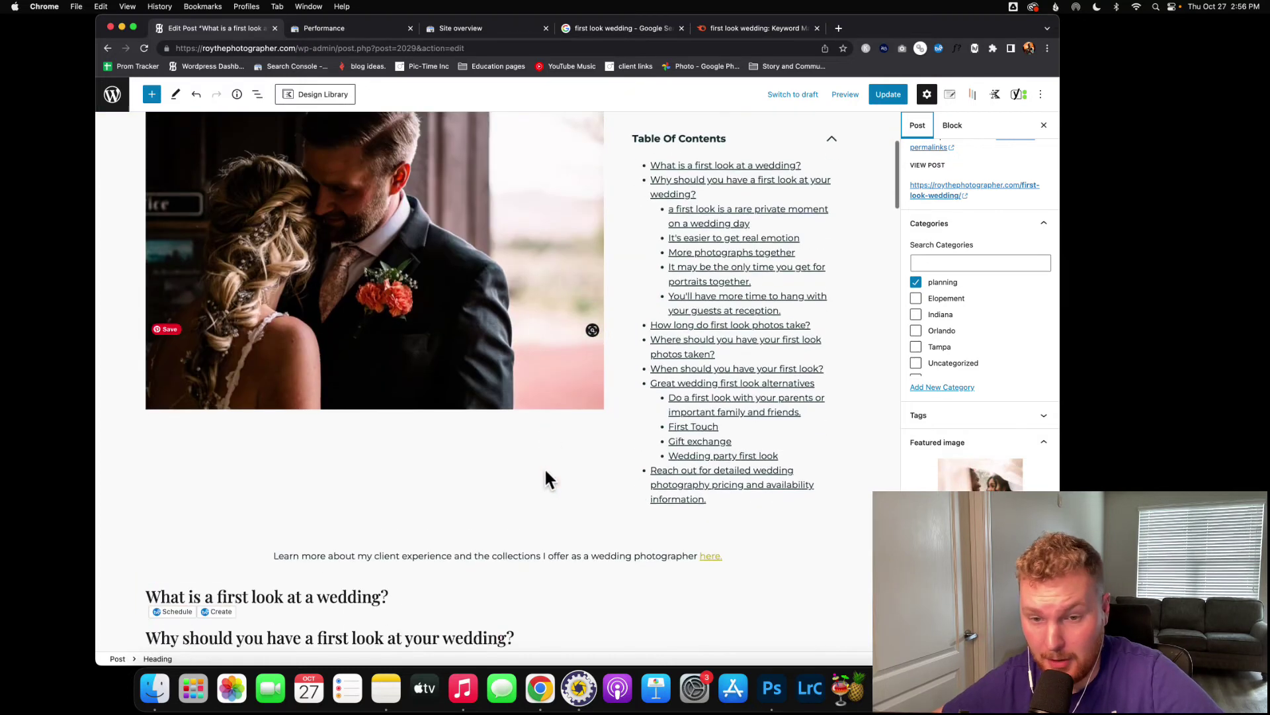
{"action": "scroll", "coordinate": [545, 472], "scroll_direction": "down", "scroll_amount": 2}
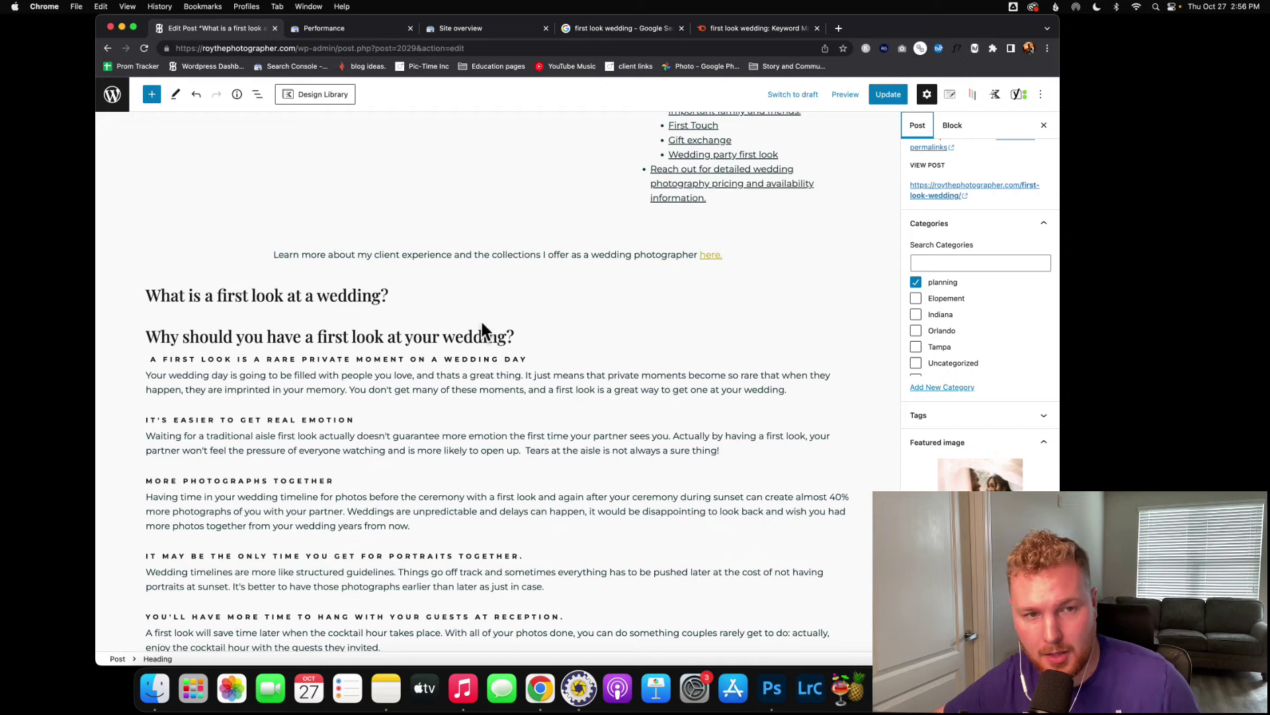
{"action": "scroll", "coordinate": [474, 427], "scroll_direction": "down", "scroll_amount": 3}
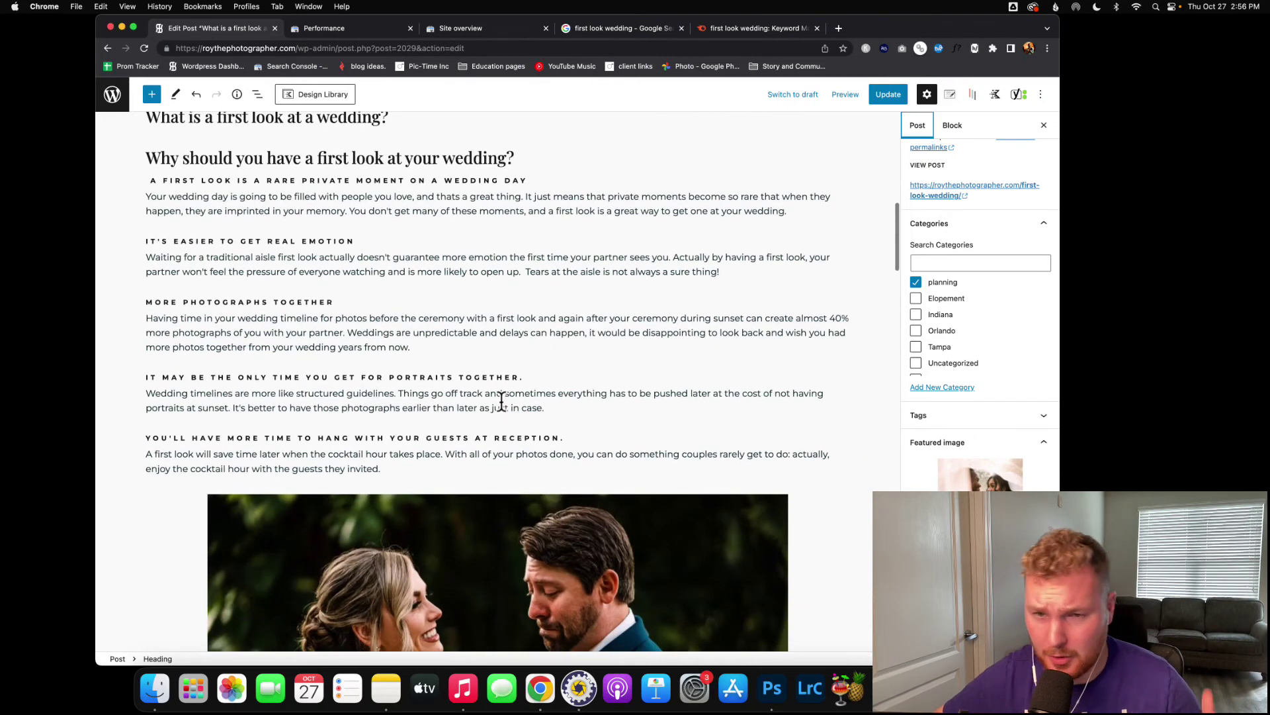
Compare Google's related questions and Semrush's keyword list for "first look wedding" with the section headings of the WordPress post
{"action": "left_click", "coordinate": [625, 26]}
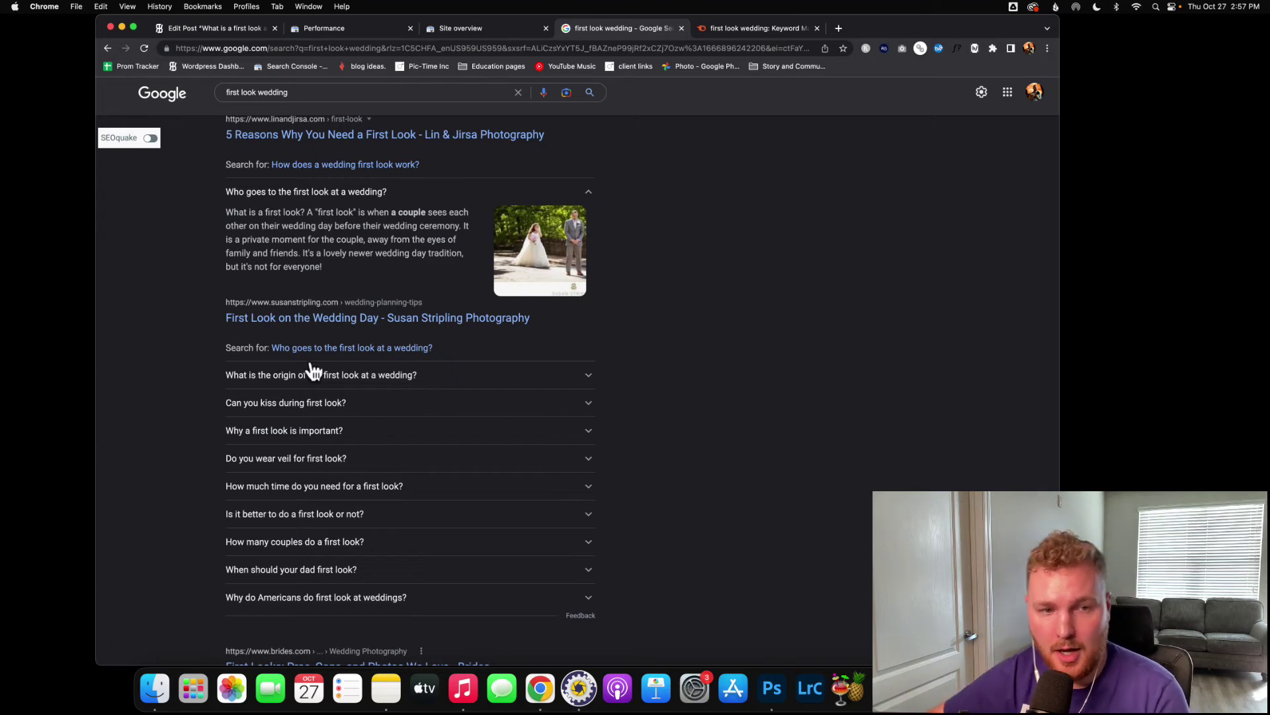
{"action": "left_click", "coordinate": [727, 29]}
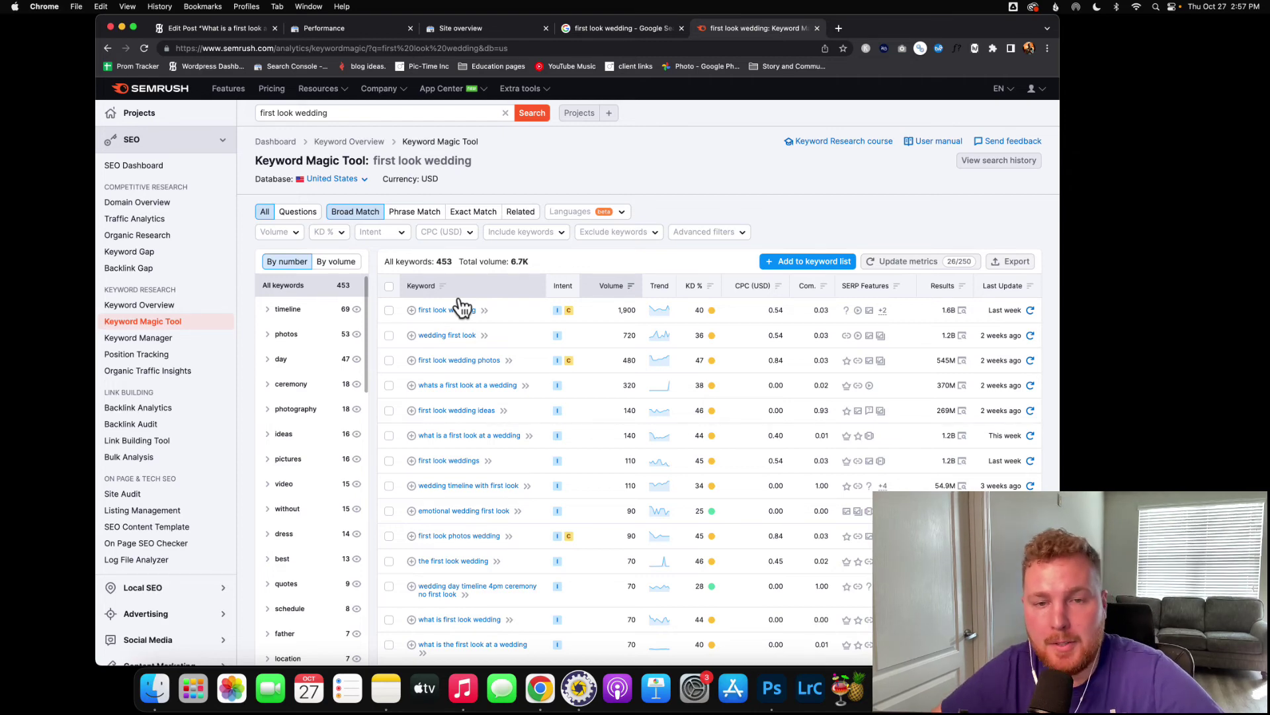
{"action": "left_click", "coordinate": [222, 28]}
{"action": "scroll", "coordinate": [319, 305], "scroll_direction": "up", "scroll_amount": 2}
{"action": "scroll", "coordinate": [319, 303], "scroll_direction": "down", "scroll_amount": 2}
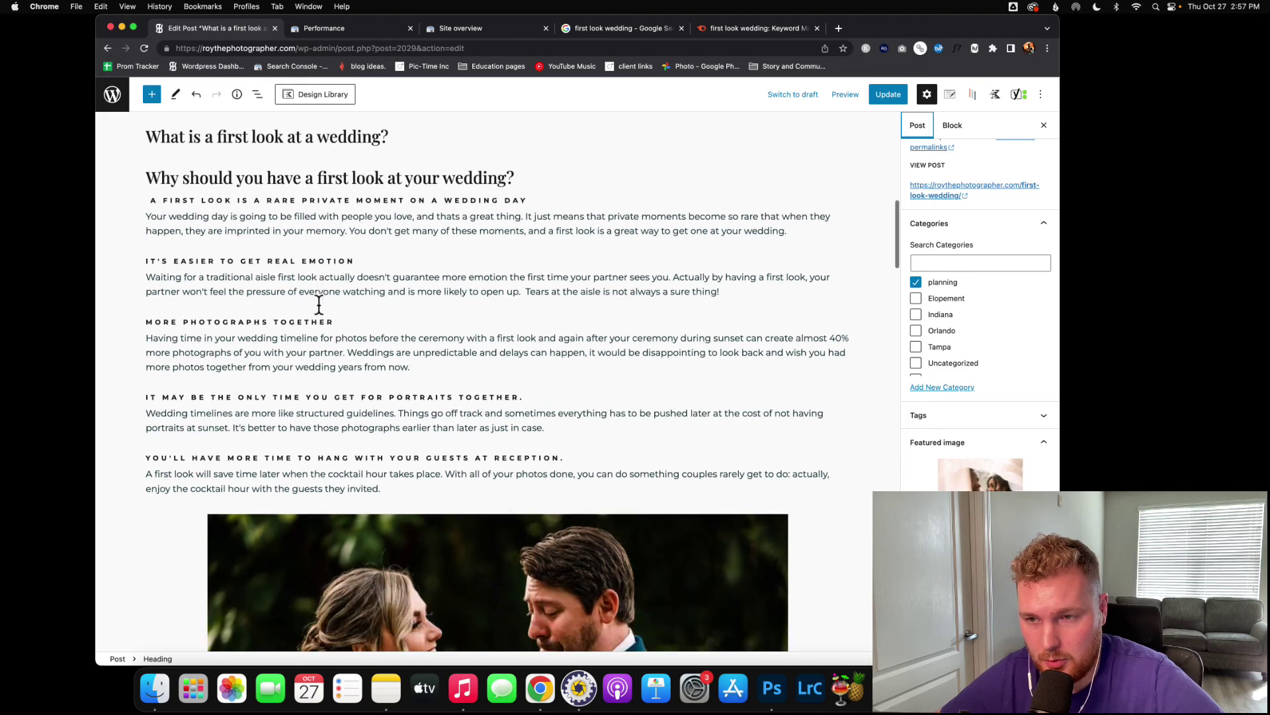
{"action": "scroll", "coordinate": [319, 301], "scroll_direction": "up", "scroll_amount": 6}
Switch to Search Console and examine the first look page's clicks, impressions, CTR and average position over the charted dates
{"action": "left_click", "coordinate": [341, 28]}
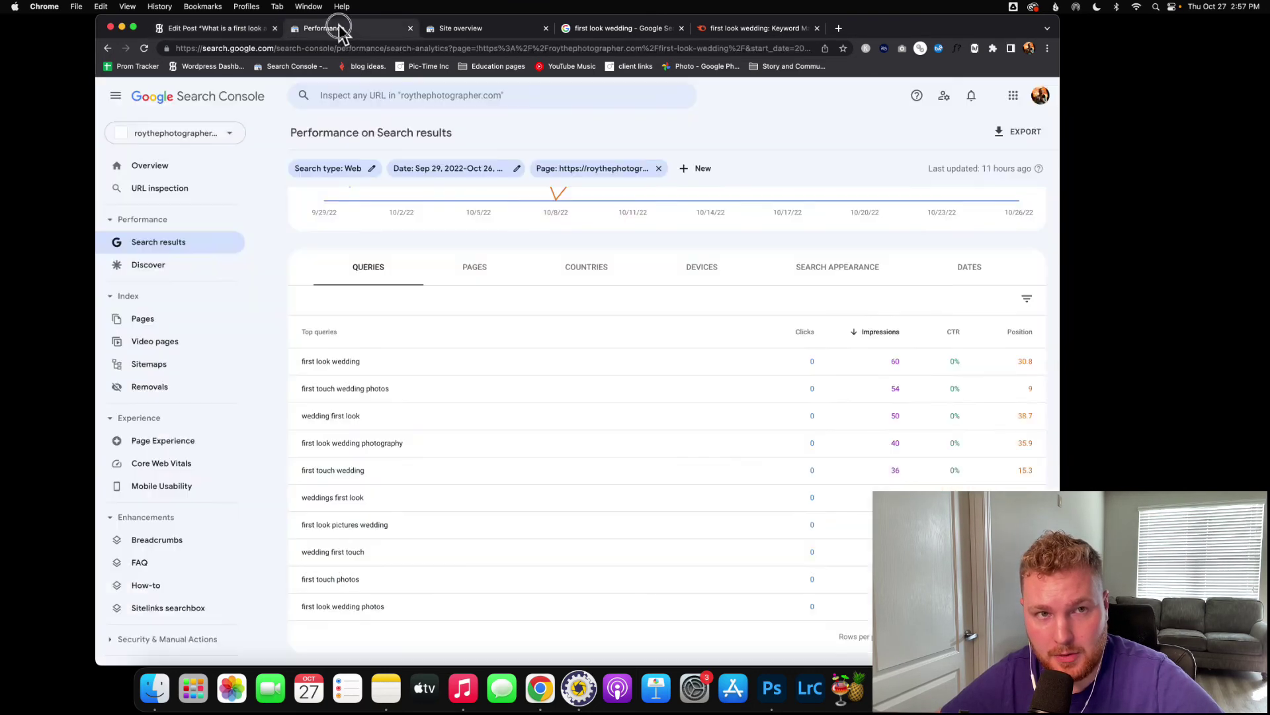
{"action": "scroll", "coordinate": [463, 286], "scroll_direction": "up", "scroll_amount": 5}
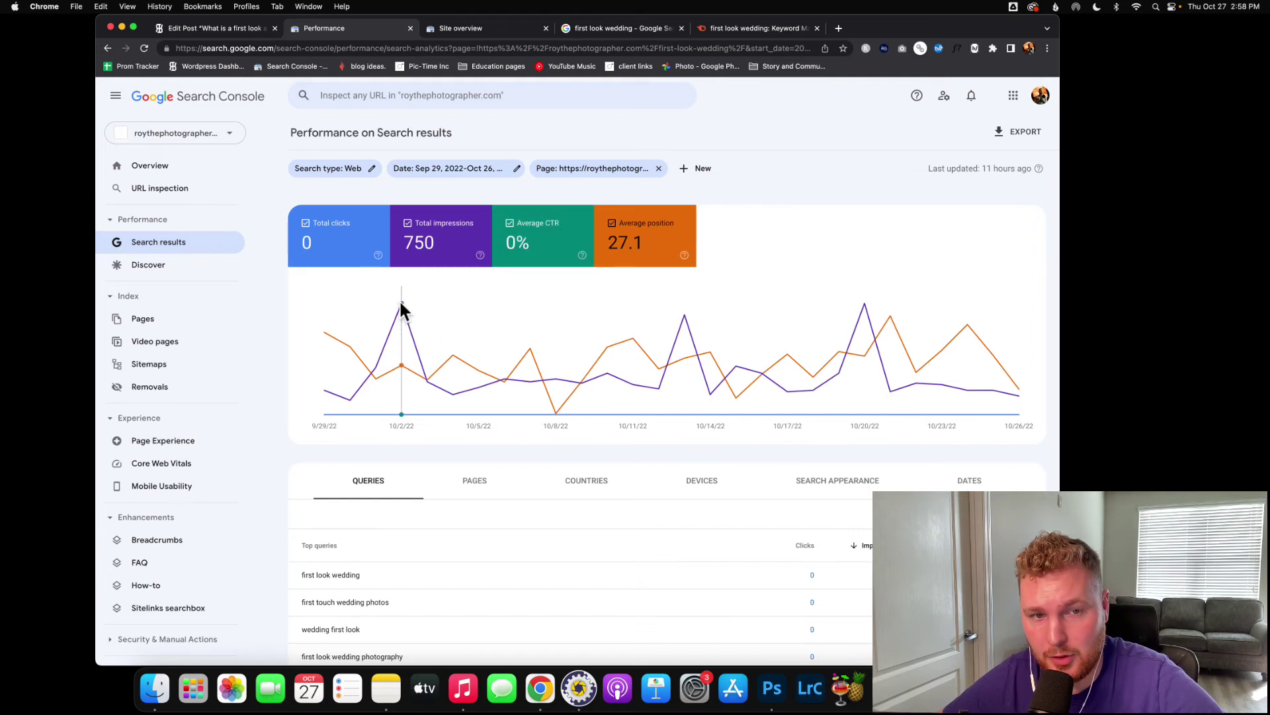
{"action": "mouse_move", "coordinate": [687, 319]}
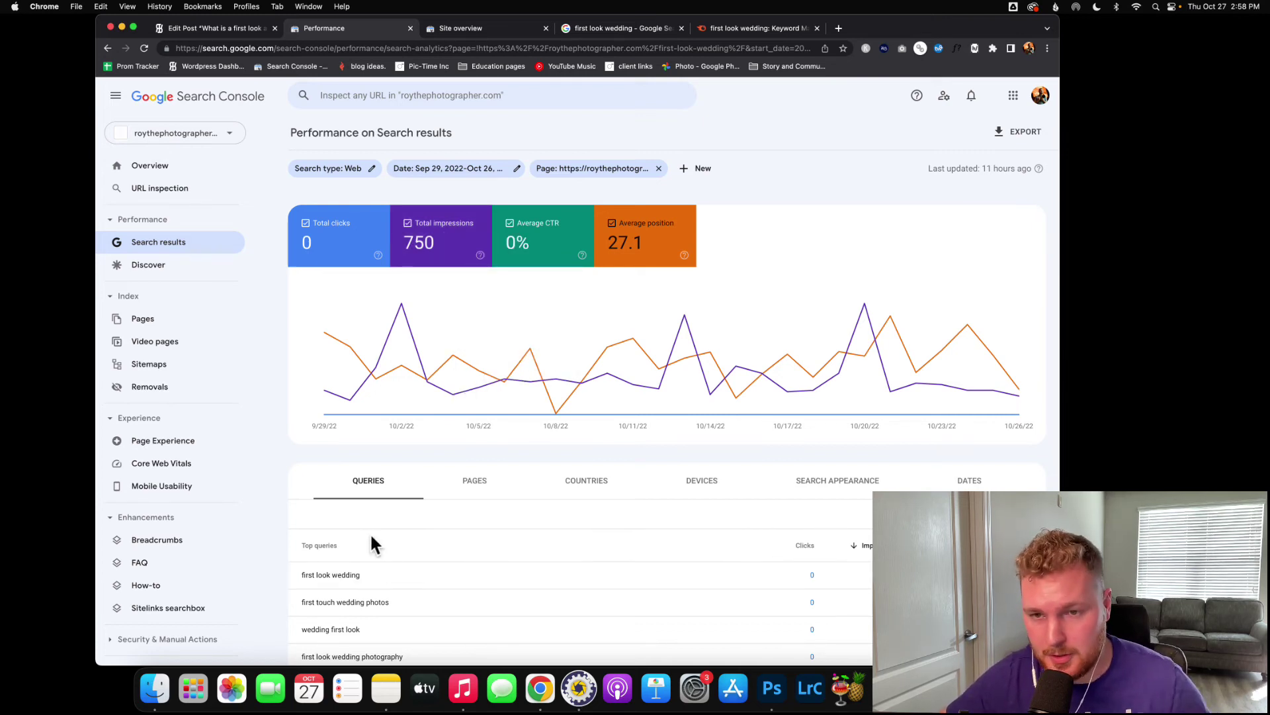
{"action": "mouse_move", "coordinate": [469, 393]}
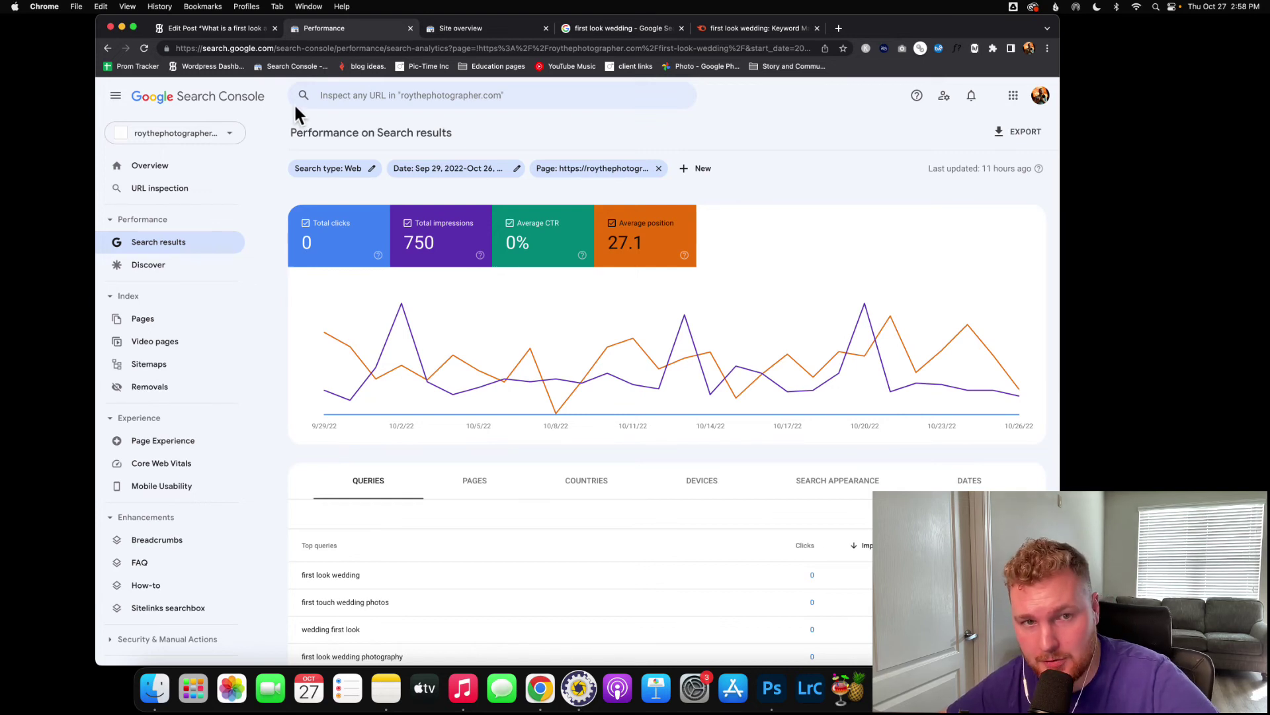
{"action": "mouse_move", "coordinate": [329, 385]}
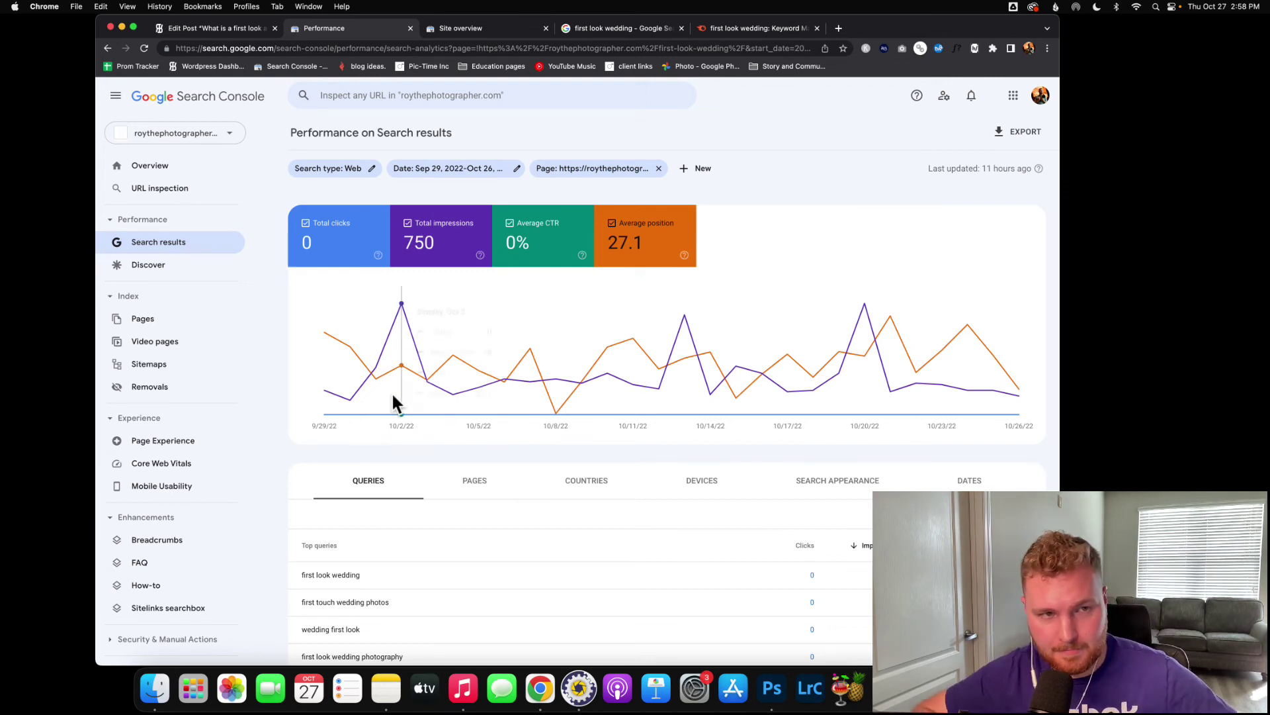
{"action": "mouse_move", "coordinate": [392, 397]}
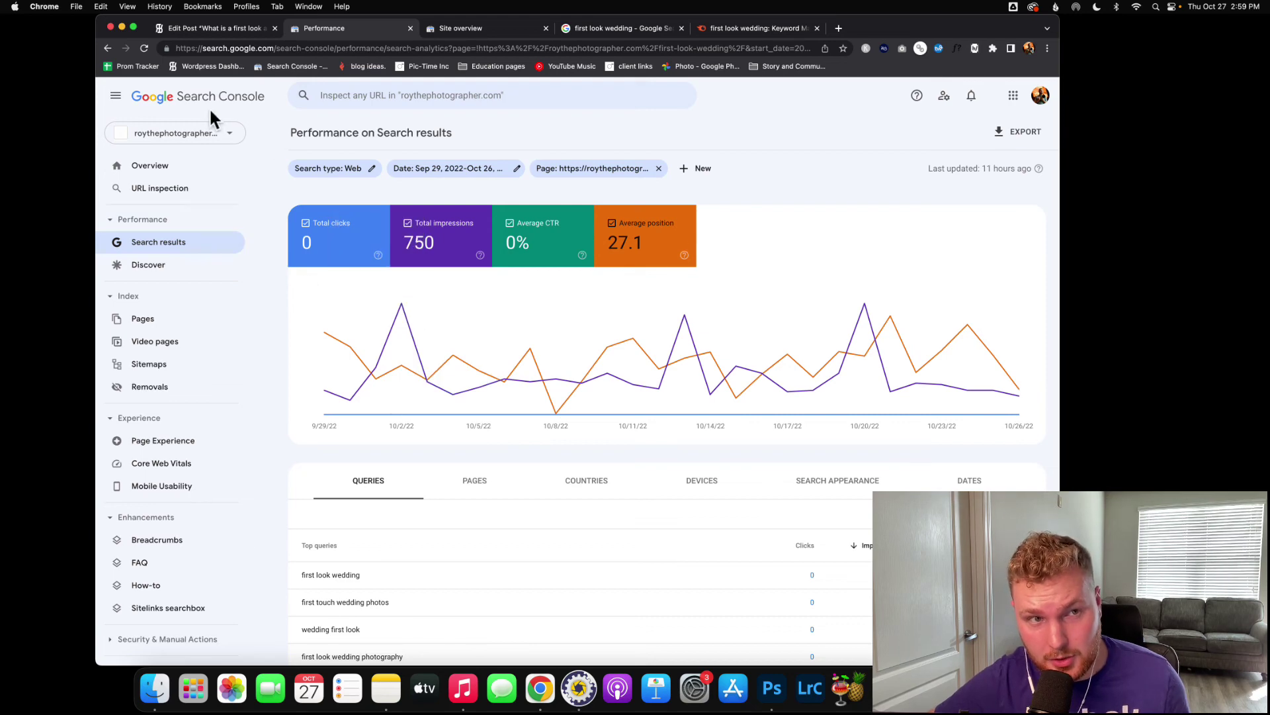
Check Google's search suggestions and related questions for "first look wedding" alongside the keyword variations in Semrush's Keyword Magic Tool
{"action": "left_click", "coordinate": [742, 30]}
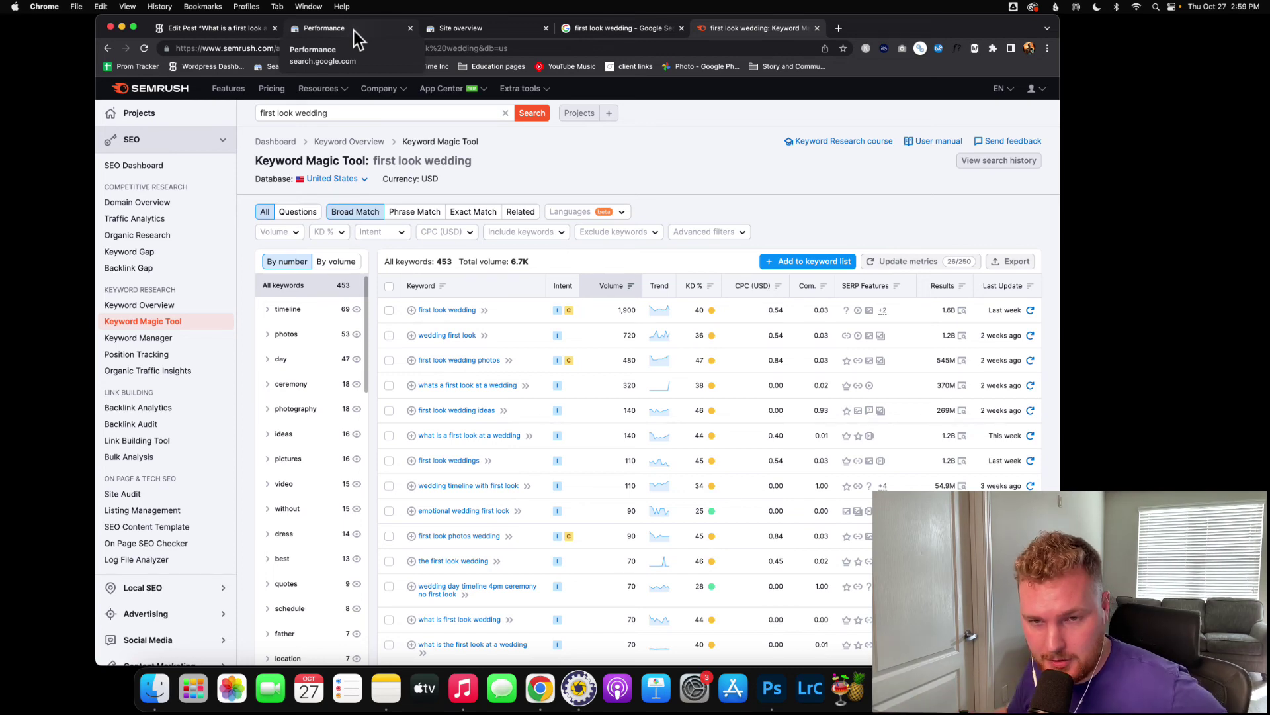
{"action": "left_click", "coordinate": [622, 28]}
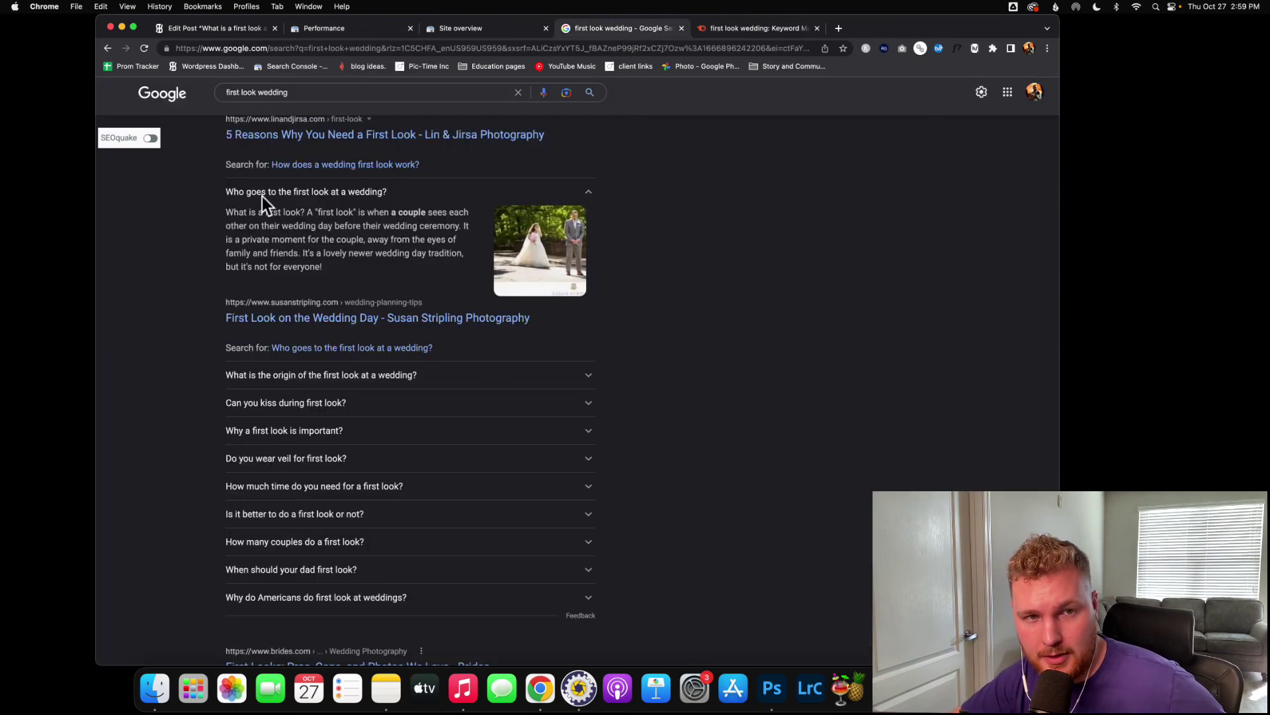
{"action": "scroll", "coordinate": [306, 119], "scroll_direction": "down", "scroll_amount": 1}
{"action": "left_click", "coordinate": [335, 107]}
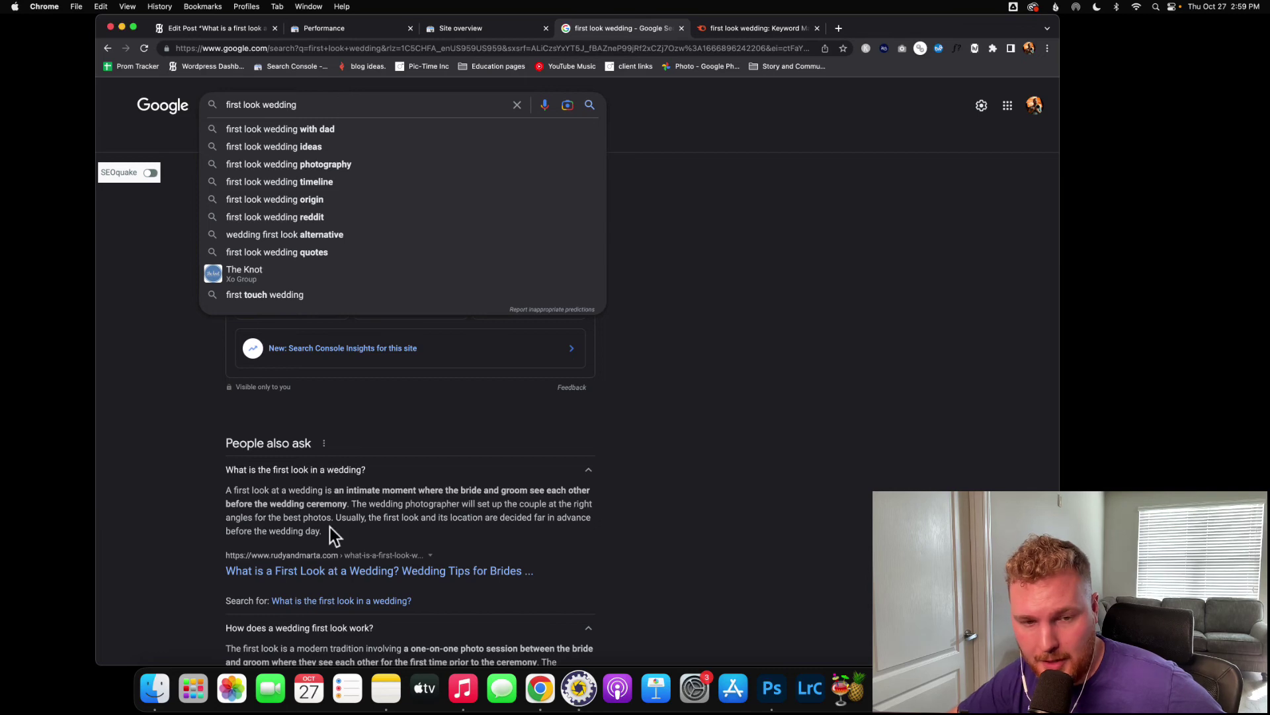
{"action": "scroll", "coordinate": [330, 527], "scroll_direction": "down", "scroll_amount": 3}
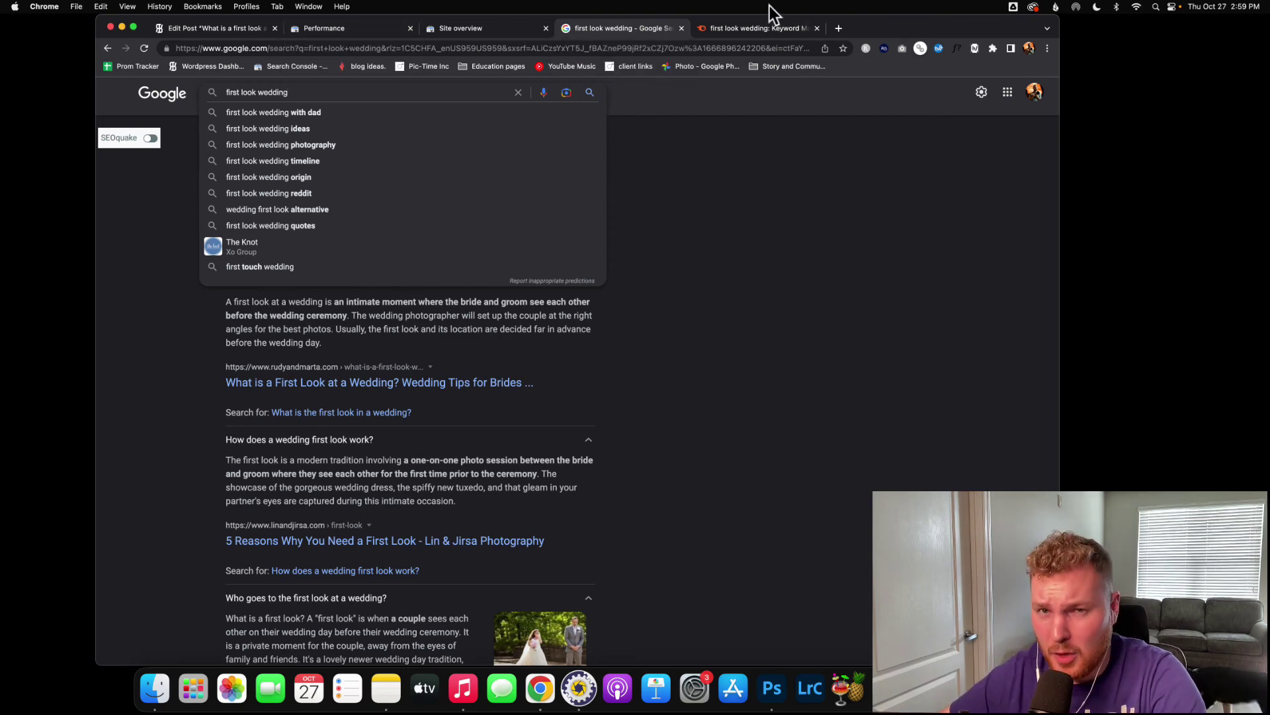
{"action": "left_click", "coordinate": [768, 33]}
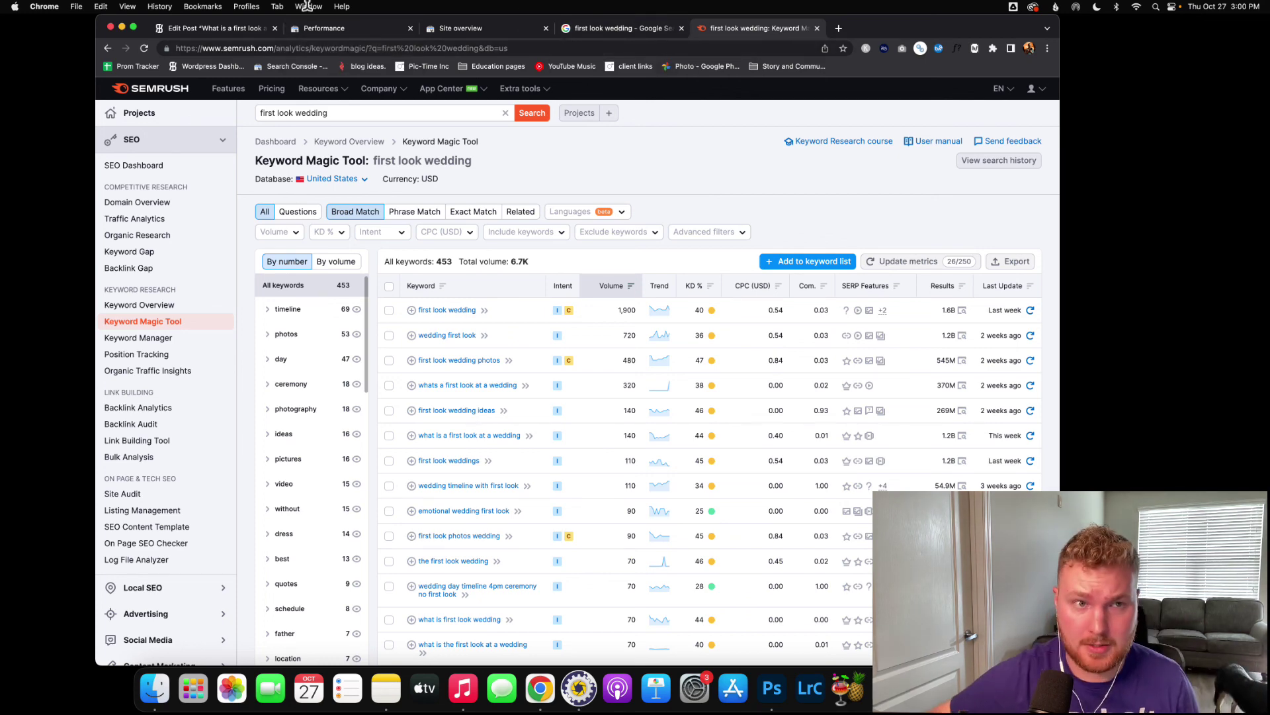
Revisit the WordPress post's title and introduction, and review the page's top queries in the Search Console performance report
{"action": "left_click", "coordinate": [235, 29]}
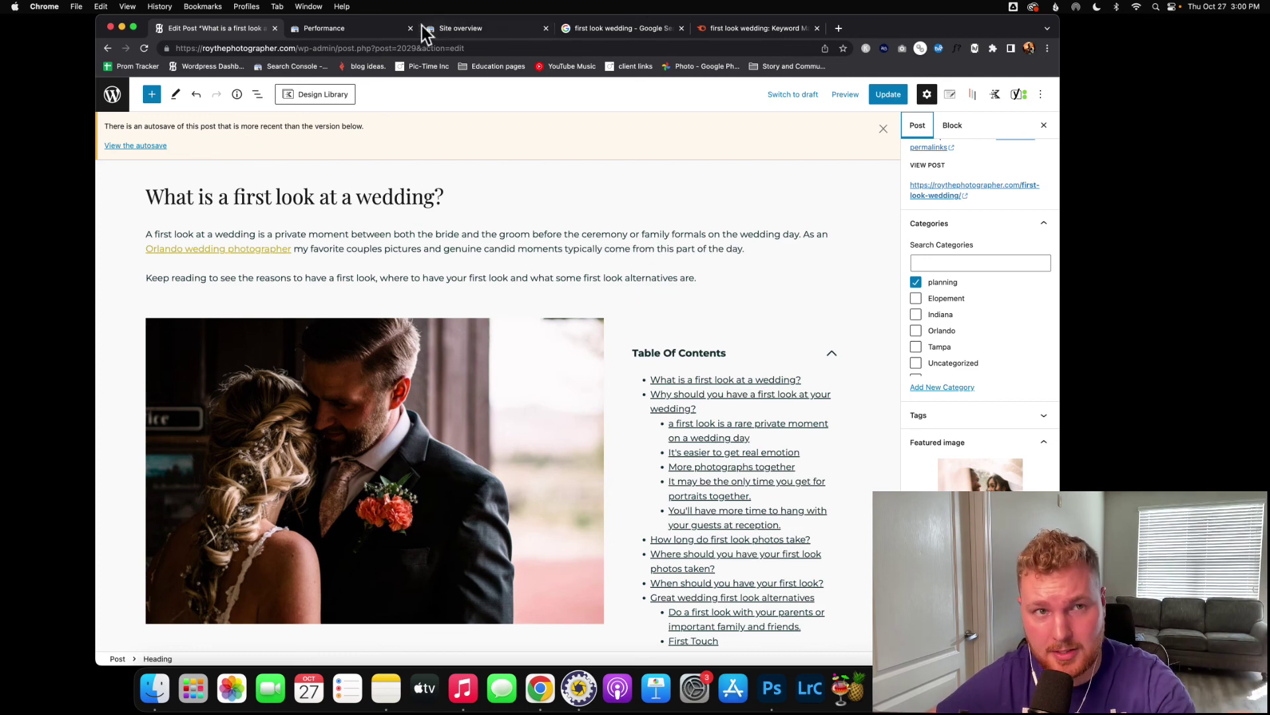
{"action": "left_click", "coordinate": [377, 29]}
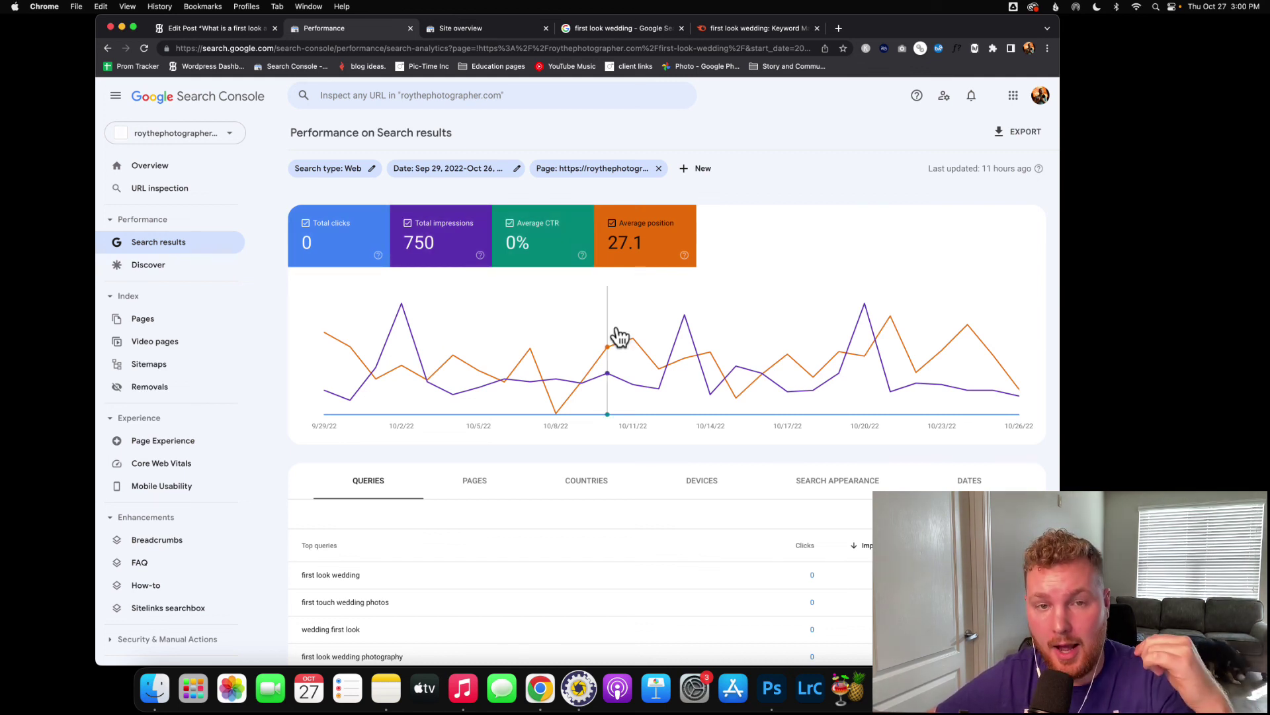
{"action": "scroll", "coordinate": [434, 490], "scroll_direction": "down", "scroll_amount": 5}
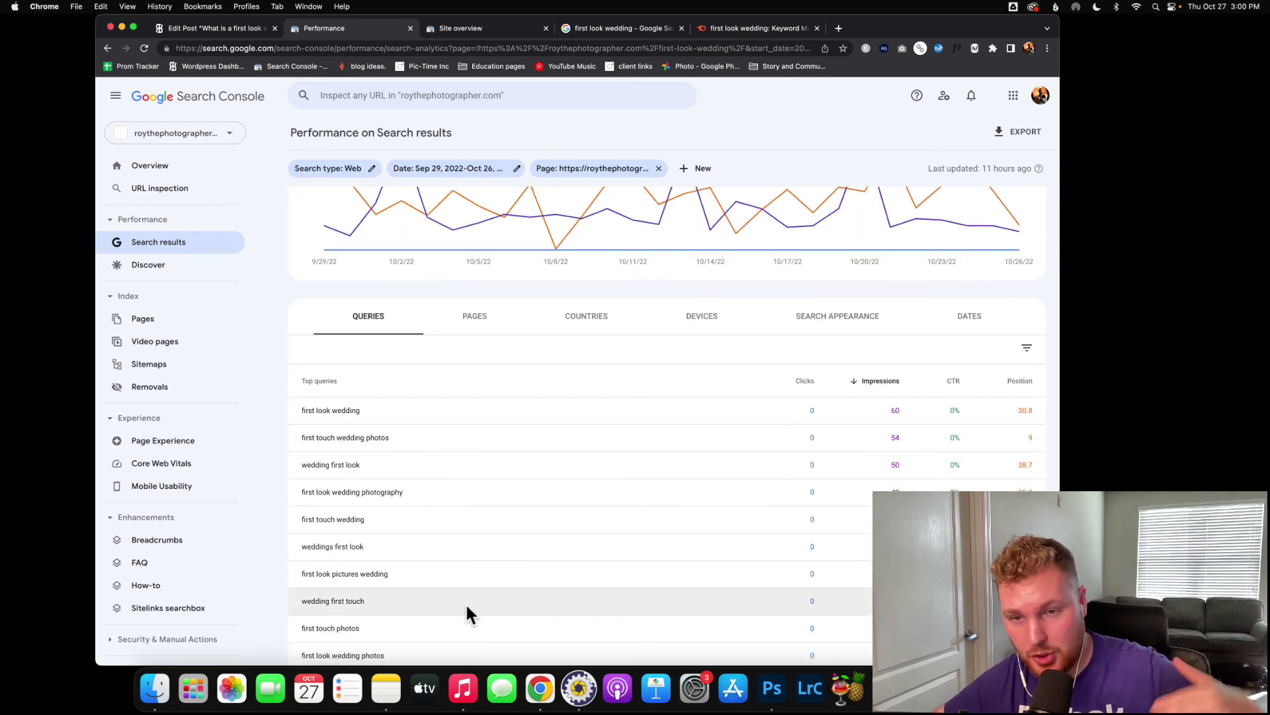
{"action": "scroll", "coordinate": [469, 616], "scroll_direction": "down", "scroll_amount": 2}
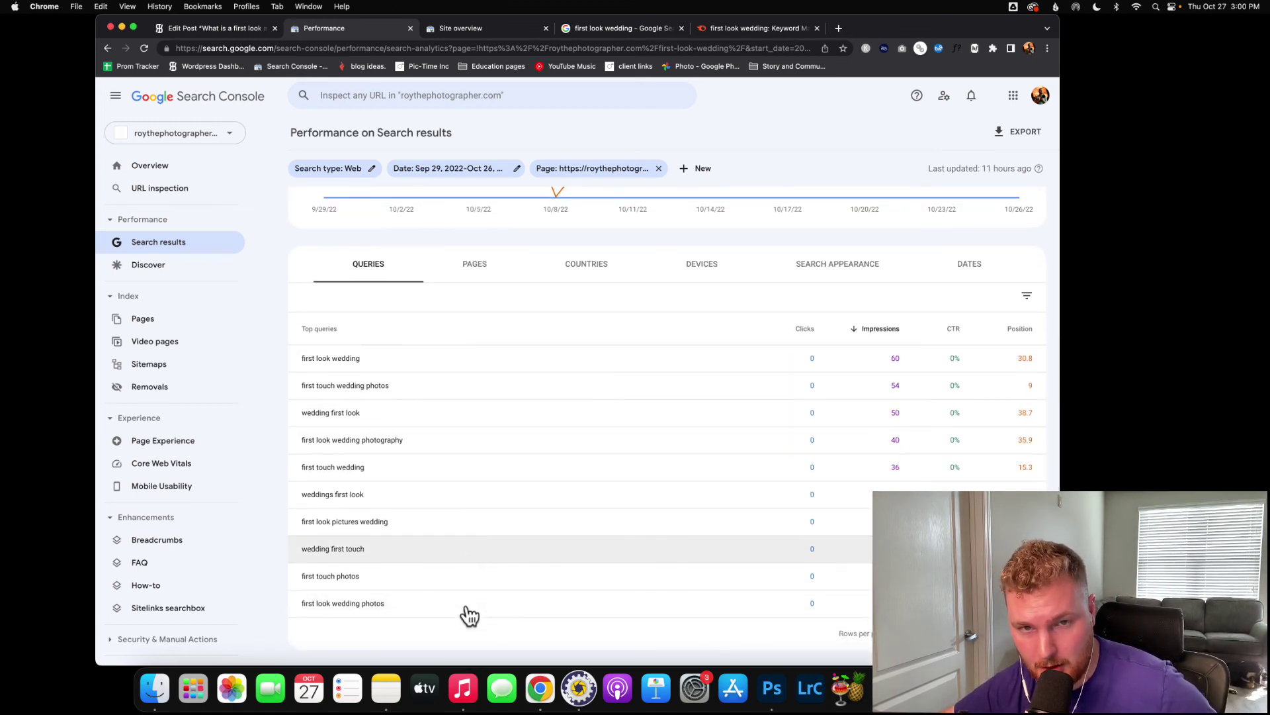